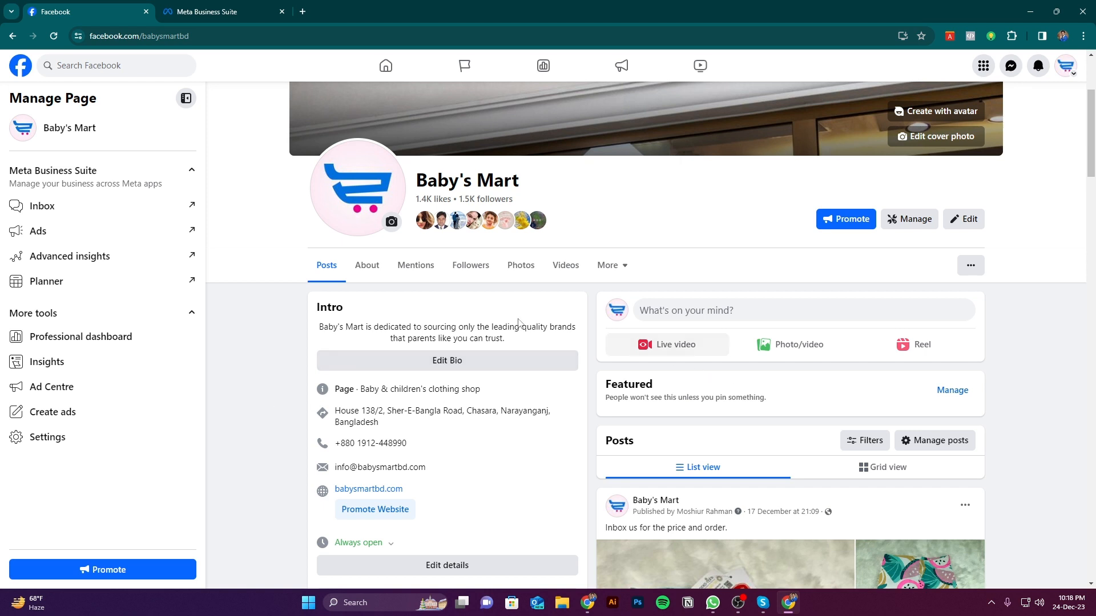
Look over the Baby's Mart Facebook Page and its entry in the Meta Business Suite Pages settings
{"action": "scroll", "coordinate": [568, 455], "scroll_direction": "down", "scroll_amount": 2}
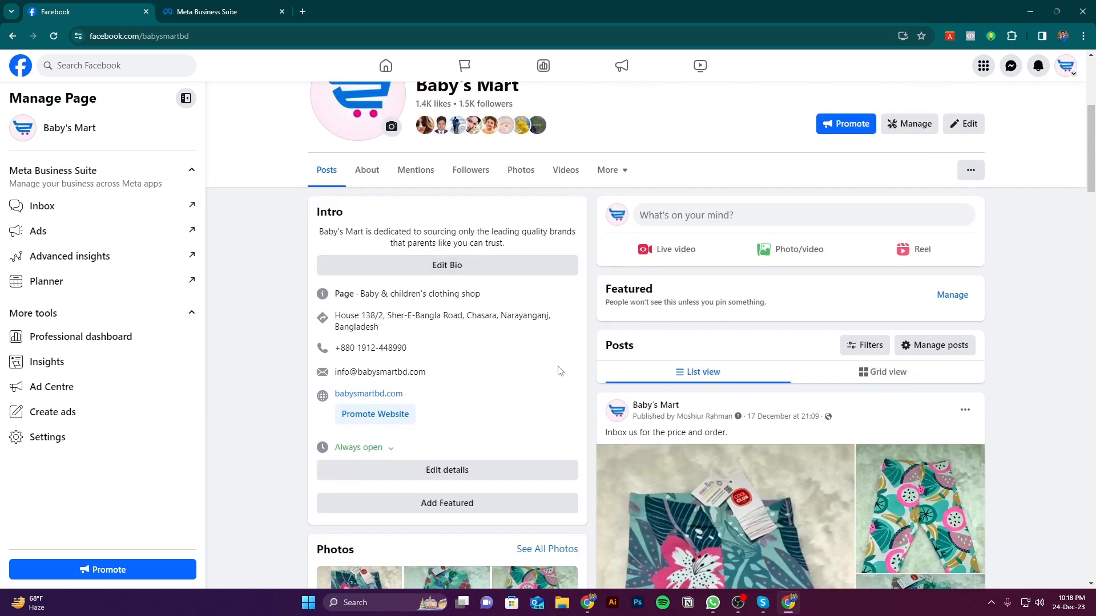
{"action": "scroll", "coordinate": [576, 371], "scroll_direction": "up", "scroll_amount": 2}
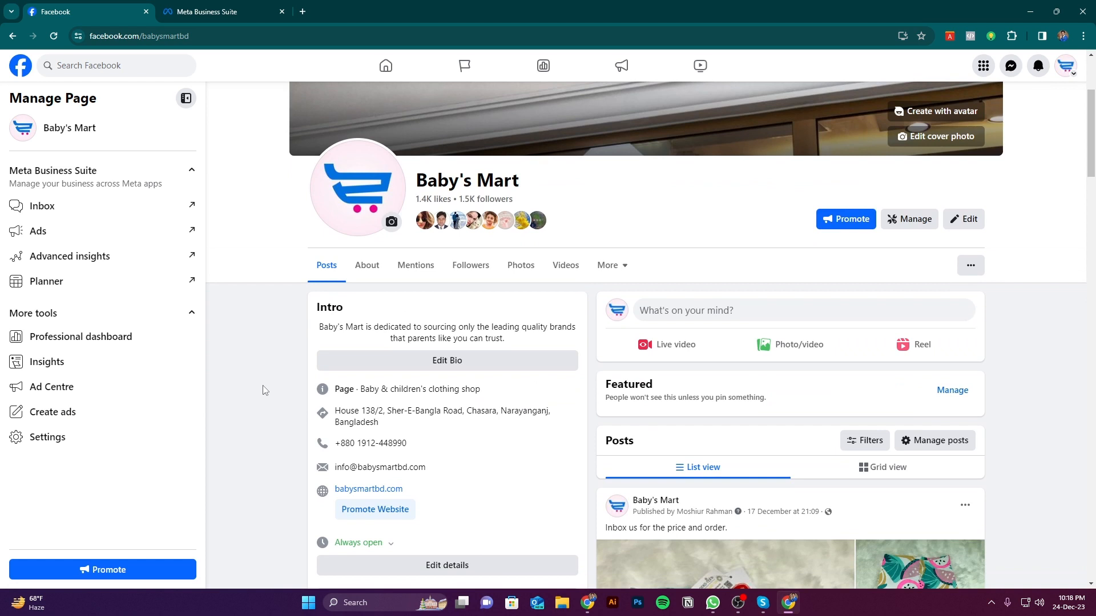
{"action": "scroll", "coordinate": [264, 392], "scroll_direction": "up", "scroll_amount": 2}
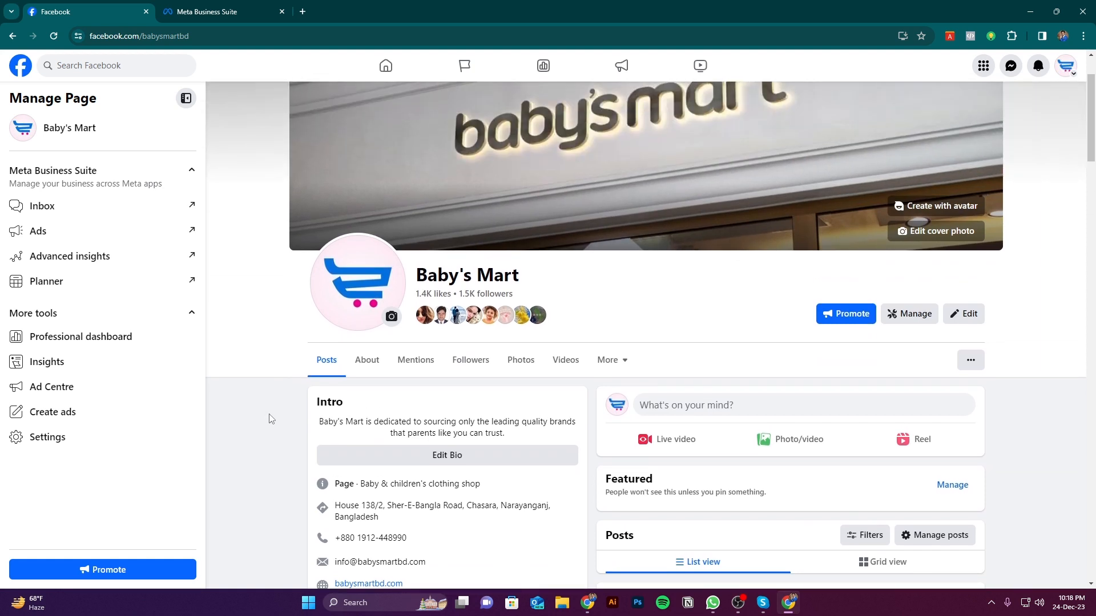
{"action": "scroll", "coordinate": [269, 416], "scroll_direction": "down", "scroll_amount": 2}
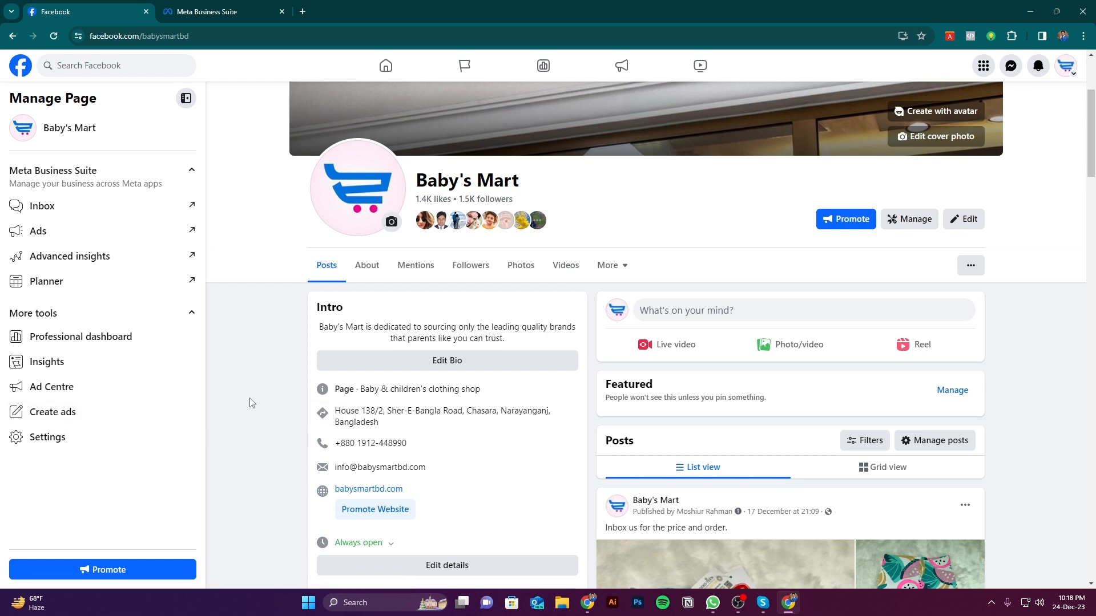
{"action": "left_click", "coordinate": [241, 5]}
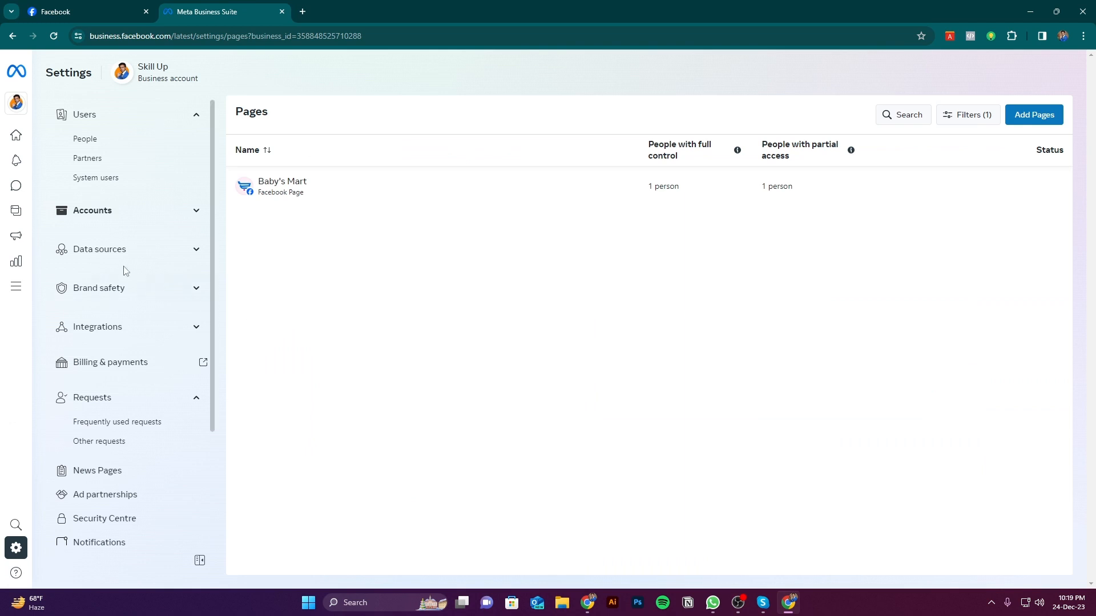
{"action": "left_click", "coordinate": [112, 5]}
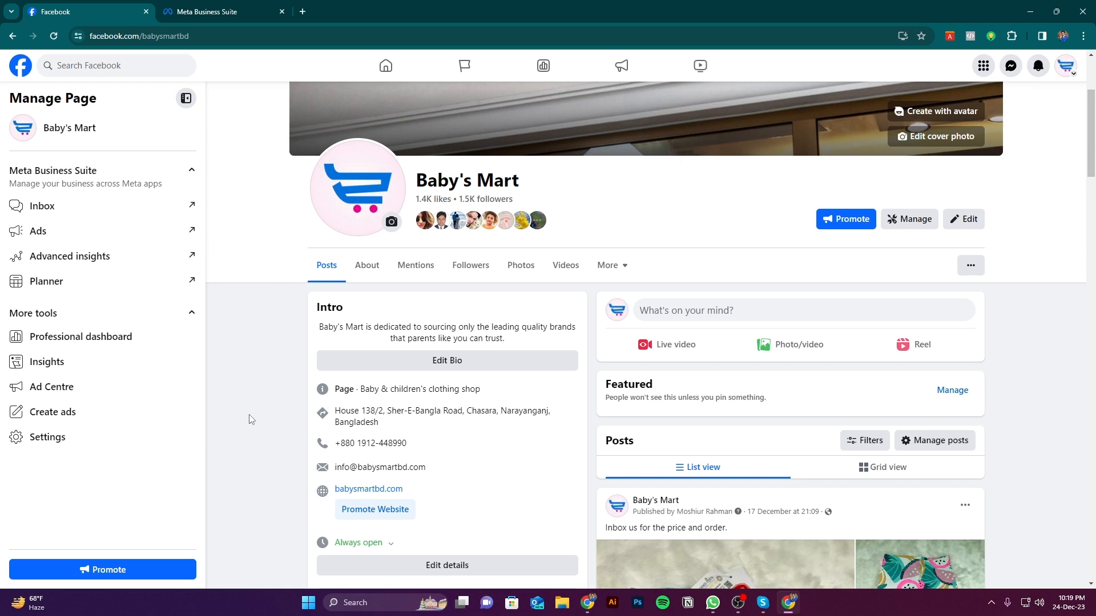
{"action": "left_click", "coordinate": [194, 11]}
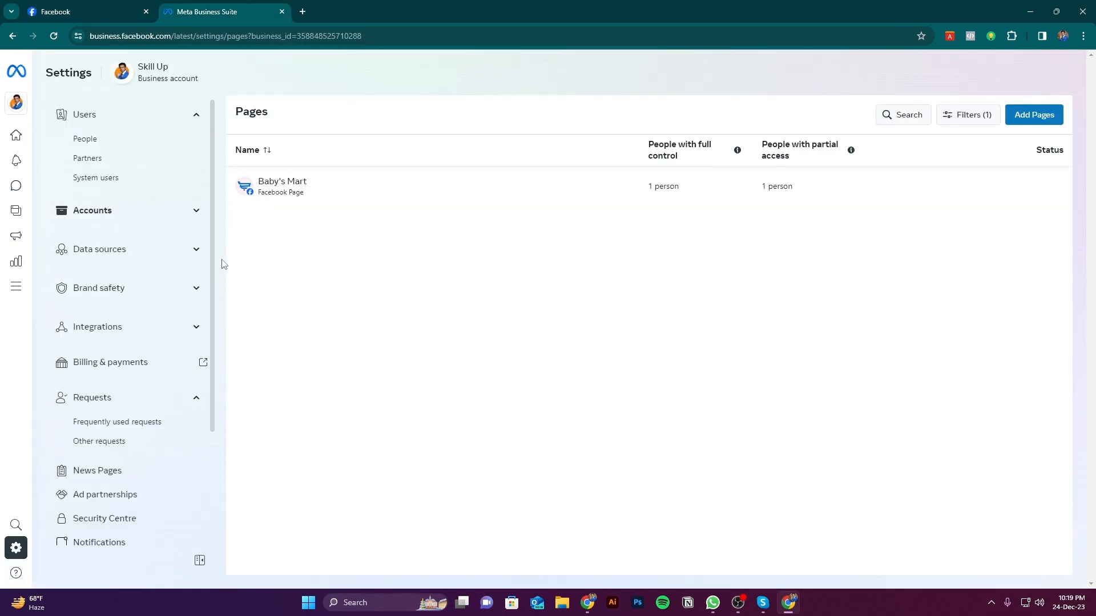
{"action": "left_click", "coordinate": [100, 8]}
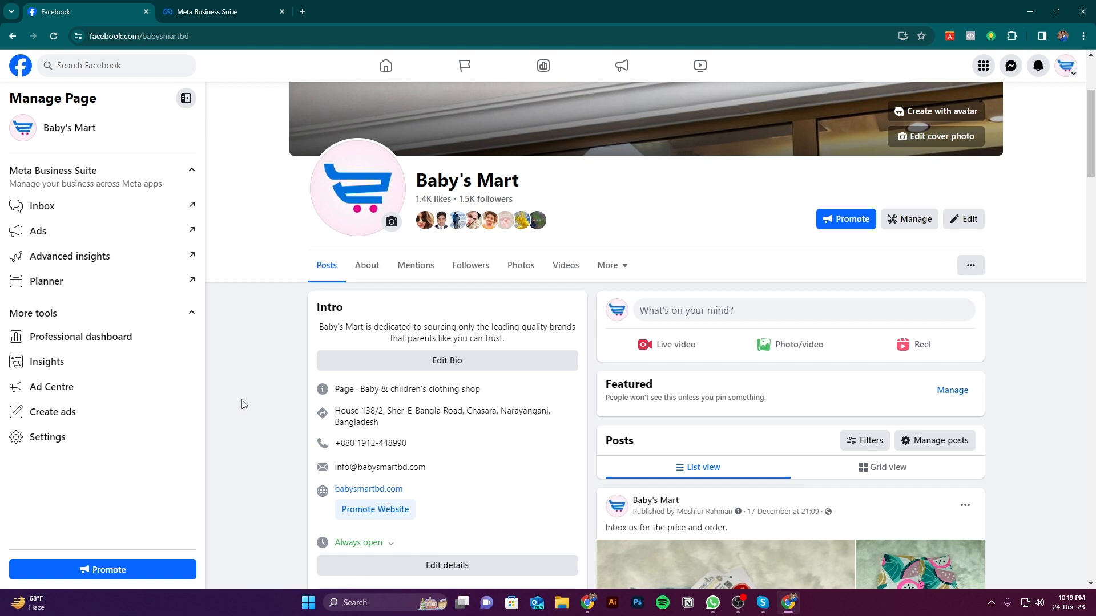
{"action": "left_click", "coordinate": [219, 7]}
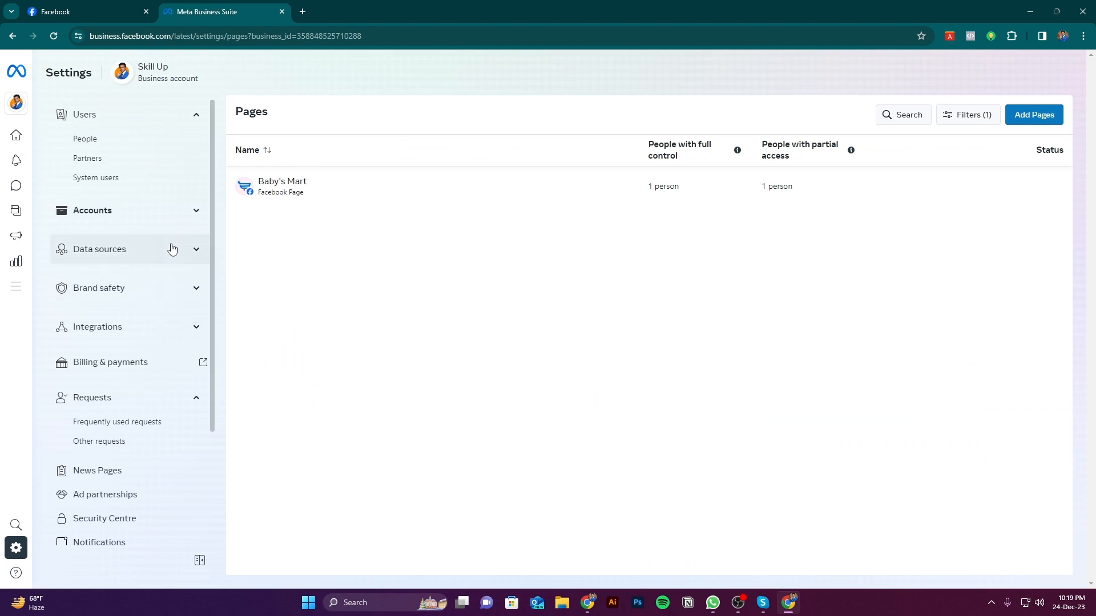
{"action": "left_click", "coordinate": [104, 5]}
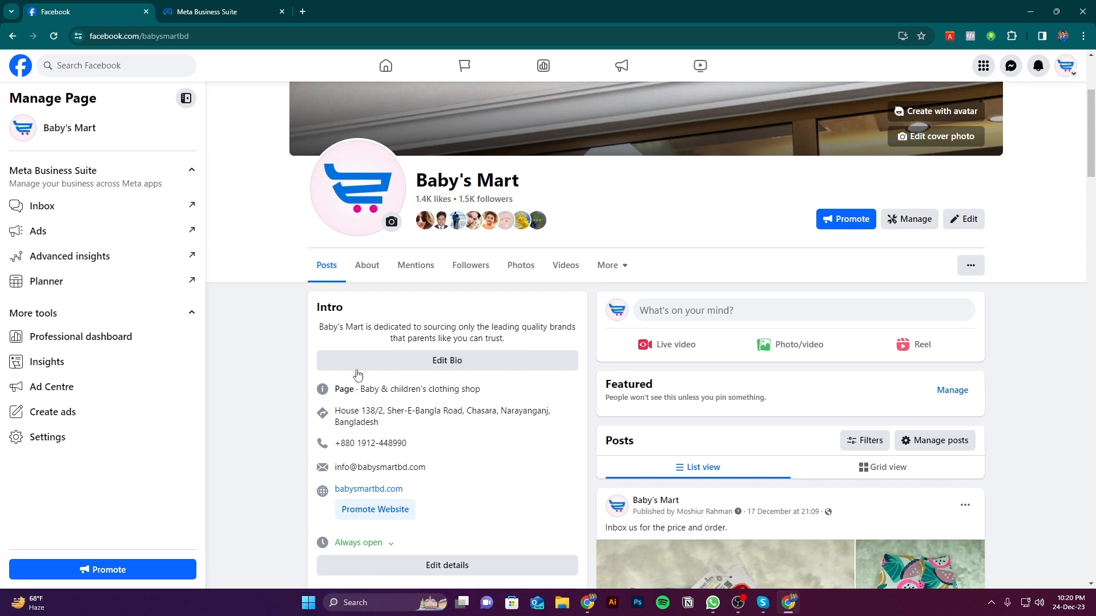
Start a promotion for the Baby's Mart Page with the goal Get More Messages
{"action": "left_click", "coordinate": [841, 226]}
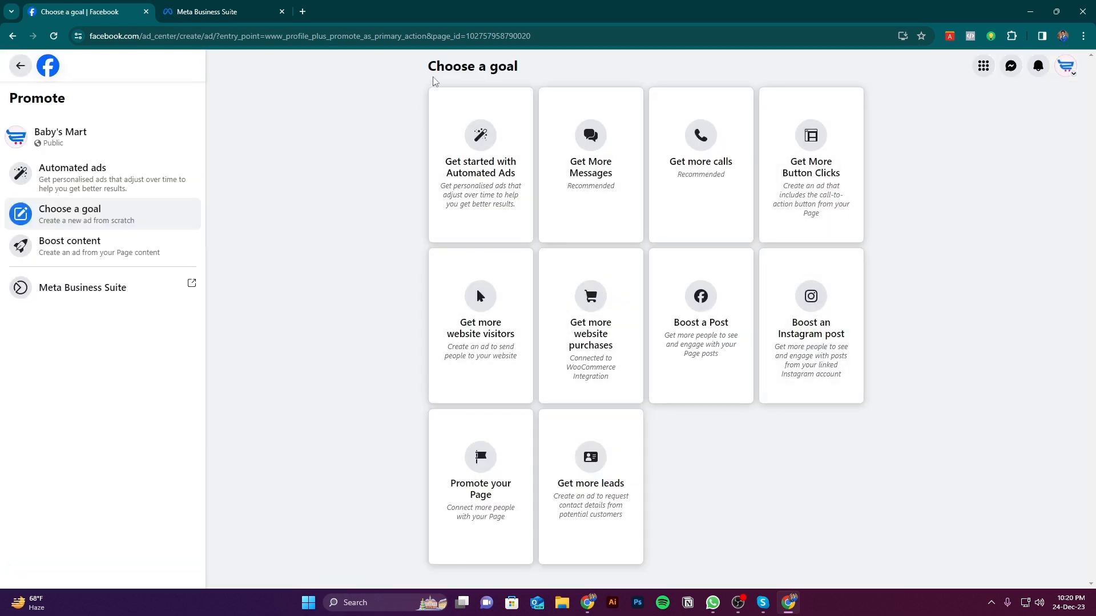
{"action": "left_click_drag", "start_coordinate": [428, 66], "coordinate": [539, 70]}
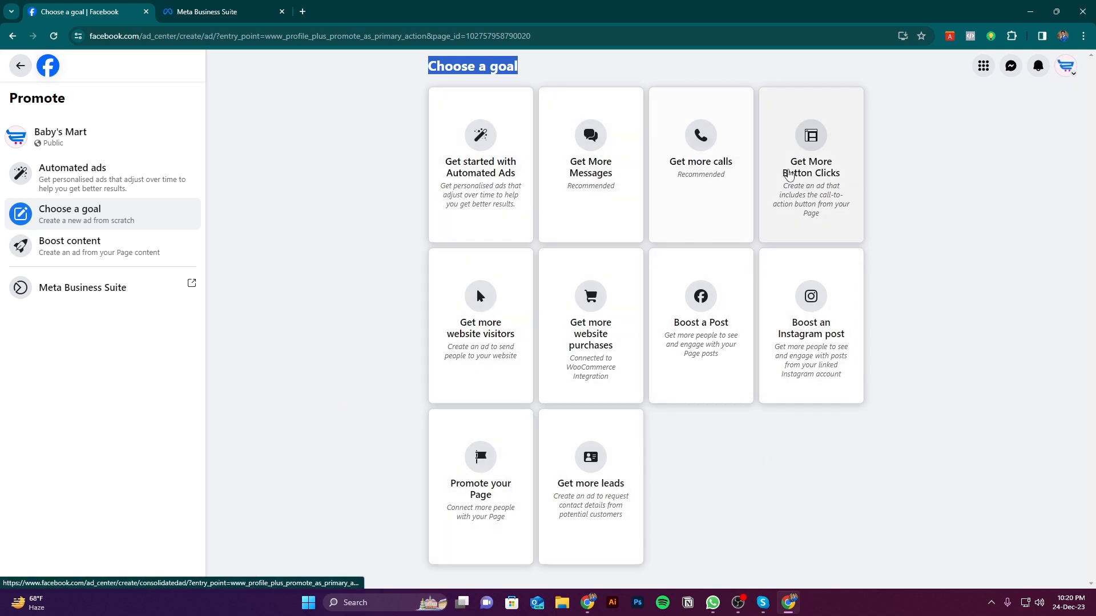
{"action": "left_click", "coordinate": [383, 165]}
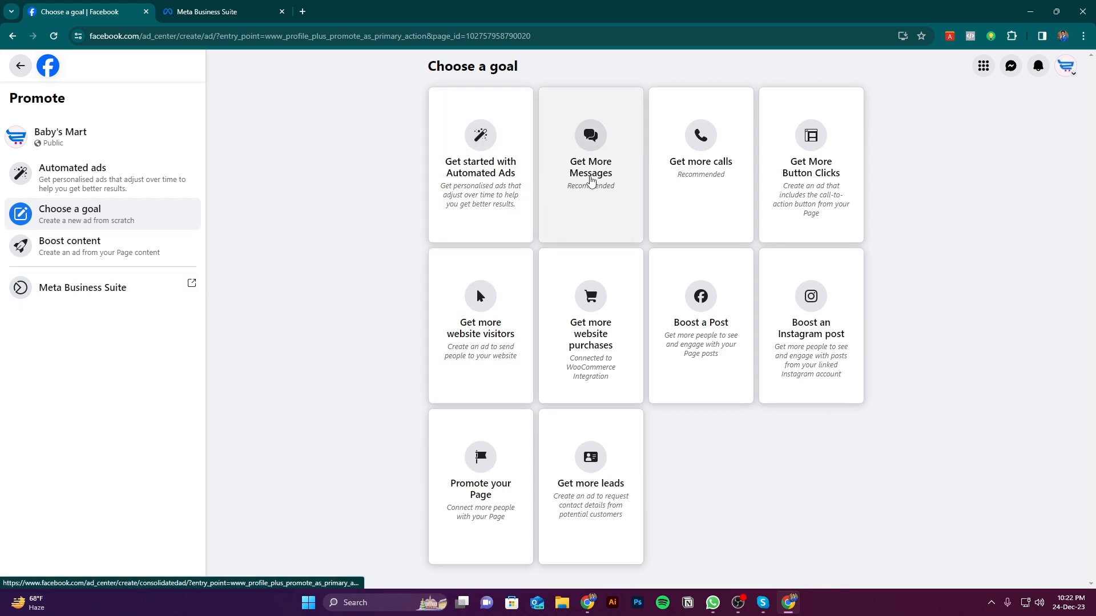
{"action": "left_click", "coordinate": [590, 182]}
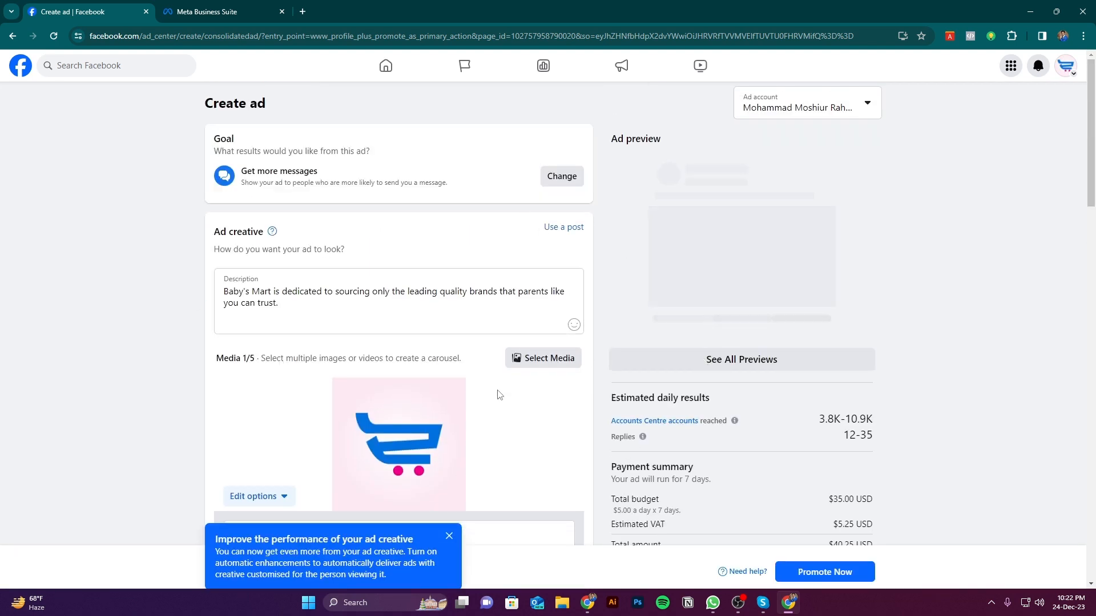
Review the ad creation form and the alternative goals offered for the ad, keeping the current goal
{"action": "scroll", "coordinate": [538, 327], "scroll_direction": "down", "scroll_amount": 5}
{"action": "scroll", "coordinate": [539, 327], "scroll_direction": "up", "scroll_amount": 5}
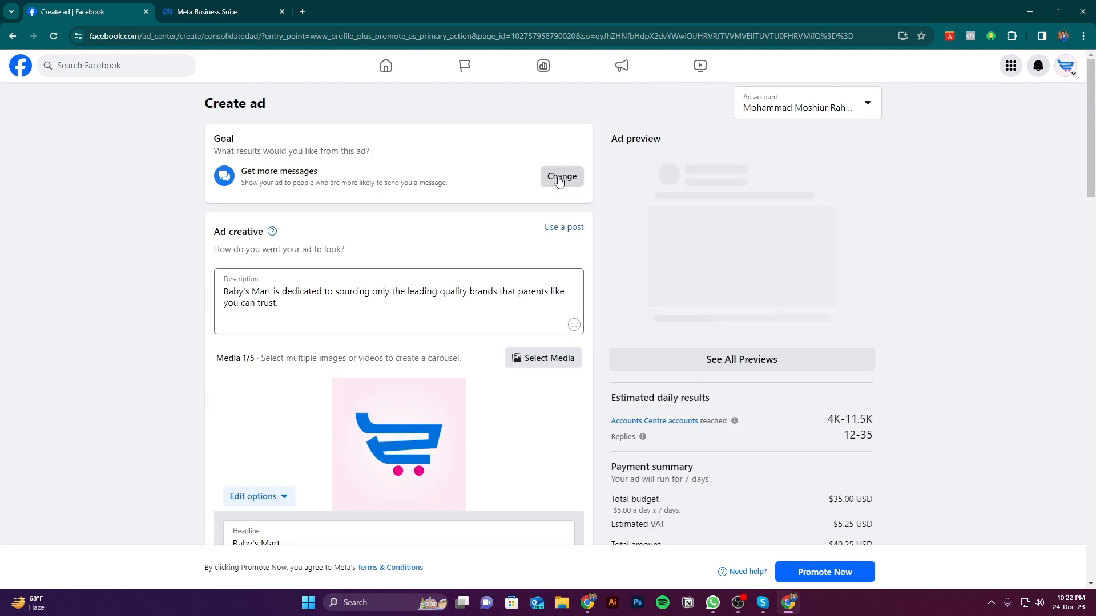
{"action": "scroll", "coordinate": [557, 389], "scroll_direction": "down", "scroll_amount": 10}
{"action": "scroll", "coordinate": [614, 377], "scroll_direction": "up", "scroll_amount": 4}
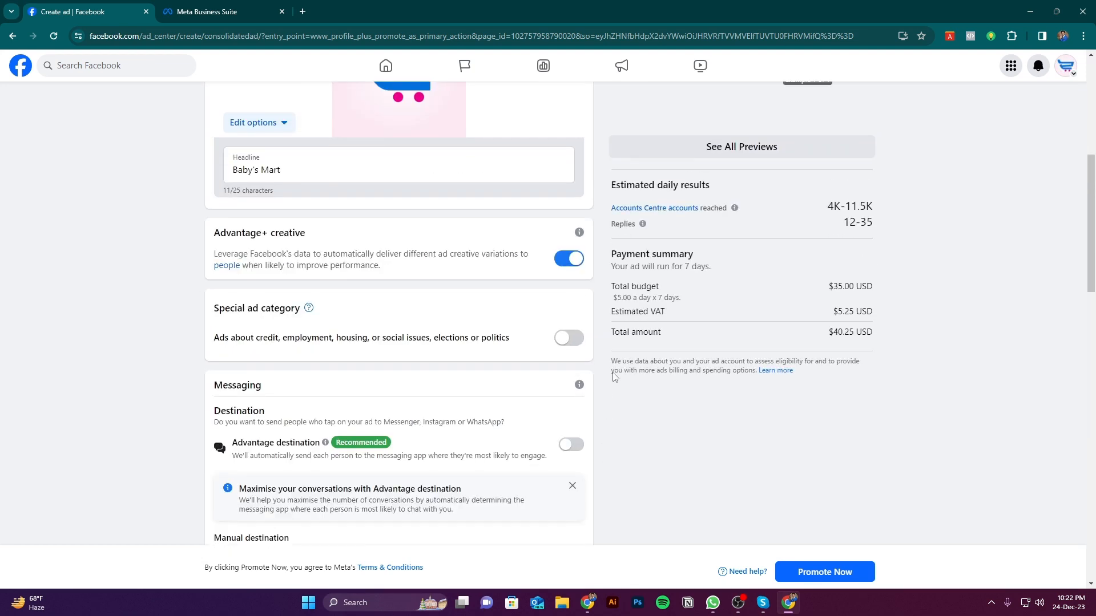
{"action": "scroll", "coordinate": [614, 377], "scroll_direction": "up", "scroll_amount": 5}
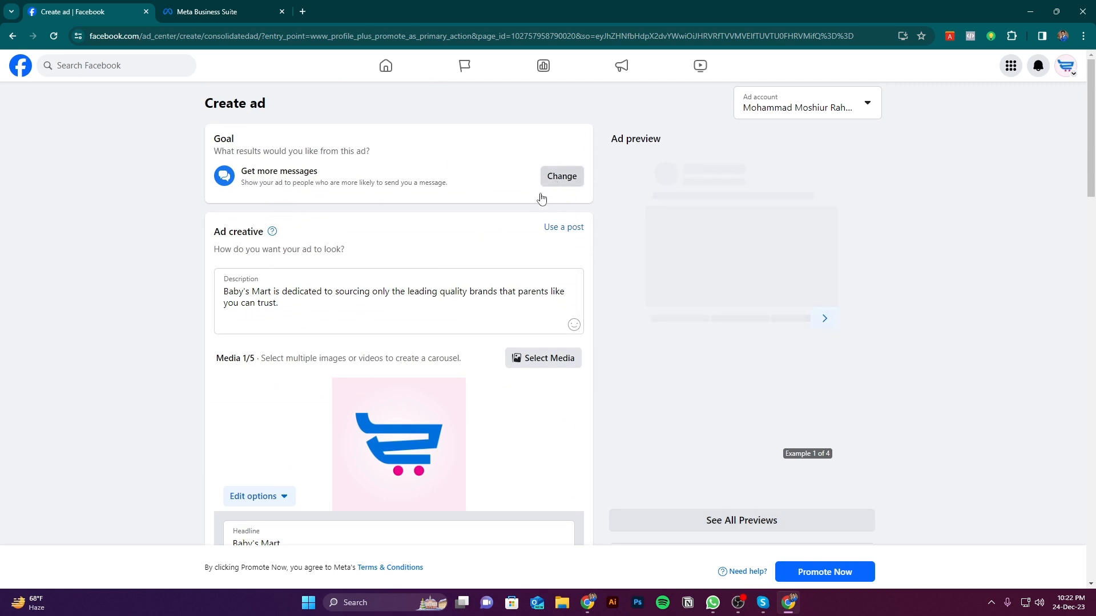
{"action": "double_click", "coordinate": [213, 140]}
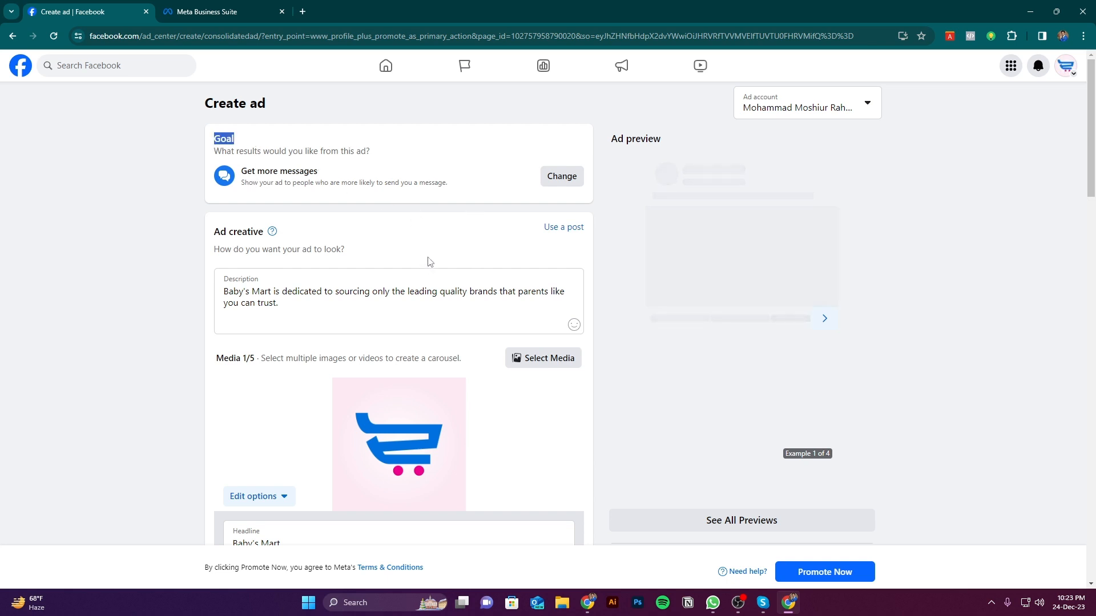
{"action": "scroll", "coordinate": [426, 261], "scroll_direction": "down", "scroll_amount": 2}
{"action": "scroll", "coordinate": [430, 252], "scroll_direction": "up", "scroll_amount": 2}
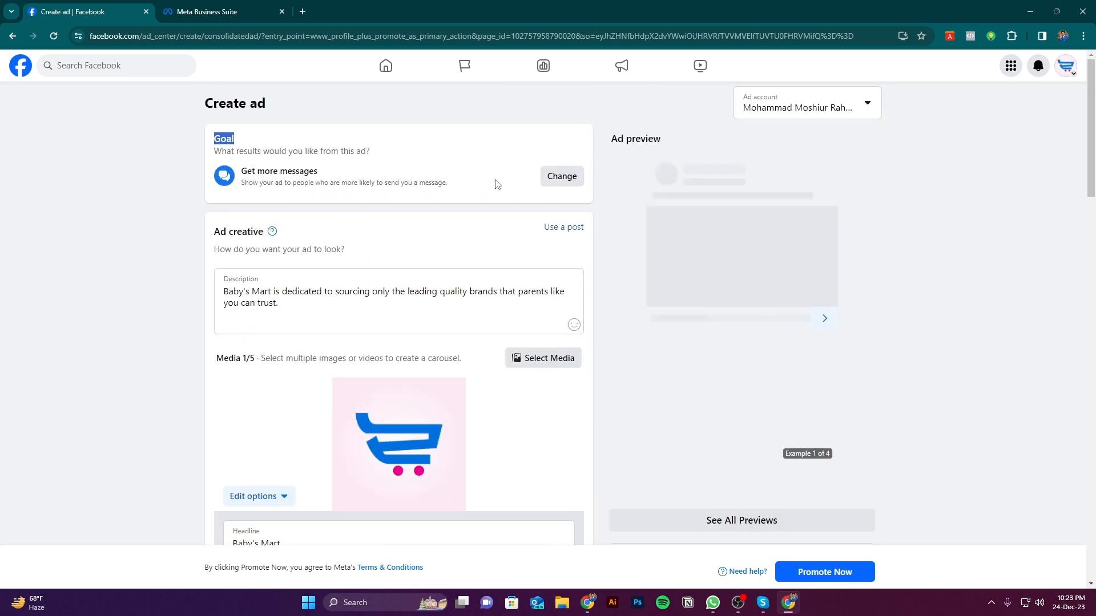
{"action": "left_click", "coordinate": [560, 178]}
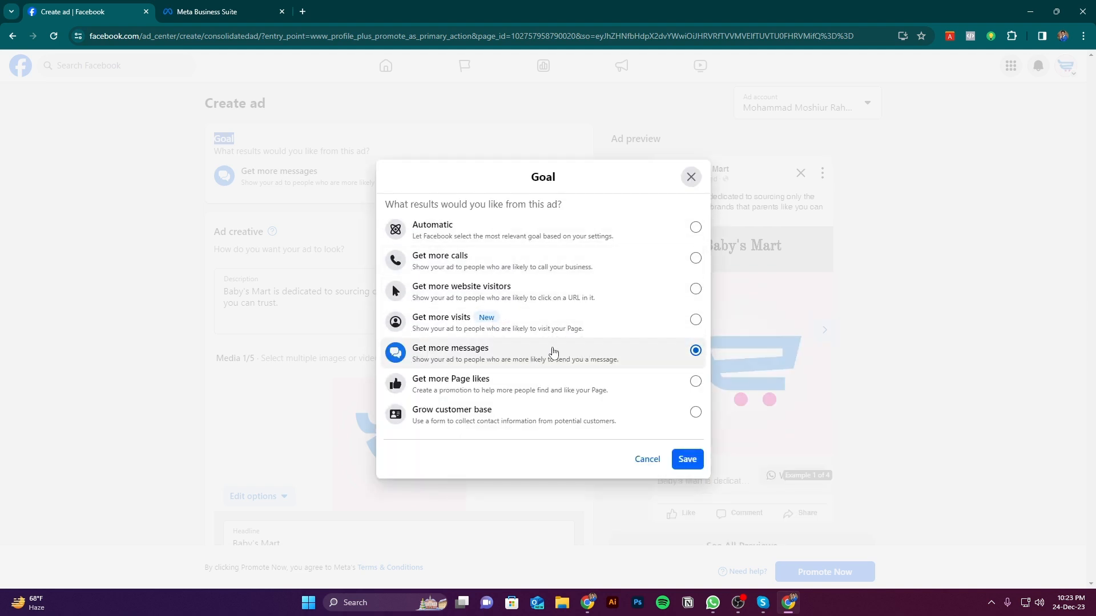
{"action": "left_click", "coordinate": [645, 460]}
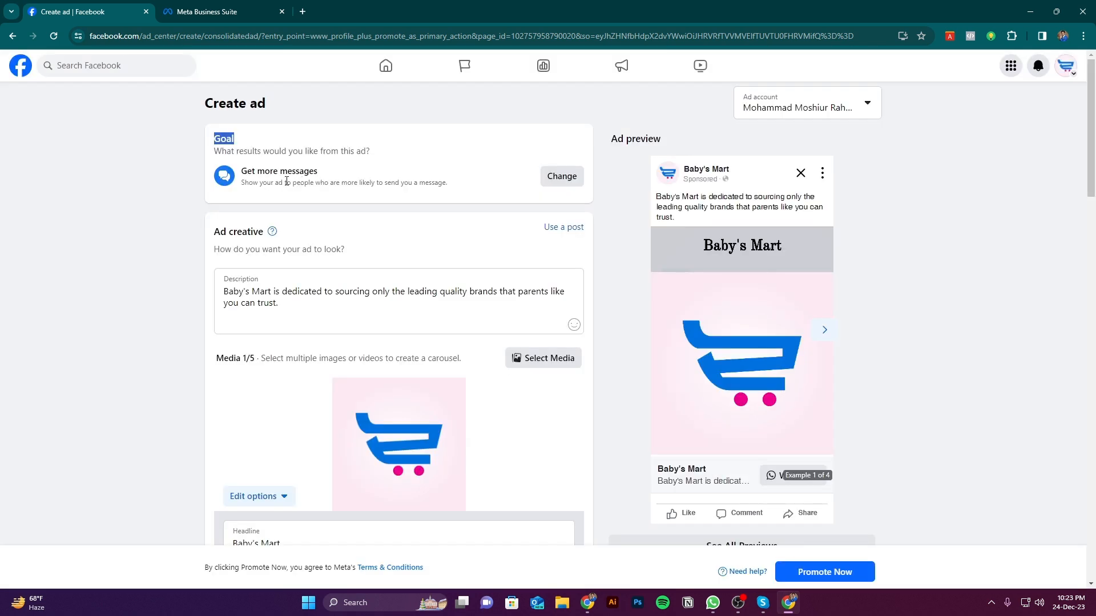
Examine the Ad creative section, including its description, media, headline and the option to use an existing post
{"action": "left_click", "coordinate": [137, 246]}
{"action": "left_click_drag", "start_coordinate": [216, 232], "coordinate": [260, 233]}
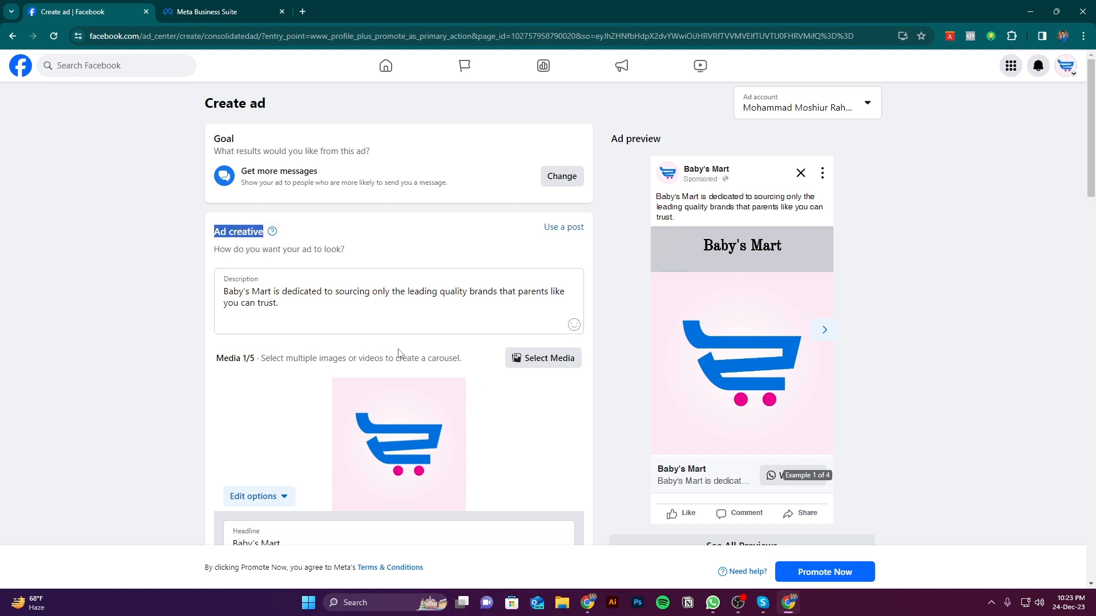
{"action": "left_click", "coordinate": [222, 232]}
{"action": "left_click_drag", "start_coordinate": [218, 233], "coordinate": [263, 232]}
{"action": "left_click", "coordinate": [176, 247]}
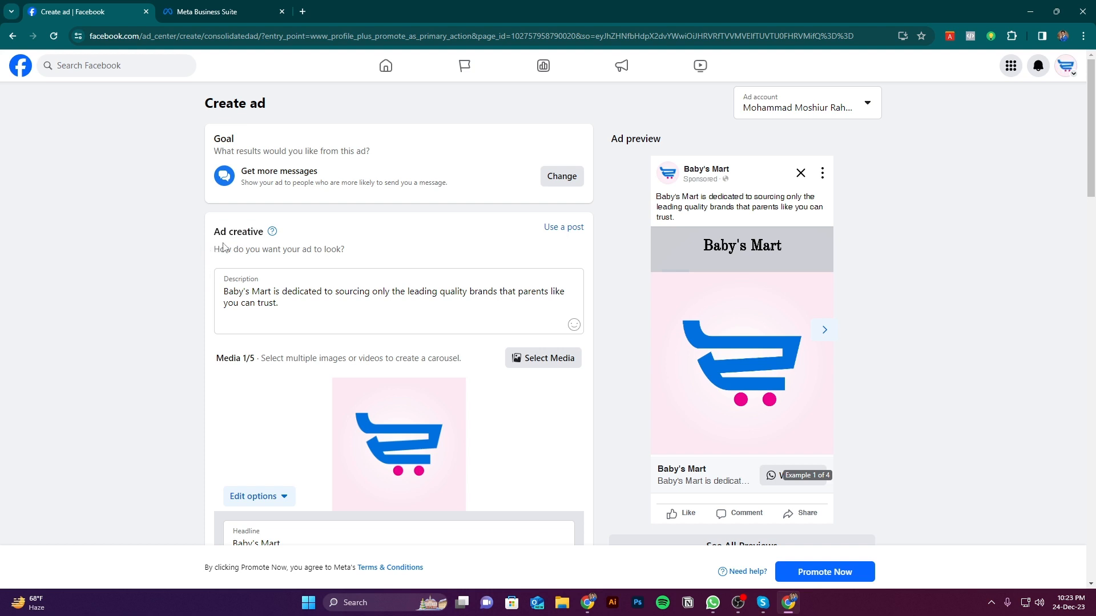
{"action": "left_click_drag", "start_coordinate": [217, 234], "coordinate": [266, 232]}
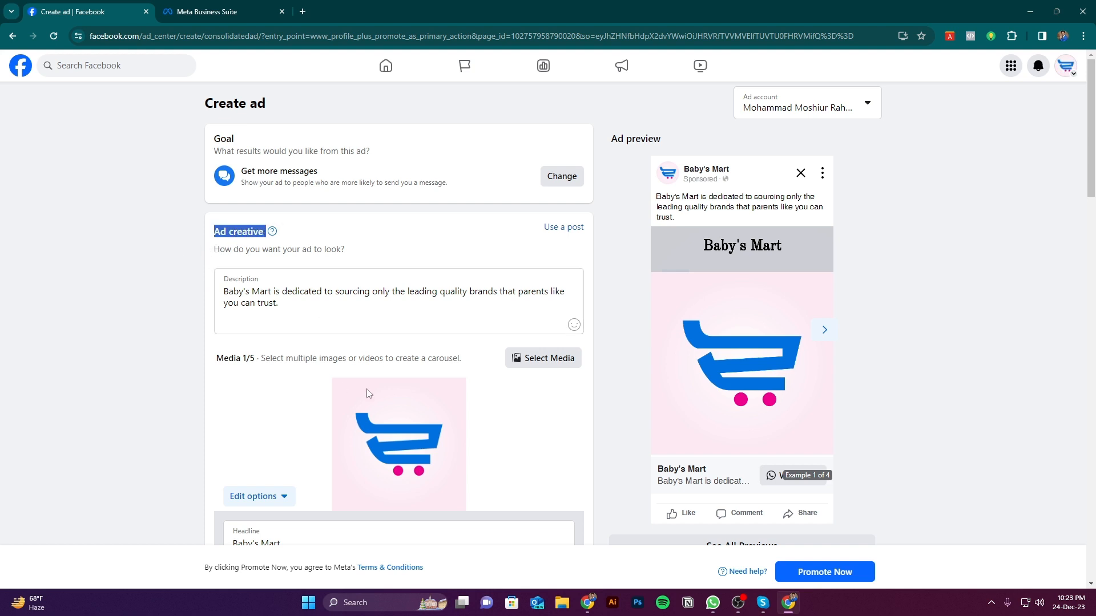
{"action": "scroll", "coordinate": [352, 381], "scroll_direction": "down", "scroll_amount": 2}
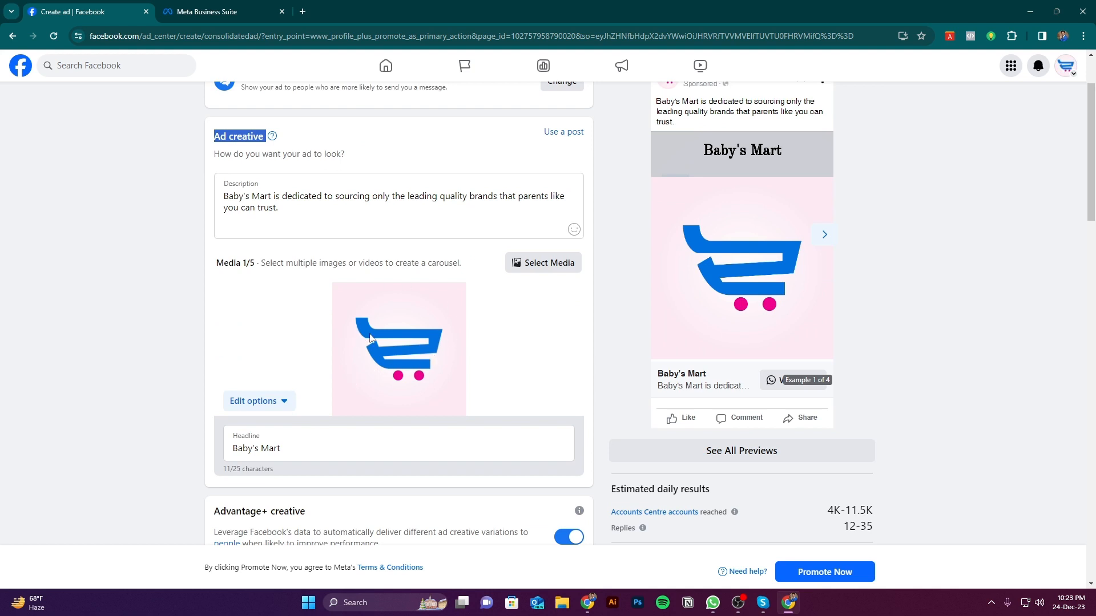
{"action": "scroll", "coordinate": [382, 338], "scroll_direction": "up", "scroll_amount": 2}
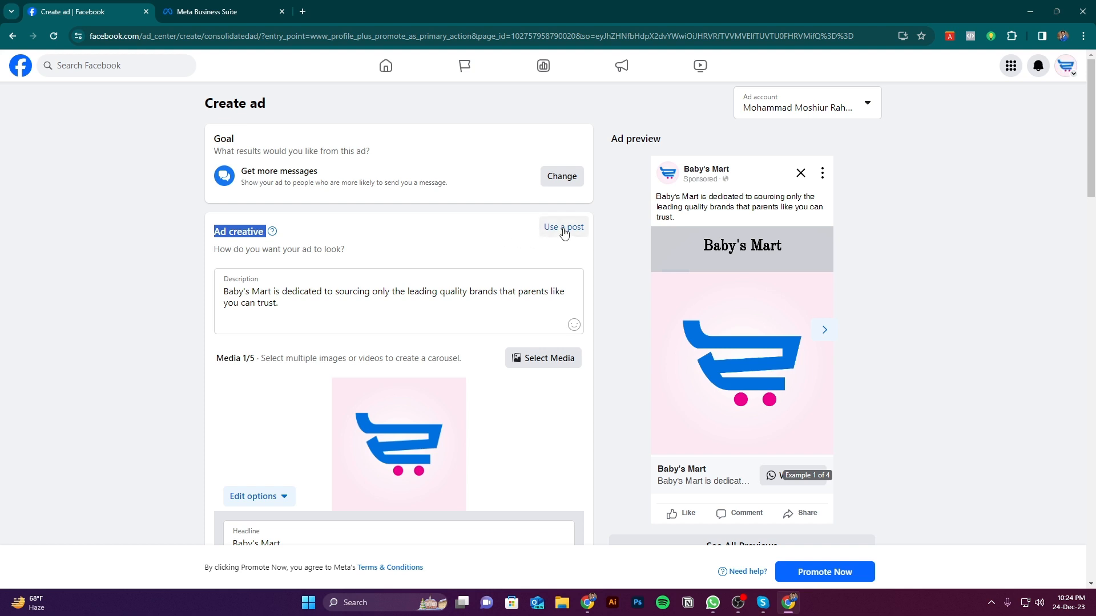
Replace the logo in the ad's media with the green Spider-Man sweatshirt photo from the Page's images
{"action": "scroll", "coordinate": [517, 248], "scroll_direction": "down", "scroll_amount": 2}
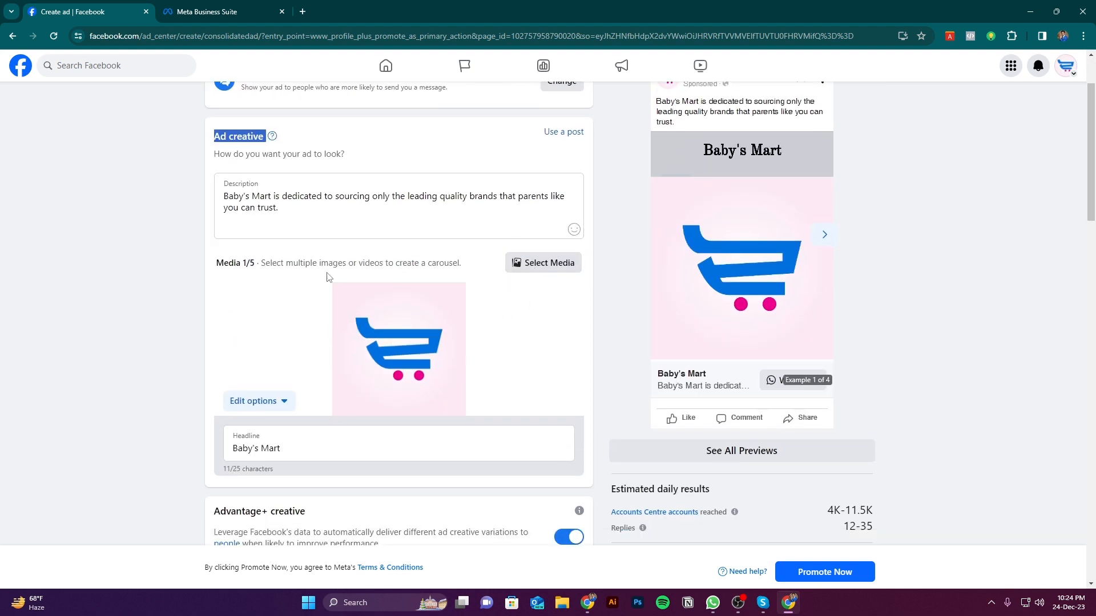
{"action": "left_click", "coordinate": [539, 268]}
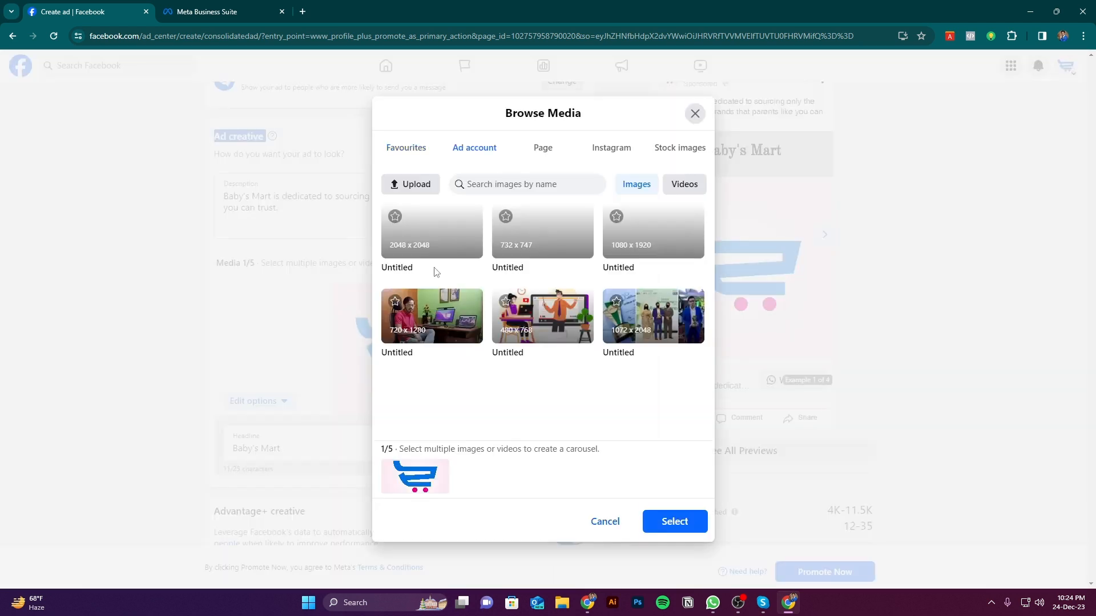
{"action": "left_click", "coordinate": [542, 148]}
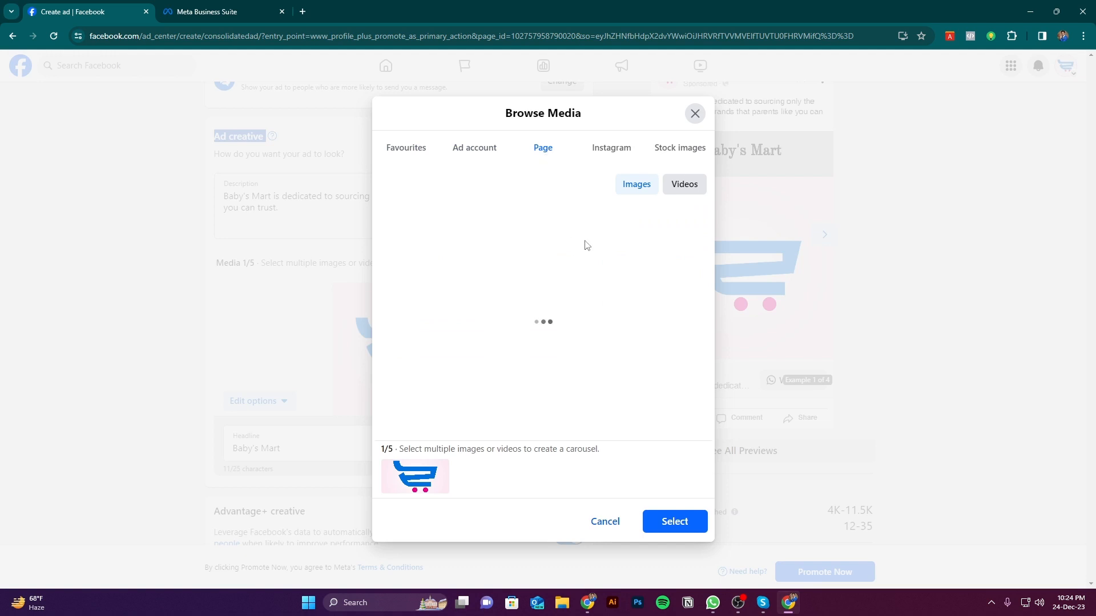
{"action": "scroll", "coordinate": [570, 322], "scroll_direction": "down", "scroll_amount": 5}
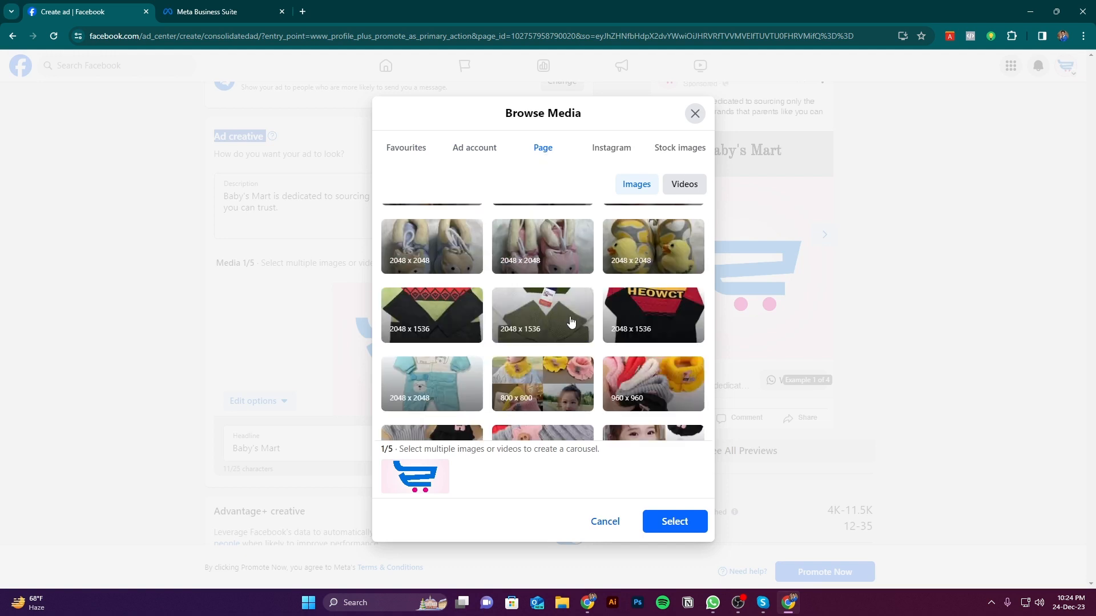
{"action": "scroll", "coordinate": [500, 301], "scroll_direction": "up", "scroll_amount": 3}
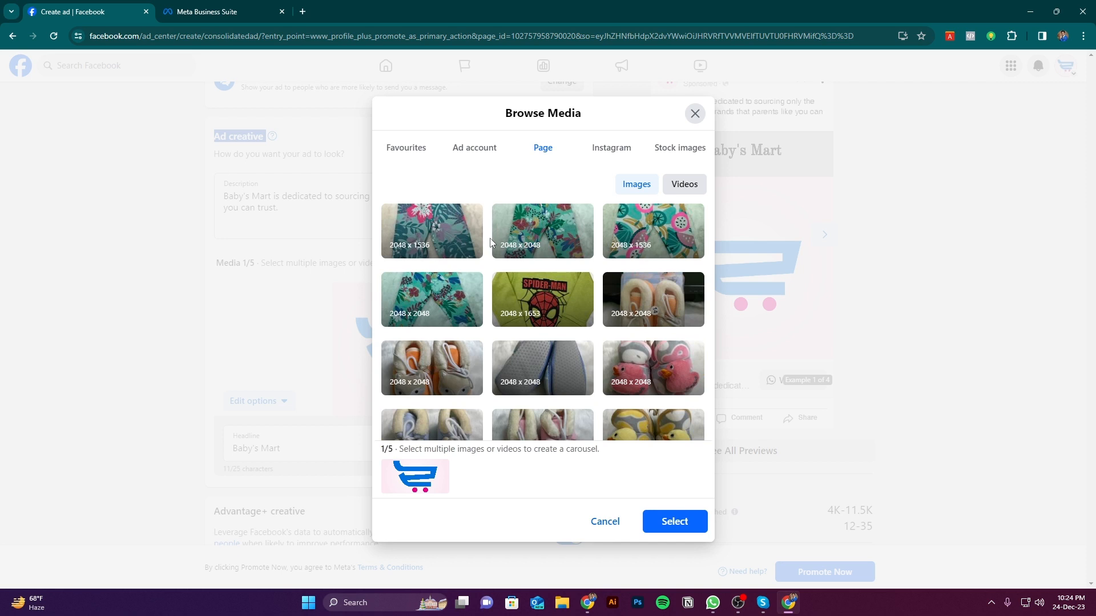
{"action": "left_click", "coordinate": [609, 153]}
{"action": "left_click", "coordinate": [471, 165]}
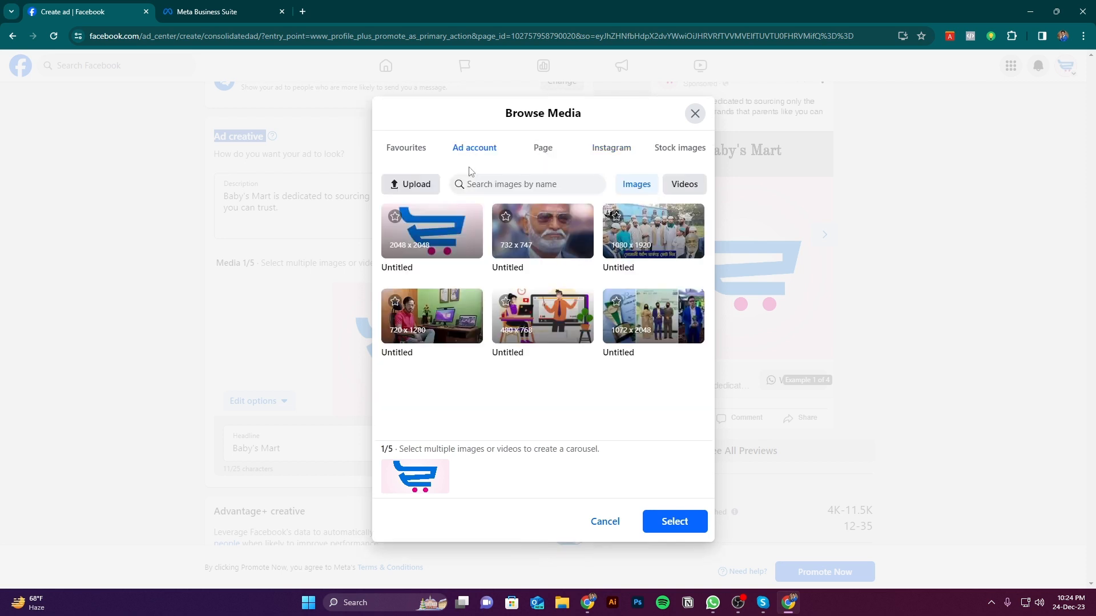
{"action": "left_click", "coordinate": [551, 165]}
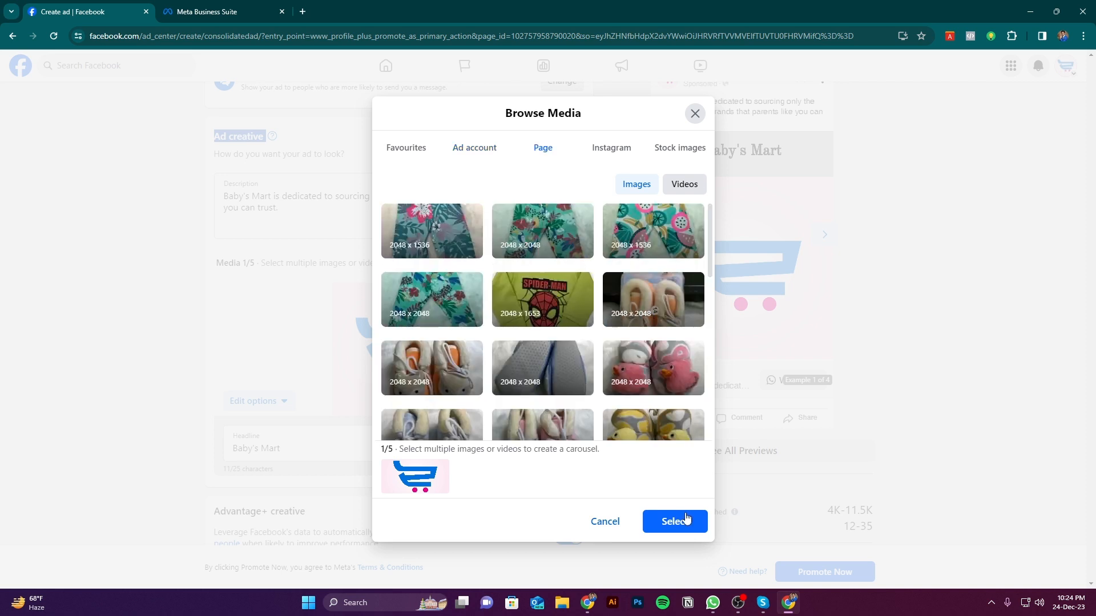
{"action": "left_click", "coordinate": [549, 304]}
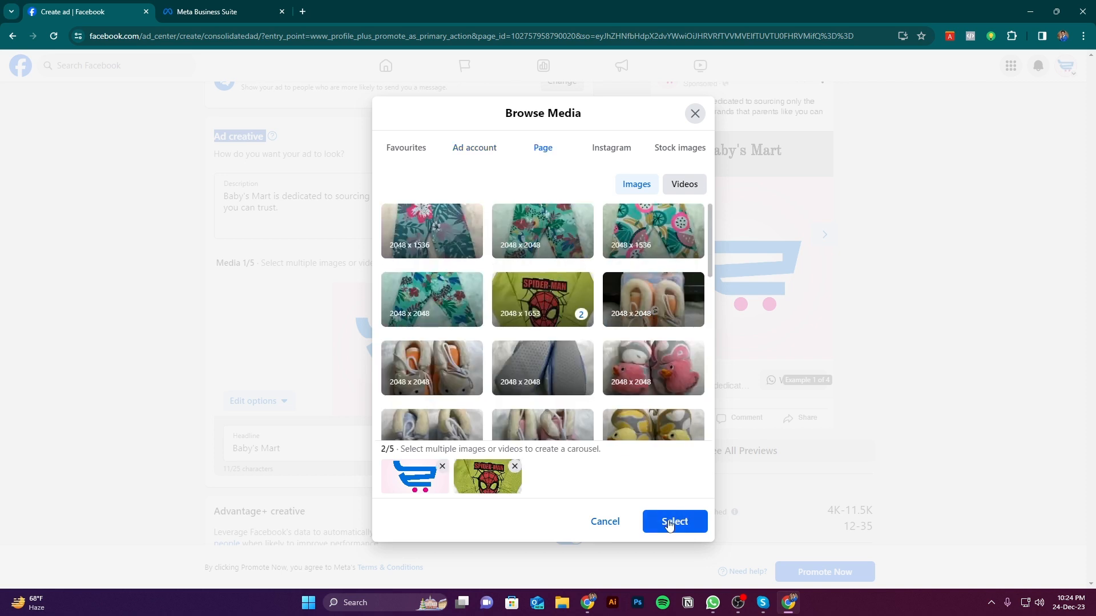
{"action": "left_click", "coordinate": [443, 467]}
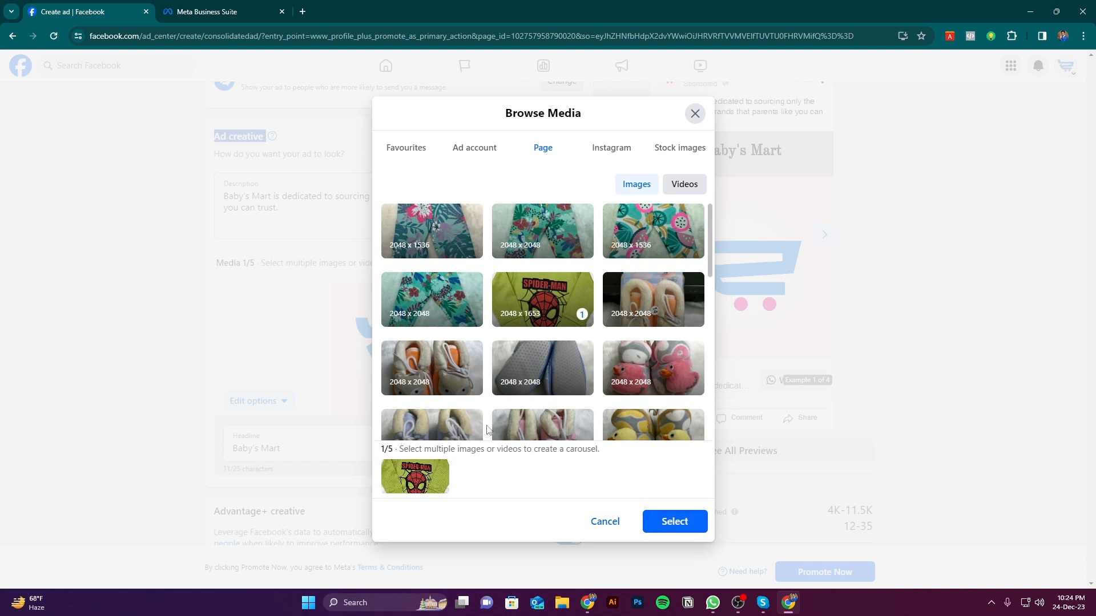
{"action": "left_click", "coordinate": [673, 529]}
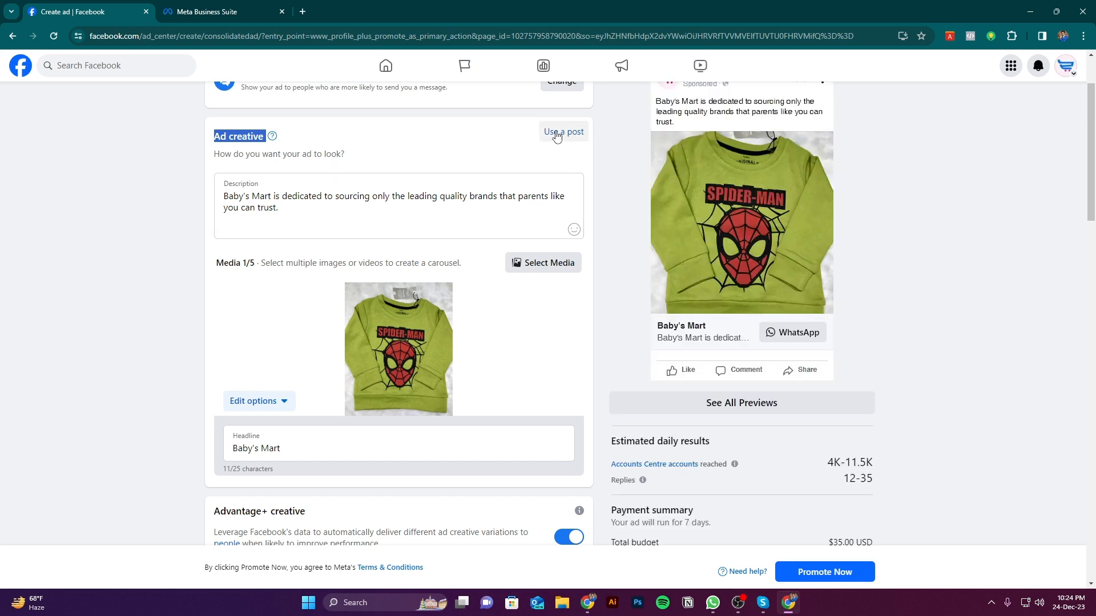
Use the Page's Facebook post published on 6 Nov, with the baby rompers, as the ad creative
{"action": "scroll", "coordinate": [802, 287], "scroll_direction": "up", "scroll_amount": 2}
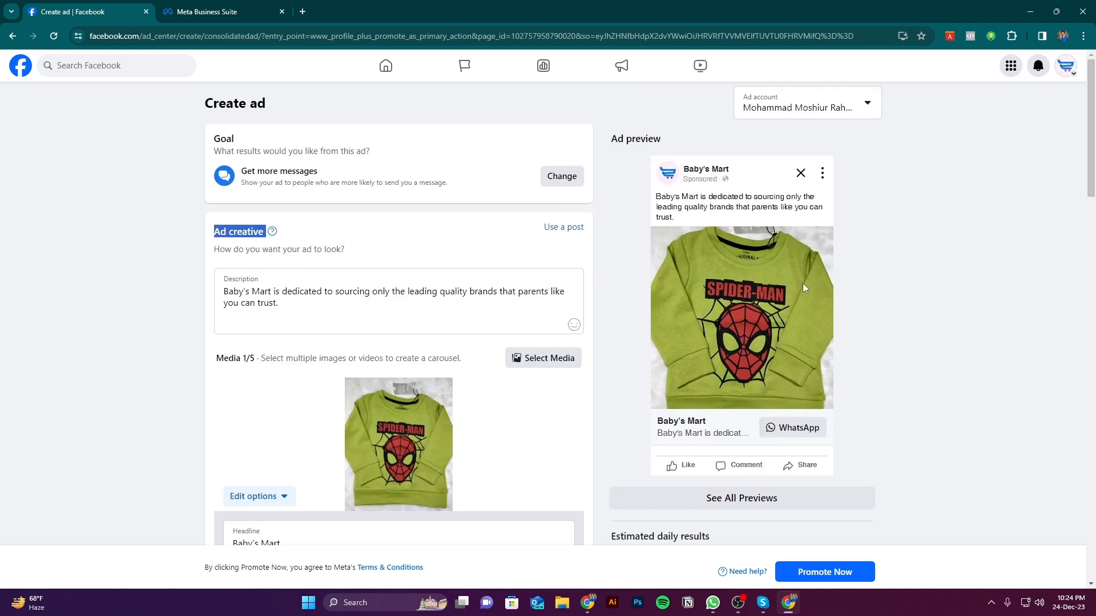
{"action": "left_click", "coordinate": [562, 230]}
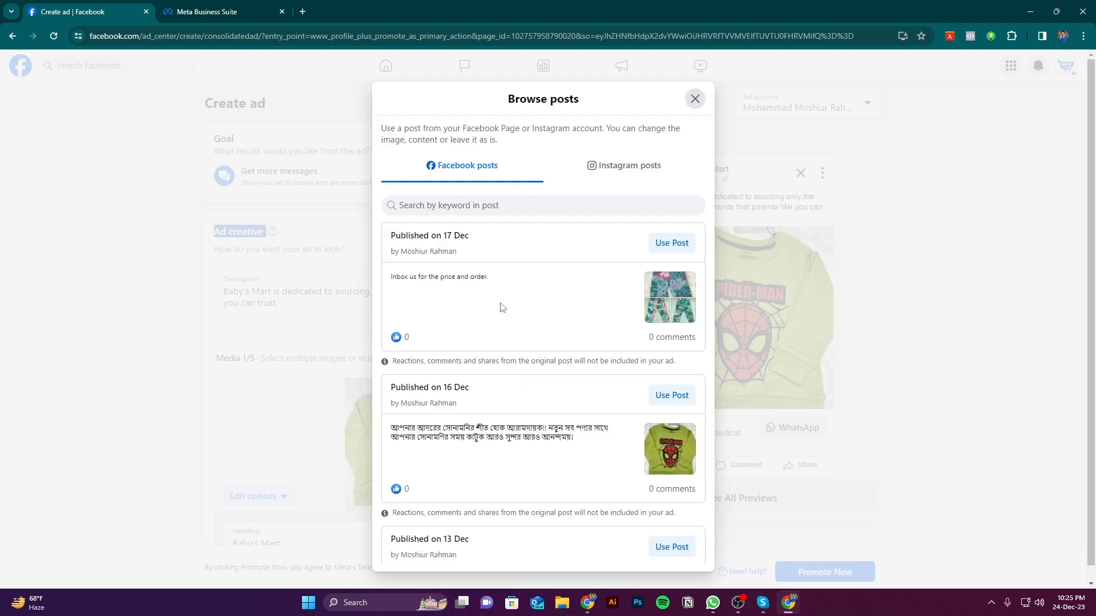
{"action": "scroll", "coordinate": [514, 360], "scroll_direction": "down", "scroll_amount": 5}
{"action": "scroll", "coordinate": [508, 340], "scroll_direction": "down", "scroll_amount": 15}
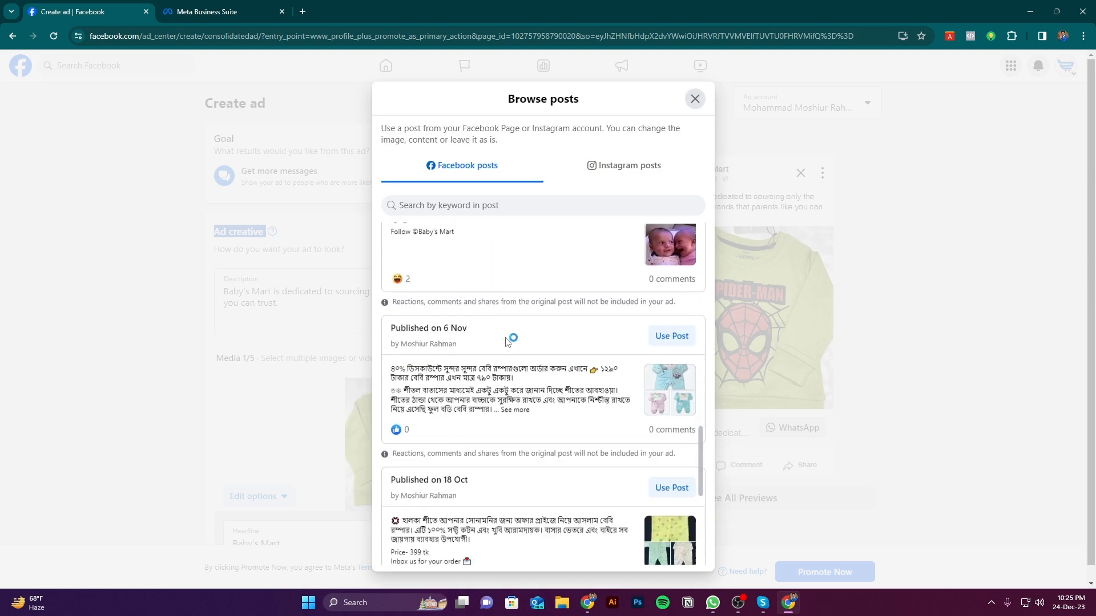
{"action": "scroll", "coordinate": [507, 345], "scroll_direction": "up", "scroll_amount": 4}
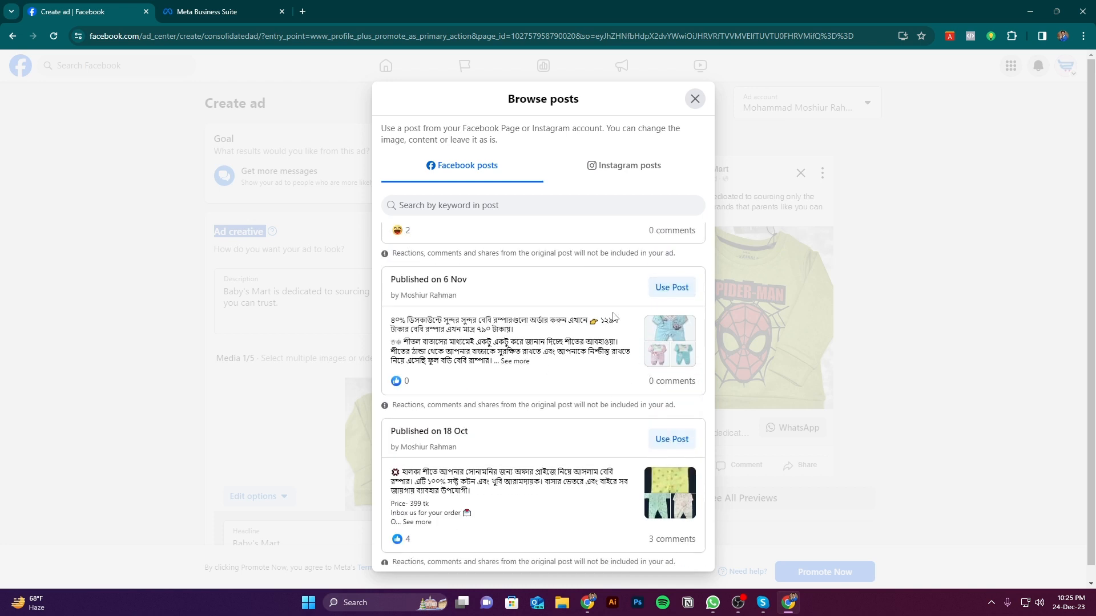
{"action": "left_click", "coordinate": [669, 288]}
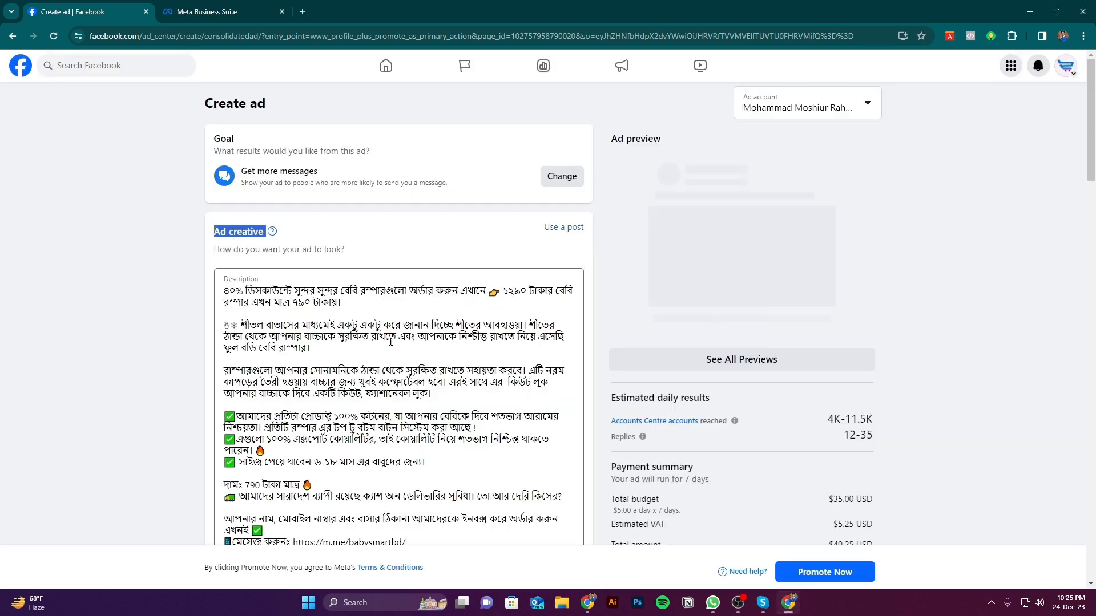
Examine the description and romper media imported from the post, and compare them with the ad preview
{"action": "scroll", "coordinate": [392, 340], "scroll_direction": "down", "scroll_amount": 7}
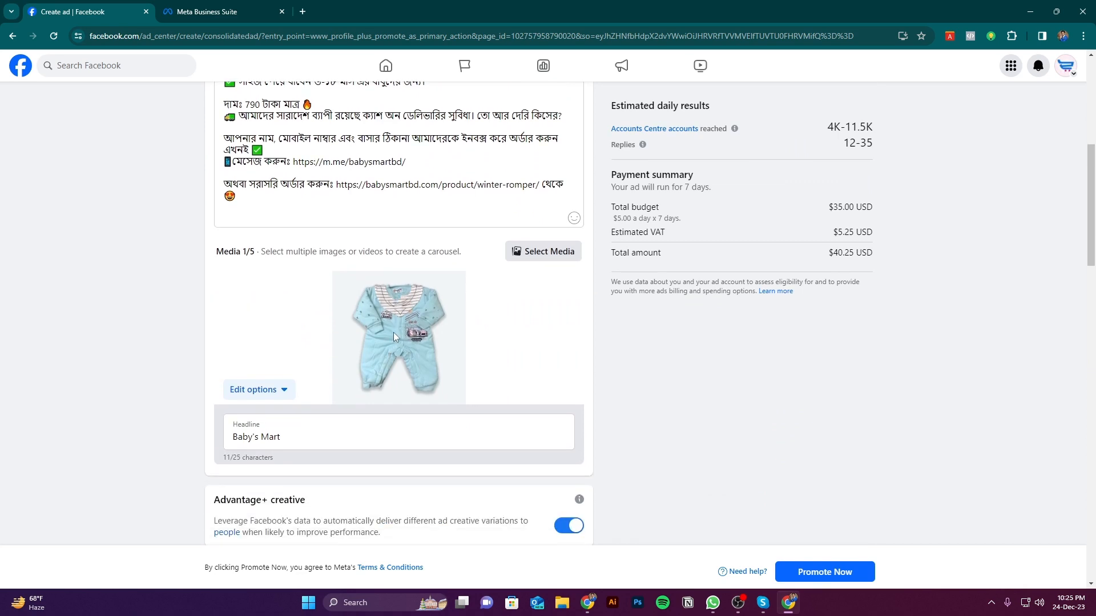
{"action": "scroll", "coordinate": [392, 332], "scroll_direction": "up", "scroll_amount": 5}
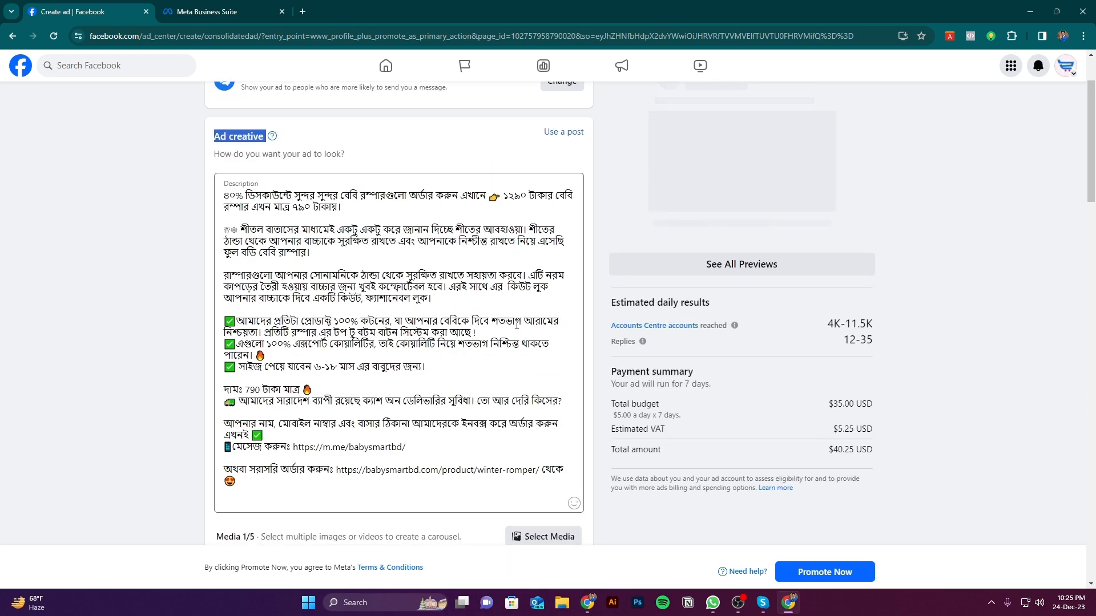
{"action": "scroll", "coordinate": [516, 324], "scroll_direction": "down", "scroll_amount": 6}
{"action": "scroll", "coordinate": [399, 311], "scroll_direction": "up", "scroll_amount": 3}
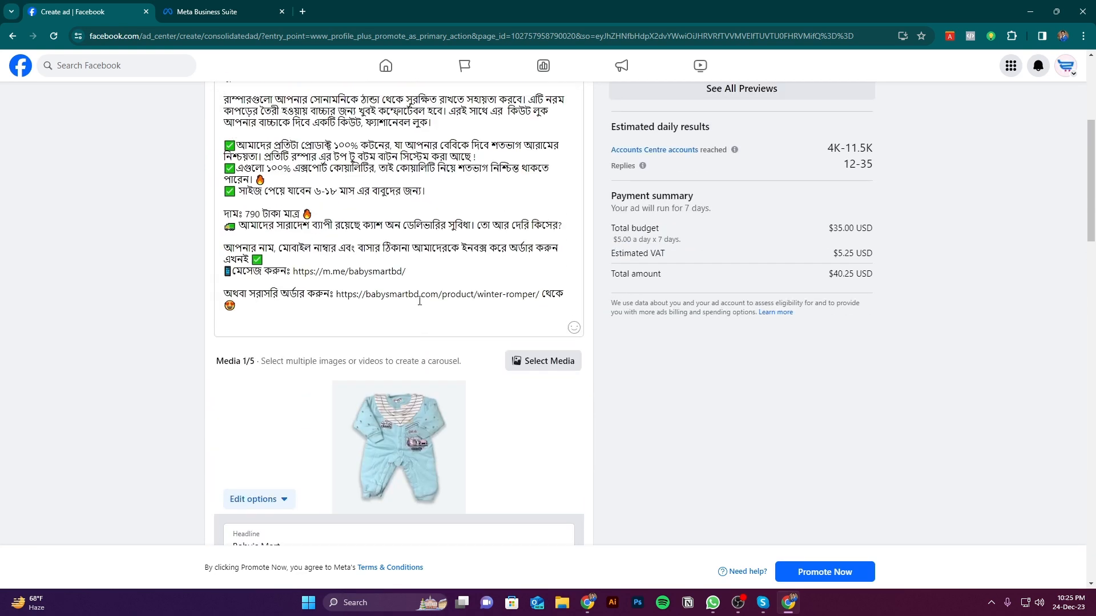
{"action": "scroll", "coordinate": [419, 300], "scroll_direction": "up", "scroll_amount": 5}
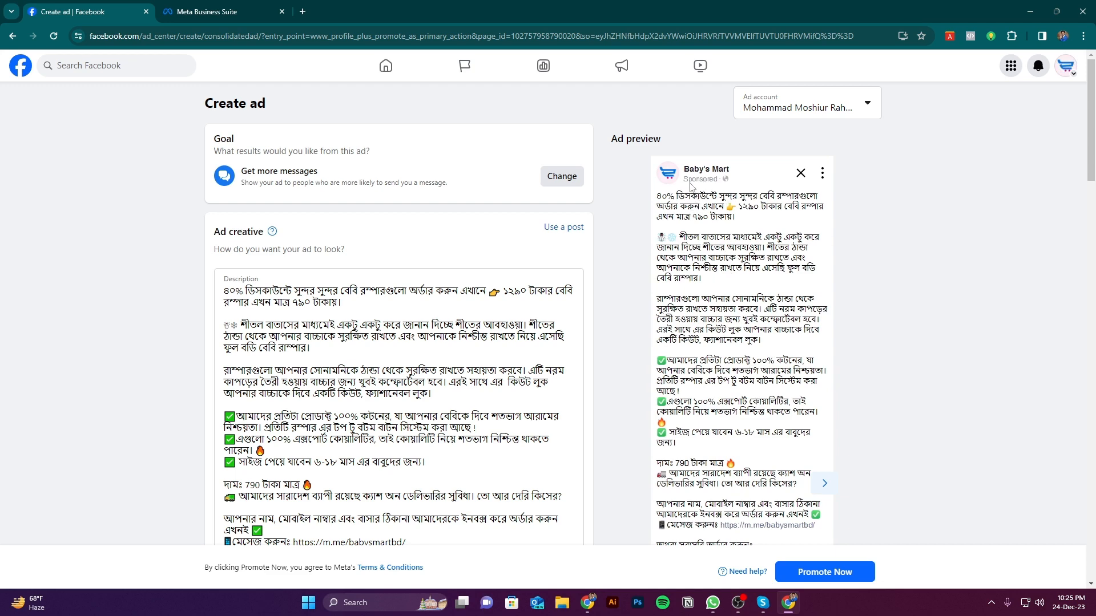
{"action": "scroll", "coordinate": [690, 187], "scroll_direction": "down", "scroll_amount": 2}
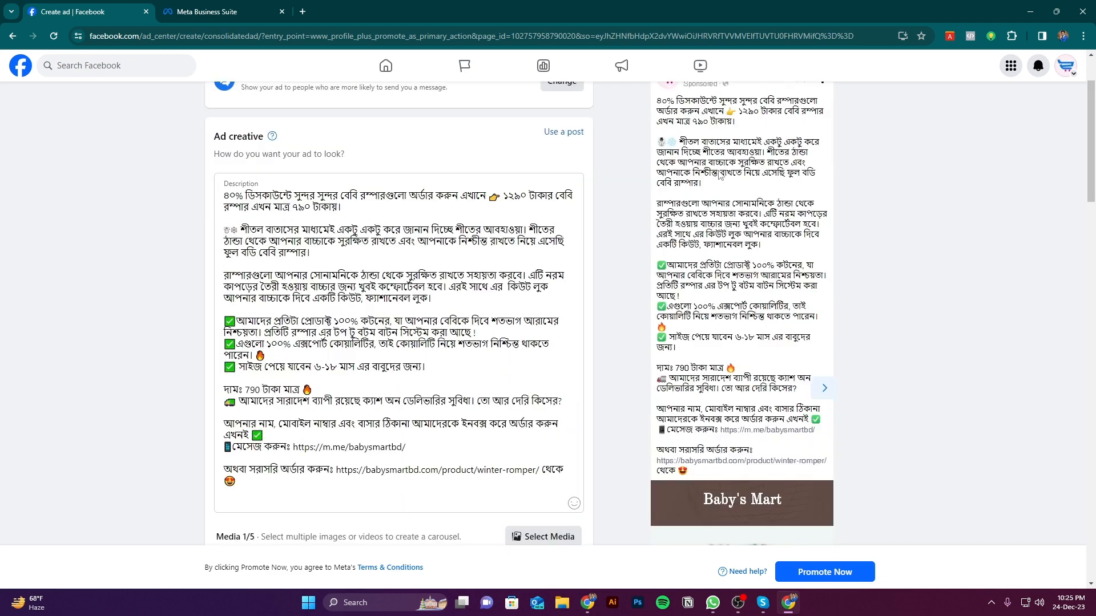
{"action": "scroll", "coordinate": [711, 234], "scroll_direction": "down", "scroll_amount": 5}
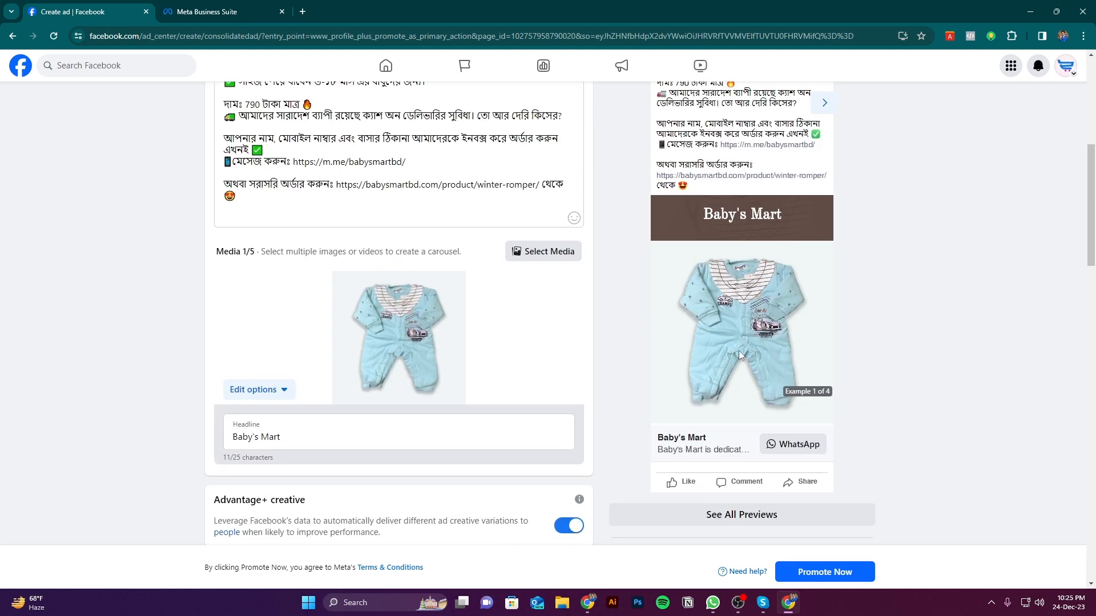
{"action": "scroll", "coordinate": [722, 272], "scroll_direction": "down", "scroll_amount": 3}
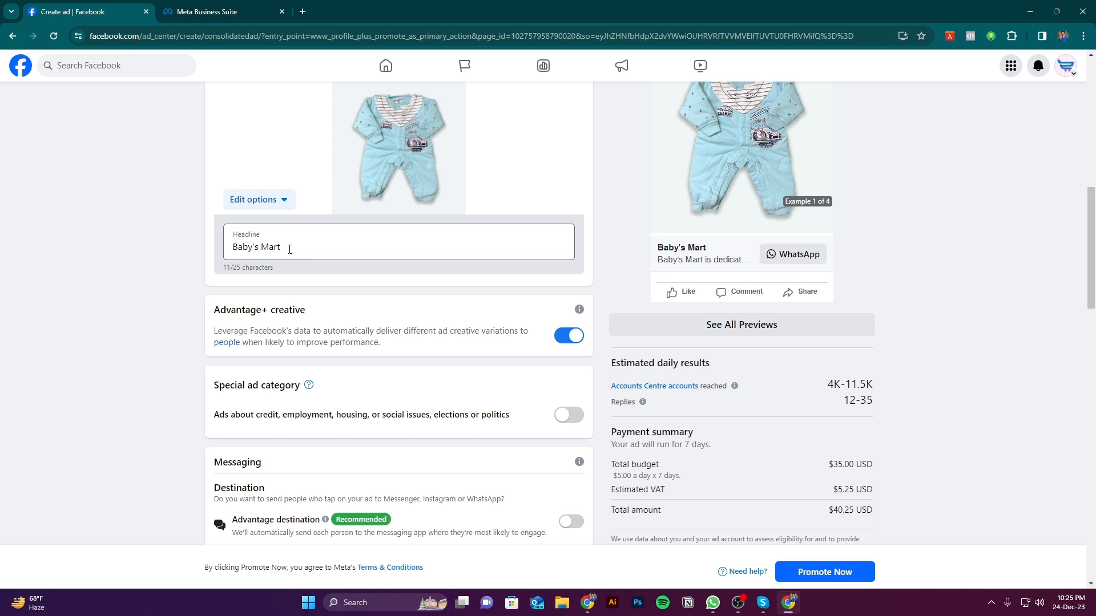
Review the ad's headline, media edit options, Advantage+ creative, special ad category and messaging settings without changing them
{"action": "scroll", "coordinate": [376, 337], "scroll_direction": "down", "scroll_amount": 2}
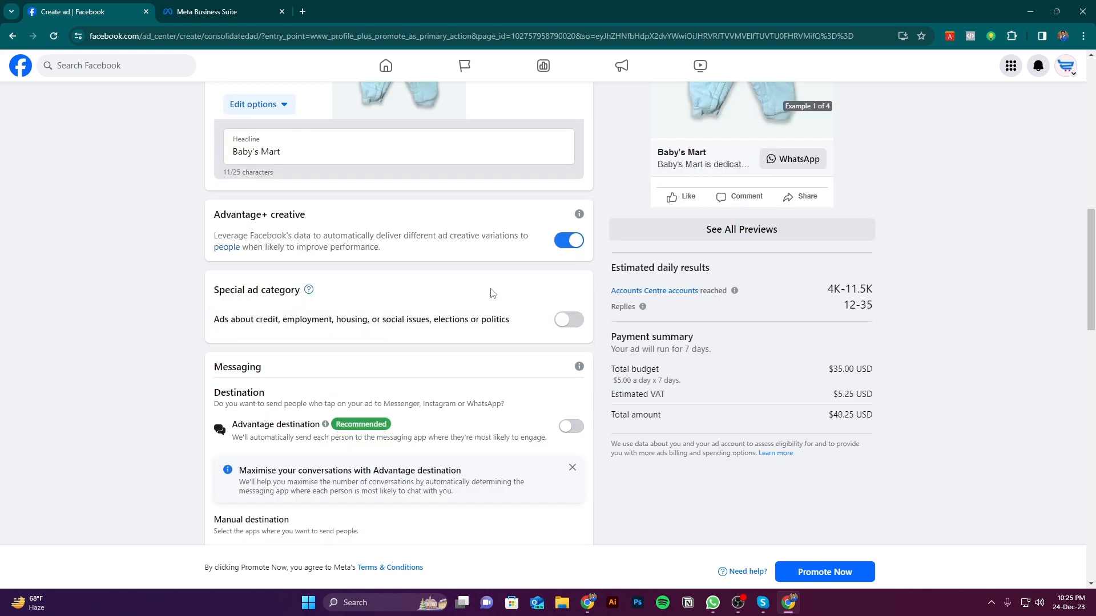
{"action": "scroll", "coordinate": [492, 293], "scroll_direction": "down", "scroll_amount": 3}
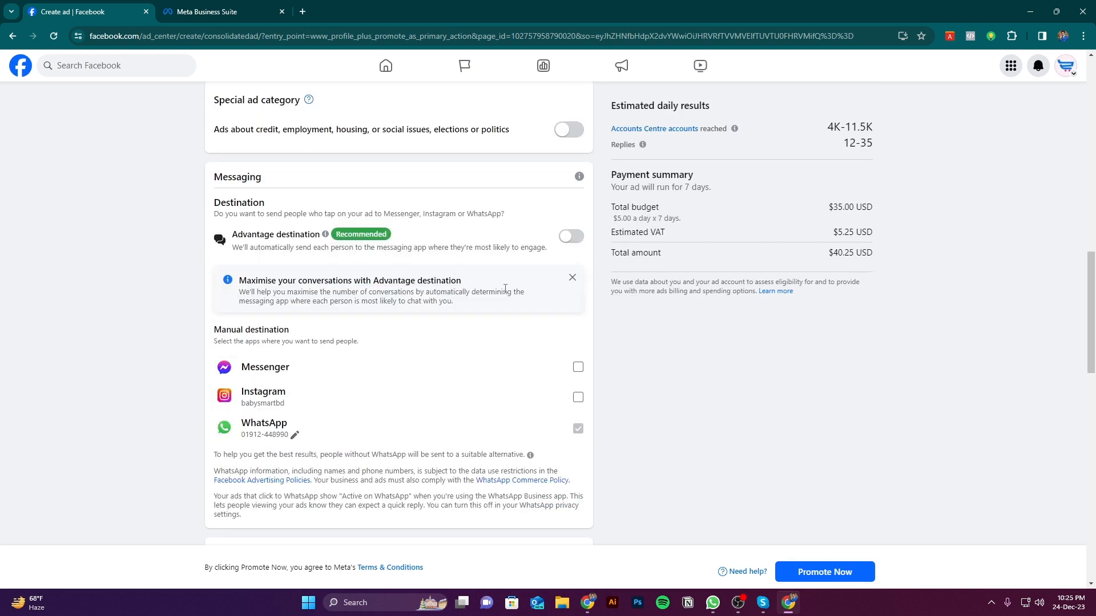
{"action": "scroll", "coordinate": [505, 288], "scroll_direction": "up", "scroll_amount": 3}
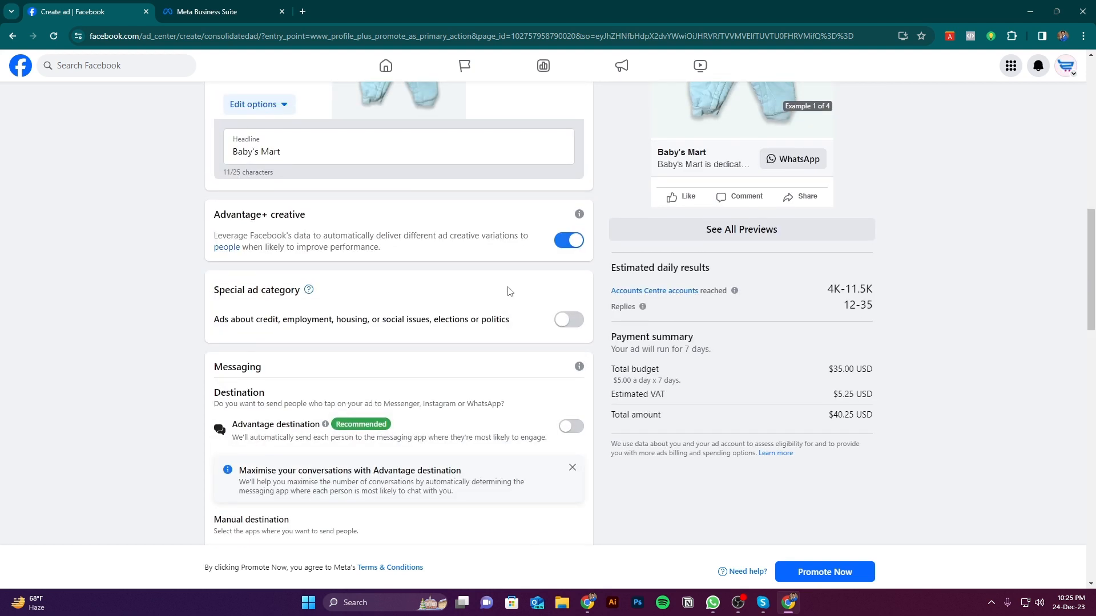
{"action": "scroll", "coordinate": [518, 295], "scroll_direction": "up", "scroll_amount": 3}
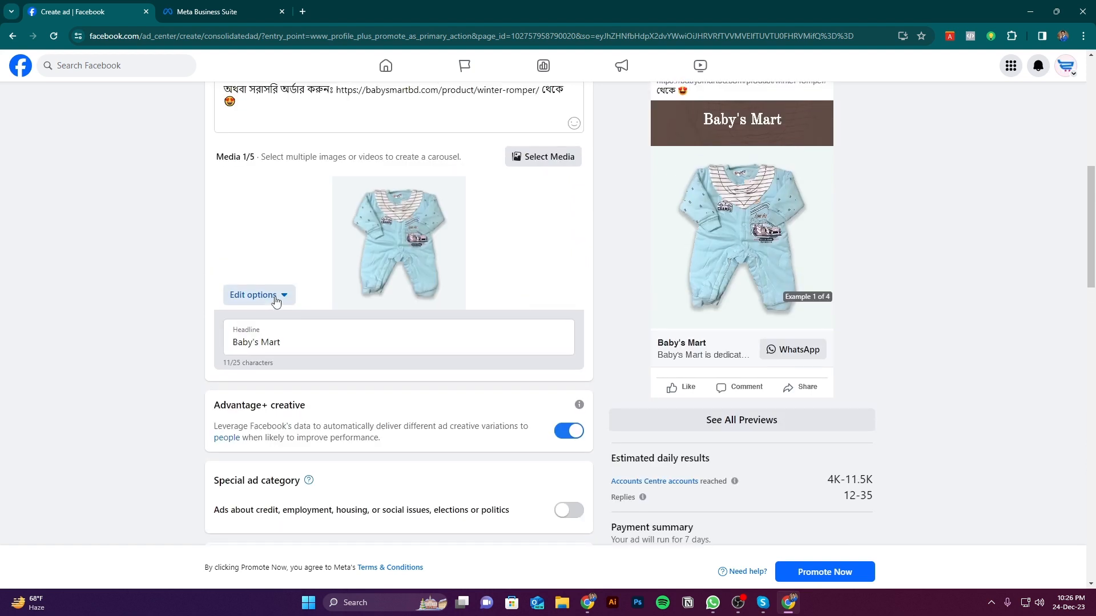
{"action": "left_click", "coordinate": [257, 294]}
{"action": "left_click", "coordinate": [193, 351]}
{"action": "scroll", "coordinate": [190, 351], "scroll_direction": "down", "scroll_amount": 2}
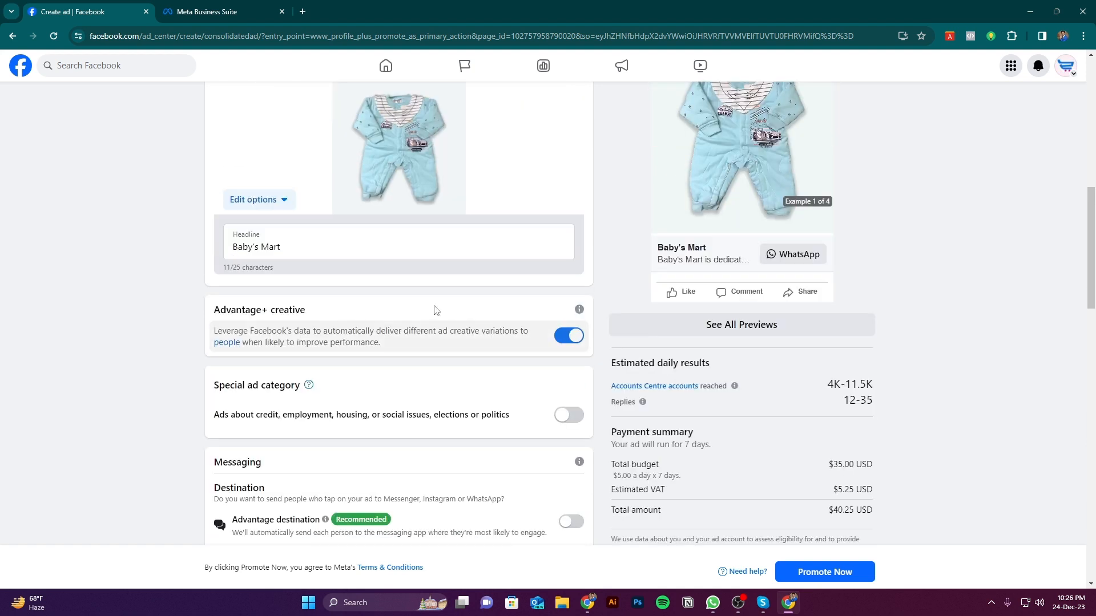
{"action": "left_click", "coordinate": [446, 247]}
{"action": "left_click", "coordinate": [167, 323]}
Set Messenger as the ad's only manual messaging destination by selecting it and deselecting WhatsApp
{"action": "scroll", "coordinate": [167, 323], "scroll_direction": "down", "scroll_amount": 3}
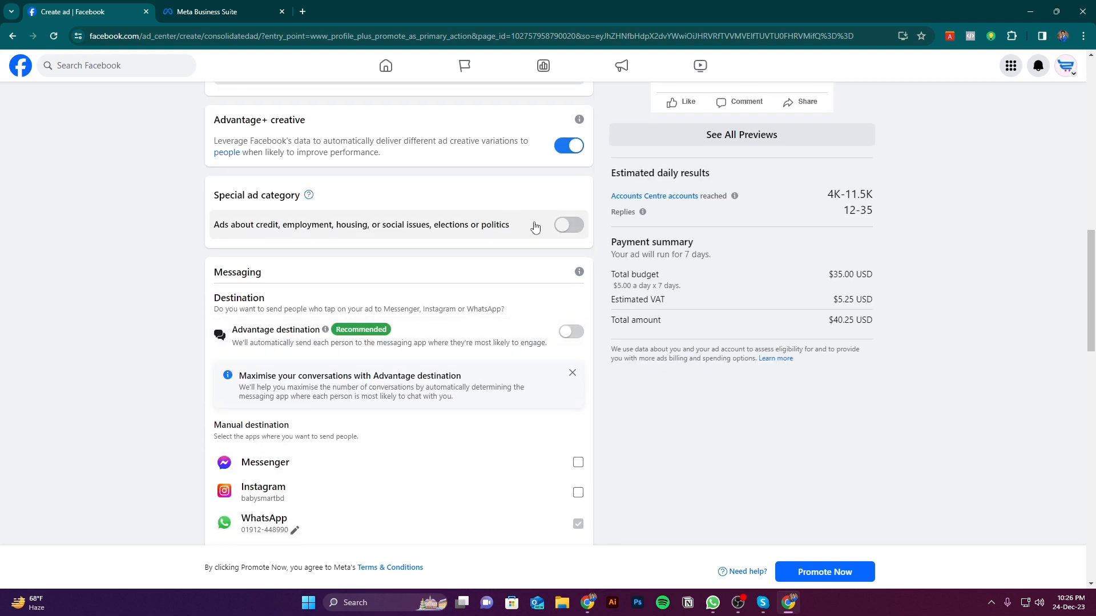
{"action": "scroll", "coordinate": [534, 228], "scroll_direction": "down", "scroll_amount": 5}
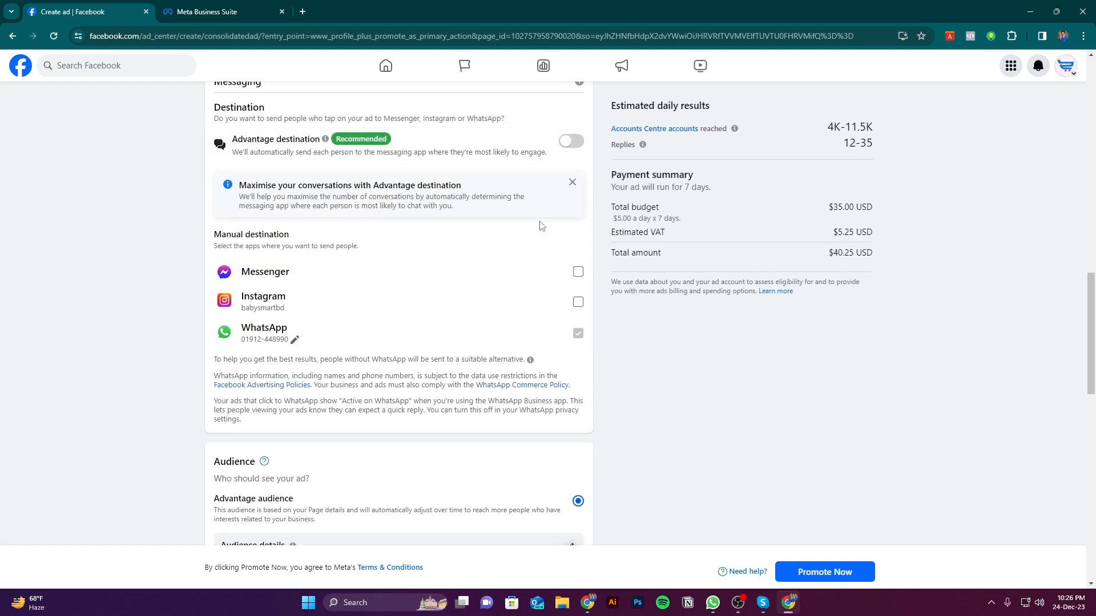
{"action": "scroll", "coordinate": [542, 221], "scroll_direction": "down", "scroll_amount": 2}
{"action": "scroll", "coordinate": [511, 306], "scroll_direction": "up", "scroll_amount": 5}
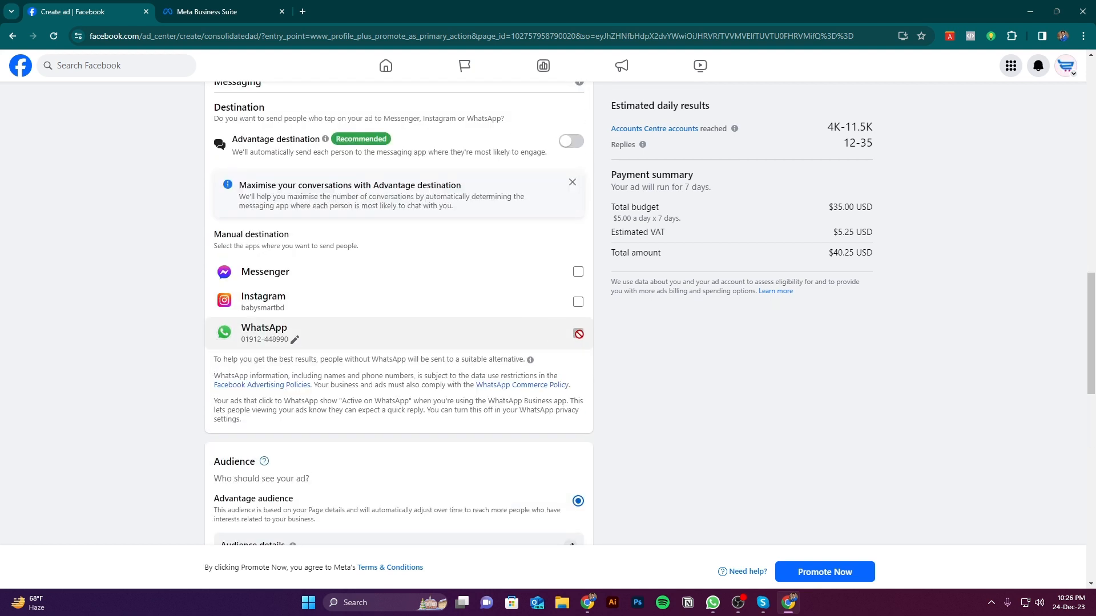
{"action": "left_click", "coordinate": [577, 273]}
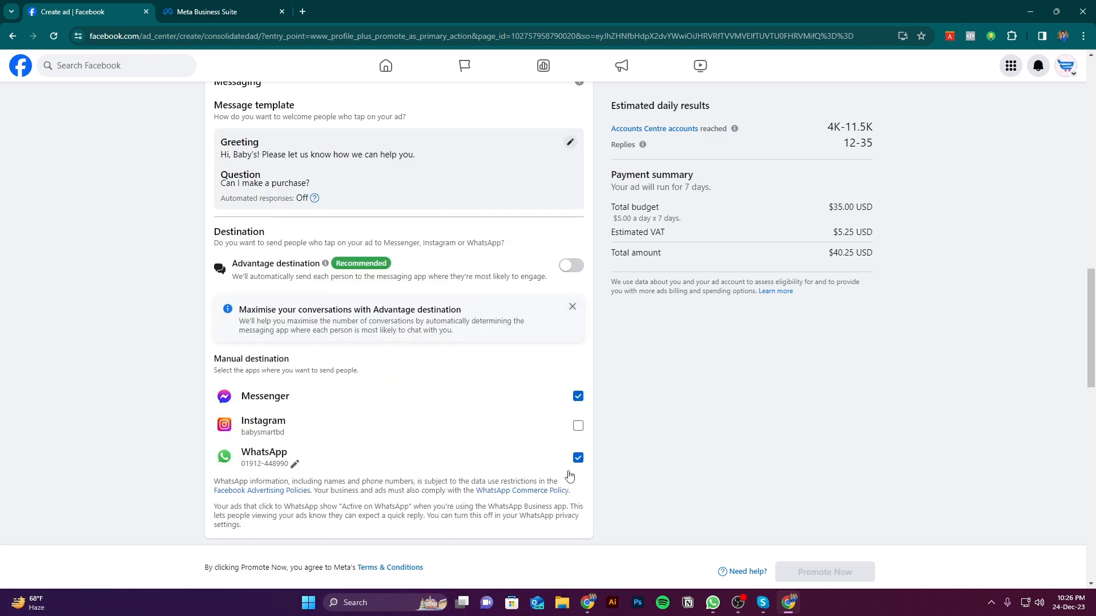
{"action": "left_click", "coordinate": [577, 458]}
Examine the ad preview's message button, the greeting template and the messaging destination options
{"action": "scroll", "coordinate": [815, 426], "scroll_direction": "up", "scroll_amount": 10}
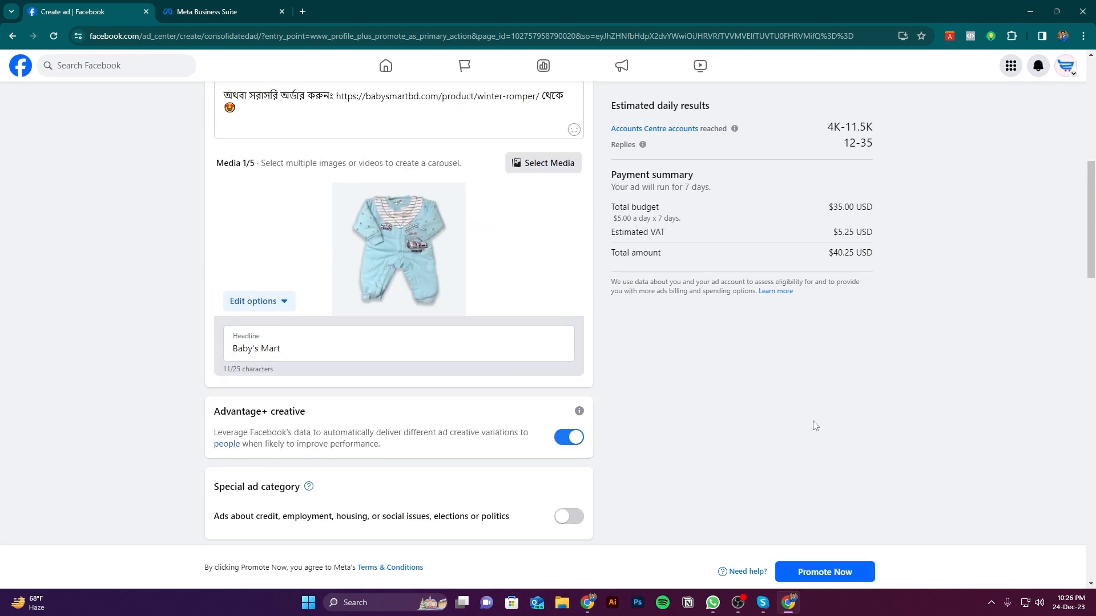
{"action": "scroll", "coordinate": [815, 426], "scroll_direction": "up", "scroll_amount": 10}
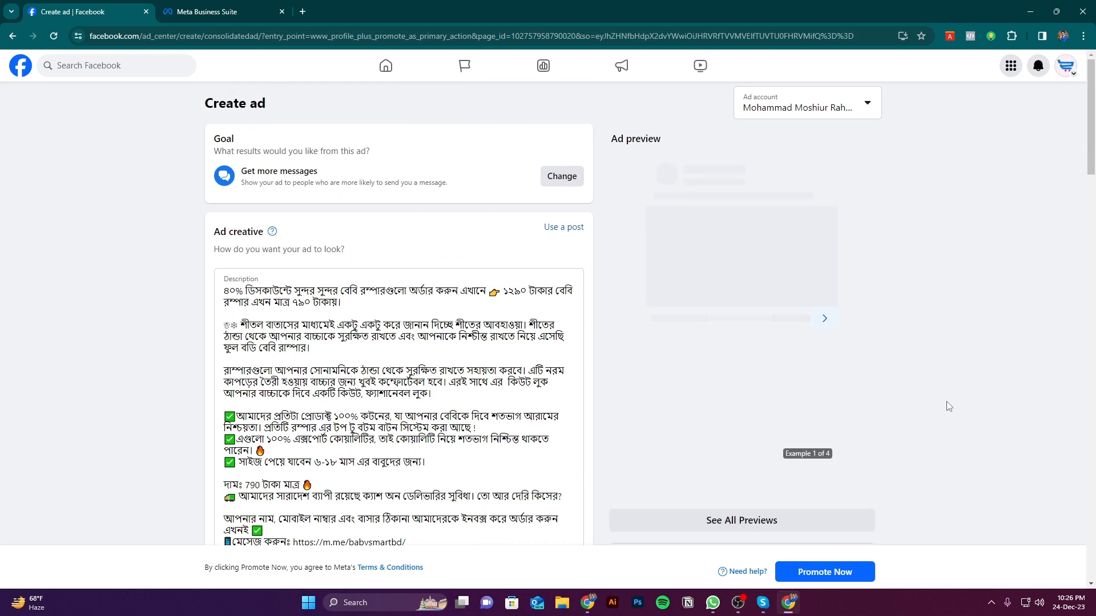
{"action": "scroll", "coordinate": [948, 406], "scroll_direction": "down", "scroll_amount": 5}
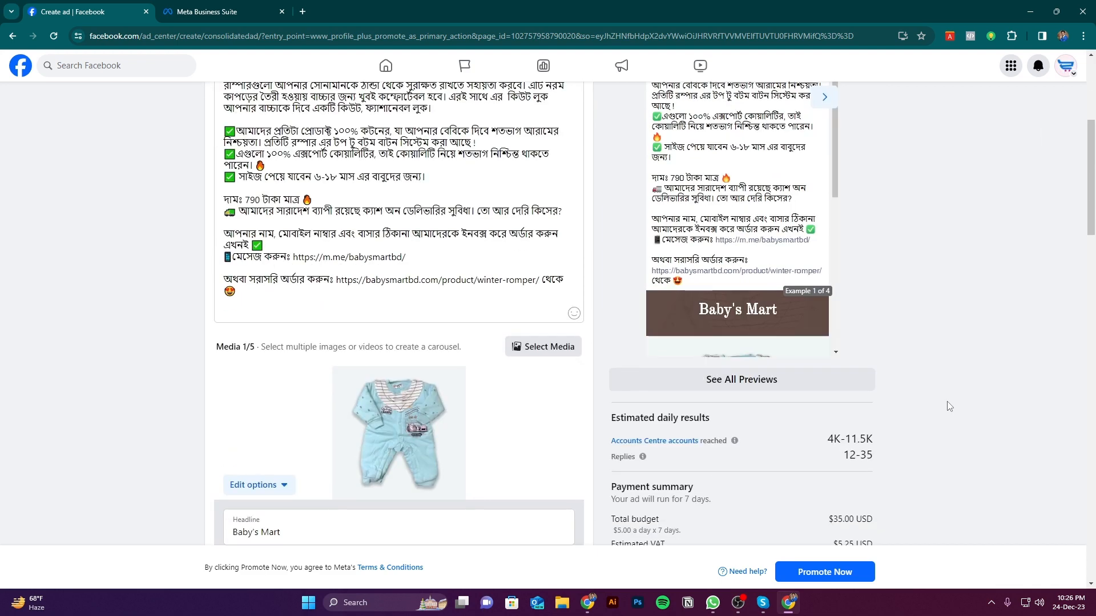
{"action": "scroll", "coordinate": [839, 371], "scroll_direction": "down", "scroll_amount": 1}
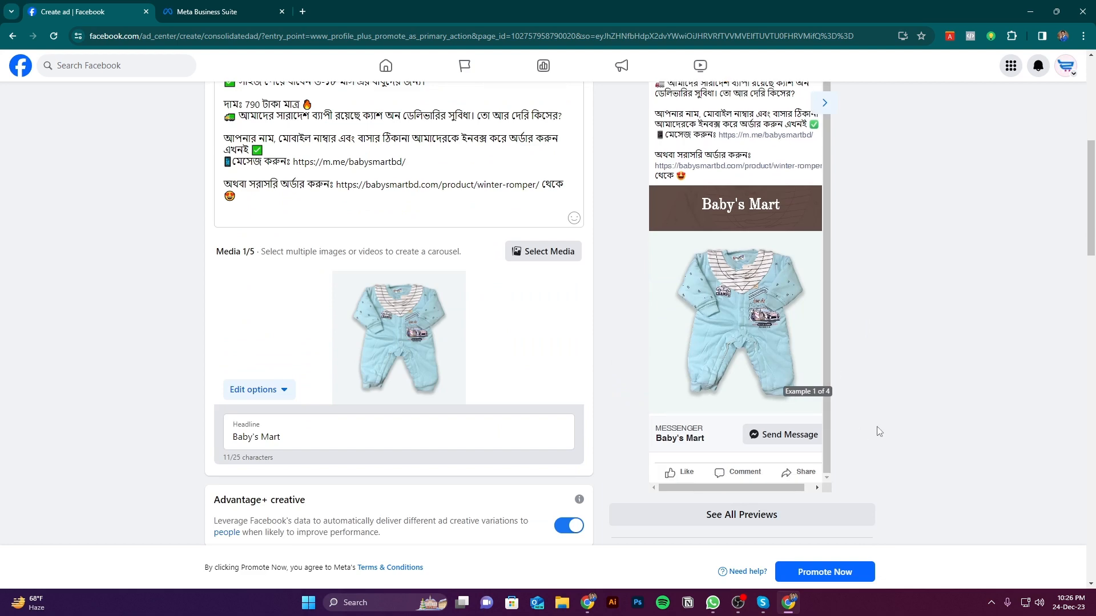
{"action": "scroll", "coordinate": [879, 432], "scroll_direction": "down", "scroll_amount": 15}
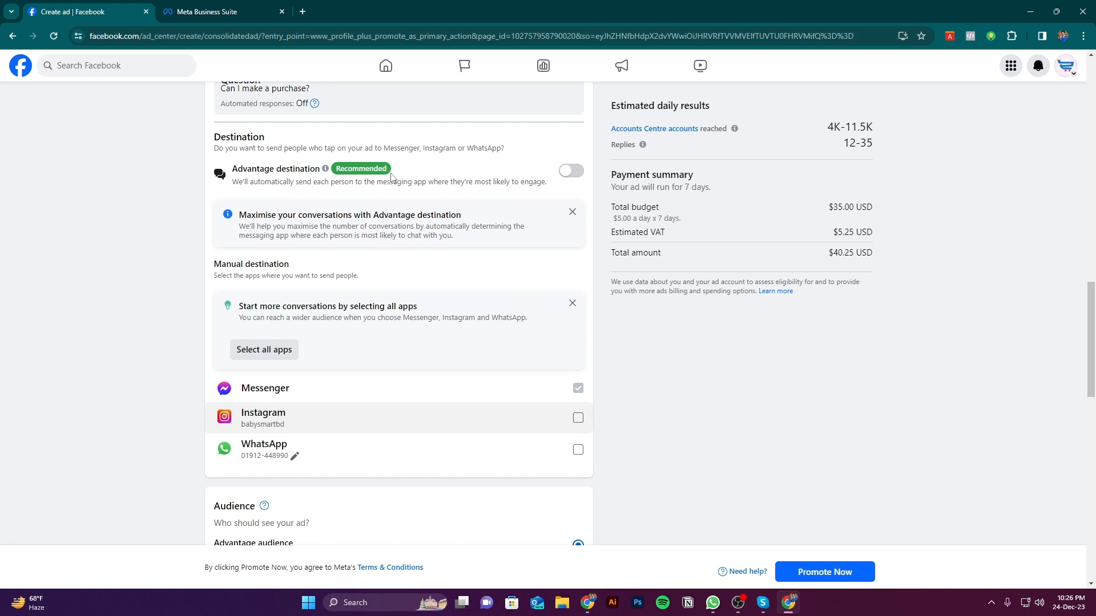
{"action": "left_click", "coordinate": [223, 11]}
{"action": "left_click", "coordinate": [74, 11]}
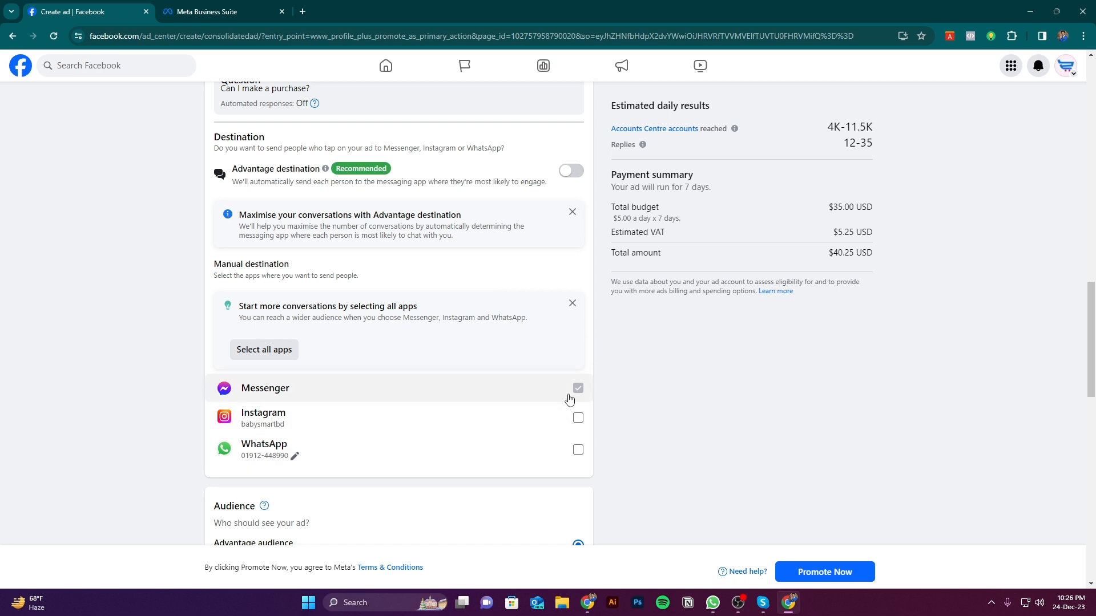
{"action": "scroll", "coordinate": [693, 433], "scroll_direction": "up", "scroll_amount": 3}
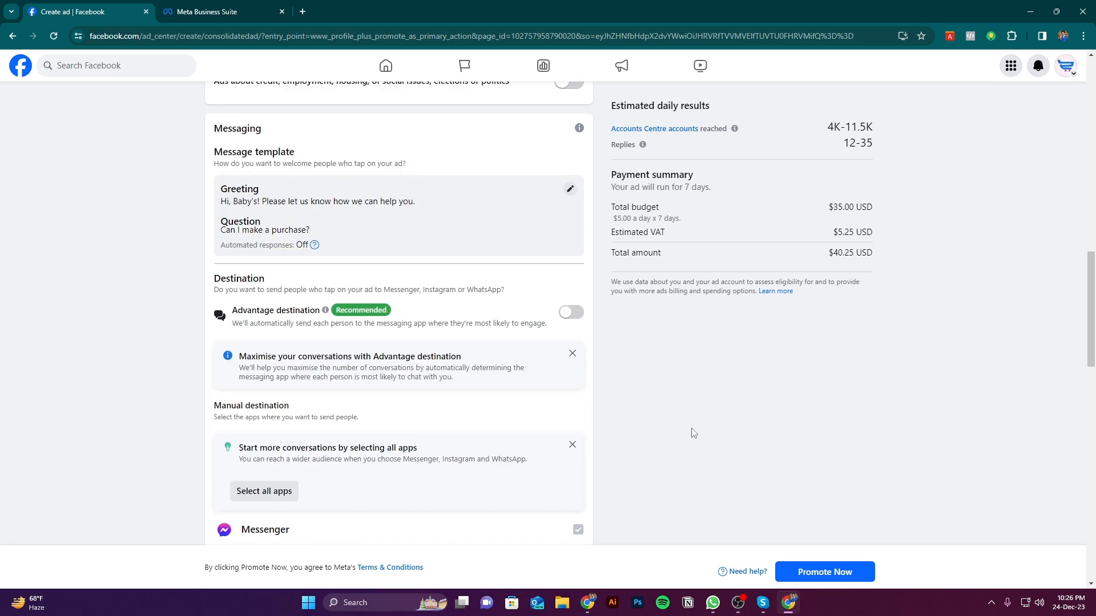
{"action": "scroll", "coordinate": [357, 334], "scroll_direction": "up", "scroll_amount": 3}
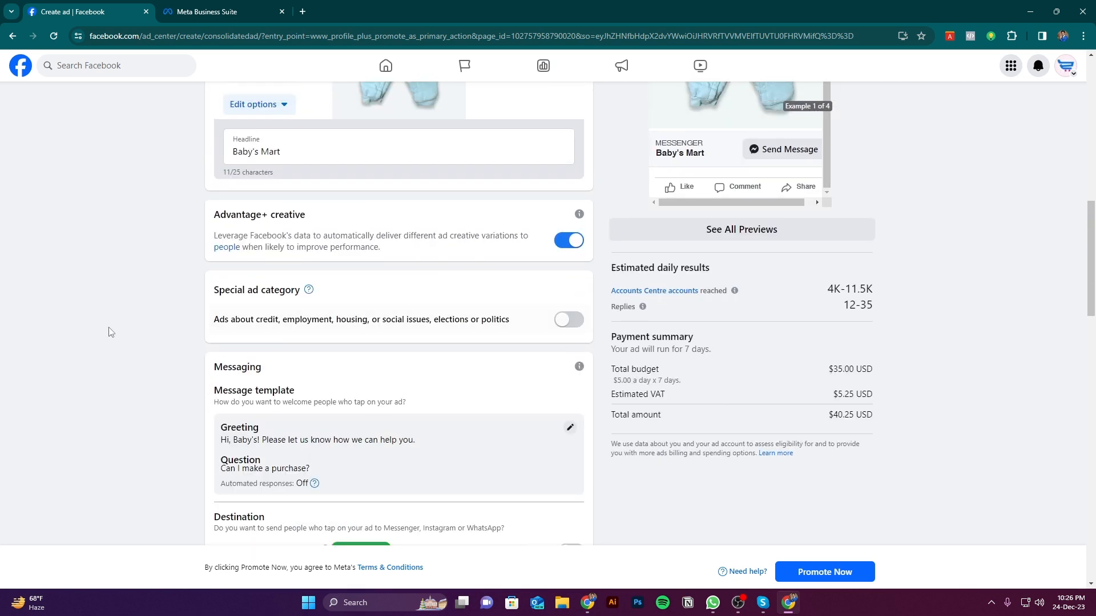
{"action": "scroll", "coordinate": [357, 346], "scroll_direction": "down", "scroll_amount": 2}
{"action": "scroll", "coordinate": [501, 325], "scroll_direction": "down", "scroll_amount": 1}
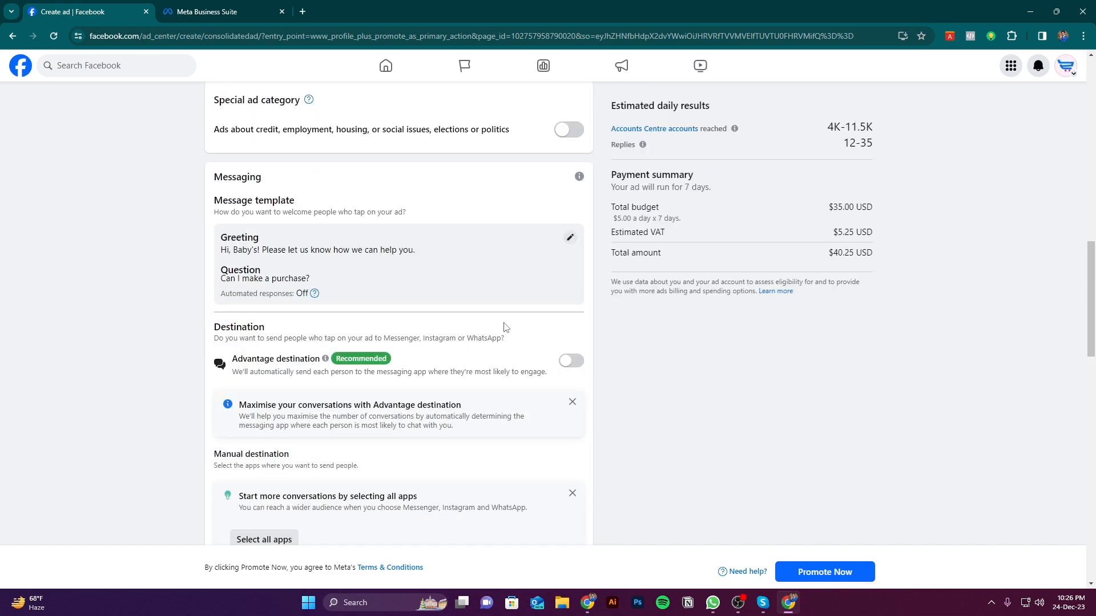
{"action": "scroll", "coordinate": [486, 308], "scroll_direction": "up", "scroll_amount": 4}
{"action": "scroll", "coordinate": [319, 319], "scroll_direction": "down", "scroll_amount": 3}
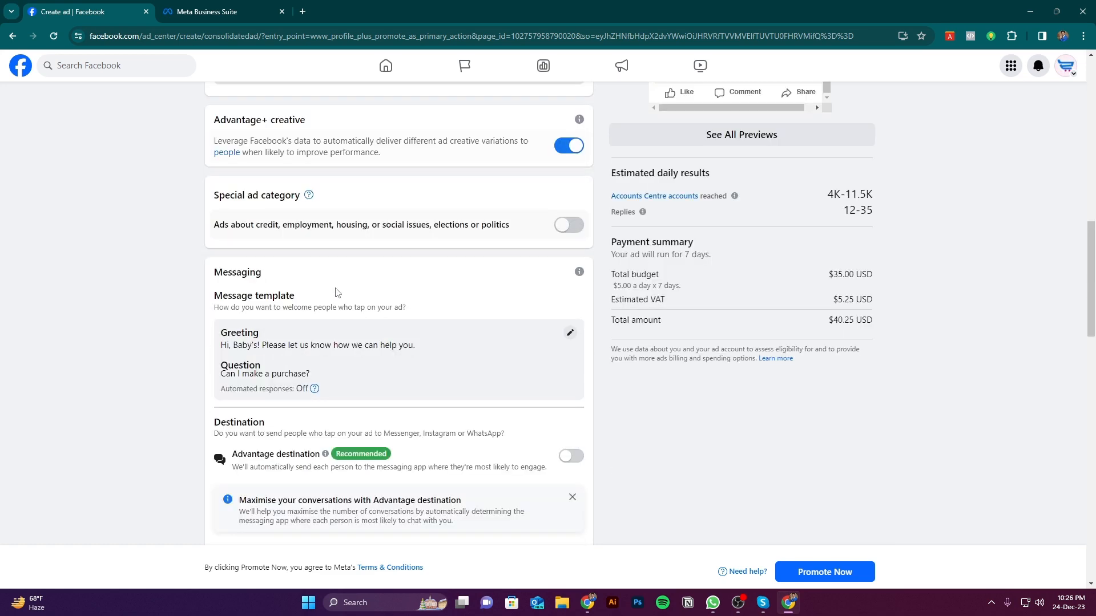
Replace the ad's headline with "Inbox us" and check it in the ad preview
{"action": "scroll", "coordinate": [308, 299], "scroll_direction": "up", "scroll_amount": 5}
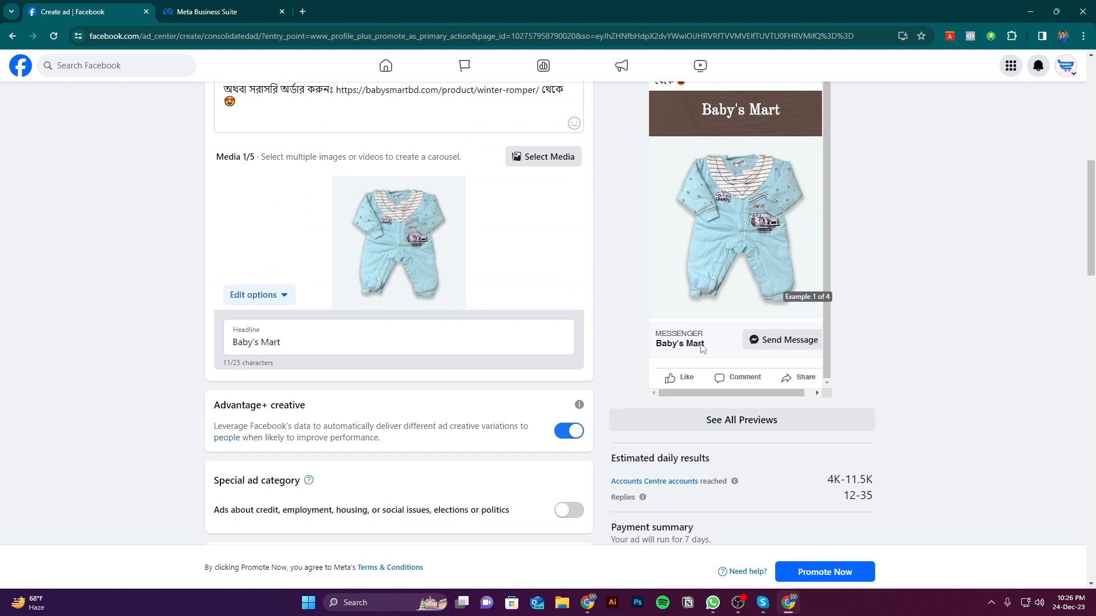
{"action": "left_click", "coordinate": [308, 338]}
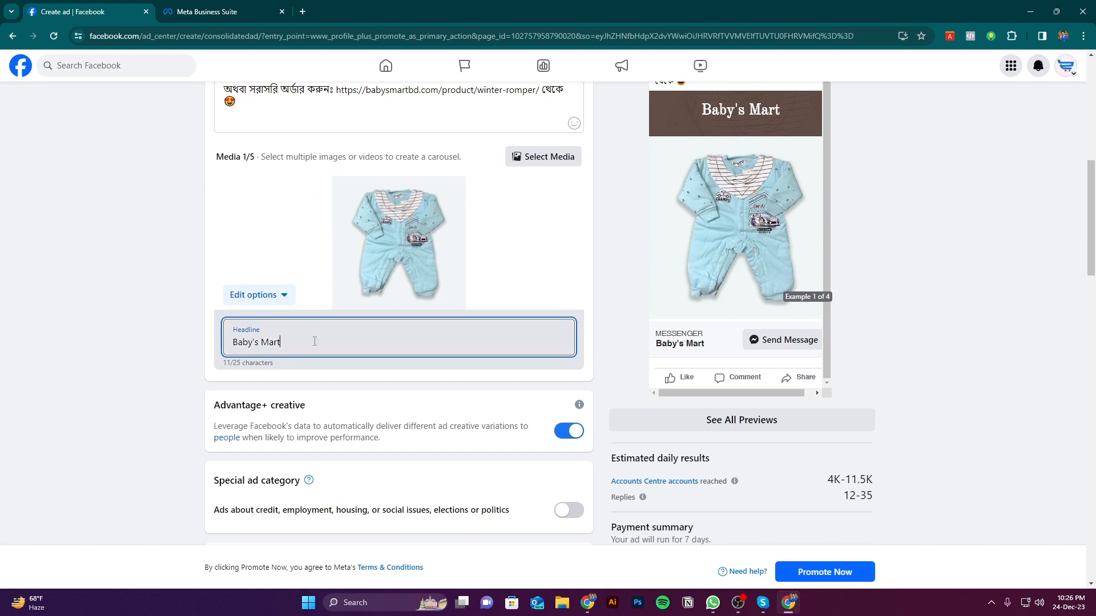
{"action": "key", "text": "ctrl+a"}
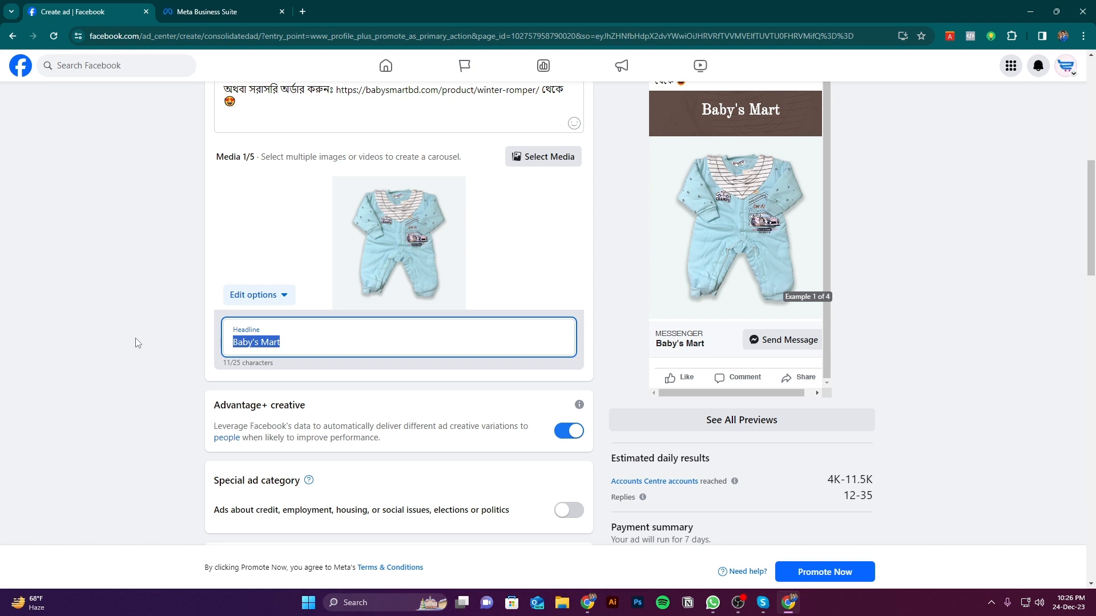
{"action": "type", "text": "Send"}
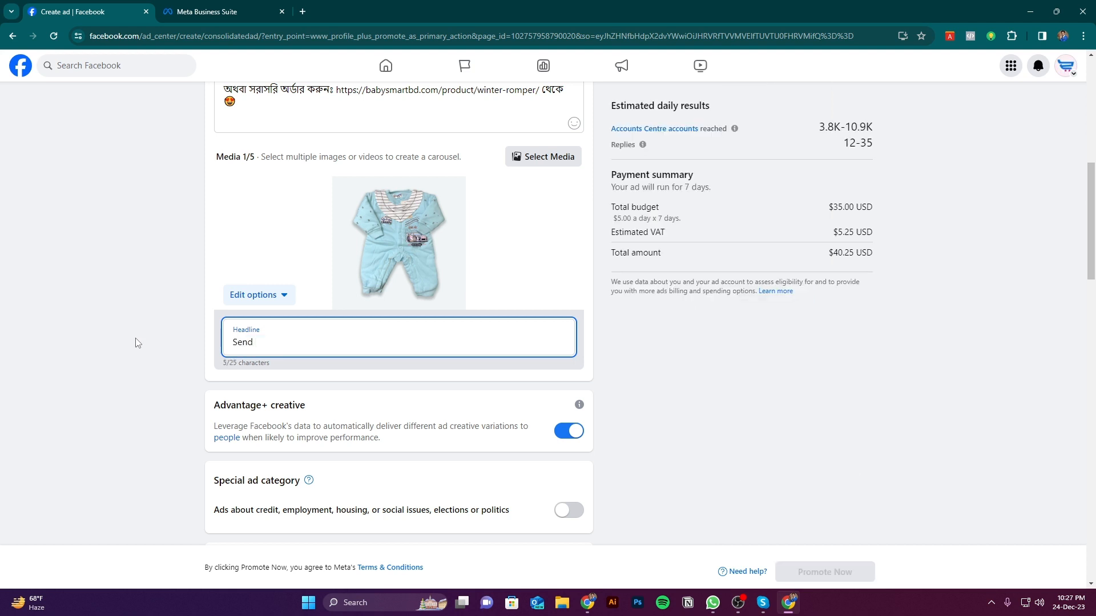
{"action": "key", "text": "ctrl+a"}
{"action": "type", "text": "Inb"}
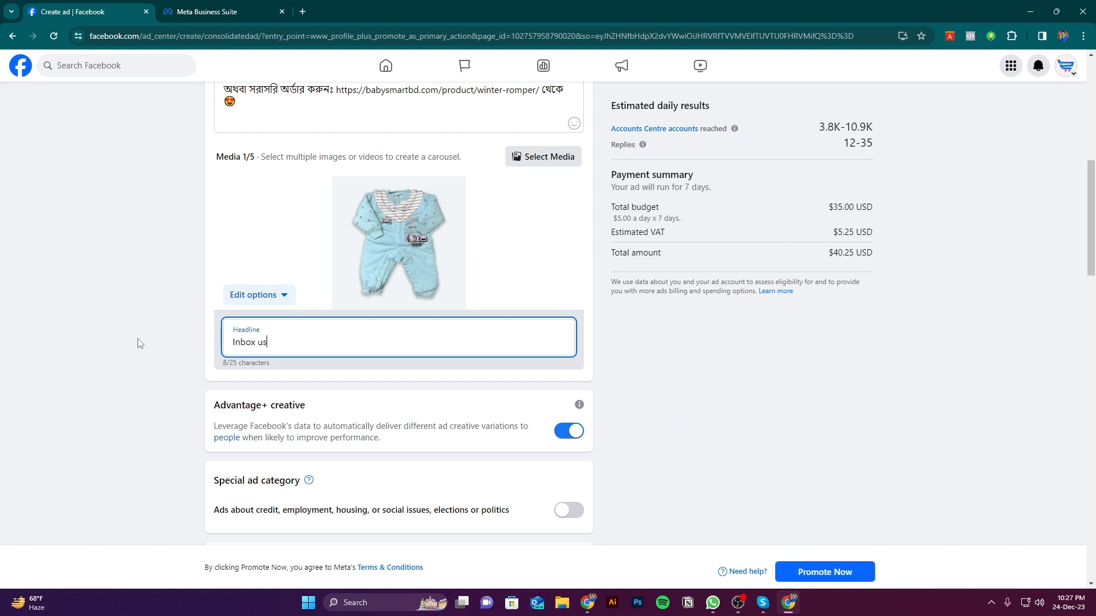
{"action": "left_click", "coordinate": [143, 343]}
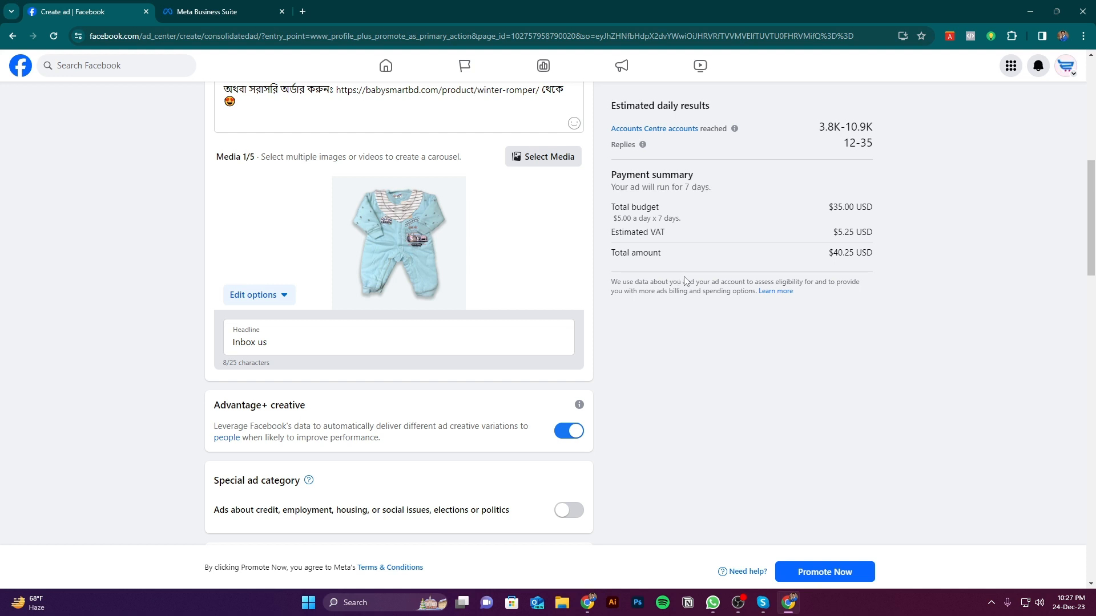
{"action": "scroll", "coordinate": [685, 281], "scroll_direction": "up", "scroll_amount": 4}
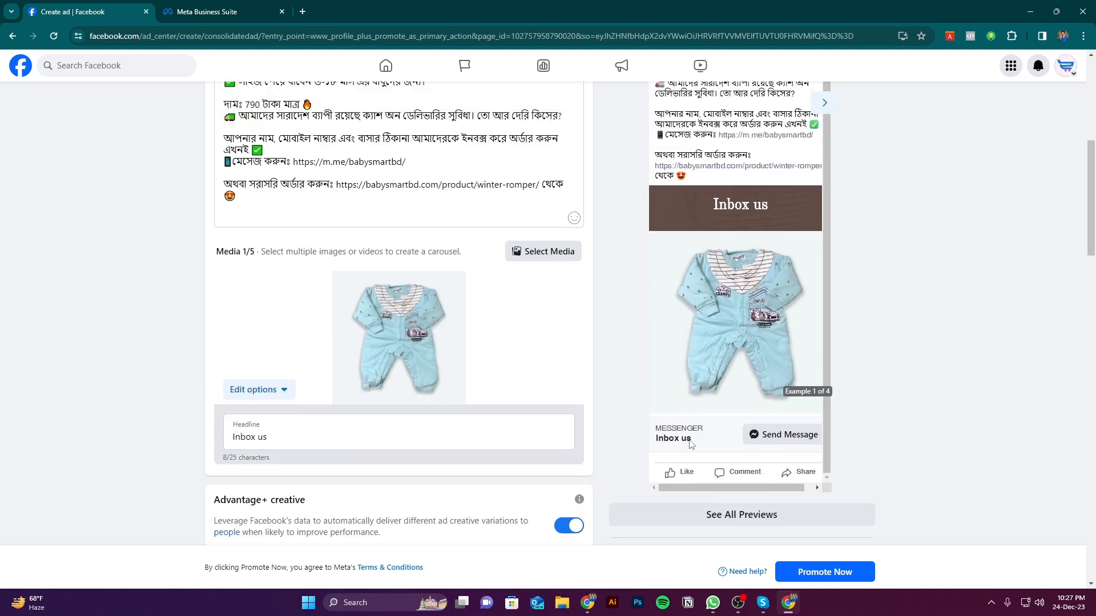
Change the ad's headline to "Visit our page" and check it in the ad preview
{"action": "left_click", "coordinate": [285, 443]}
{"action": "key", "text": "ctrl+a"}
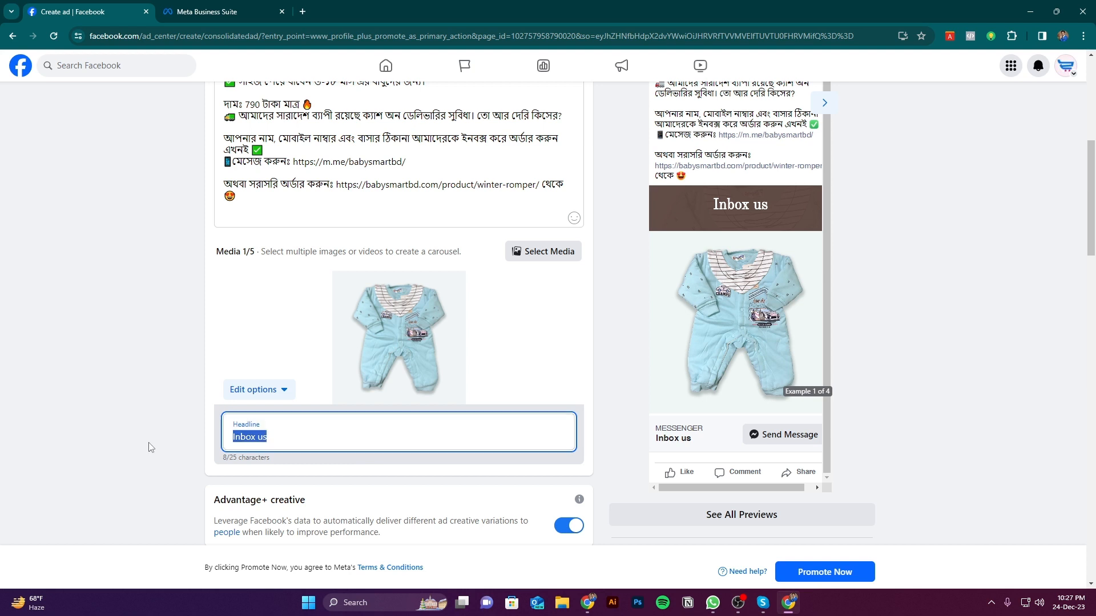
{"action": "type", "text": "Visou our page"}
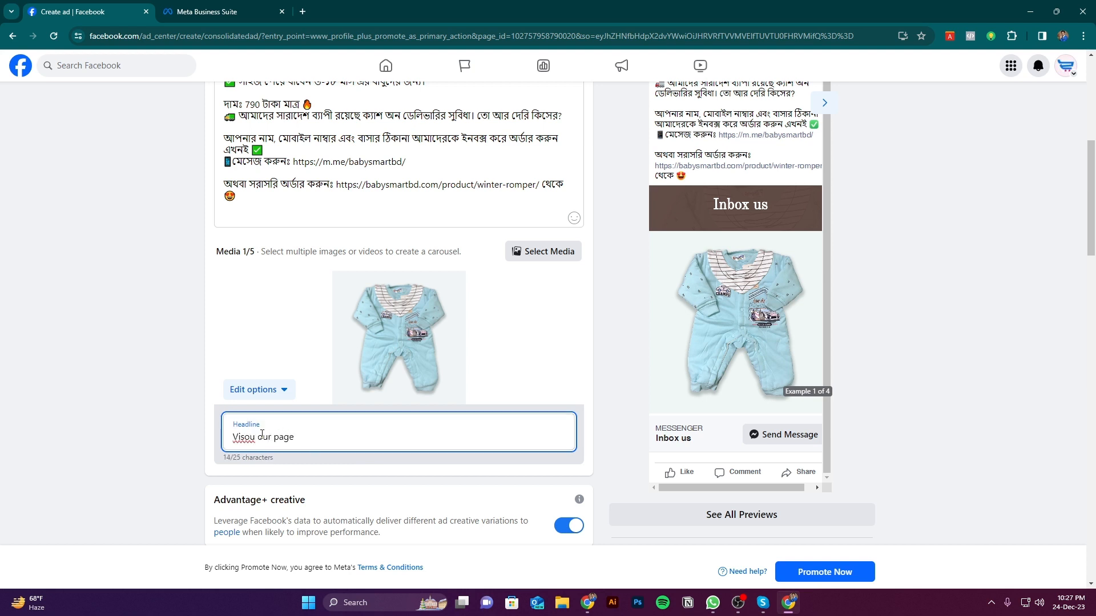
{"action": "left_click", "coordinate": [262, 435]}
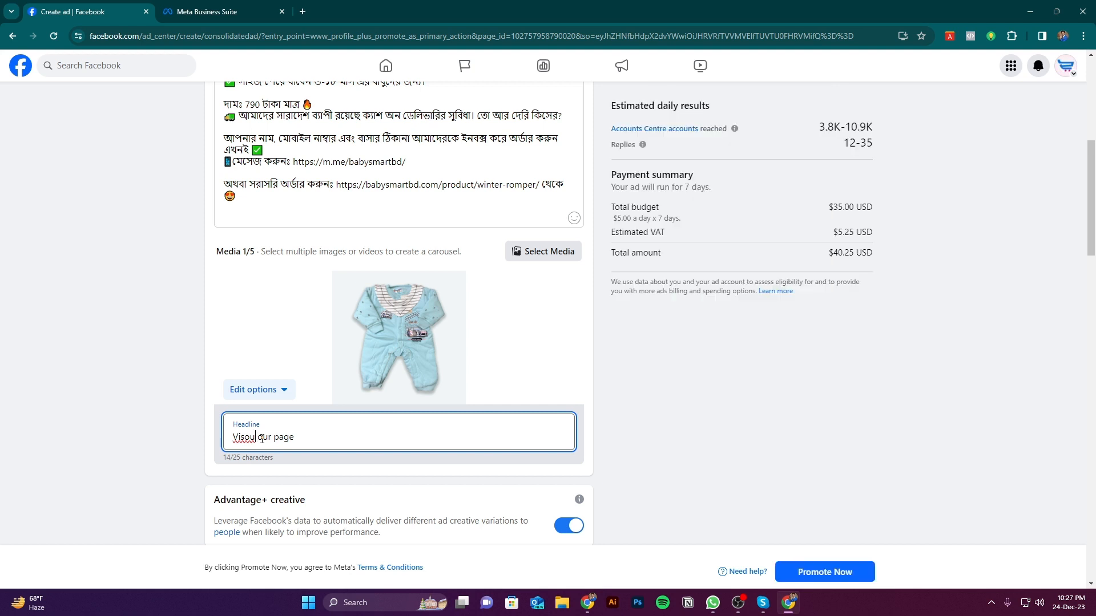
{"action": "key", "text": "BackSpace"}
{"action": "key", "text": "BackSpace"}
{"action": "type", "text": "it"}
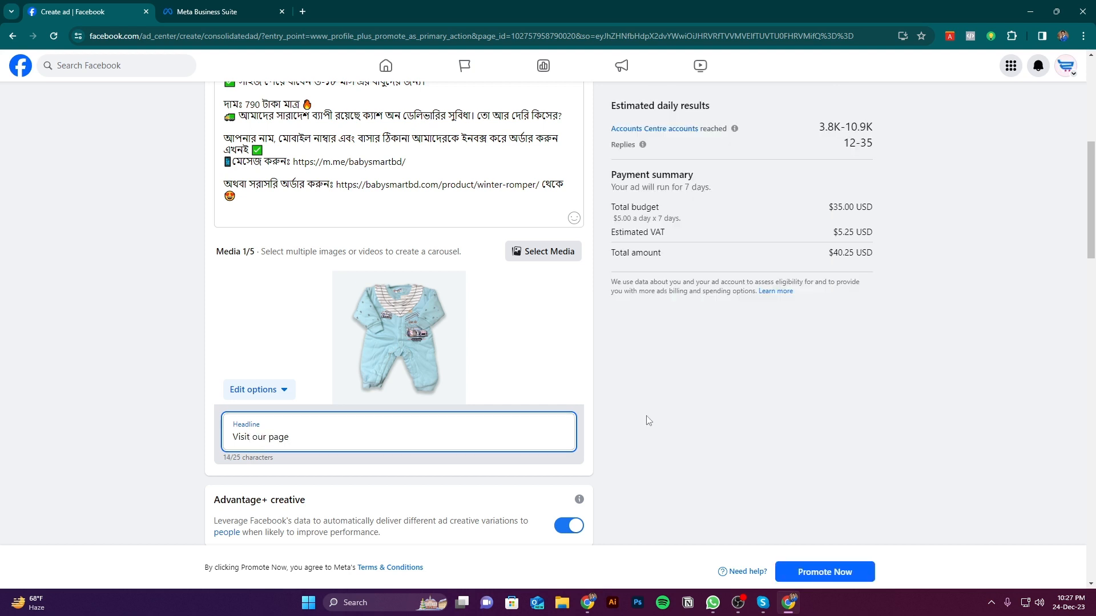
{"action": "left_click", "coordinate": [163, 318]}
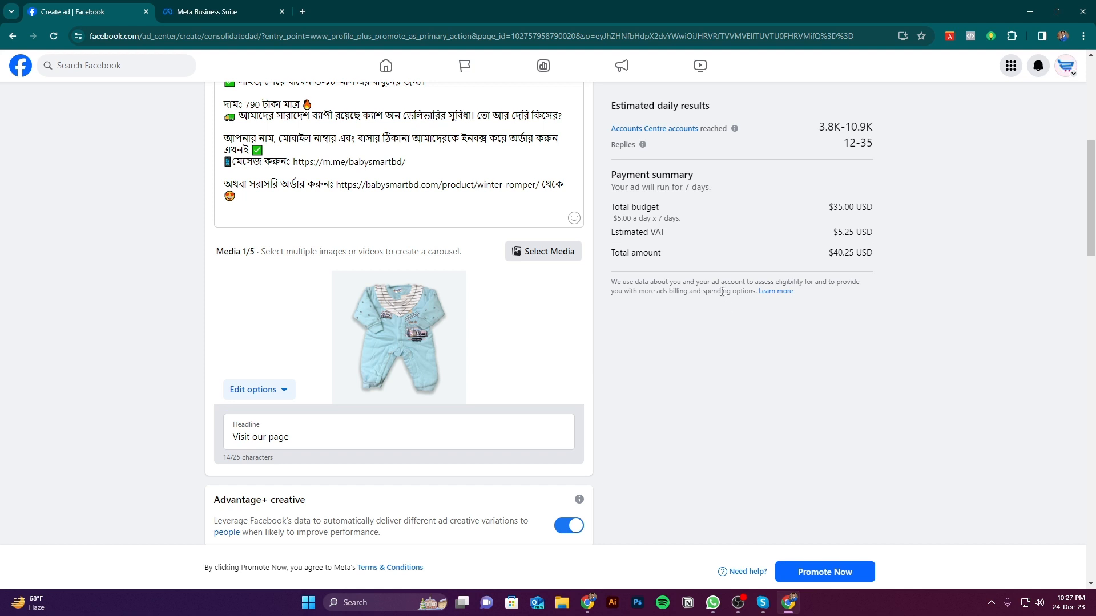
{"action": "scroll", "coordinate": [722, 292], "scroll_direction": "up", "scroll_amount": 3}
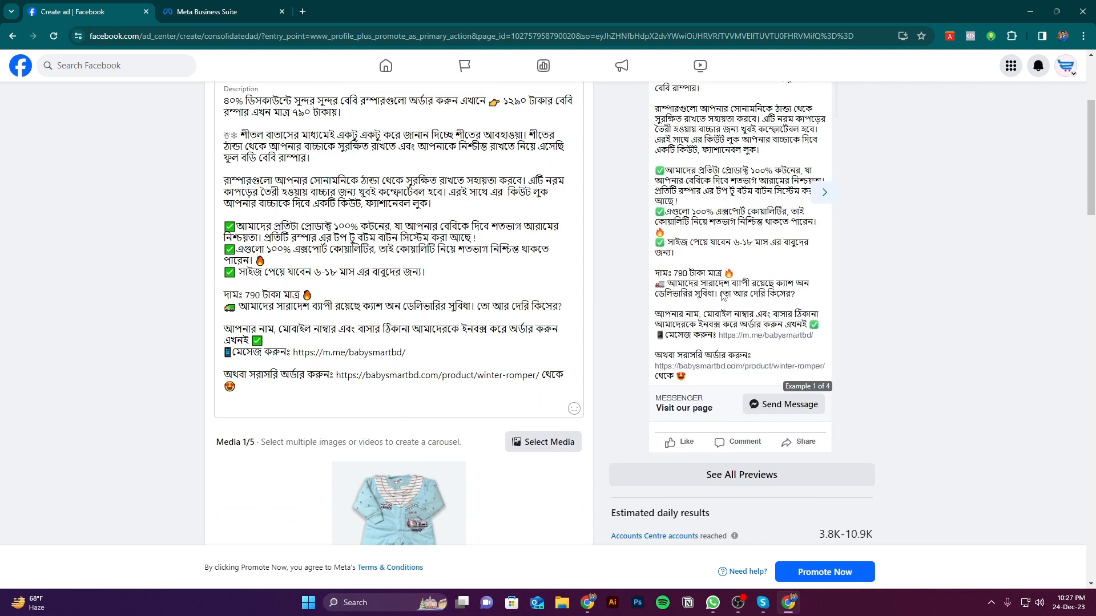
{"action": "scroll", "coordinate": [716, 302], "scroll_direction": "down", "scroll_amount": 2}
{"action": "scroll", "coordinate": [710, 312], "scroll_direction": "down", "scroll_amount": 3}
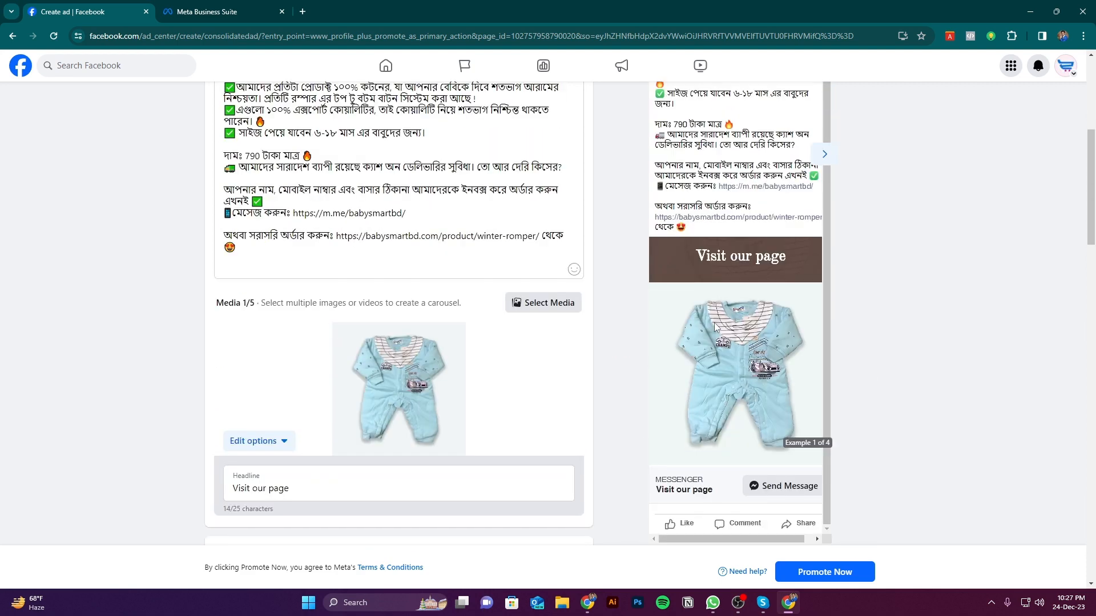
Review the messaging destination options and the audience section of the ad form without changing them
{"action": "scroll", "coordinate": [529, 356], "scroll_direction": "down", "scroll_amount": 6}
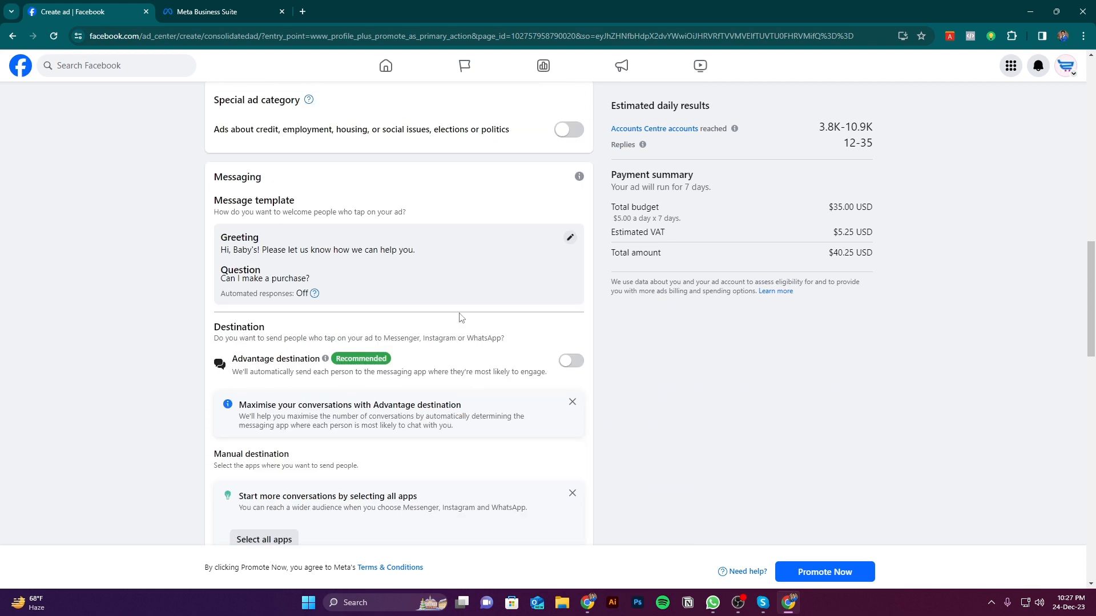
{"action": "scroll", "coordinate": [521, 293], "scroll_direction": "down", "scroll_amount": 2}
{"action": "scroll", "coordinate": [520, 293], "scroll_direction": "down", "scroll_amount": 2}
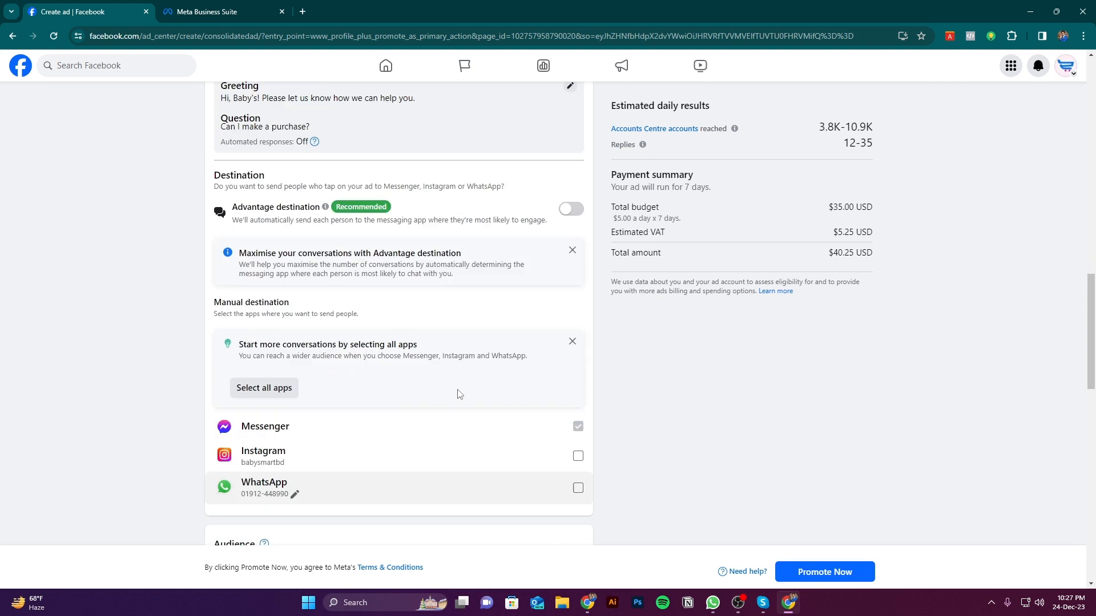
{"action": "scroll", "coordinate": [455, 391], "scroll_direction": "up", "scroll_amount": 2}
{"action": "scroll", "coordinate": [455, 391], "scroll_direction": "down", "scroll_amount": 2}
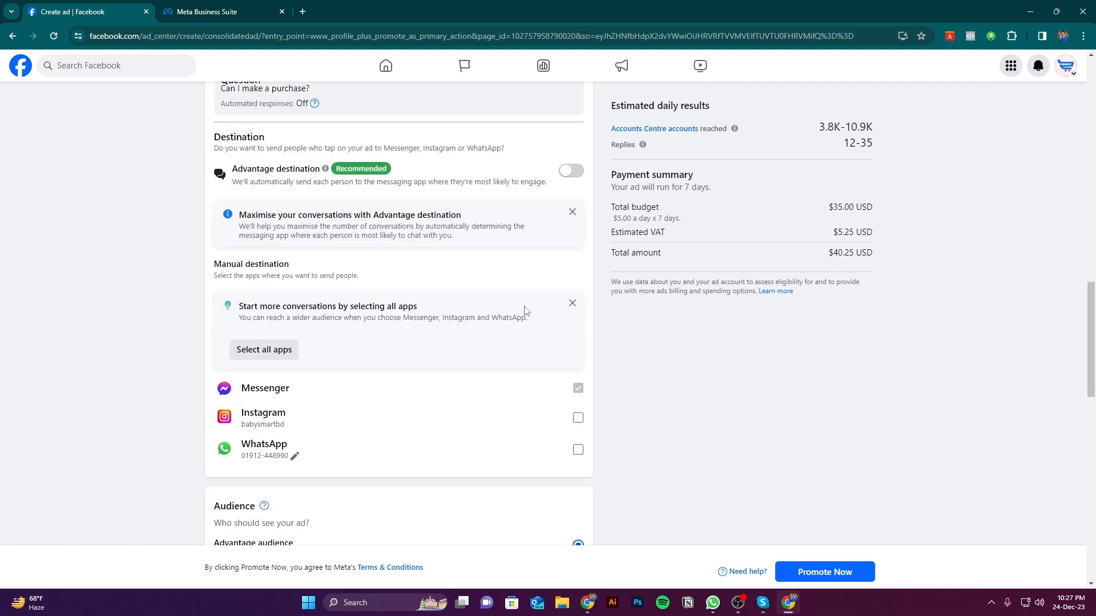
{"action": "scroll", "coordinate": [525, 311], "scroll_direction": "down", "scroll_amount": 8}
{"action": "scroll", "coordinate": [537, 306], "scroll_direction": "up", "scroll_amount": 2}
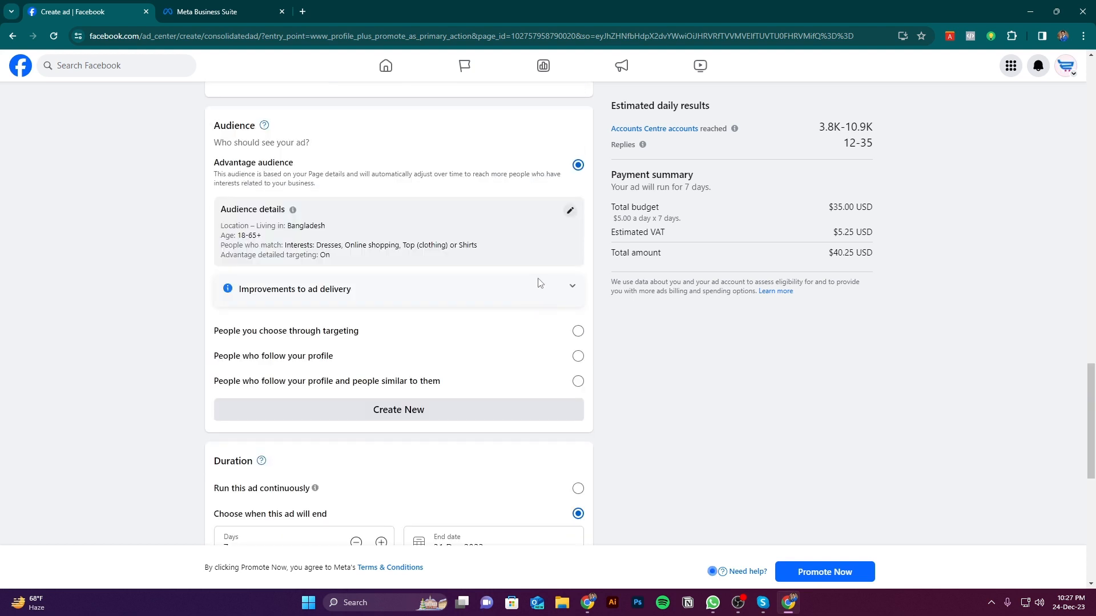
{"action": "scroll", "coordinate": [520, 270], "scroll_direction": "up", "scroll_amount": 2}
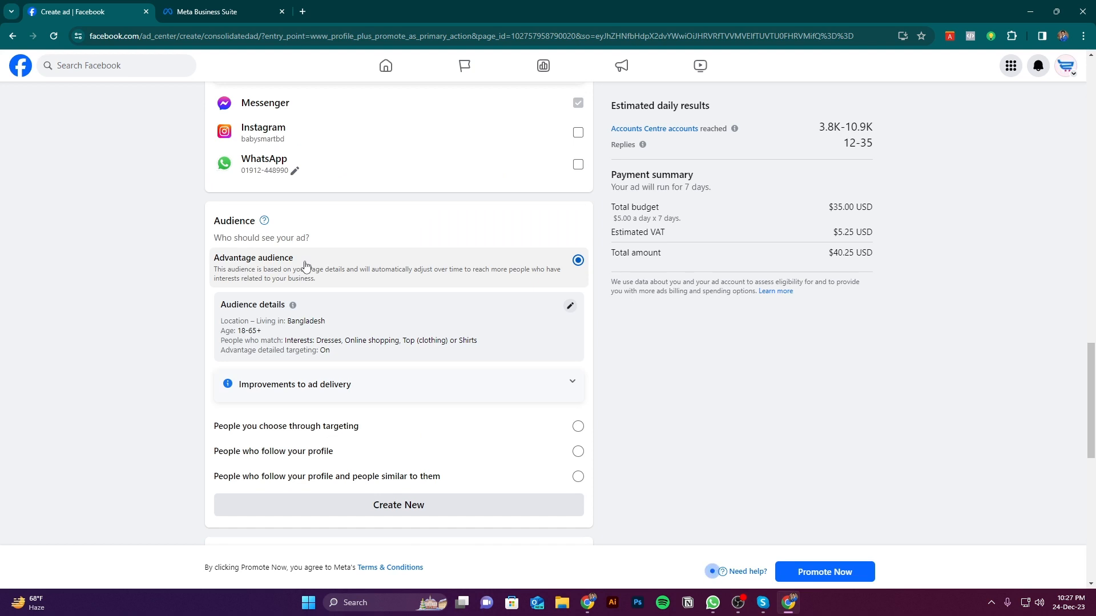
Review the manual destination heading and the message template, and compare them with the preview's Send Message button
{"action": "scroll", "coordinate": [319, 294], "scroll_direction": "up", "scroll_amount": 5}
{"action": "left_click_drag", "start_coordinate": [212, 271], "coordinate": [294, 265]}
{"action": "scroll", "coordinate": [206, 213], "scroll_direction": "up", "scroll_amount": 3}
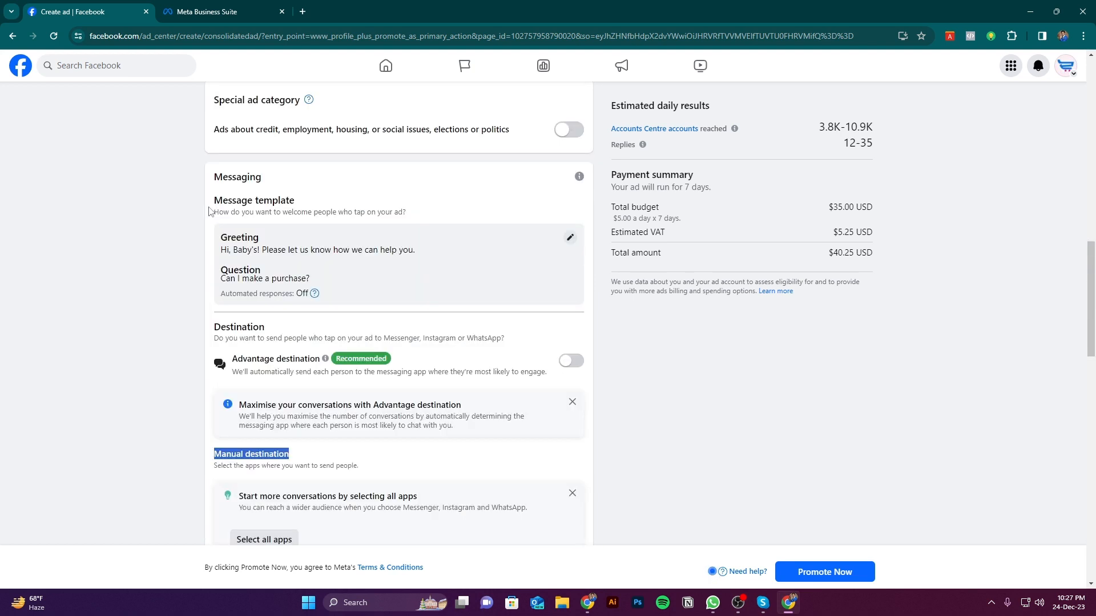
{"action": "left_click_drag", "start_coordinate": [206, 168], "coordinate": [360, 181]}
{"action": "key", "text": "ctrl+a"}
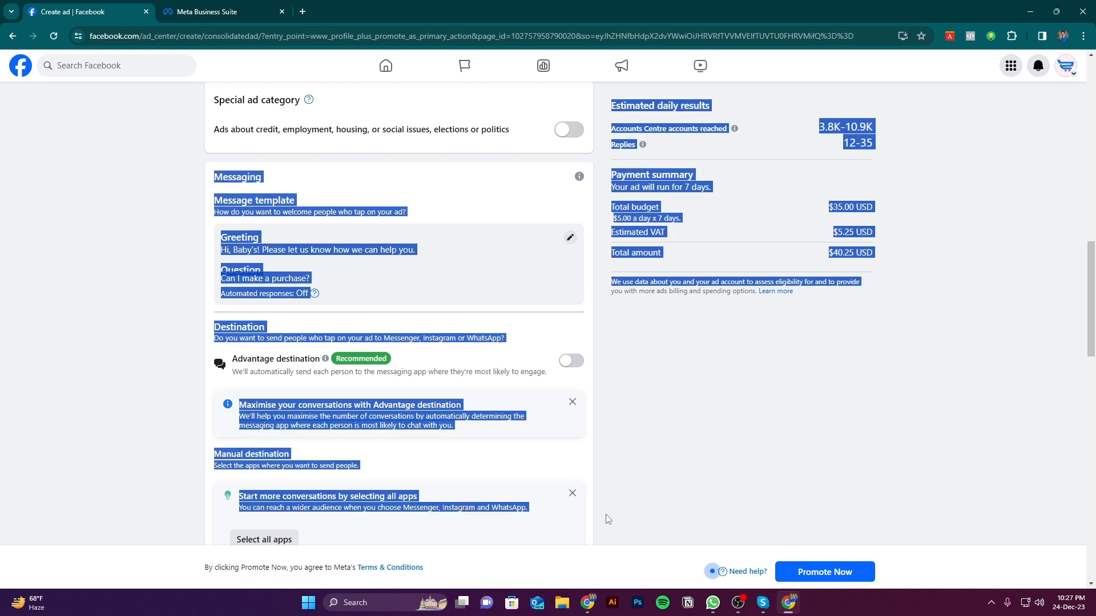
{"action": "left_click", "coordinate": [687, 352]}
{"action": "scroll", "coordinate": [688, 352], "scroll_direction": "up", "scroll_amount": 1}
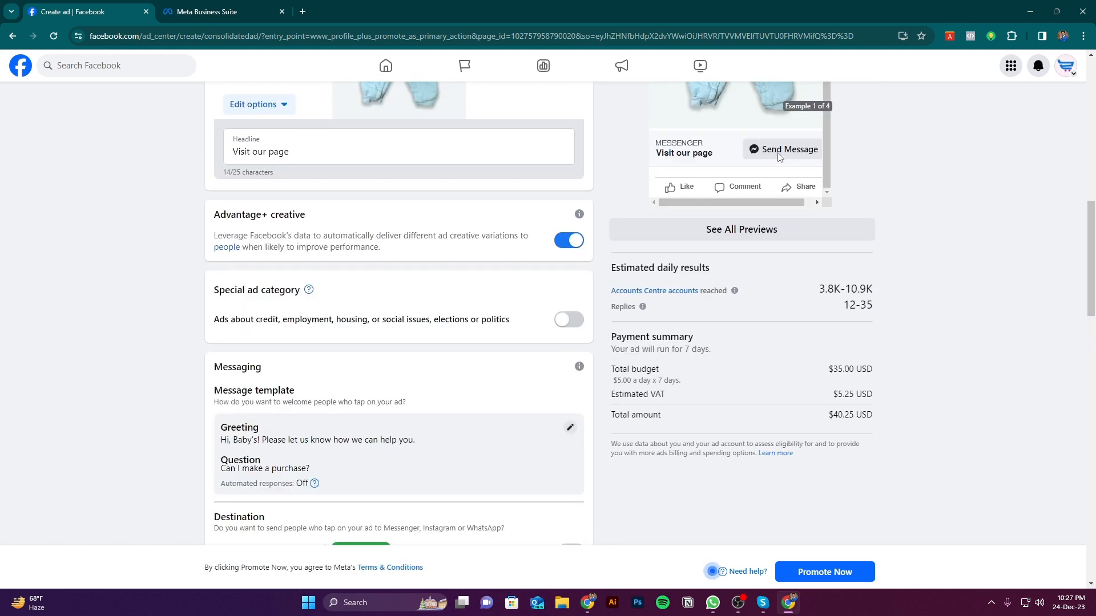
{"action": "scroll", "coordinate": [780, 155], "scroll_direction": "down", "scroll_amount": 3}
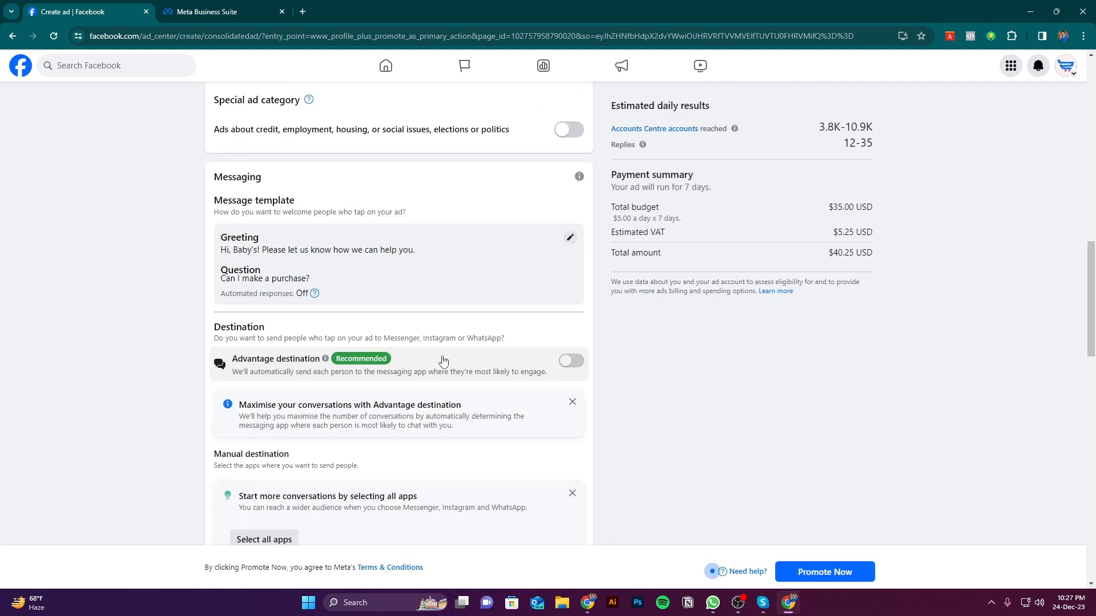
Open the welcome message editor, examine the greeting, starter question and chat preview, and close it without changes
{"action": "left_click", "coordinate": [570, 239]}
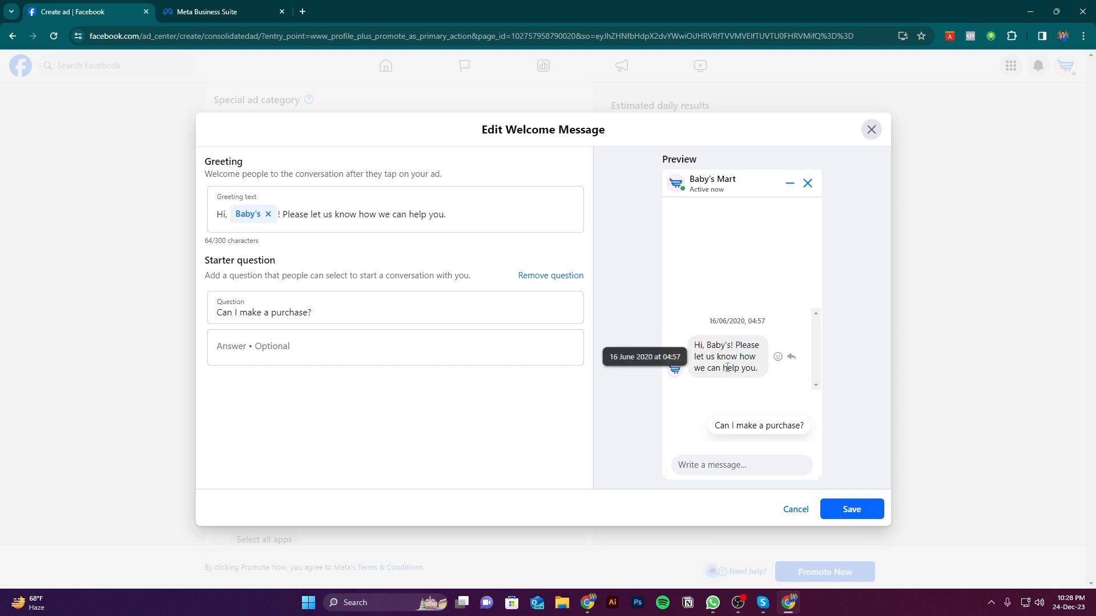
{"action": "left_click", "coordinate": [334, 309]}
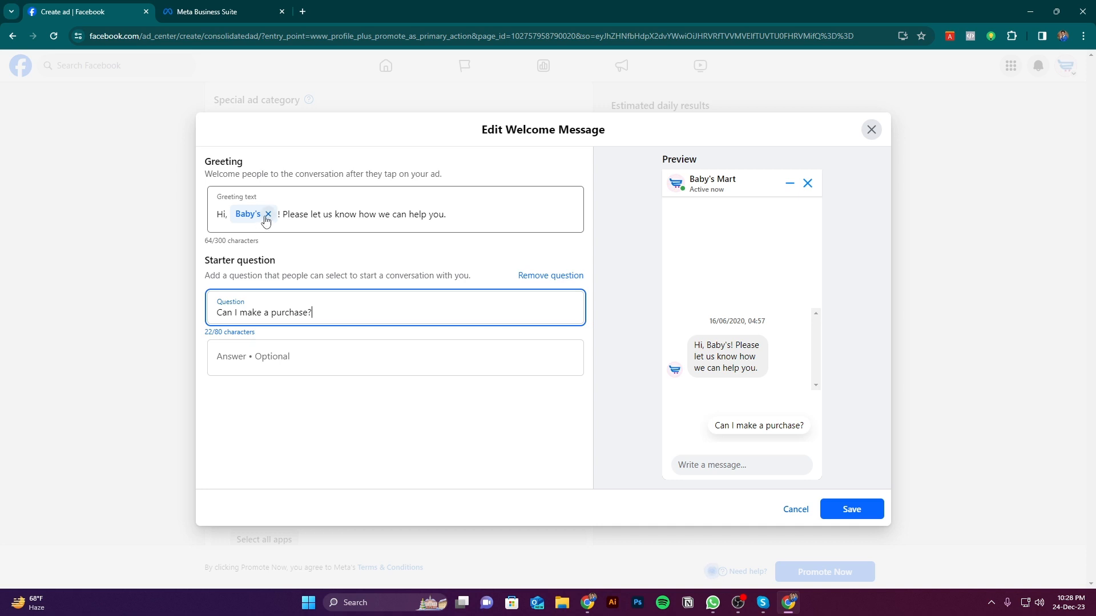
{"action": "left_click", "coordinate": [462, 217]}
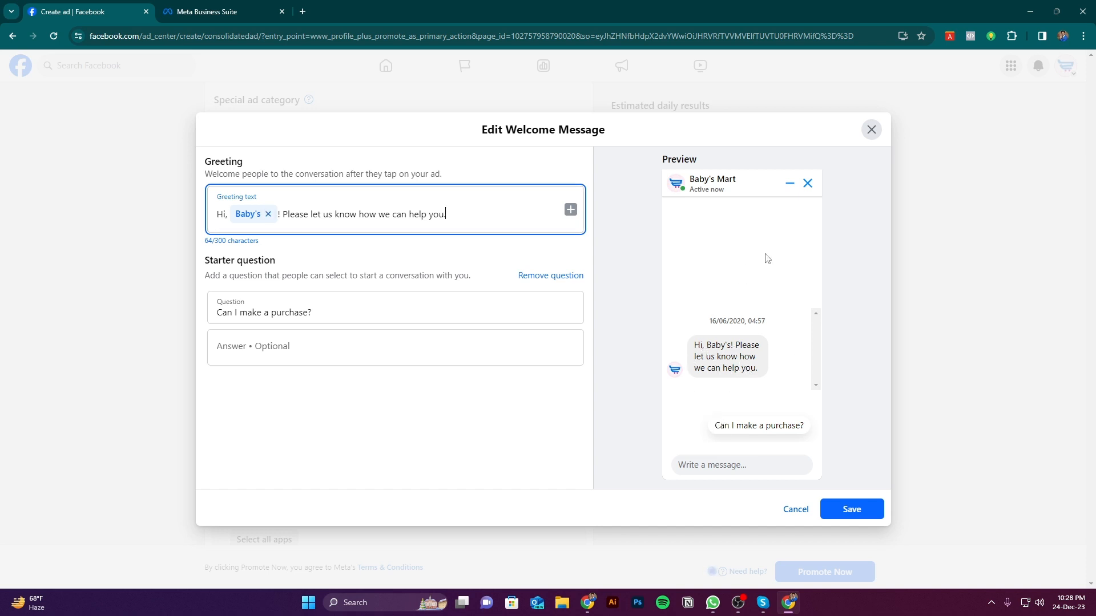
{"action": "left_click", "coordinate": [874, 131]}
{"action": "scroll", "coordinate": [759, 326], "scroll_direction": "up", "scroll_amount": 3}
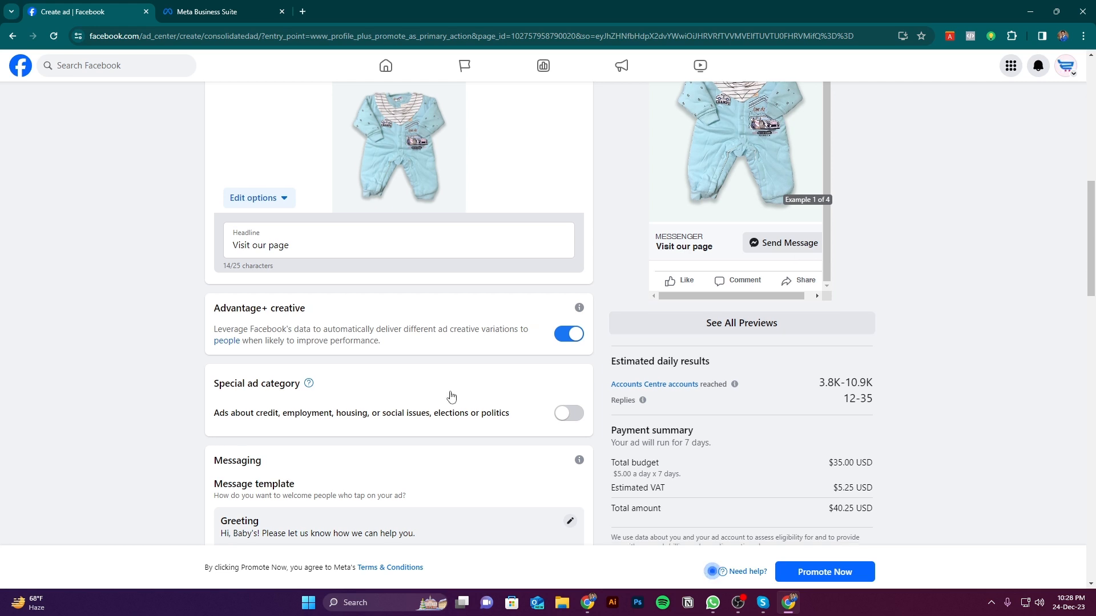
{"action": "scroll", "coordinate": [450, 396], "scroll_direction": "down", "scroll_amount": 5}
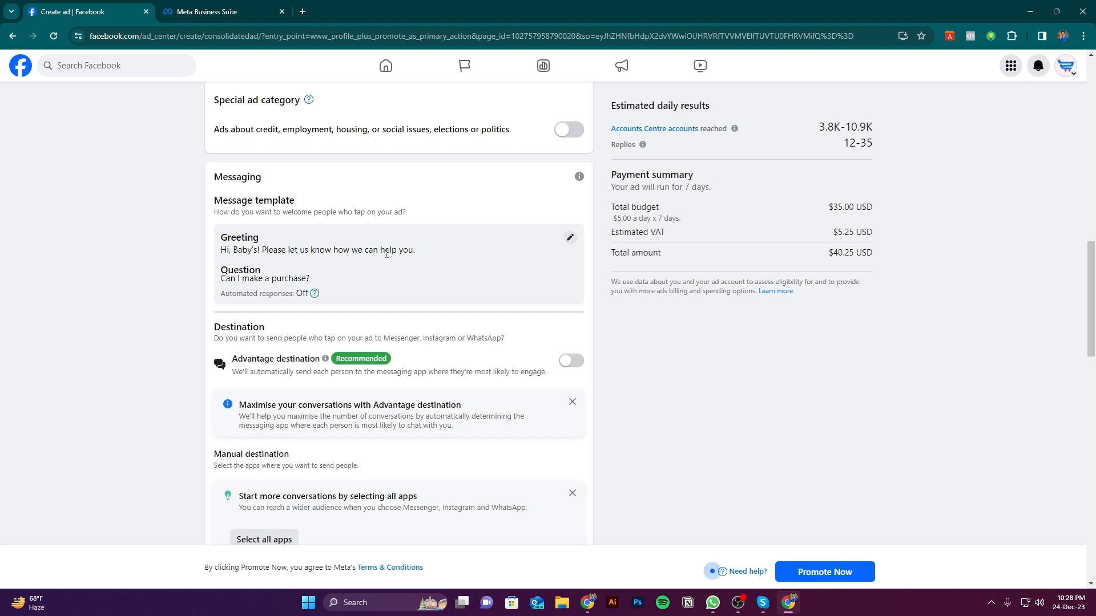
Reopen the welcome message editor and examine the greeting text and the name fields that can be inserted into it
{"action": "left_click", "coordinate": [569, 240]}
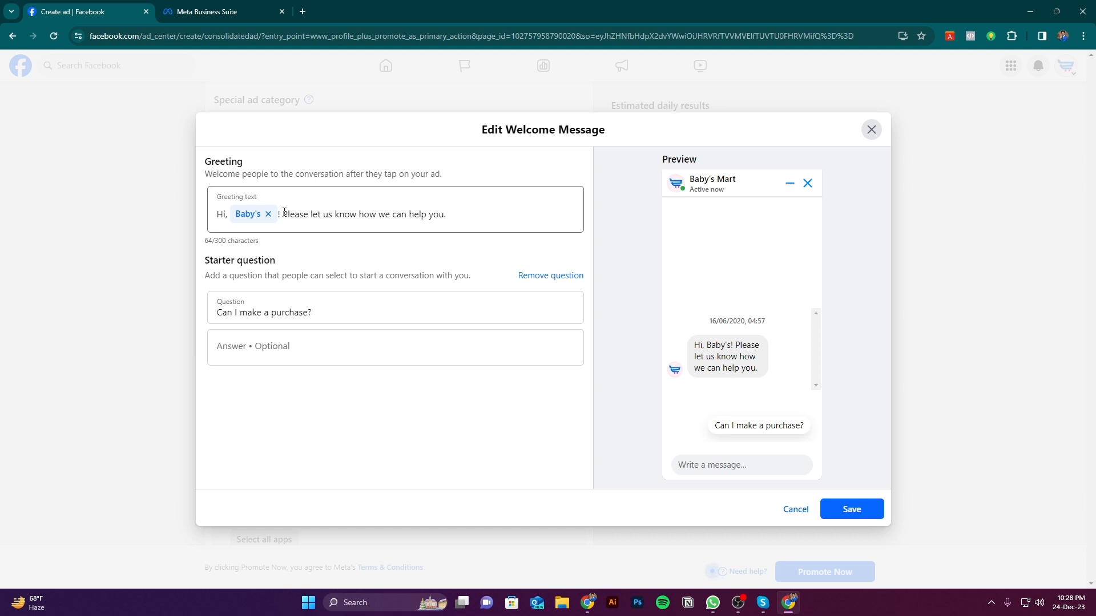
{"action": "left_click_drag", "start_coordinate": [457, 216], "coordinate": [283, 214]}
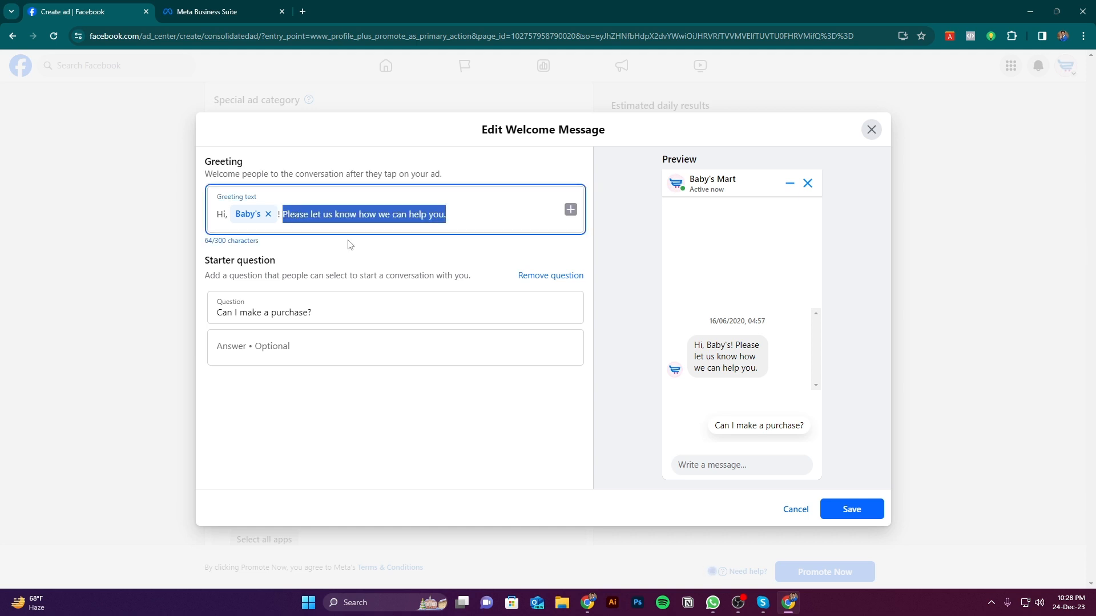
{"action": "left_click", "coordinate": [412, 217]}
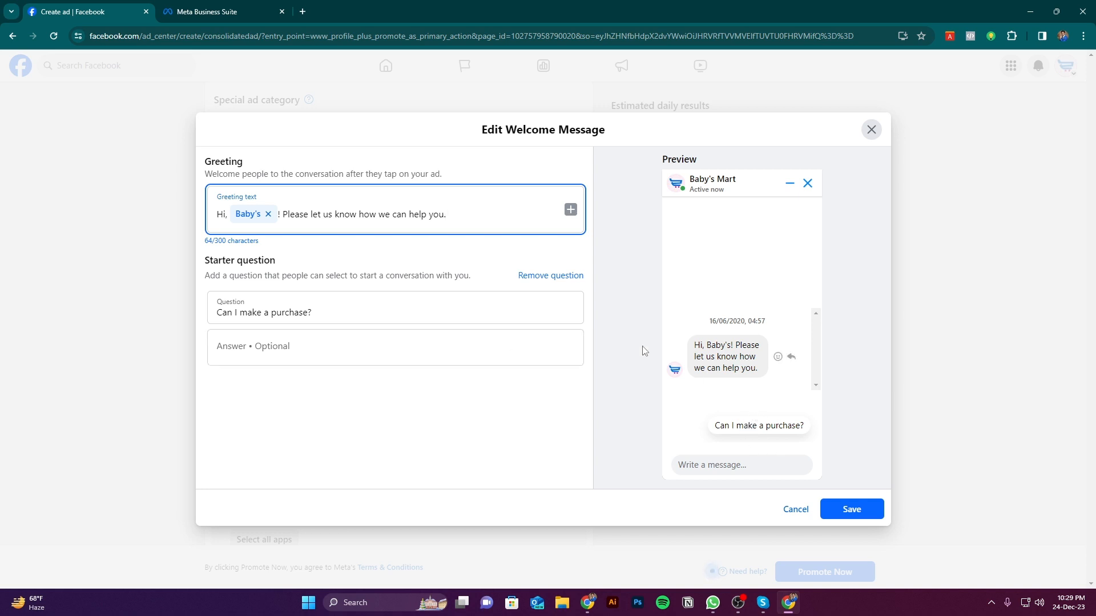
{"action": "left_click", "coordinate": [571, 210]}
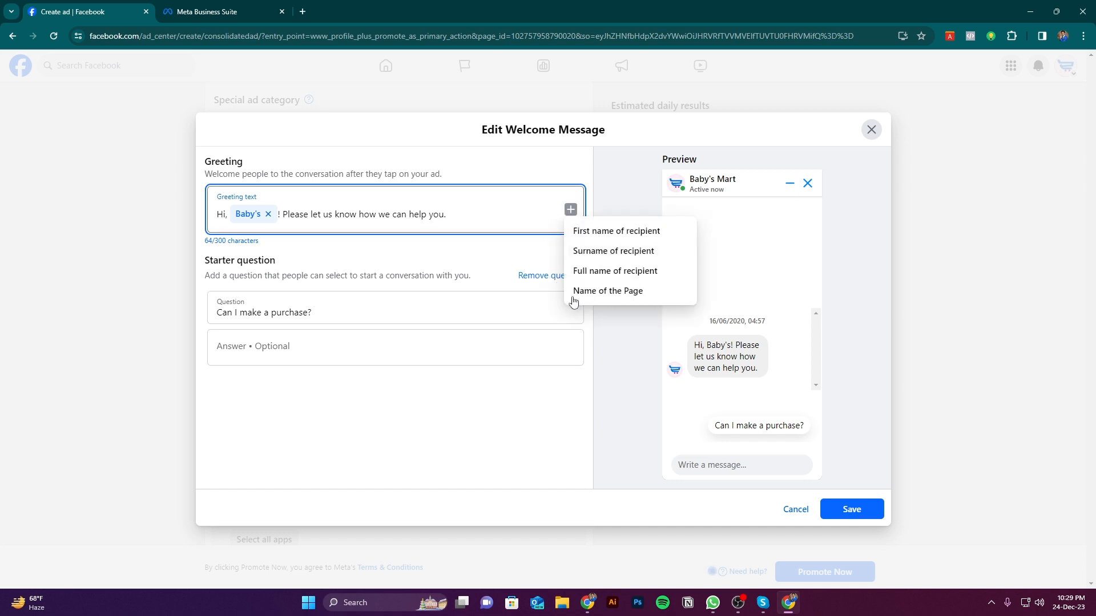
{"action": "left_click", "coordinate": [521, 355]}
{"action": "left_click", "coordinate": [277, 411]}
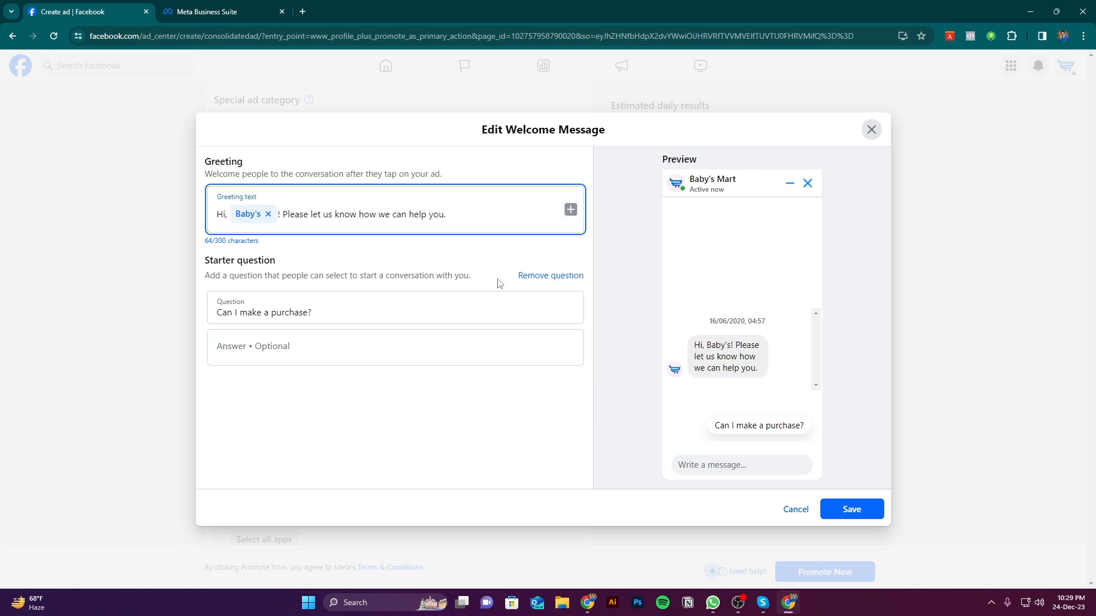
Examine the starter question and its optional answer field in the welcome message
{"action": "left_click", "coordinate": [325, 319]}
{"action": "left_click_drag", "start_coordinate": [319, 314], "coordinate": [217, 313]}
{"action": "left_click", "coordinate": [437, 369]}
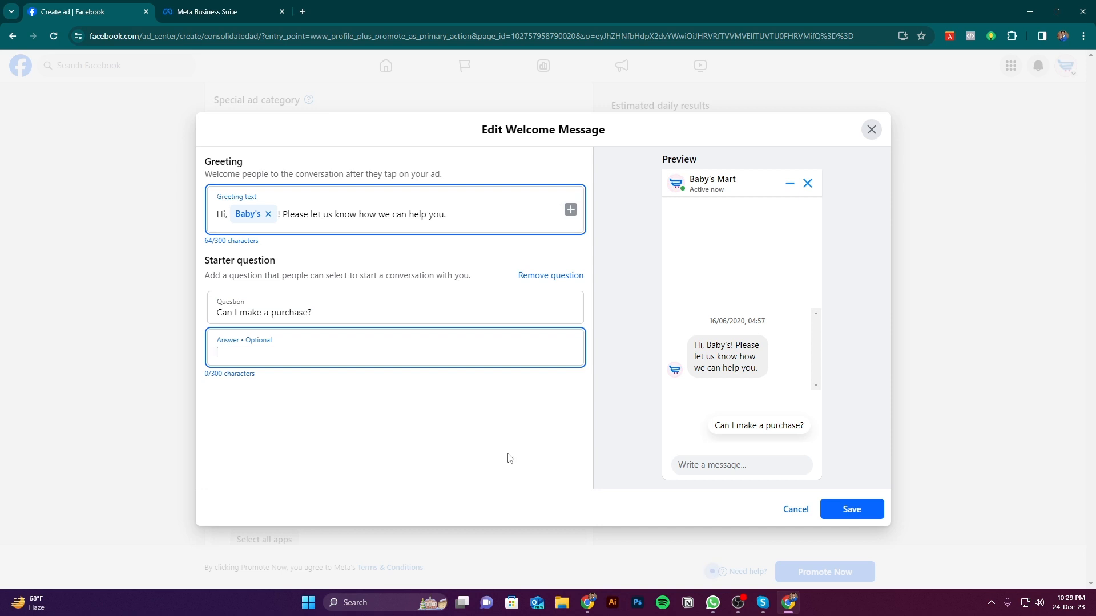
{"action": "key", "text": "ctrl+Tab"}
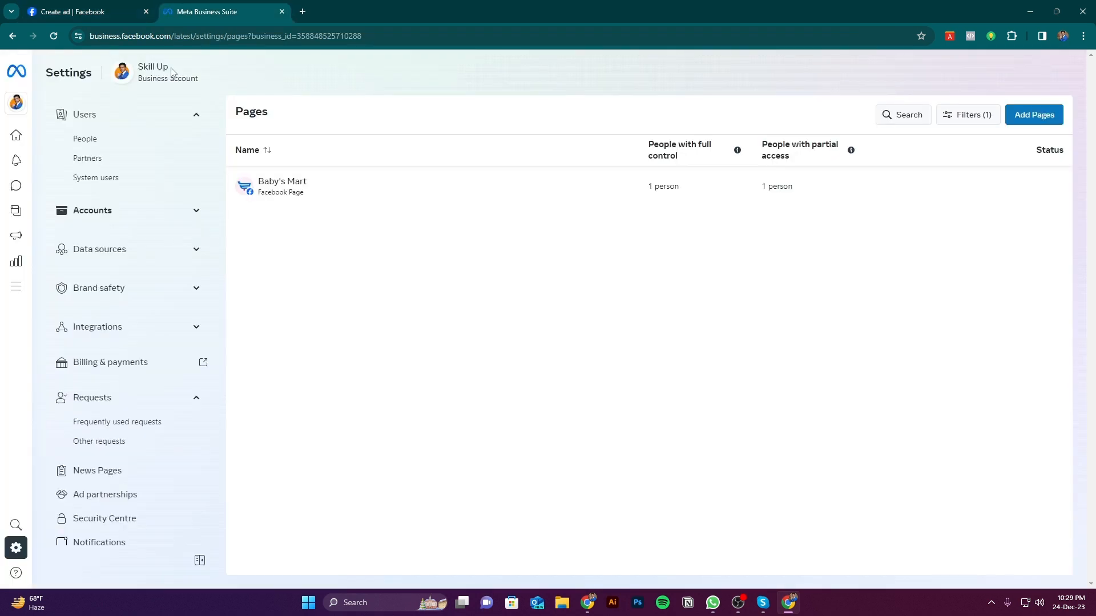
{"action": "key", "text": "ctrl+Tab"}
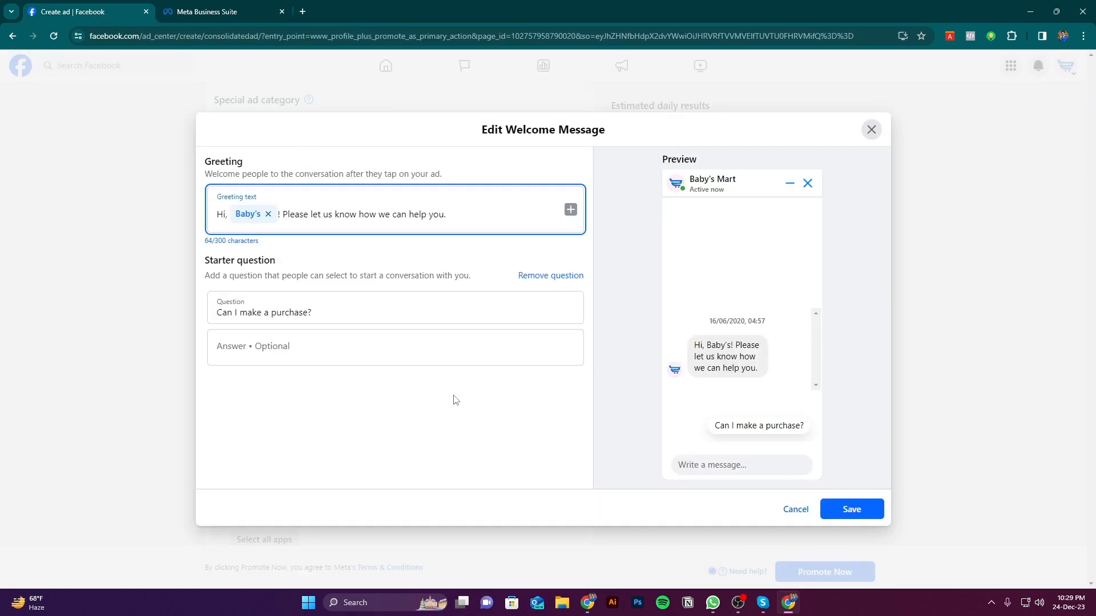
Examine the starter question "Can I make a purchase?" alongside its optional answer field
{"action": "left_click", "coordinate": [358, 316]}
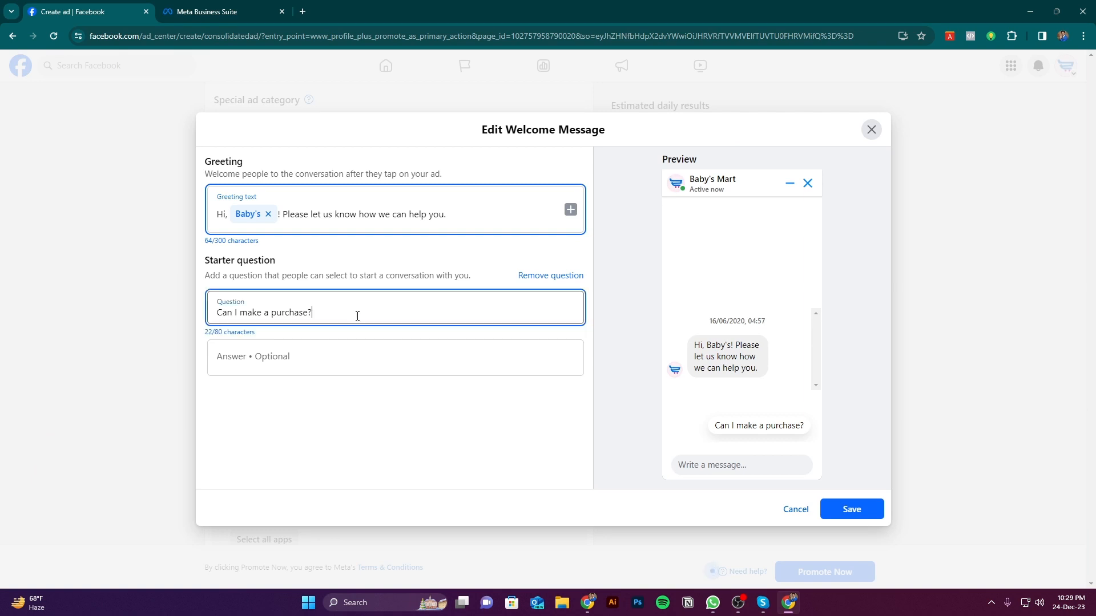
{"action": "key", "text": "ctrl+a"}
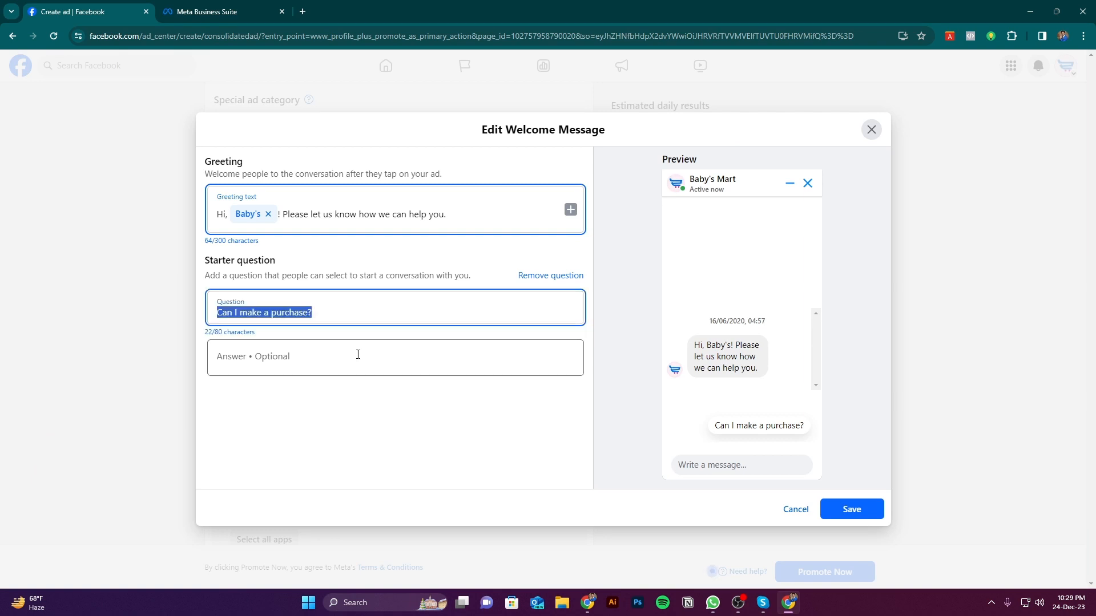
{"action": "left_click", "coordinate": [358, 354]}
{"action": "left_click", "coordinate": [318, 316]}
{"action": "key", "text": "ctrl+a"}
{"action": "left_click", "coordinate": [267, 355]}
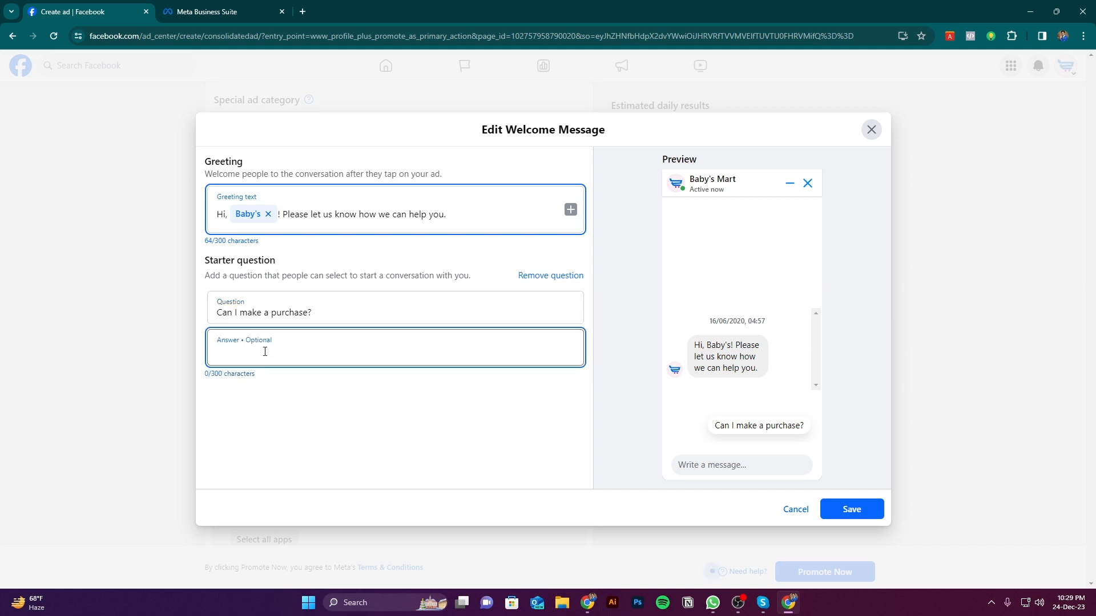
{"action": "left_click", "coordinate": [320, 313]}
{"action": "key", "text": "ctrl+a"}
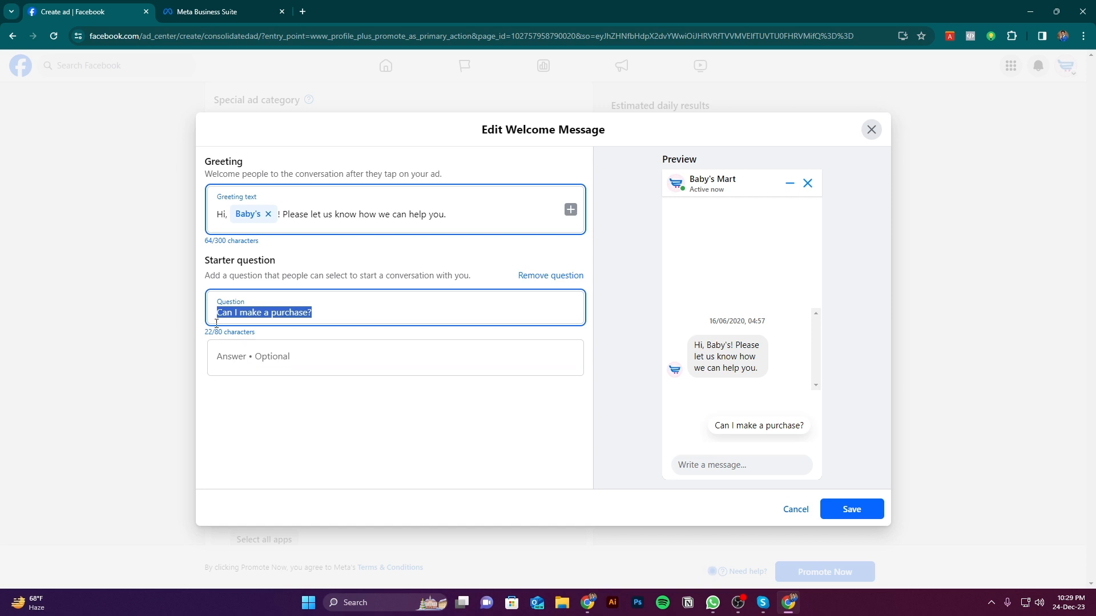
Answer the starter question with "Yes, you can purchase from our website or page." and save the welcome message
{"action": "left_click", "coordinate": [314, 364]}
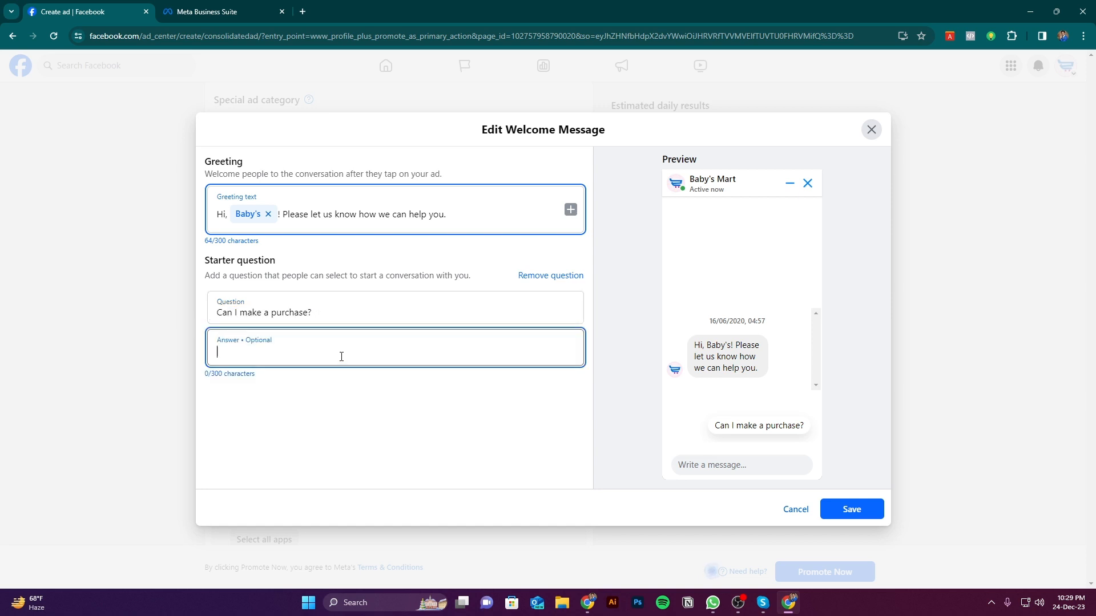
{"action": "type", "text": "Yes, you can purchase fro"}
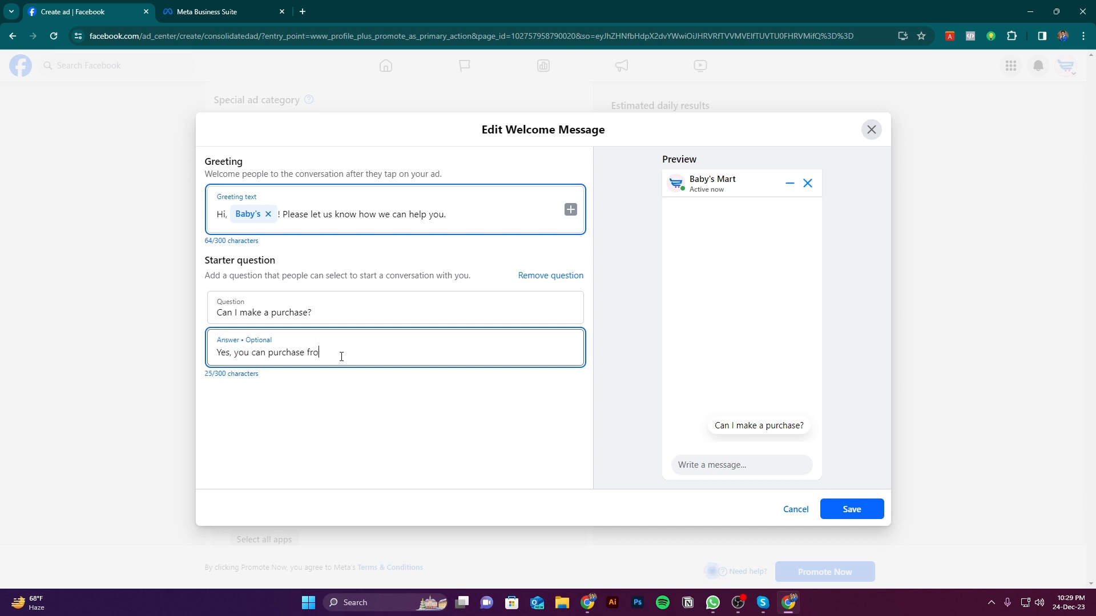
{"action": "type", "text": "m our website"}
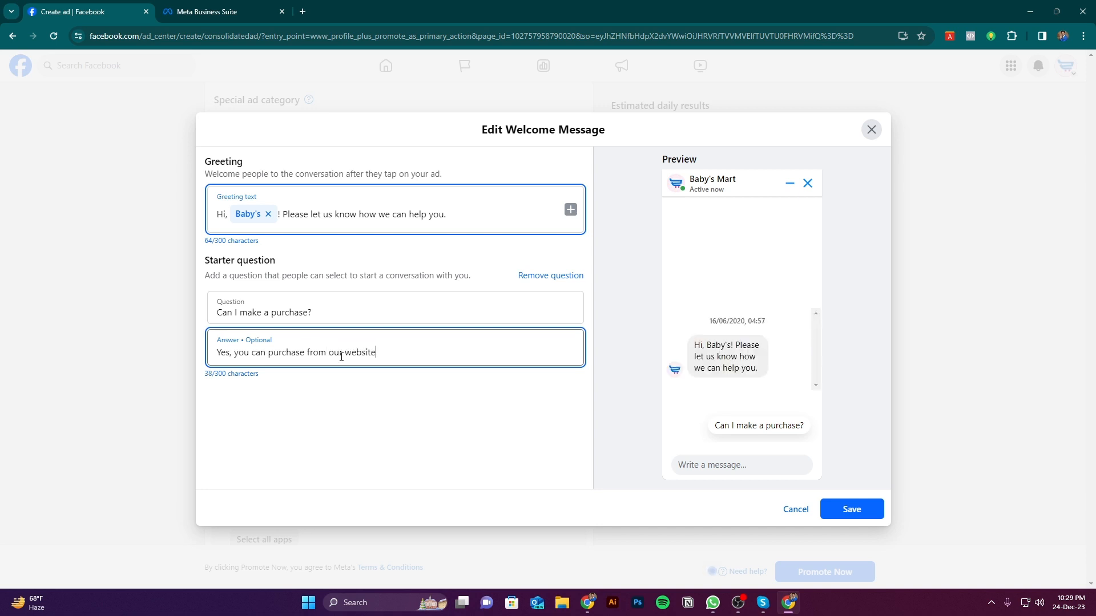
{"action": "type", "text": " or page."}
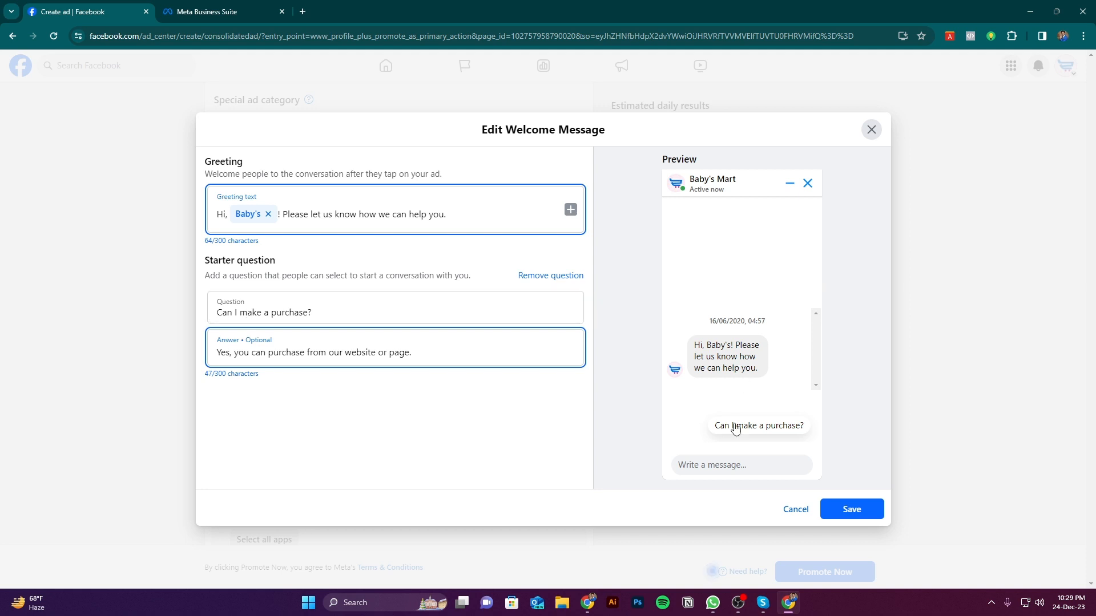
{"action": "mouse_move", "coordinate": [792, 359]}
{"action": "left_click", "coordinate": [450, 428]}
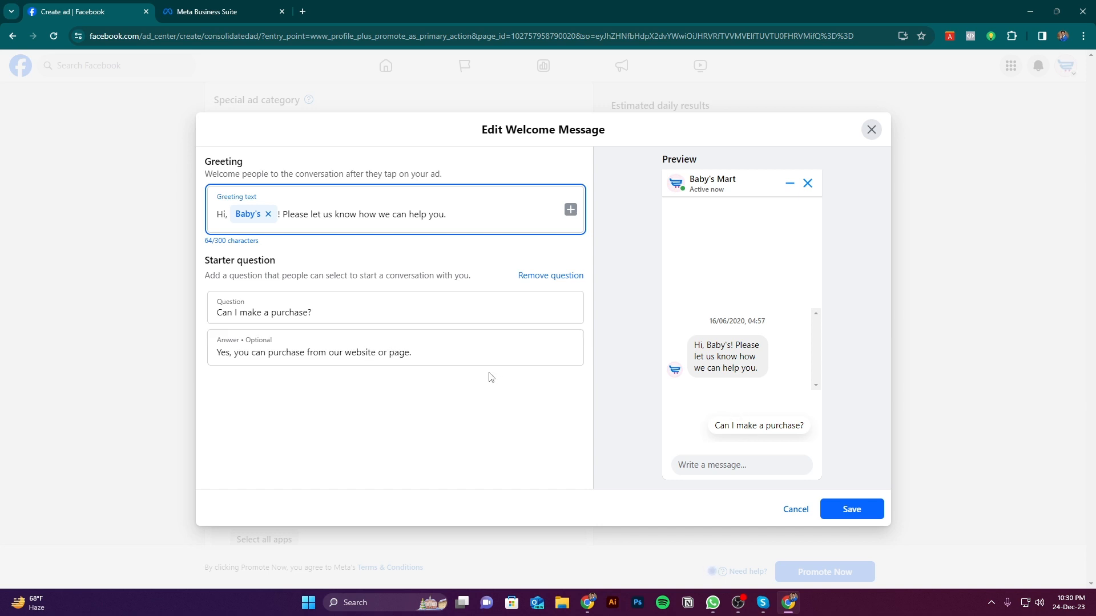
{"action": "left_click", "coordinate": [855, 513]}
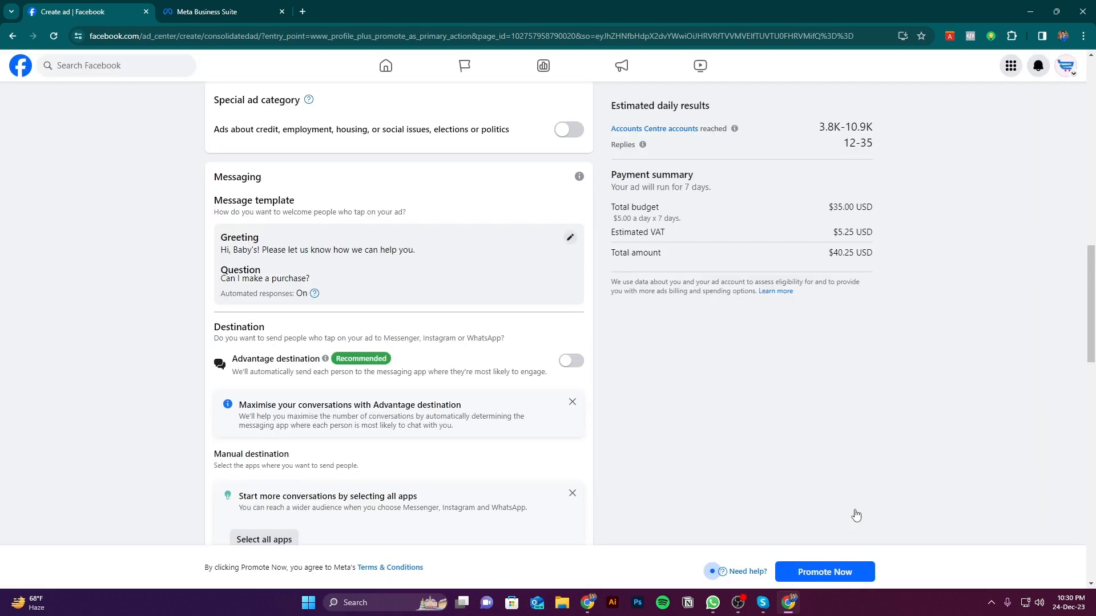
Open the Advantage audience details for editing and limit the audience to women aged 18 to 45
{"action": "scroll", "coordinate": [485, 360], "scroll_direction": "down", "scroll_amount": 2}
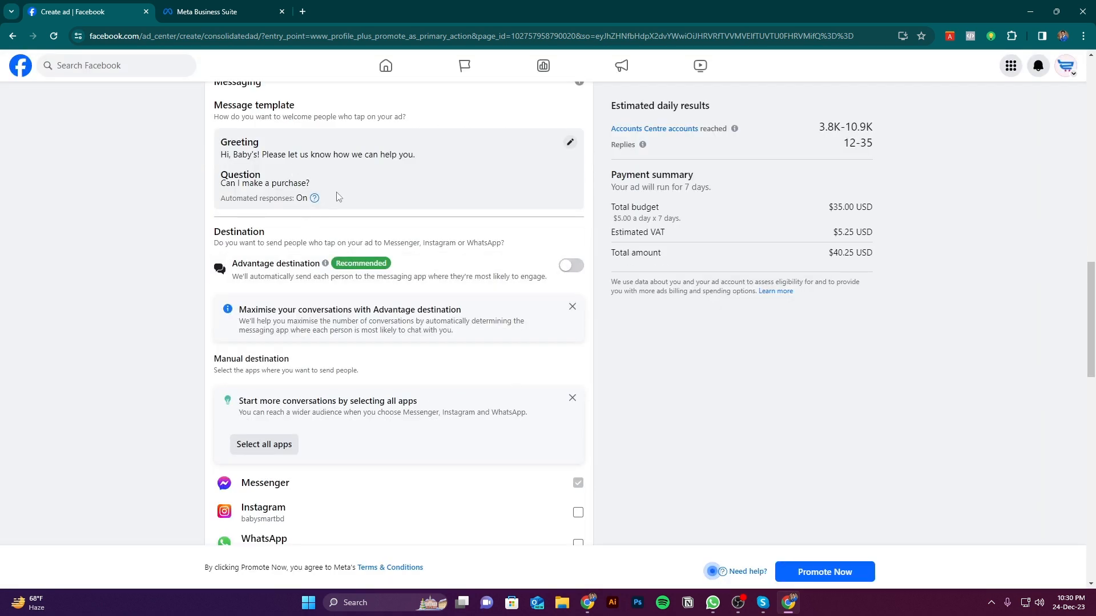
{"action": "scroll", "coordinate": [425, 329], "scroll_direction": "down", "scroll_amount": 1}
{"action": "scroll", "coordinate": [411, 332], "scroll_direction": "down", "scroll_amount": 2}
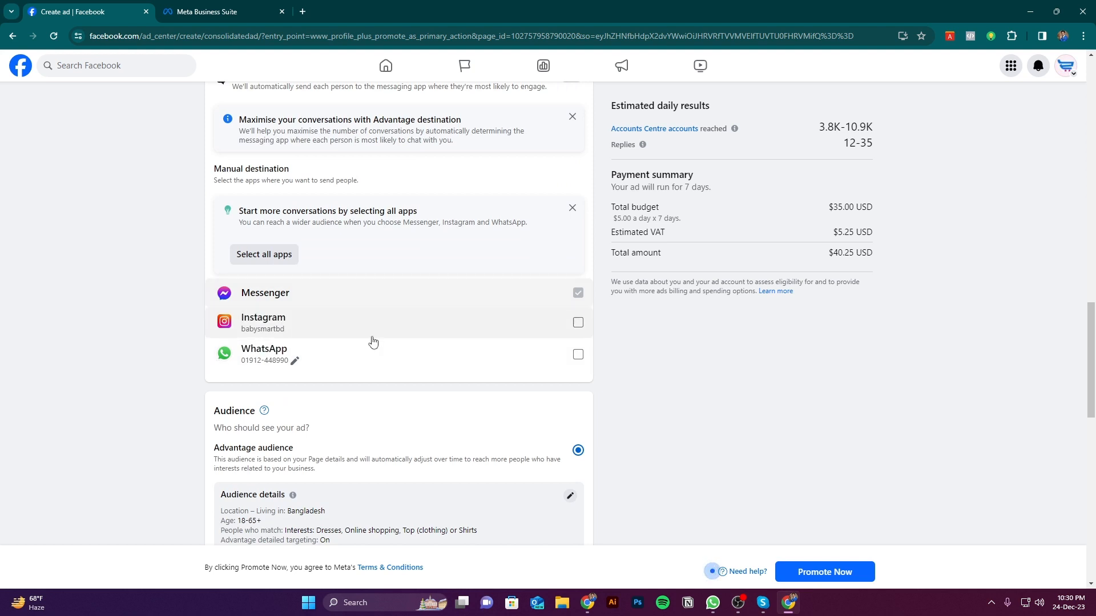
{"action": "scroll", "coordinate": [440, 320], "scroll_direction": "down", "scroll_amount": 2}
{"action": "scroll", "coordinate": [399, 319], "scroll_direction": "down", "scroll_amount": 2}
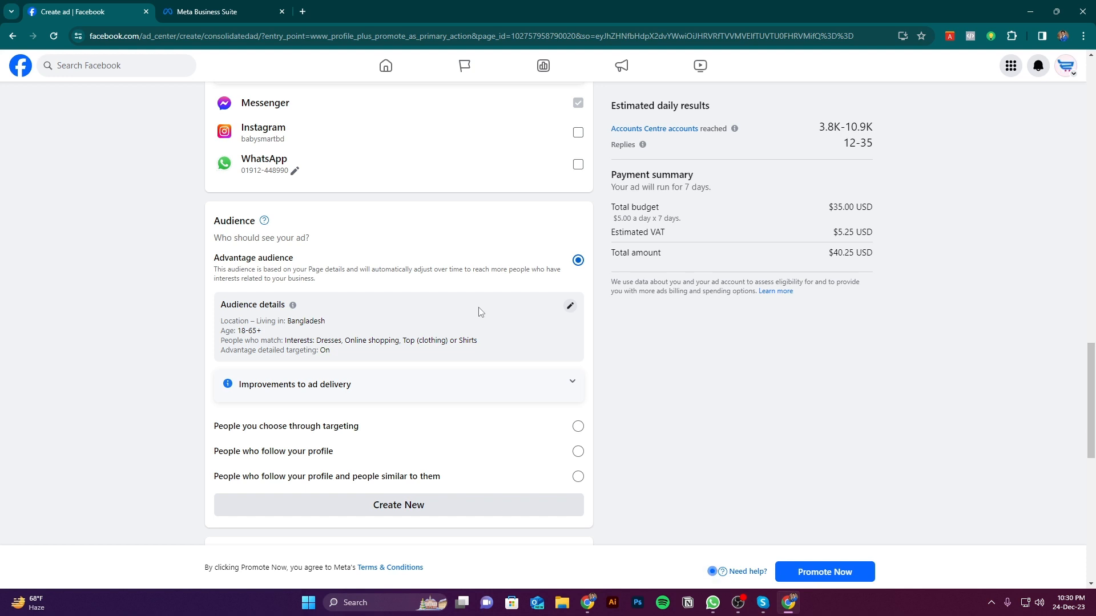
{"action": "left_click", "coordinate": [569, 311]}
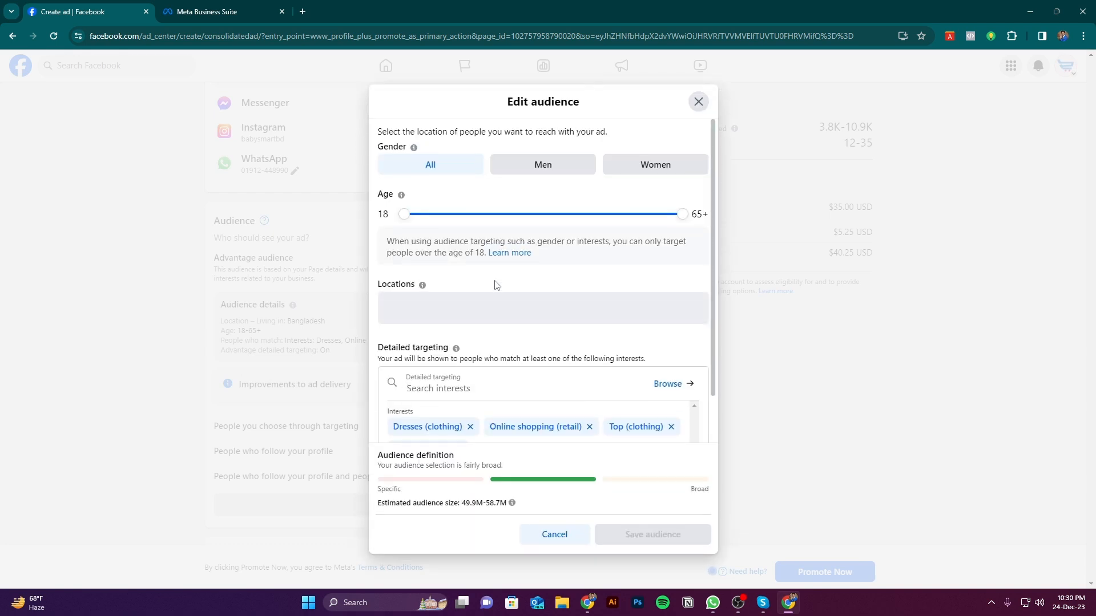
{"action": "scroll", "coordinate": [516, 381], "scroll_direction": "down", "scroll_amount": 3}
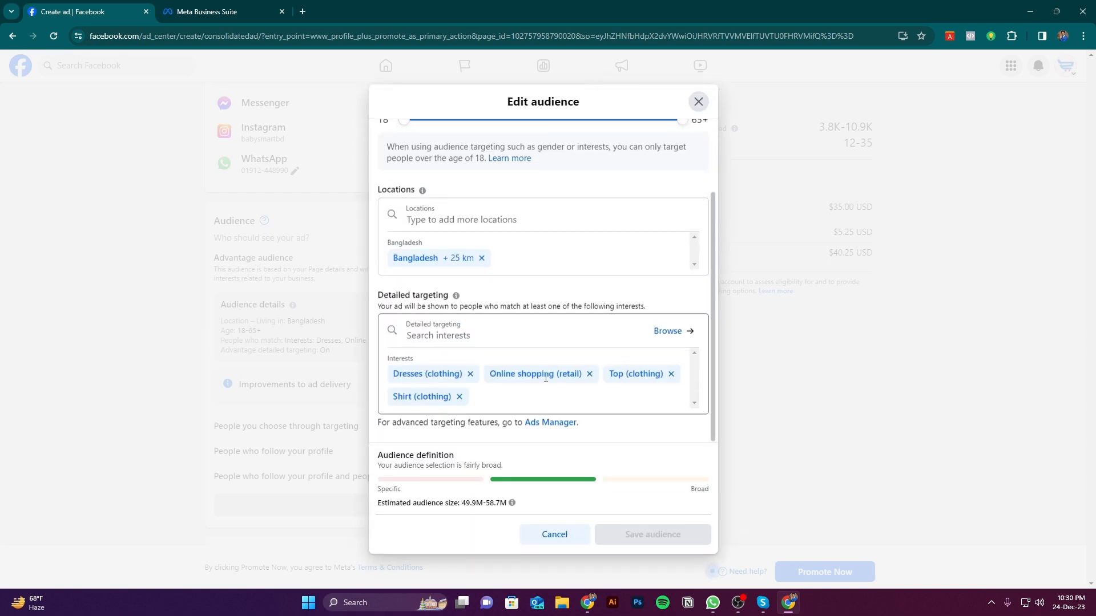
{"action": "scroll", "coordinate": [511, 365], "scroll_direction": "up", "scroll_amount": 3}
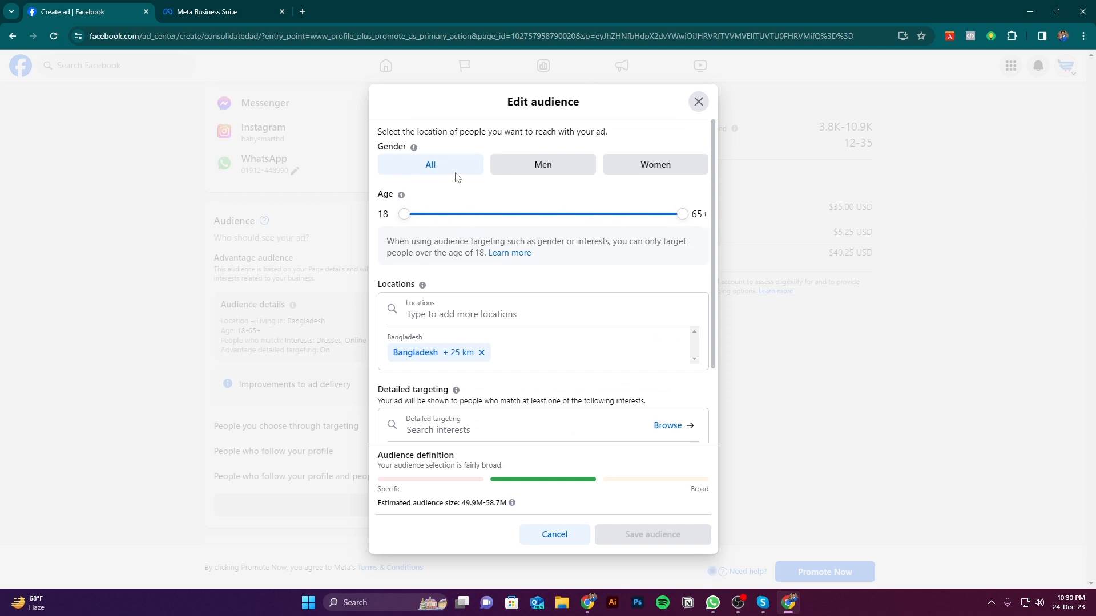
{"action": "scroll", "coordinate": [468, 285], "scroll_direction": "down", "scroll_amount": 2}
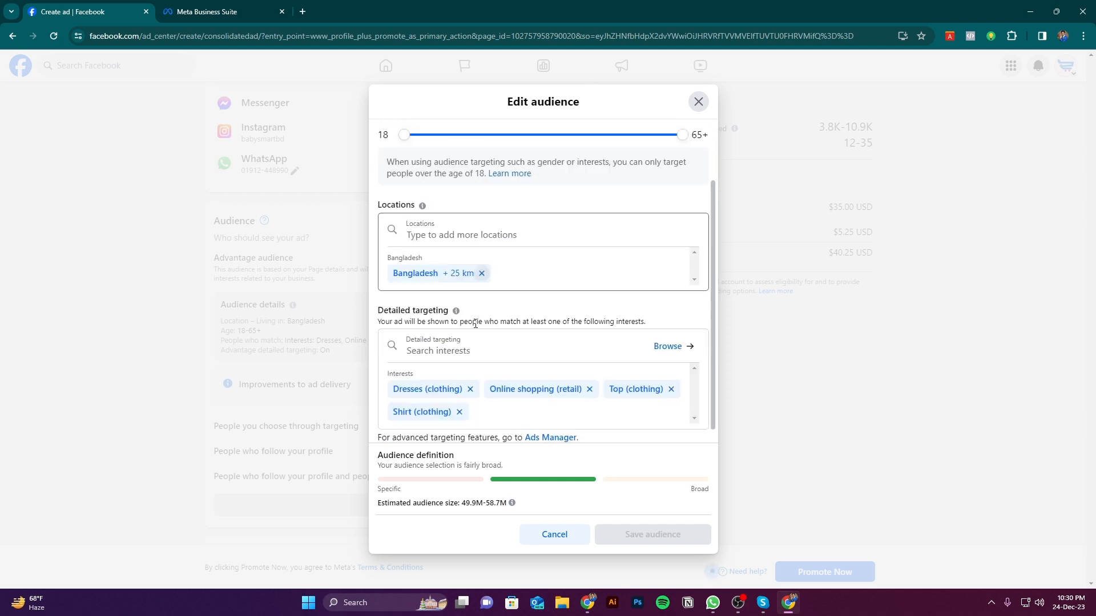
{"action": "scroll", "coordinate": [568, 318], "scroll_direction": "up", "scroll_amount": 2}
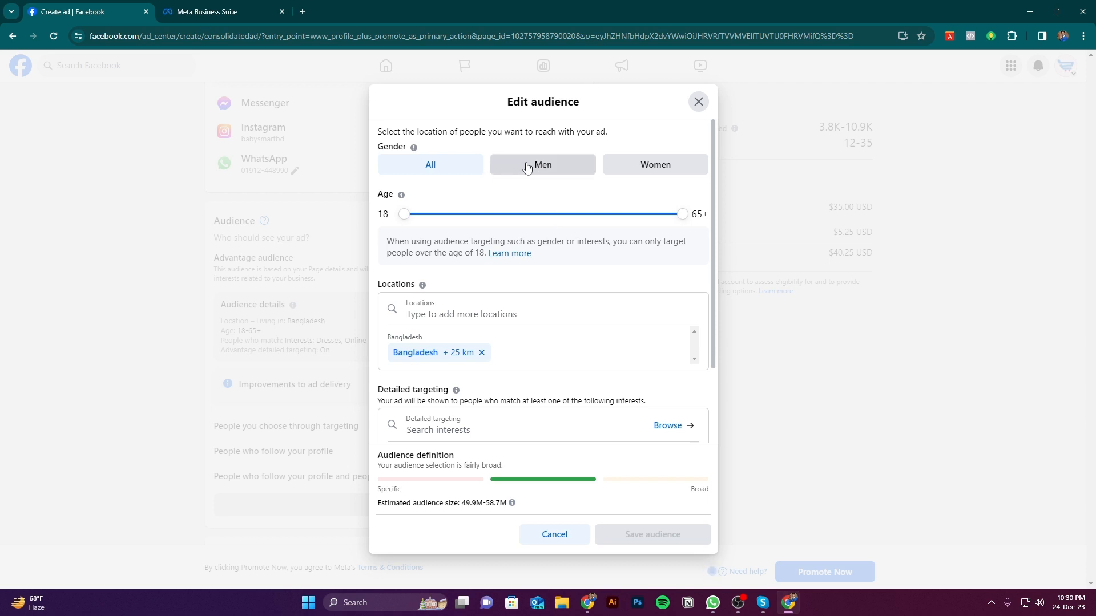
{"action": "left_click", "coordinate": [640, 171]}
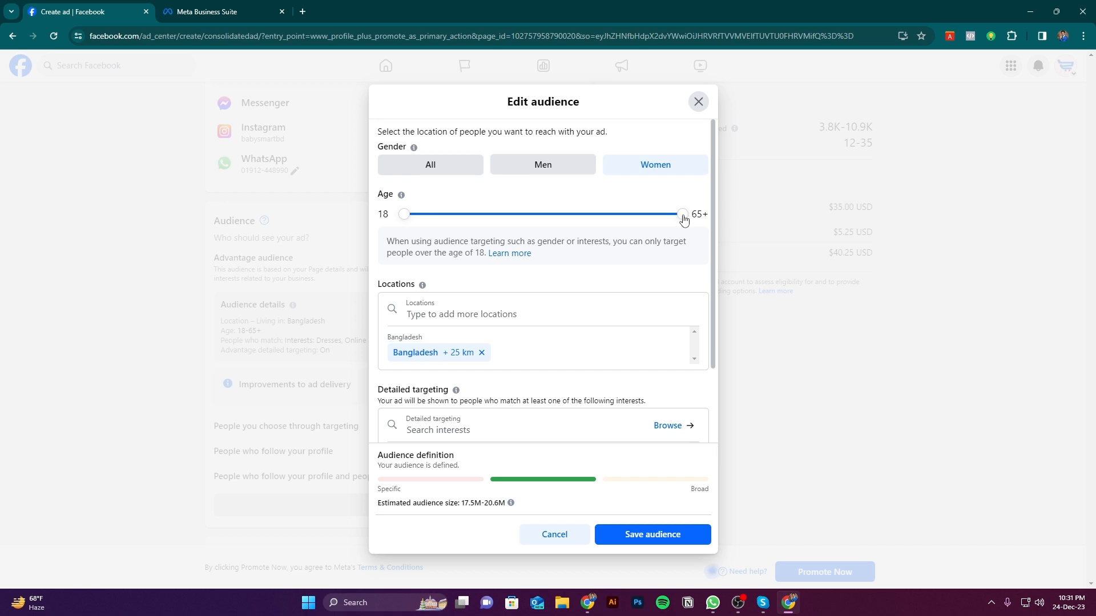
{"action": "left_click_drag", "start_coordinate": [683, 219], "coordinate": [565, 218]}
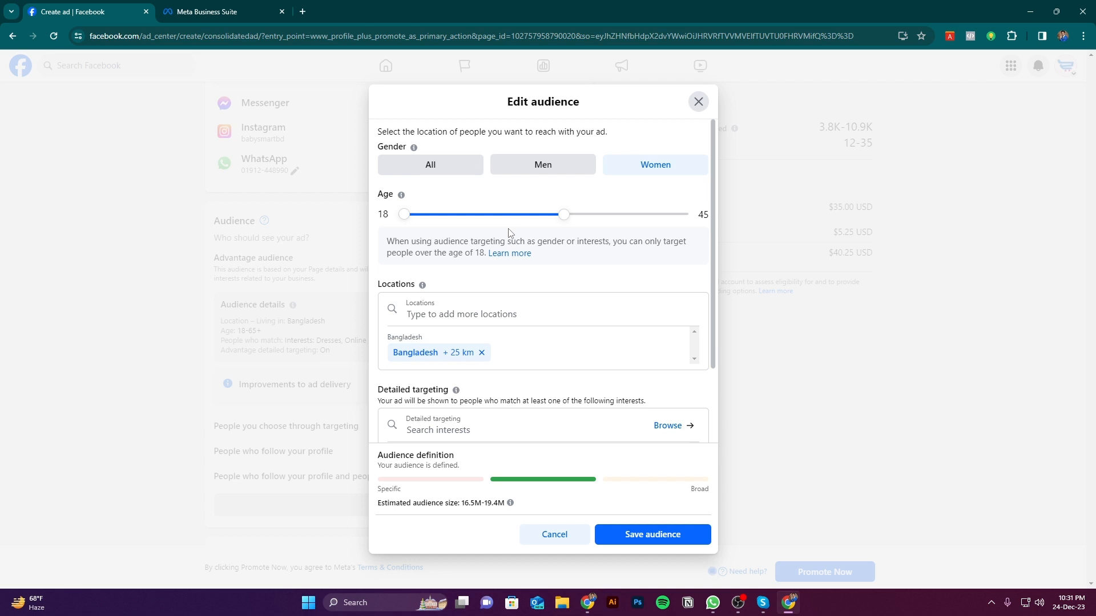
Replace the Bangladesh target location with the city of Dhaka, Dhaka Division, Bangladesh
{"action": "left_click", "coordinate": [470, 314]}
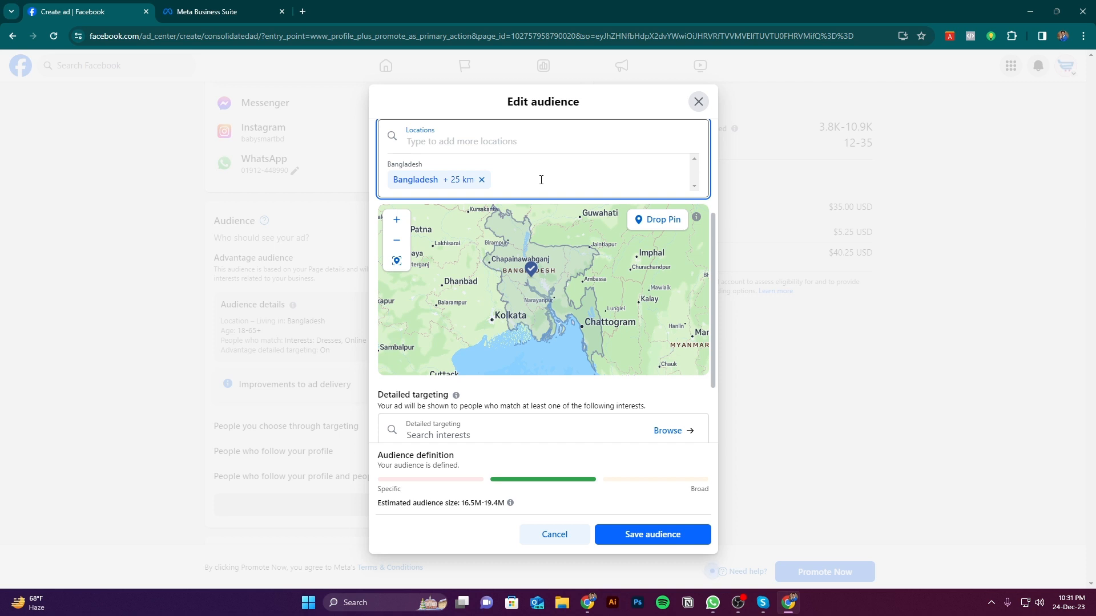
{"action": "scroll", "coordinate": [540, 180], "scroll_direction": "up", "scroll_amount": 2}
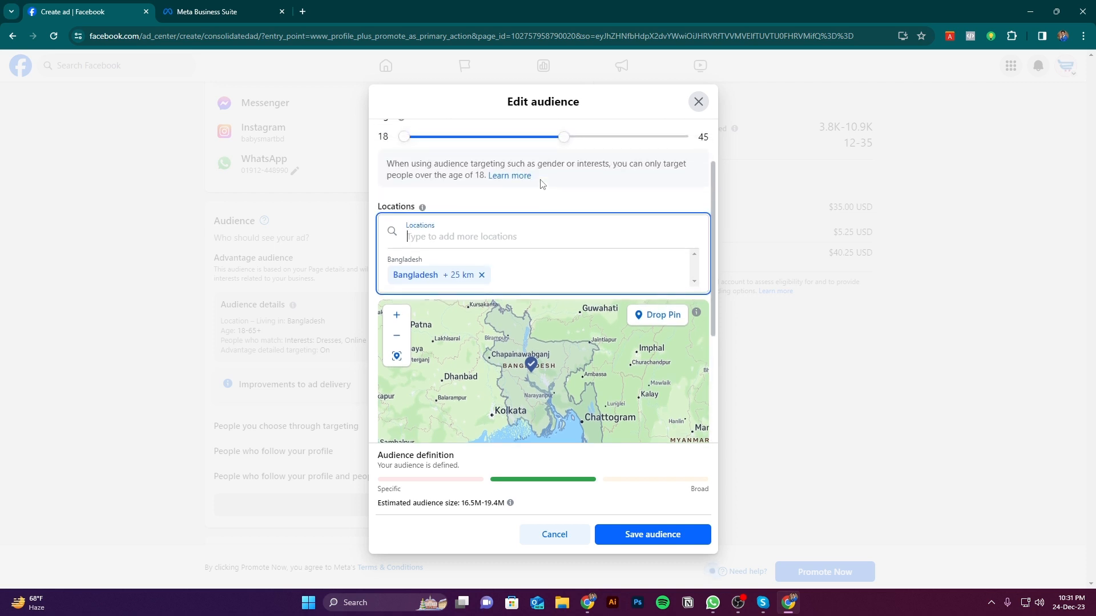
{"action": "left_click", "coordinate": [482, 275]}
{"action": "scroll", "coordinate": [497, 165], "scroll_direction": "down", "scroll_amount": 2}
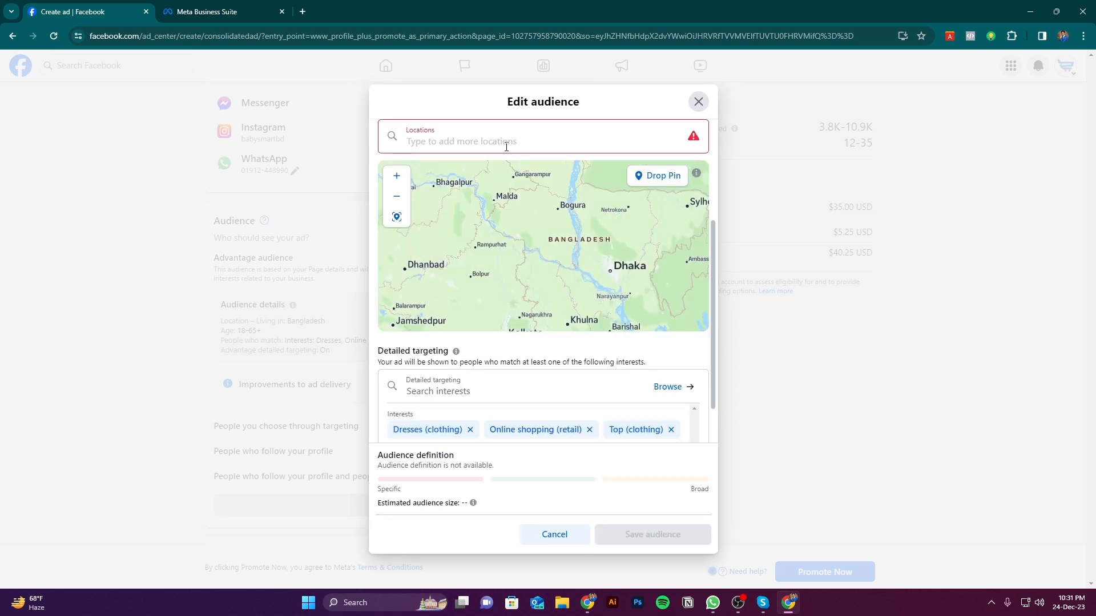
{"action": "type", "text": "Dha"}
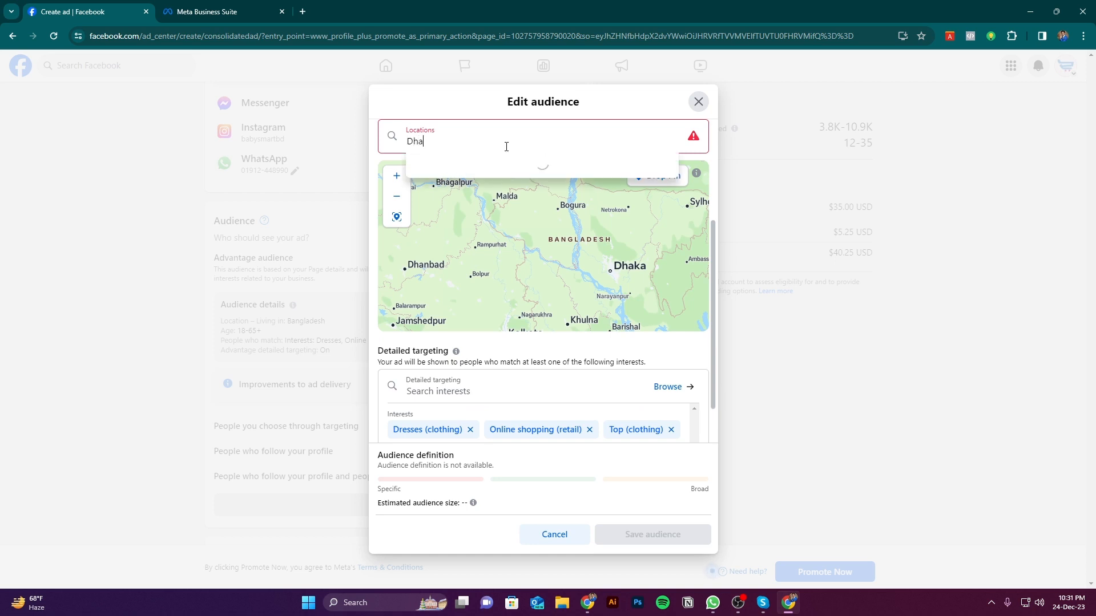
{"action": "type", "text": "ka Bangladesh"}
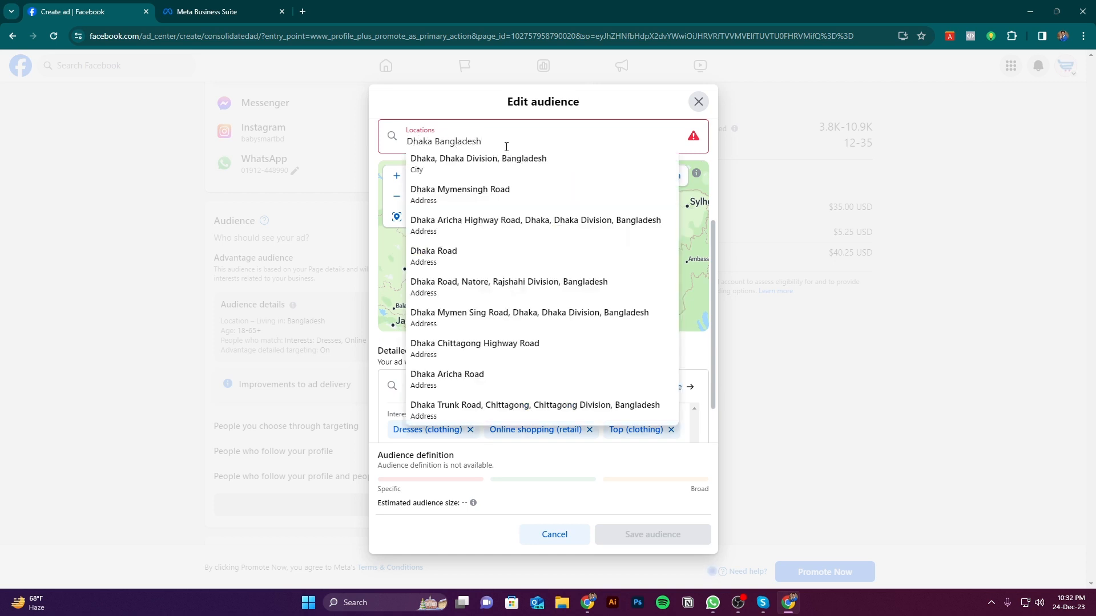
{"action": "left_click", "coordinate": [476, 165]}
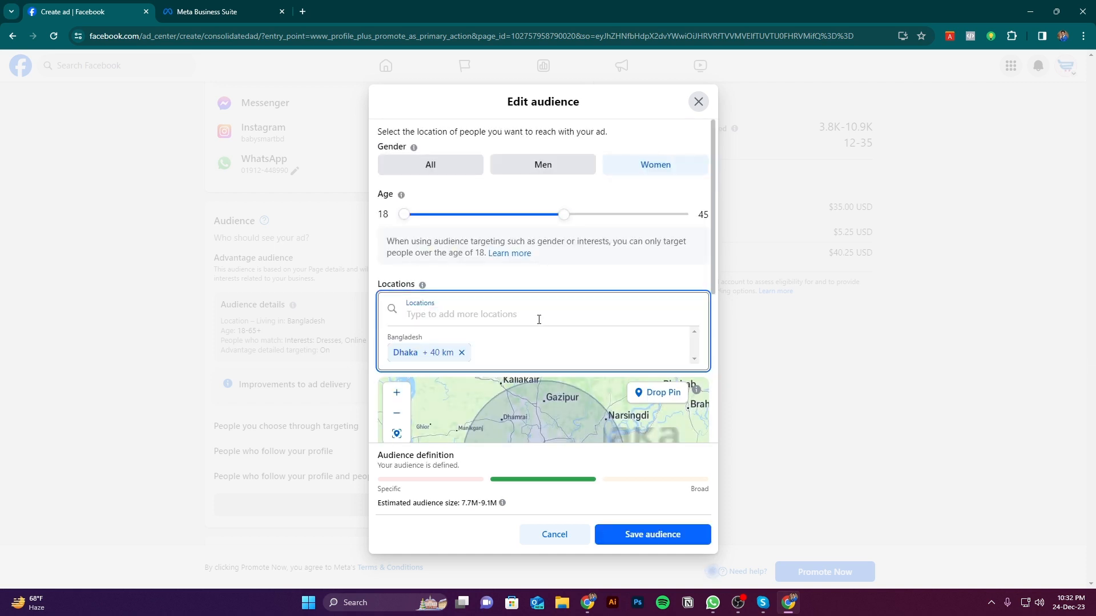
Set the targeting radius around Dhaka to 30 km and check the covered area on the map
{"action": "scroll", "coordinate": [519, 320], "scroll_direction": "down", "scroll_amount": 2}
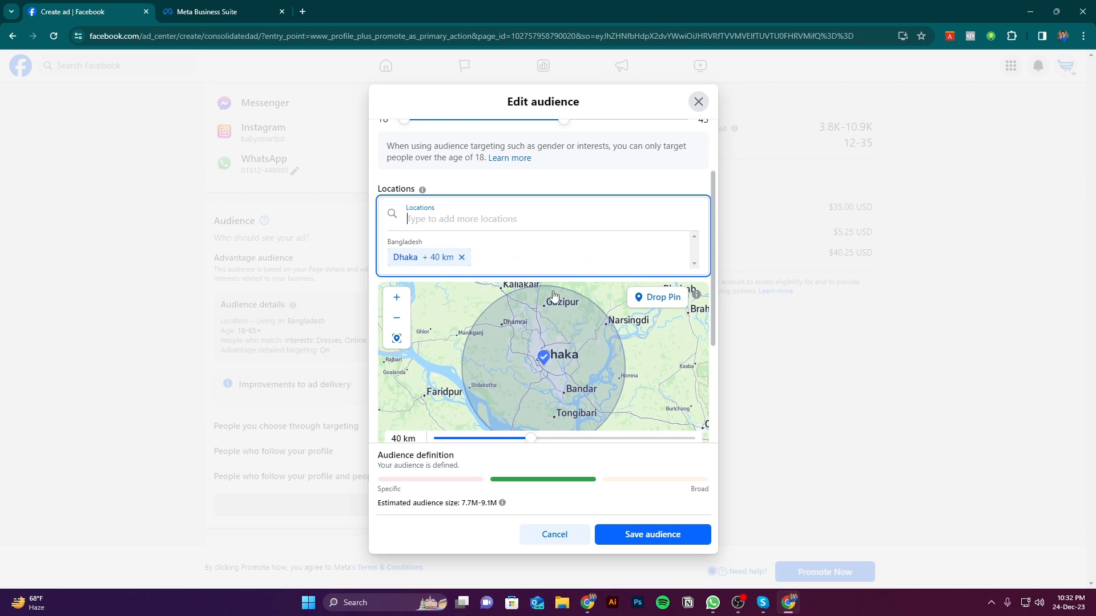
{"action": "scroll", "coordinate": [579, 221], "scroll_direction": "down", "scroll_amount": 2}
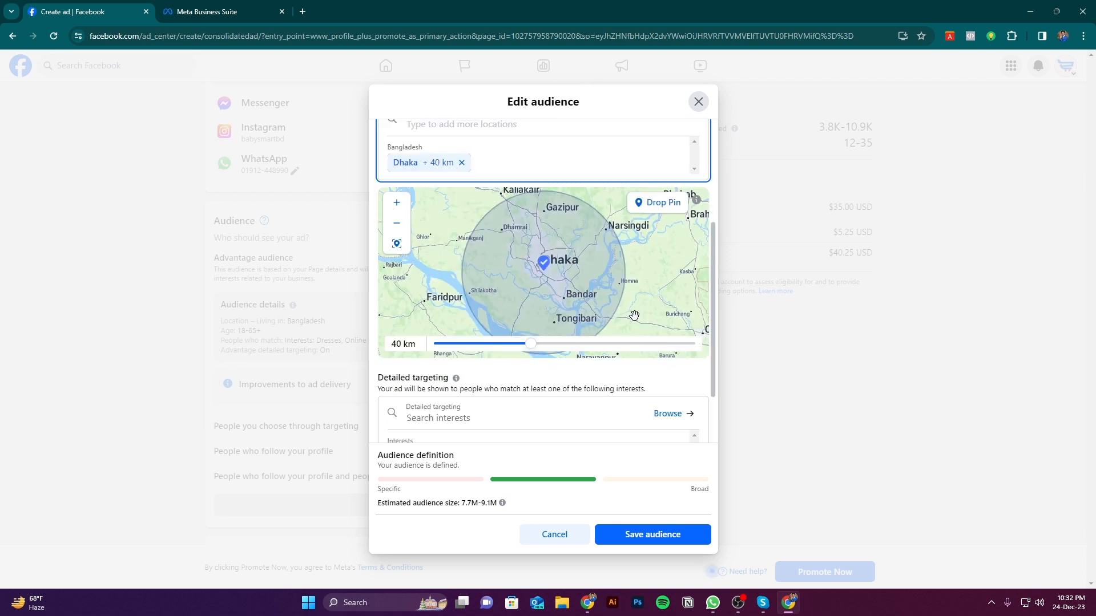
{"action": "scroll", "coordinate": [425, 381], "scroll_direction": "up", "scroll_amount": 1}
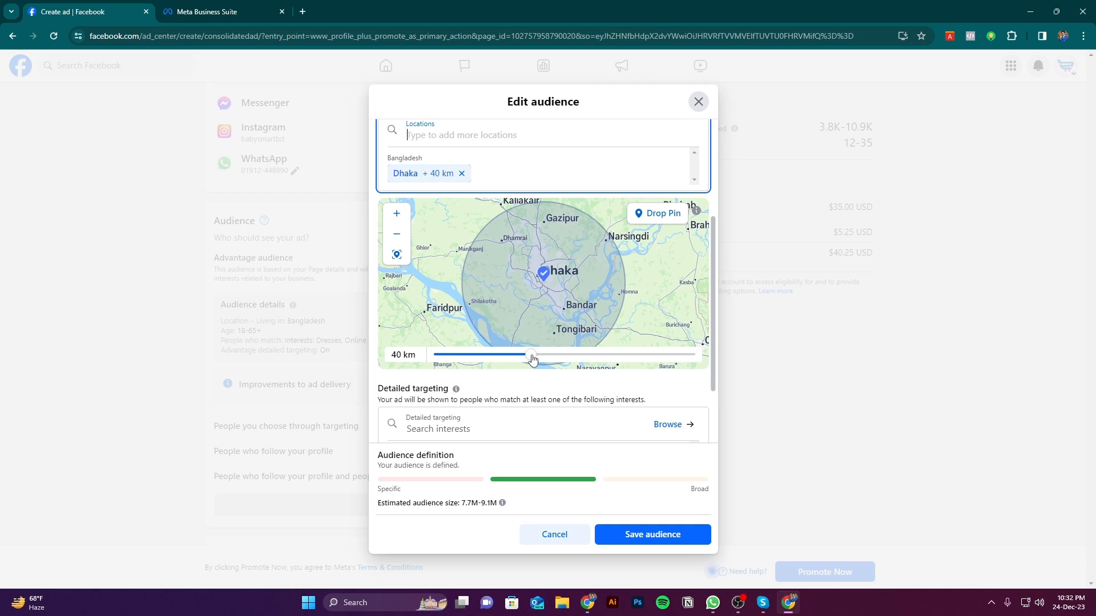
{"action": "left_click_drag", "start_coordinate": [531, 356], "coordinate": [489, 358]}
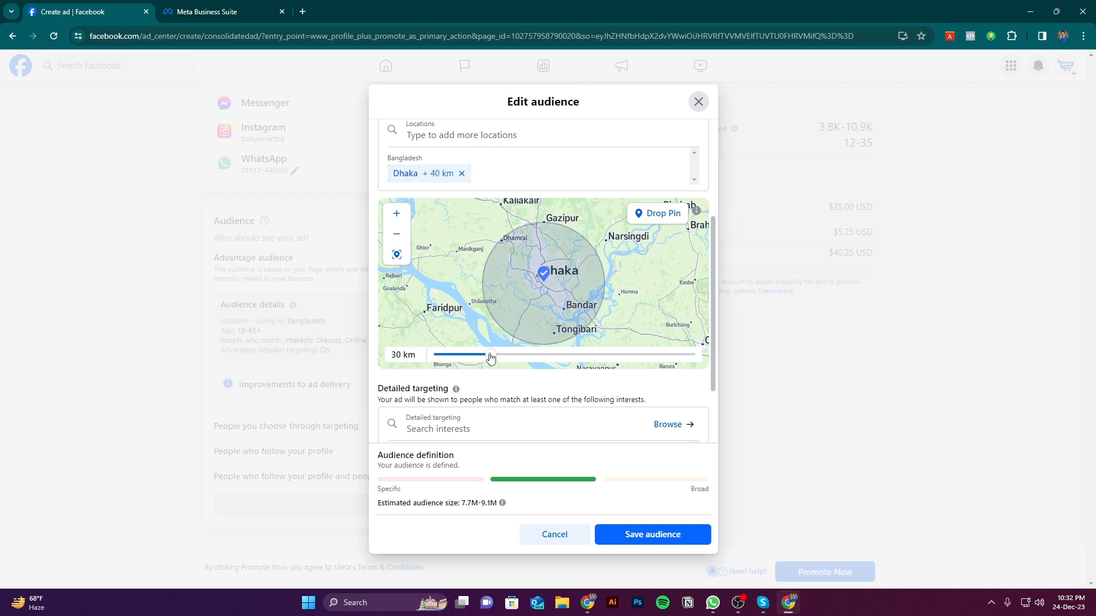
{"action": "scroll", "coordinate": [514, 362], "scroll_direction": "down", "scroll_amount": 1}
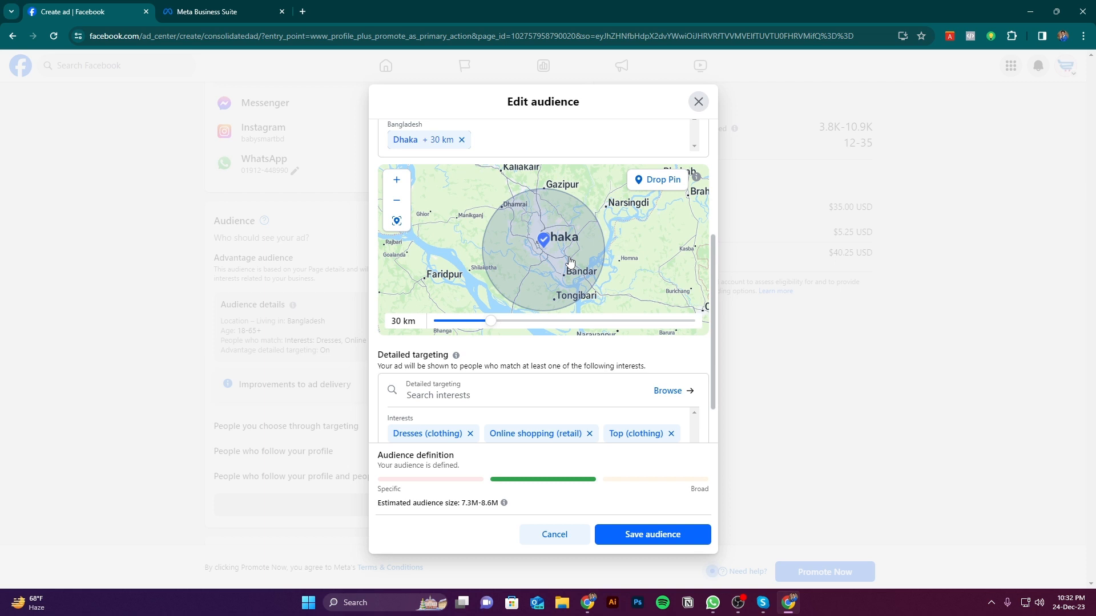
{"action": "scroll", "coordinate": [570, 263], "scroll_direction": "up", "scroll_amount": 1}
{"action": "scroll", "coordinate": [573, 260], "scroll_direction": "down", "scroll_amount": 2}
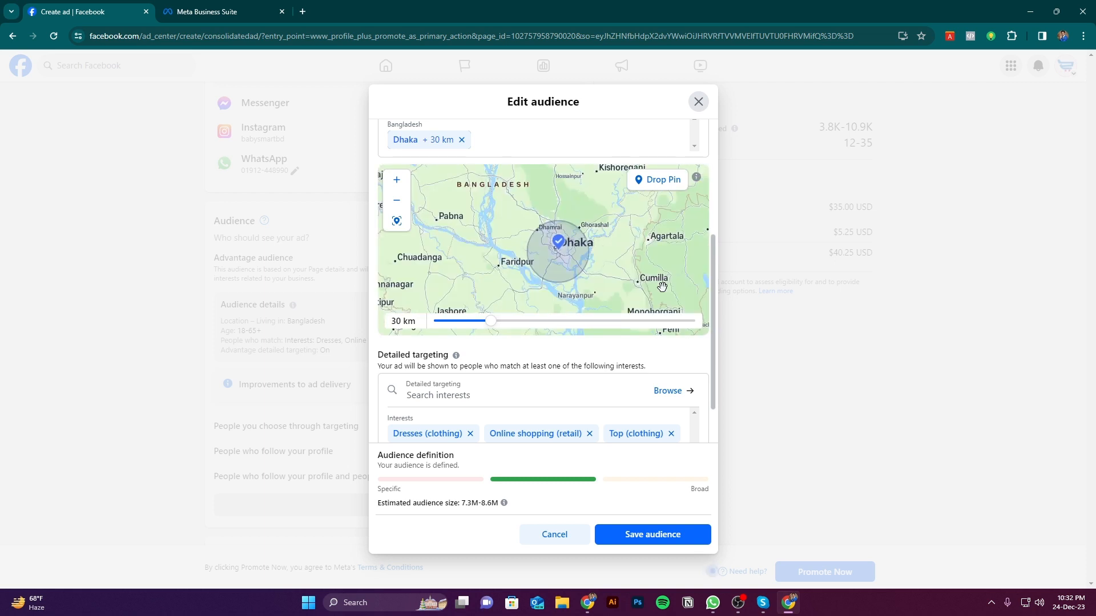
{"action": "scroll", "coordinate": [662, 286], "scroll_direction": "up", "scroll_amount": 1}
{"action": "scroll", "coordinate": [616, 266], "scroll_direction": "down", "scroll_amount": 1}
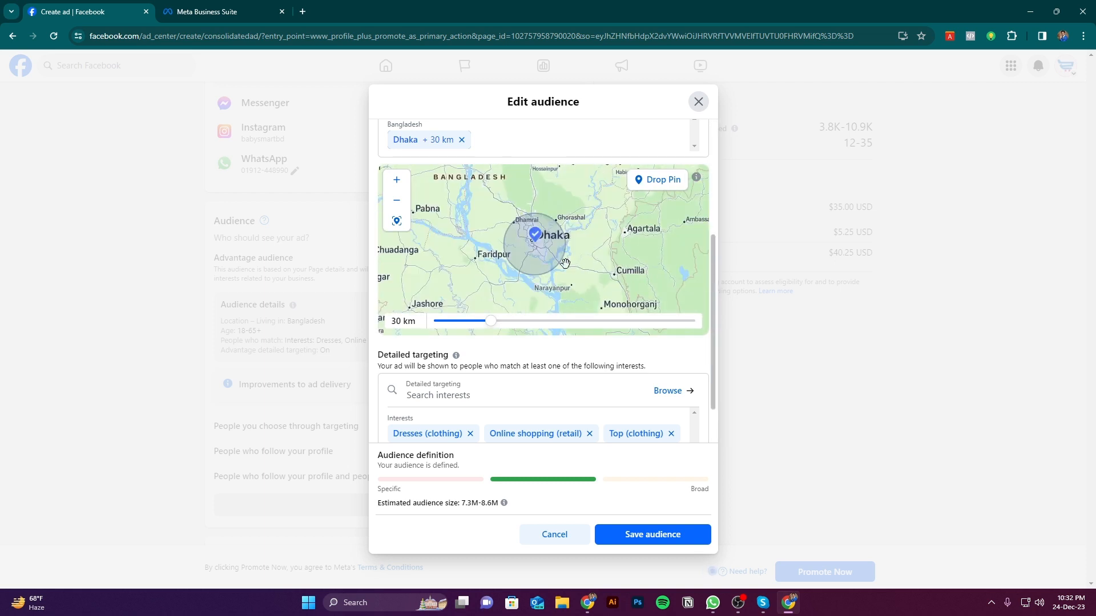
Examine on the map which places around Dhaka fall inside and outside the 30 km targeting circle
{"action": "scroll", "coordinate": [564, 261], "scroll_direction": "up", "scroll_amount": 1}
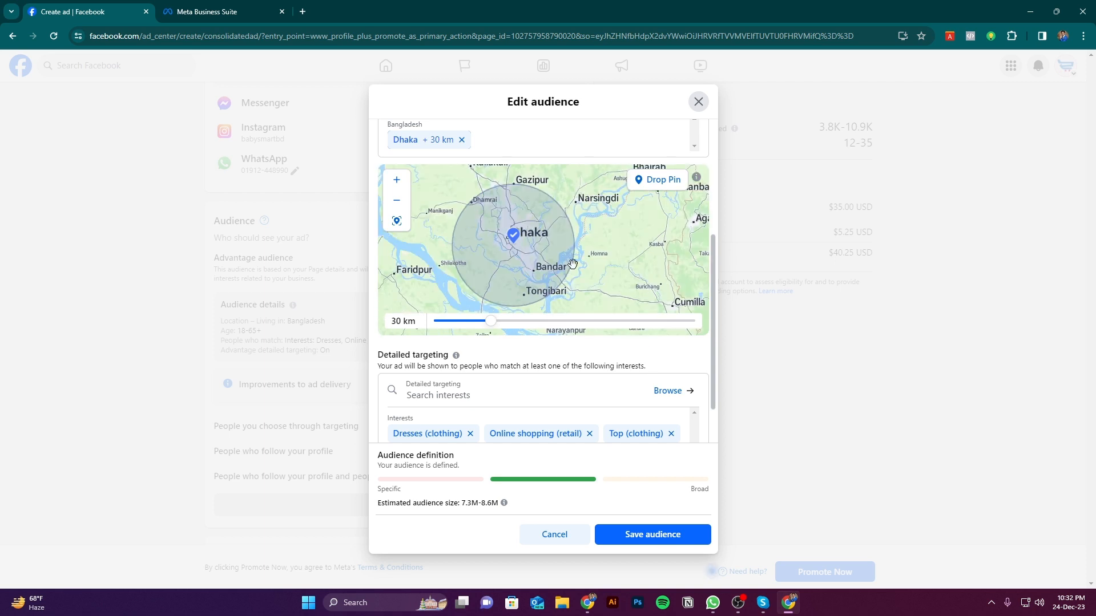
{"action": "left_click_drag", "start_coordinate": [597, 274], "coordinate": [611, 270]}
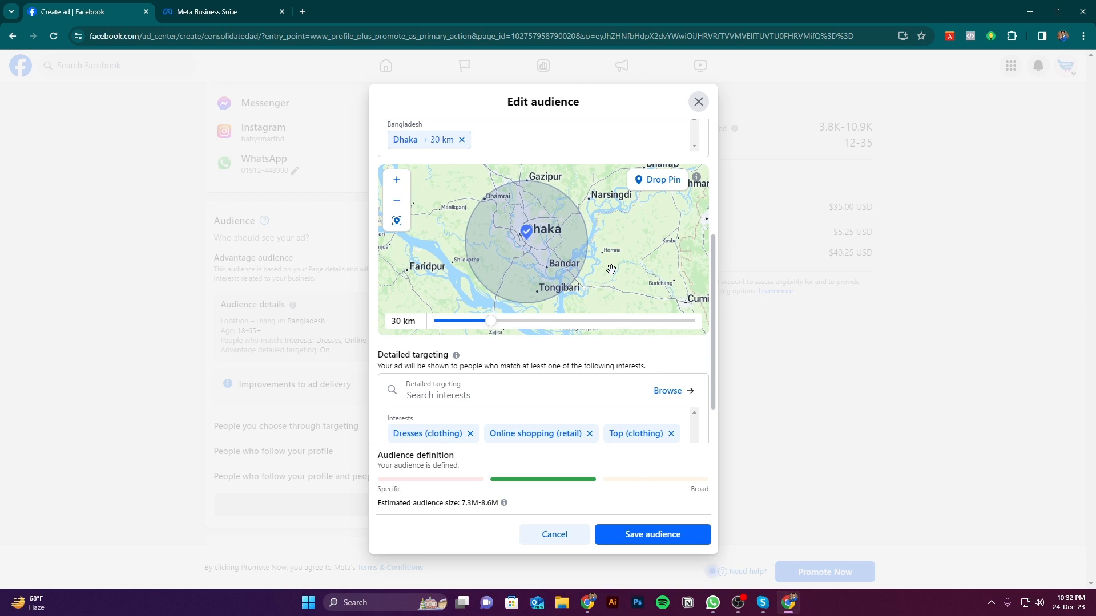
{"action": "left_click_drag", "start_coordinate": [610, 270], "coordinate": [611, 269]}
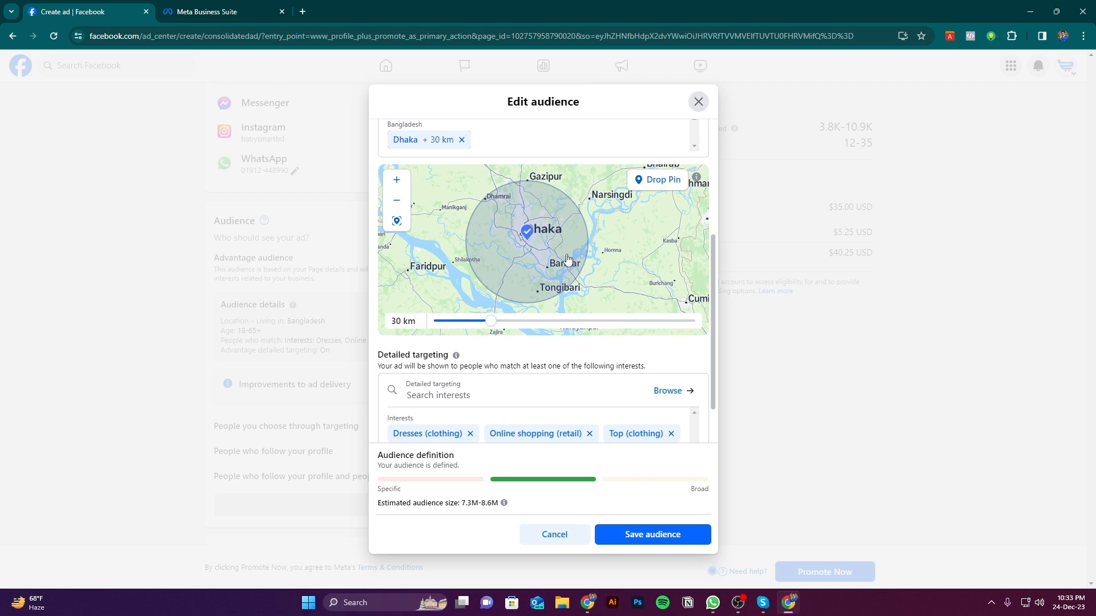
{"action": "left_click_drag", "start_coordinate": [602, 261], "coordinate": [603, 260]}
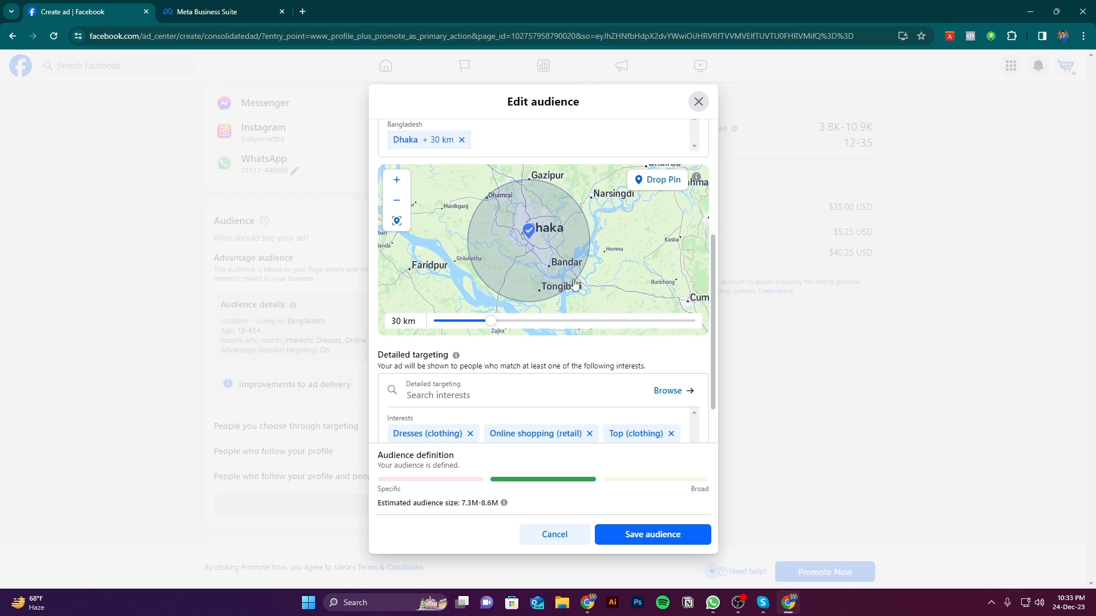
{"action": "scroll", "coordinate": [492, 212], "scroll_direction": "down", "scroll_amount": 1}
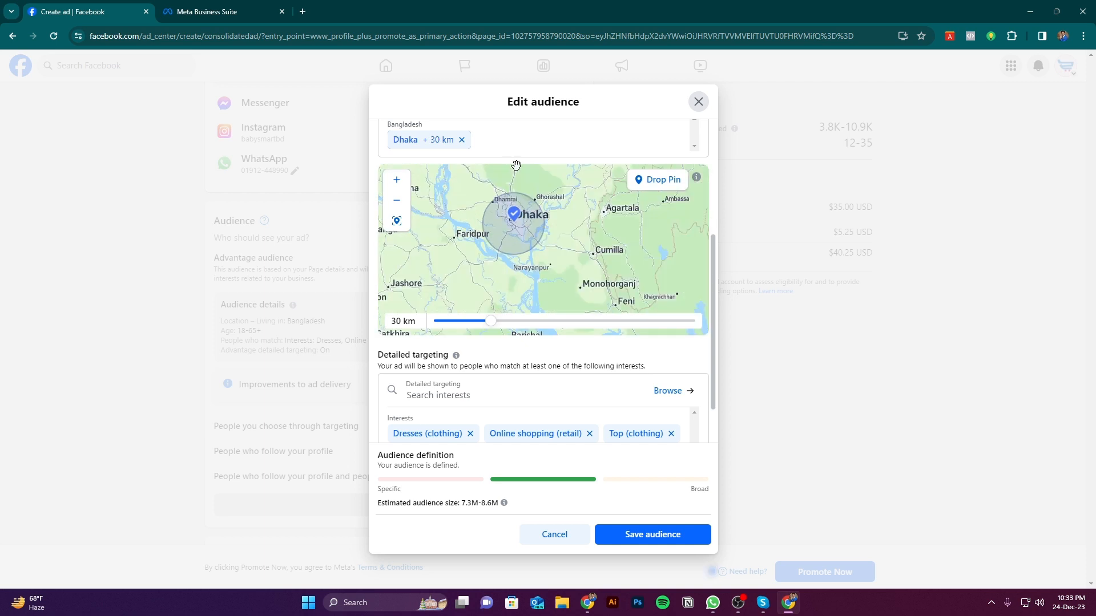
{"action": "scroll", "coordinate": [560, 234], "scroll_direction": "down", "scroll_amount": 1}
{"action": "scroll", "coordinate": [573, 298], "scroll_direction": "up", "scroll_amount": 2}
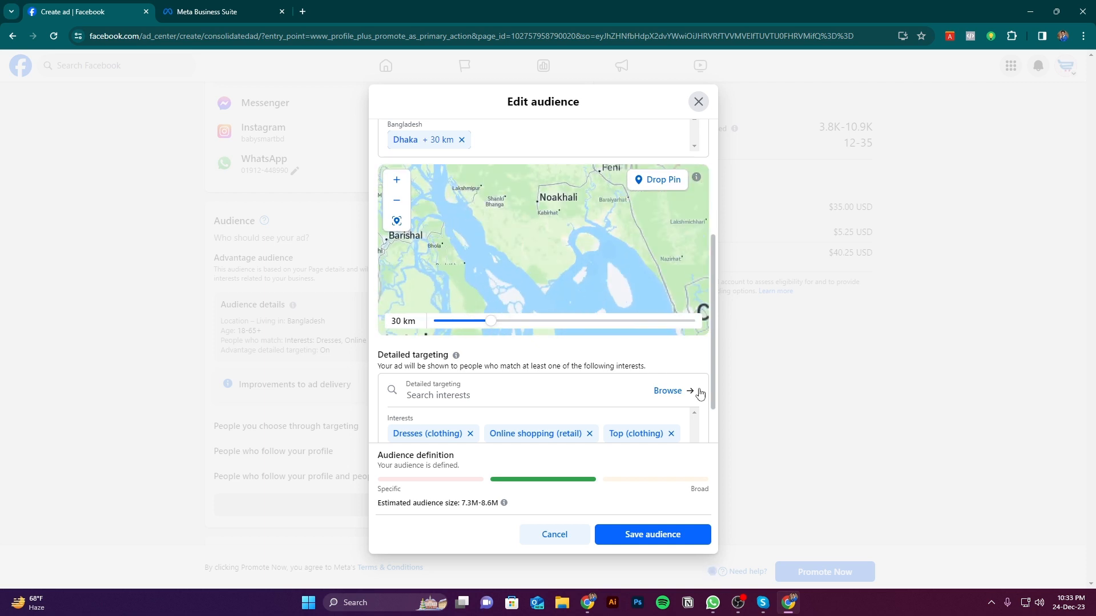
Remove all the preset clothing and online shopping interests from the audience's detailed targeting
{"action": "scroll", "coordinate": [711, 377], "scroll_direction": "down", "scroll_amount": 1}
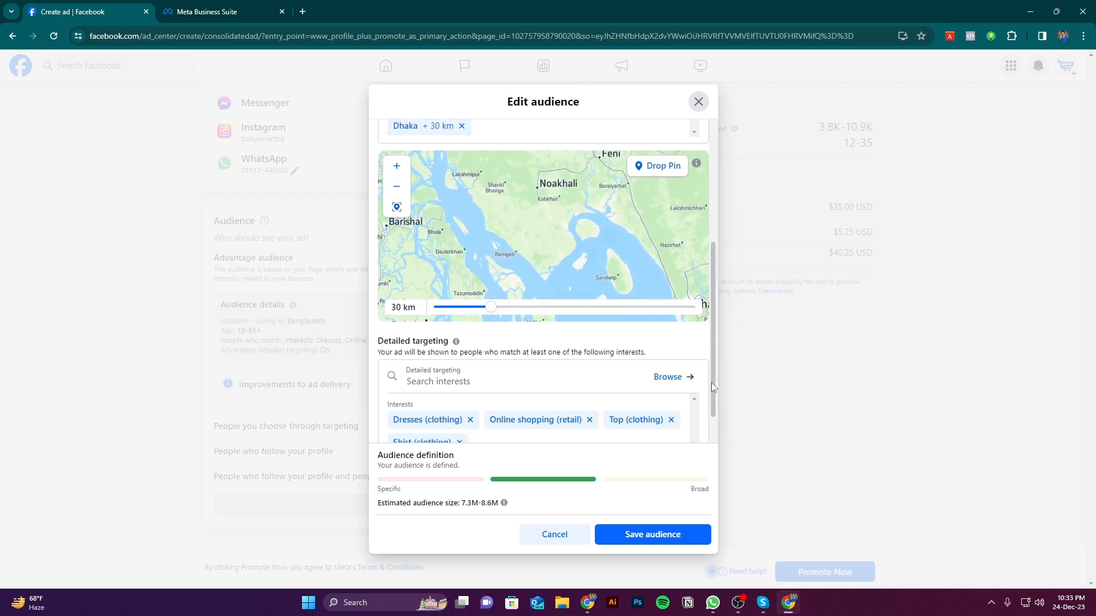
{"action": "scroll", "coordinate": [711, 387], "scroll_direction": "down", "scroll_amount": 1}
{"action": "left_click", "coordinate": [459, 395]}
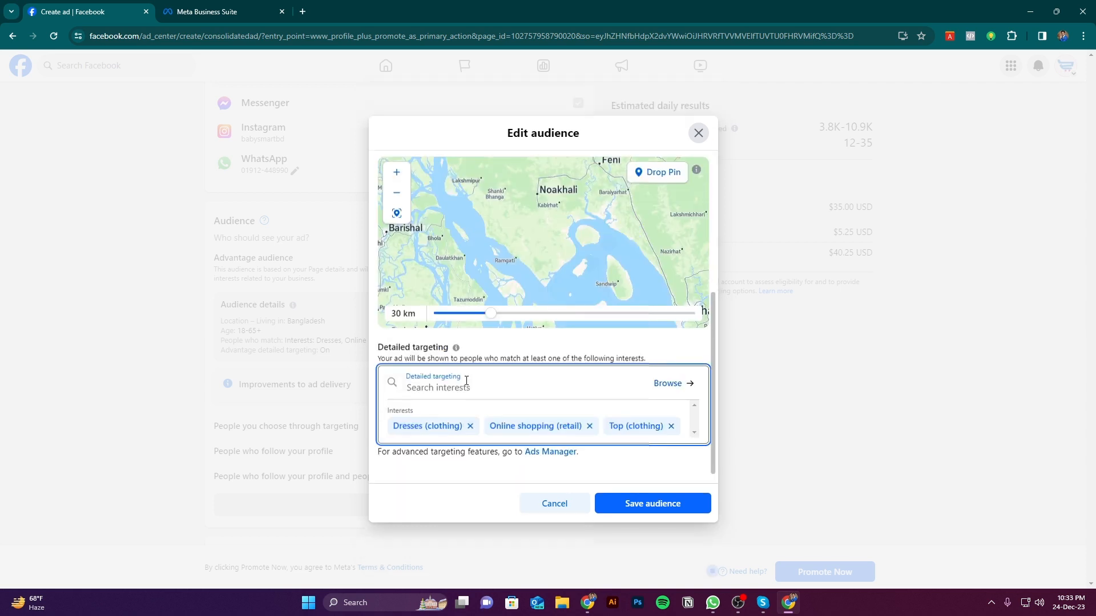
{"action": "left_click", "coordinate": [470, 425]}
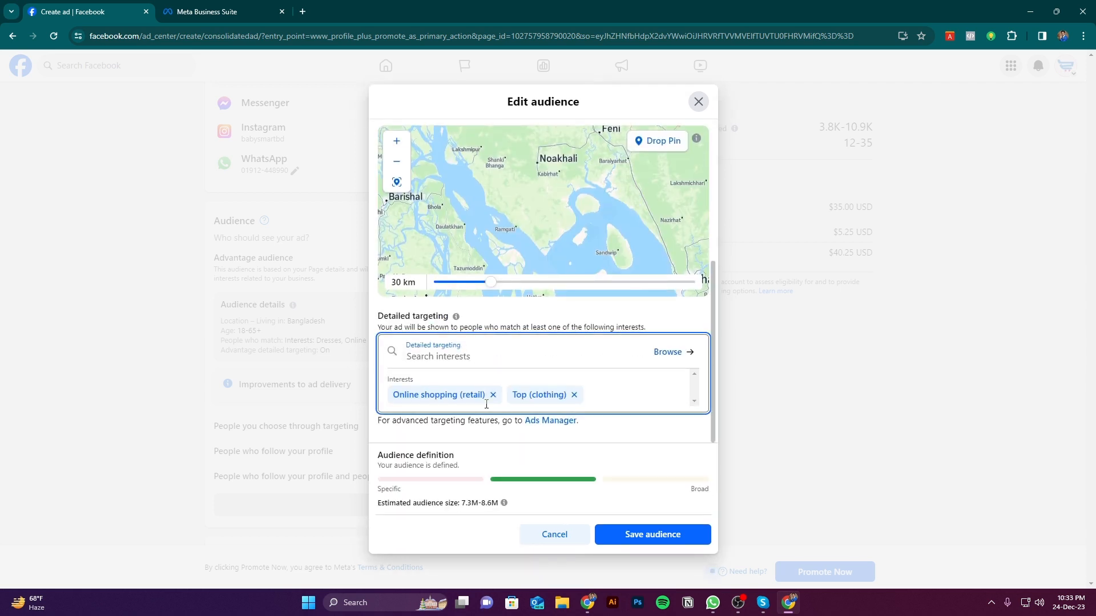
{"action": "left_click", "coordinate": [493, 395]}
{"action": "left_click", "coordinate": [455, 395]}
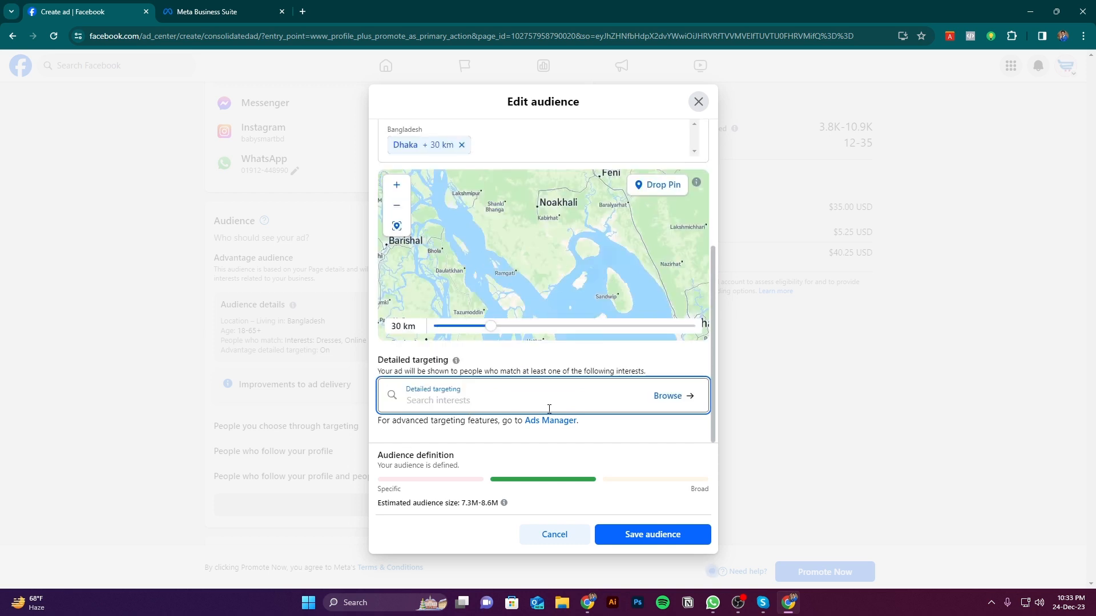
{"action": "left_click", "coordinate": [456, 375]}
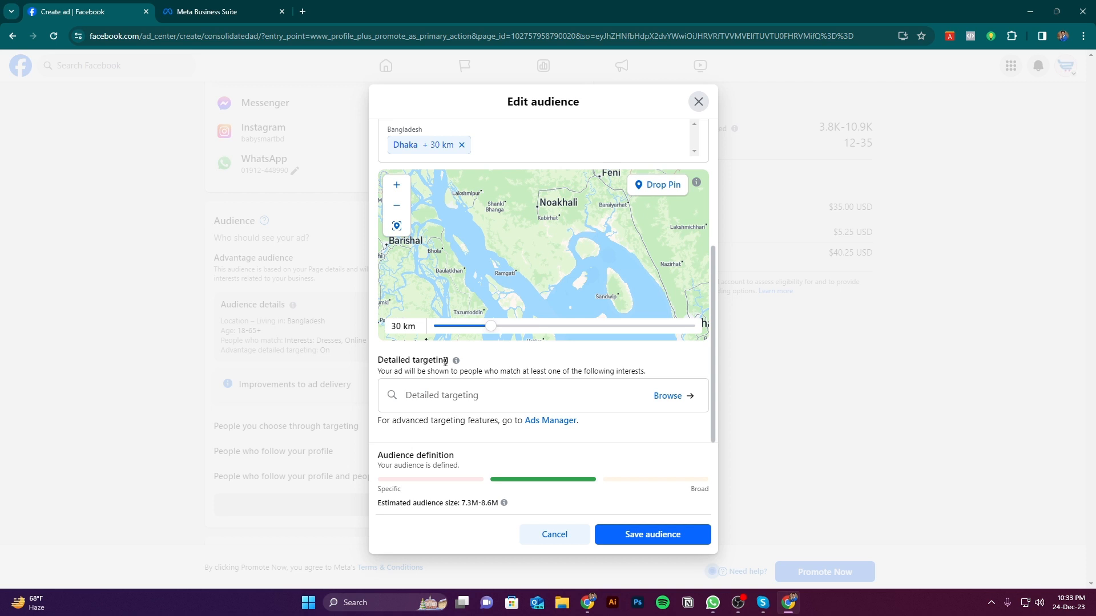
{"action": "triple_click", "coordinate": [445, 362]}
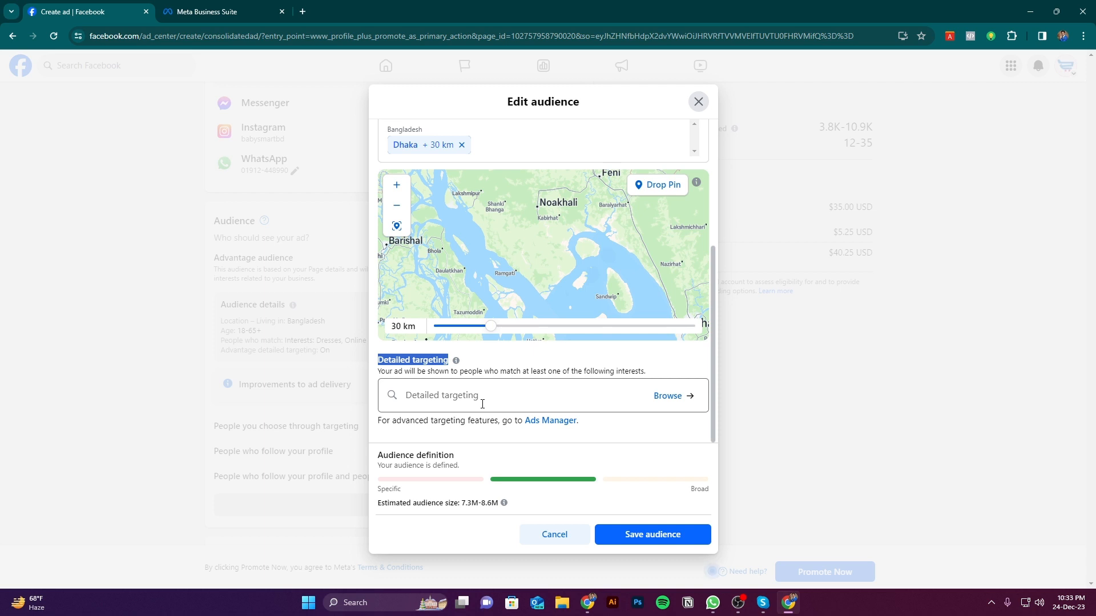
{"action": "left_click", "coordinate": [482, 404]}
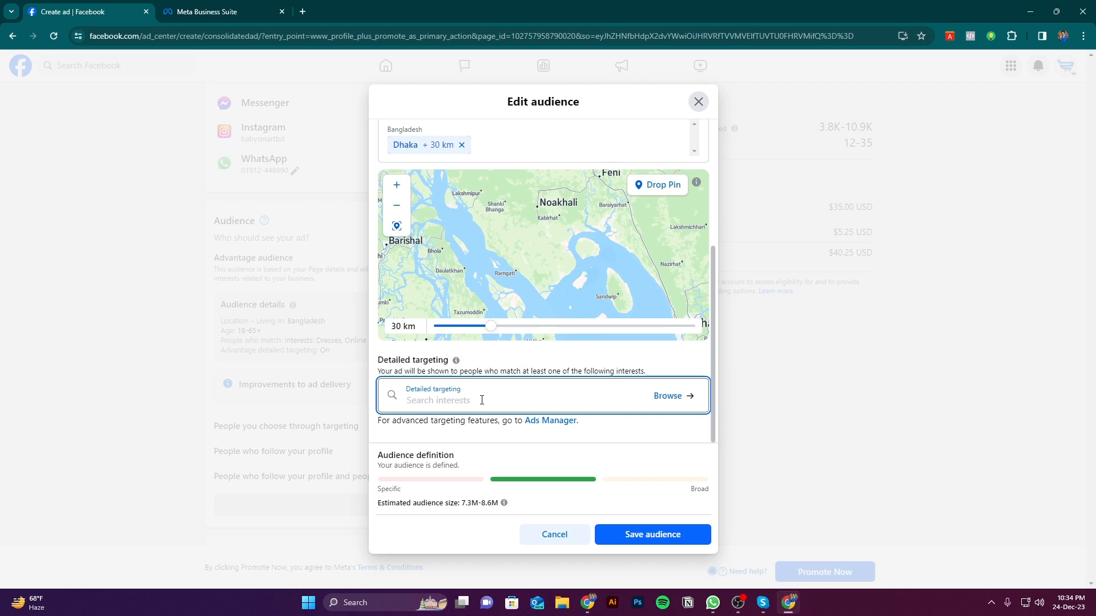
{"action": "scroll", "coordinate": [564, 256], "scroll_direction": "up", "scroll_amount": 3}
{"action": "scroll", "coordinate": [564, 256], "scroll_direction": "down", "scroll_amount": 3}
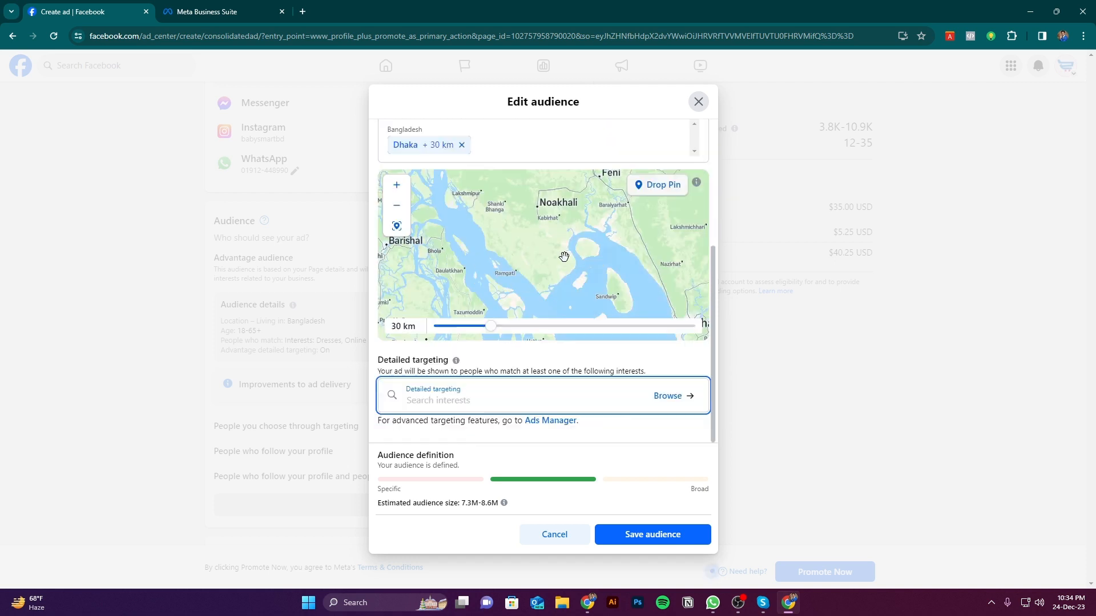
{"action": "scroll", "coordinate": [636, 314], "scroll_direction": "up", "scroll_amount": 1}
{"action": "scroll", "coordinate": [585, 276], "scroll_direction": "down", "scroll_amount": 1}
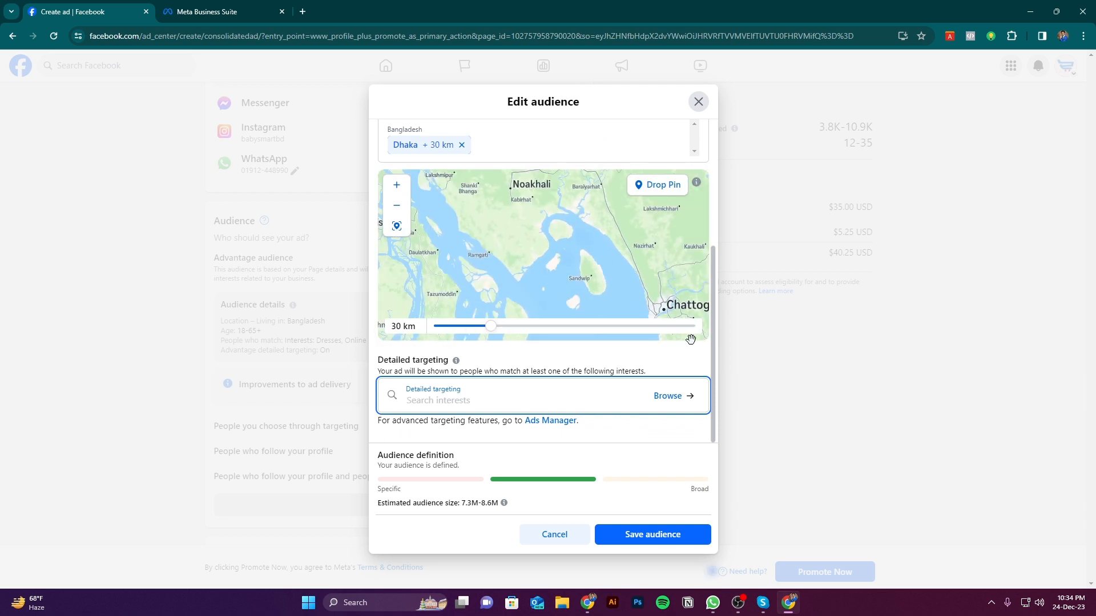
{"action": "scroll", "coordinate": [711, 351], "scroll_direction": "up", "scroll_amount": 2}
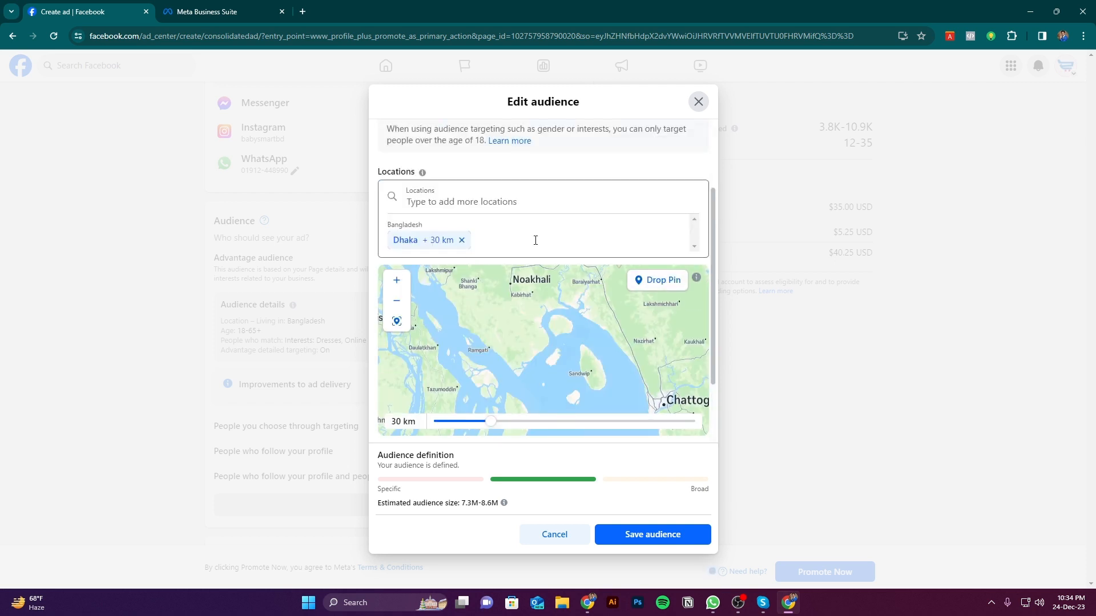
Search the detailed targeting for "Mother" and add the interest Motherhood (children and parenting)
{"action": "scroll", "coordinate": [656, 314], "scroll_direction": "down", "scroll_amount": 1}
{"action": "scroll", "coordinate": [706, 392], "scroll_direction": "down", "scroll_amount": 3}
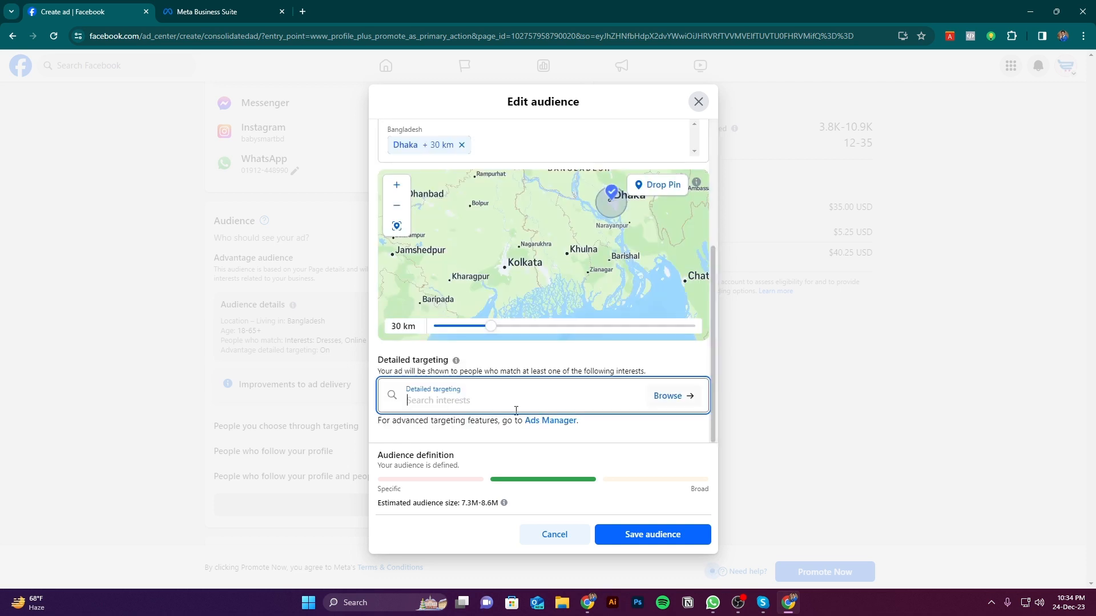
{"action": "left_click", "coordinate": [518, 412]}
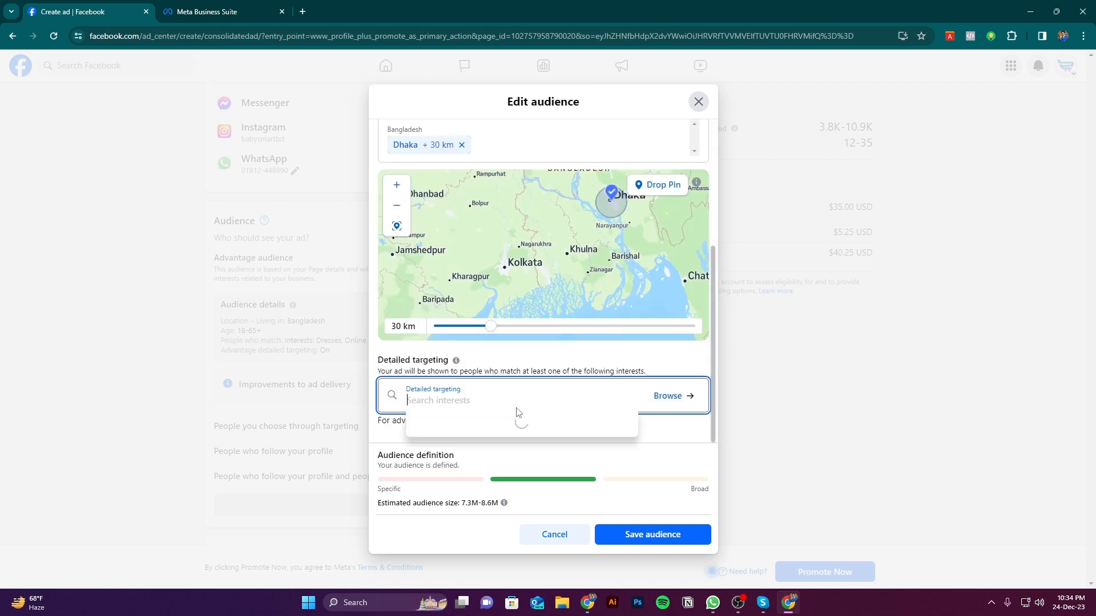
{"action": "type", "text": "Mother"}
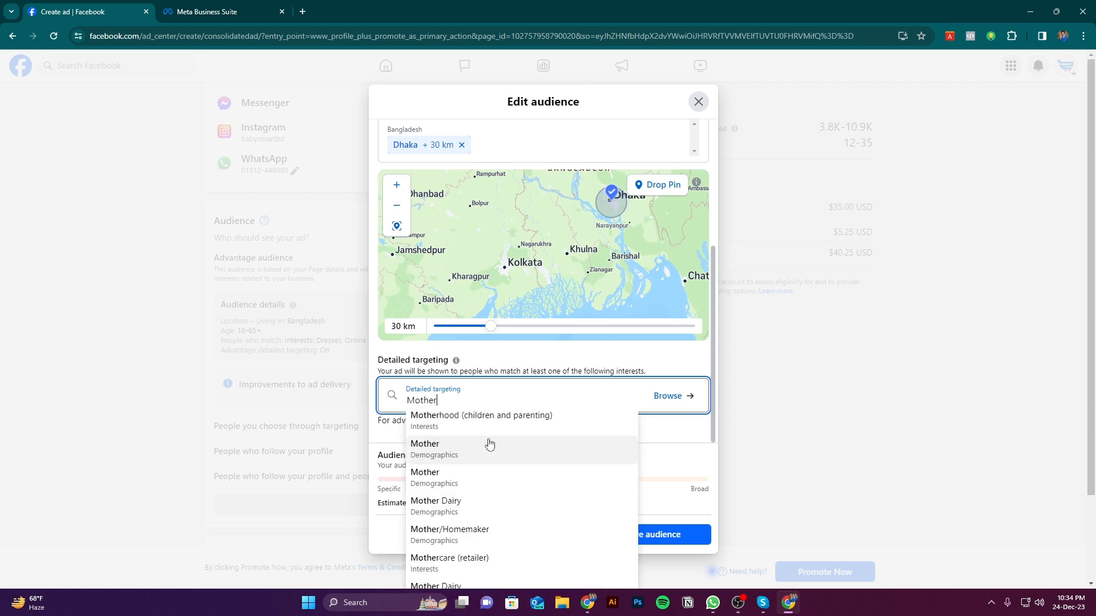
{"action": "scroll", "coordinate": [490, 444], "scroll_direction": "down", "scroll_amount": 2}
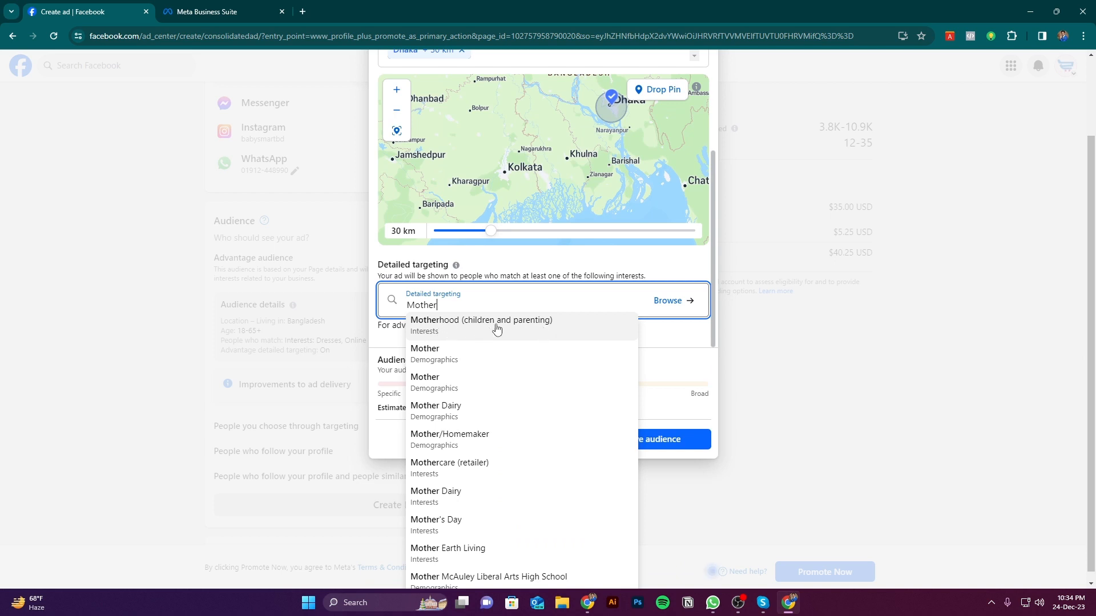
{"action": "left_click", "coordinate": [468, 331]}
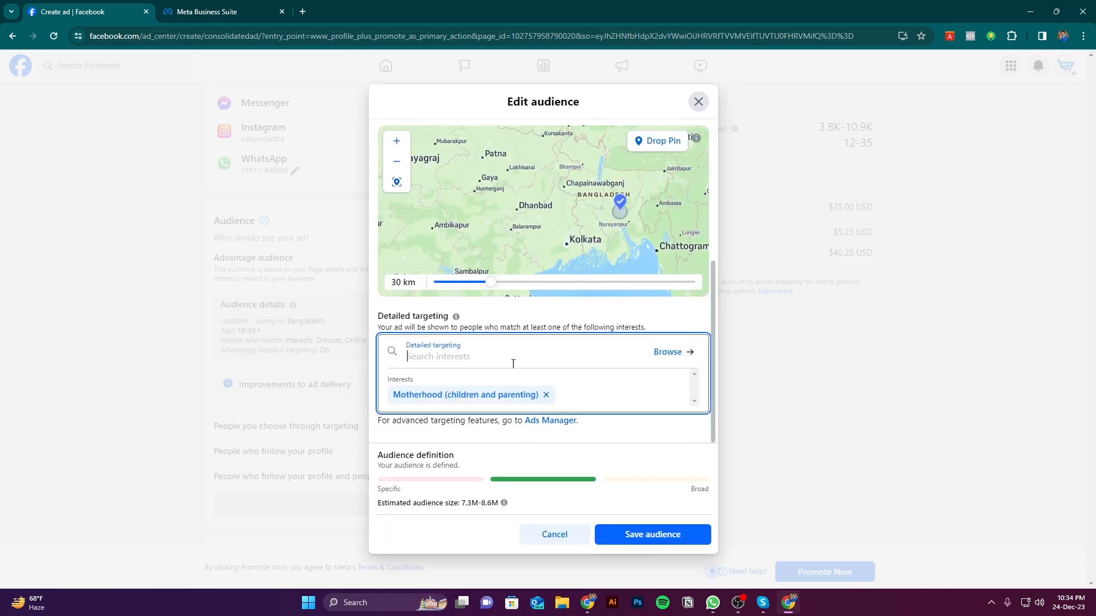
Add the interests Infant clothing (clothing) and Children's clothing (clothing) to the detailed targeting, searching for "Baby clothing" and "Children"
{"action": "type", "text": "Baby clothing"}
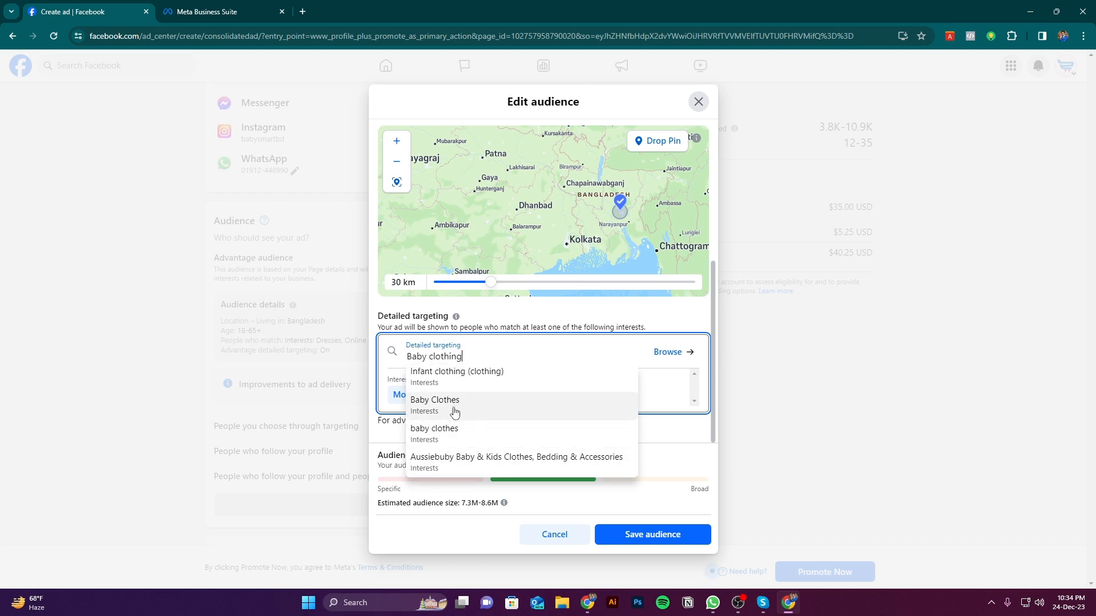
{"action": "left_click", "coordinate": [457, 376]}
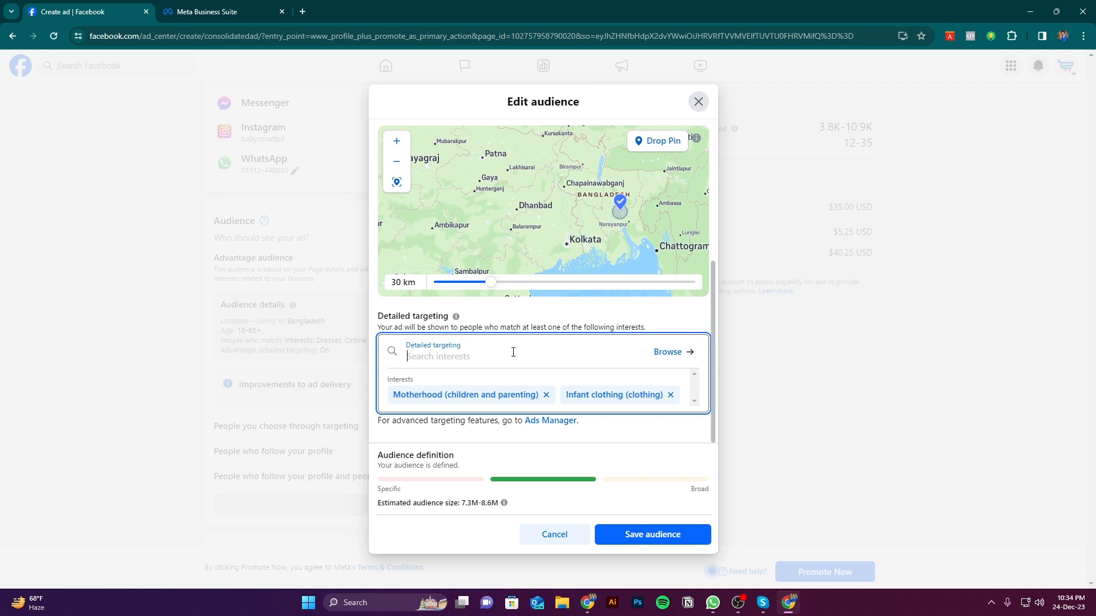
{"action": "type", "text": "Chil"}
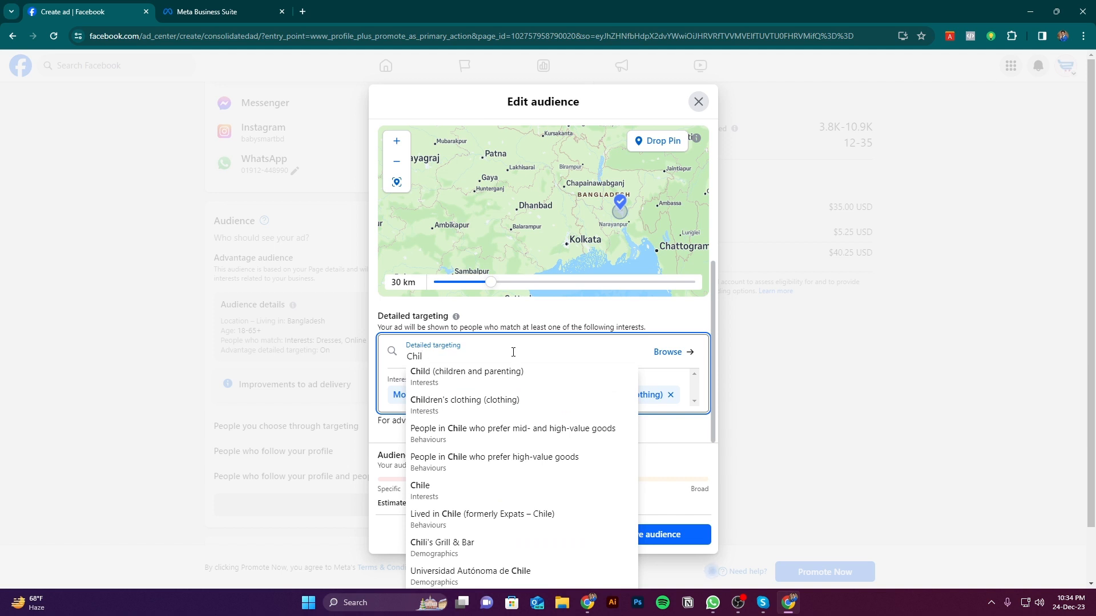
{"action": "type", "text": "dren"}
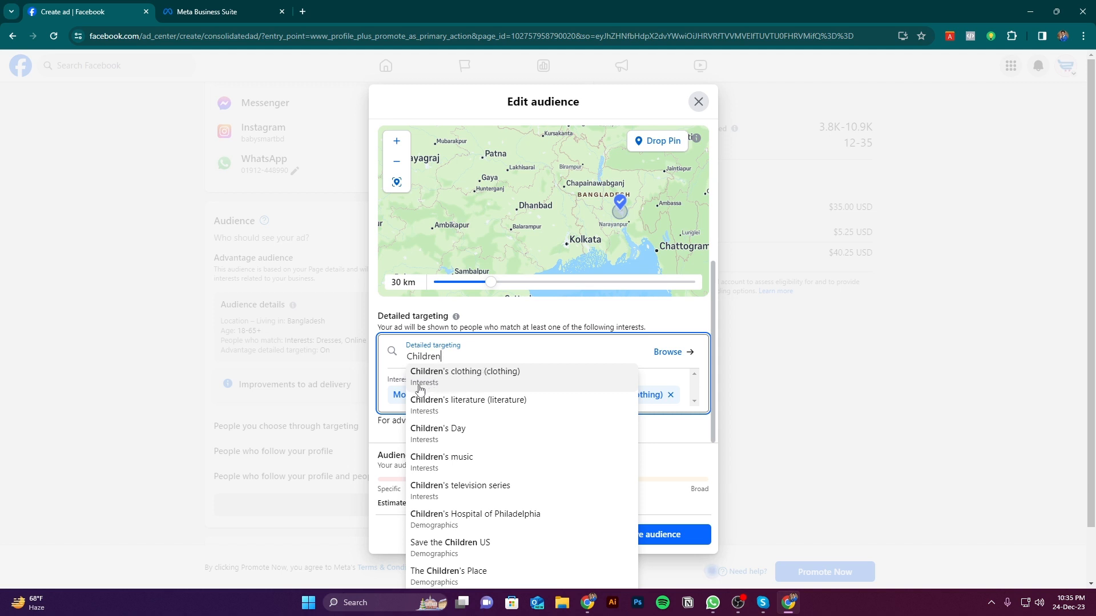
{"action": "left_click", "coordinate": [474, 379]}
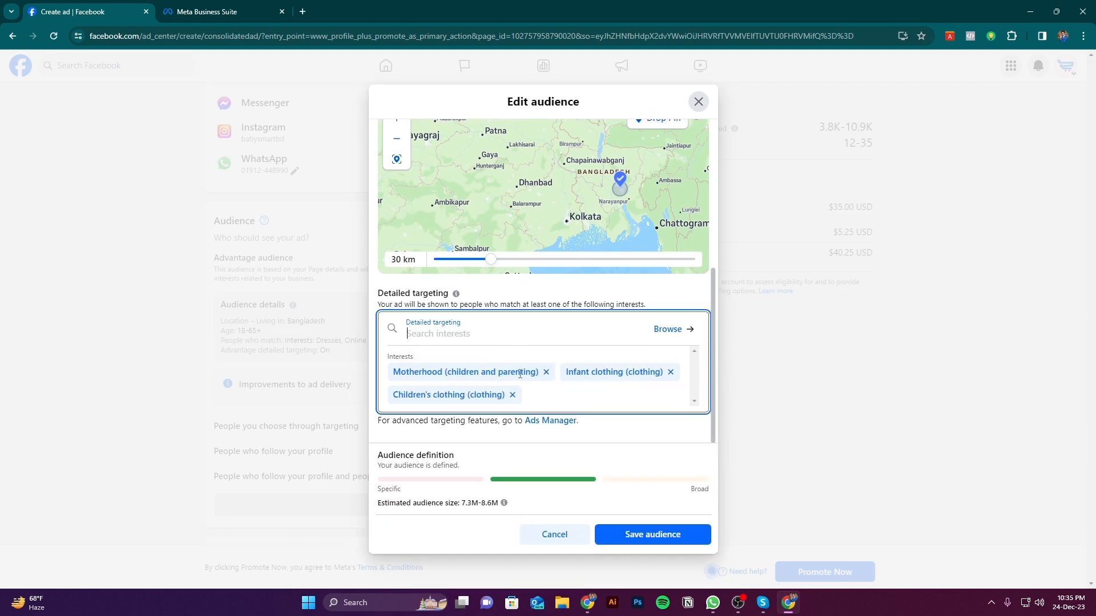
Review the audience's gender, age range, location radius and detailed targeting interests
{"action": "left_click", "coordinate": [479, 338]}
{"action": "scroll", "coordinate": [628, 394], "scroll_direction": "up", "scroll_amount": 2}
{"action": "scroll", "coordinate": [689, 393], "scroll_direction": "down", "scroll_amount": 2}
{"action": "scroll", "coordinate": [689, 393], "scroll_direction": "up", "scroll_amount": 2}
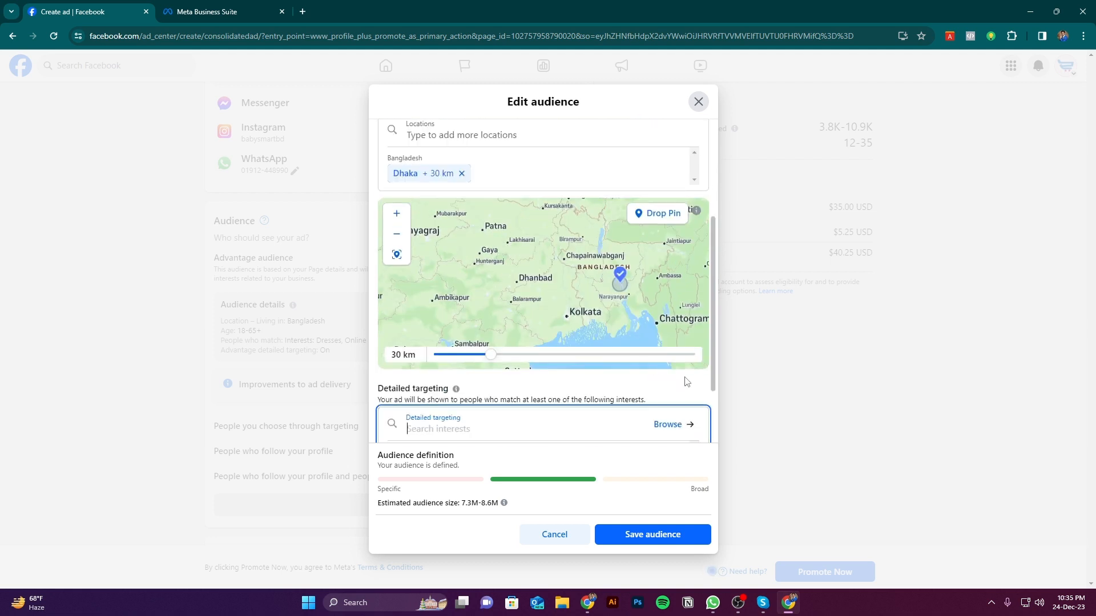
{"action": "scroll", "coordinate": [673, 348], "scroll_direction": "up", "scroll_amount": 4}
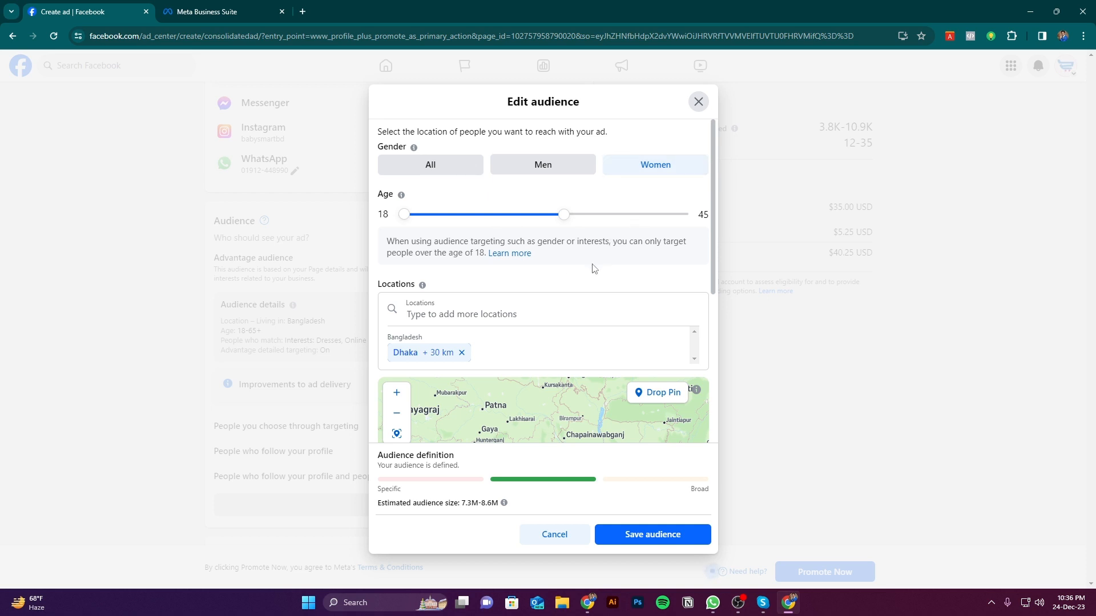
{"action": "scroll", "coordinate": [594, 269], "scroll_direction": "down", "scroll_amount": 5}
{"action": "scroll", "coordinate": [573, 268], "scroll_direction": "up", "scroll_amount": 2}
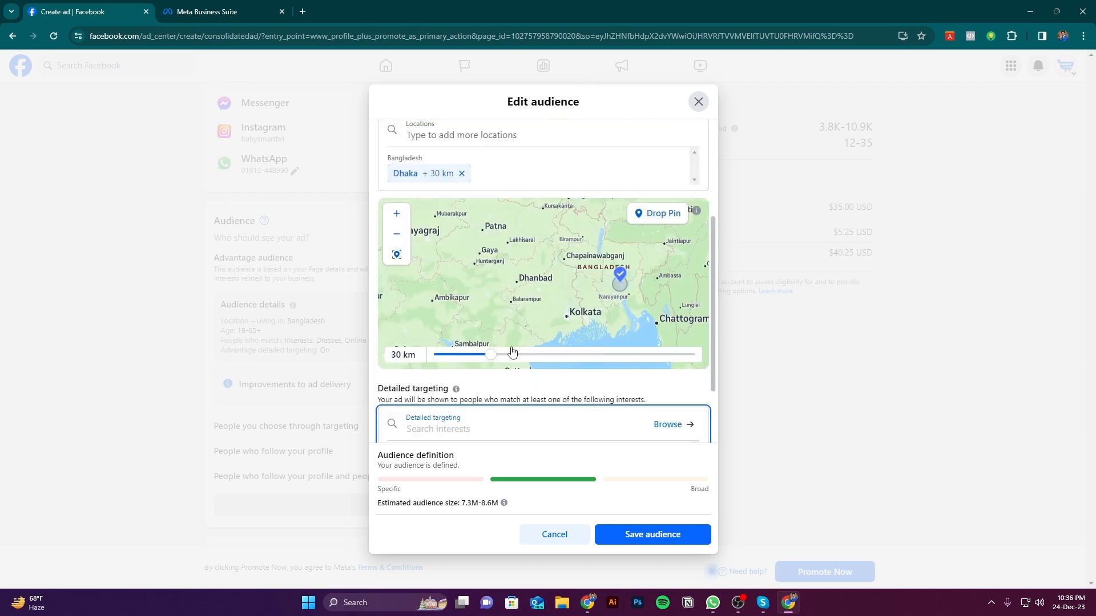
{"action": "scroll", "coordinate": [568, 286], "scroll_direction": "up", "scroll_amount": 2}
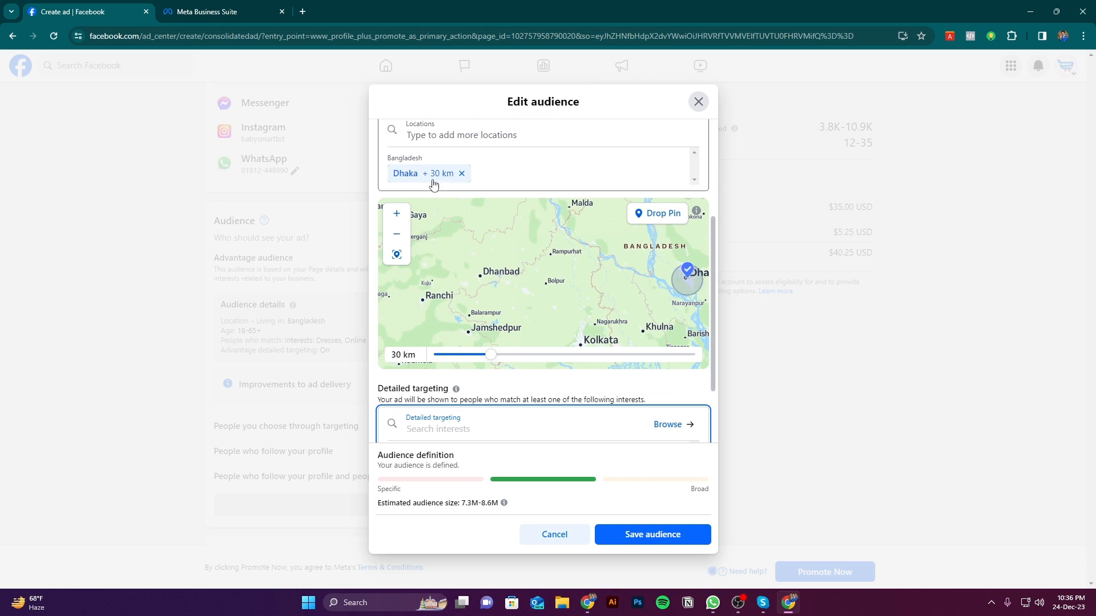
{"action": "scroll", "coordinate": [557, 303], "scroll_direction": "up", "scroll_amount": 2}
{"action": "scroll", "coordinate": [647, 398], "scroll_direction": "up", "scroll_amount": 5}
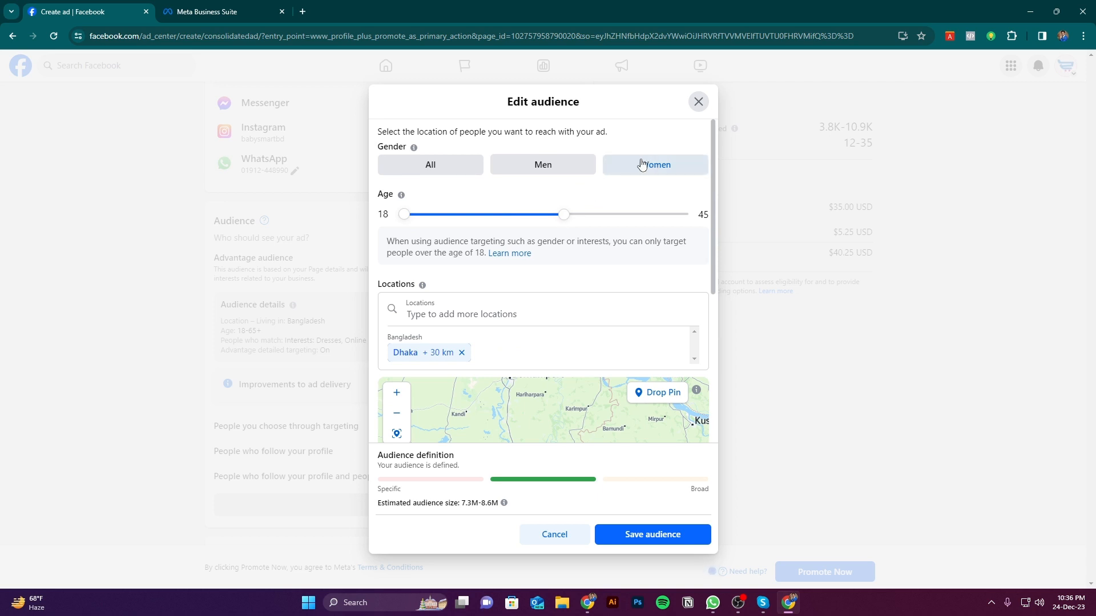
{"action": "scroll", "coordinate": [650, 358], "scroll_direction": "down", "scroll_amount": 5}
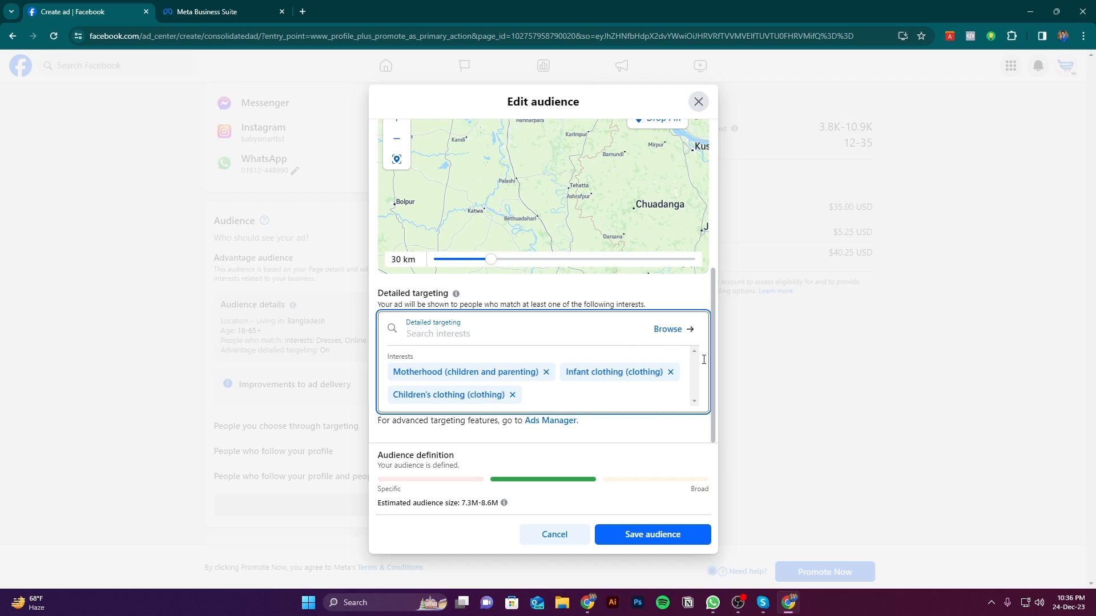
{"action": "scroll", "coordinate": [704, 360], "scroll_direction": "up", "scroll_amount": 4}
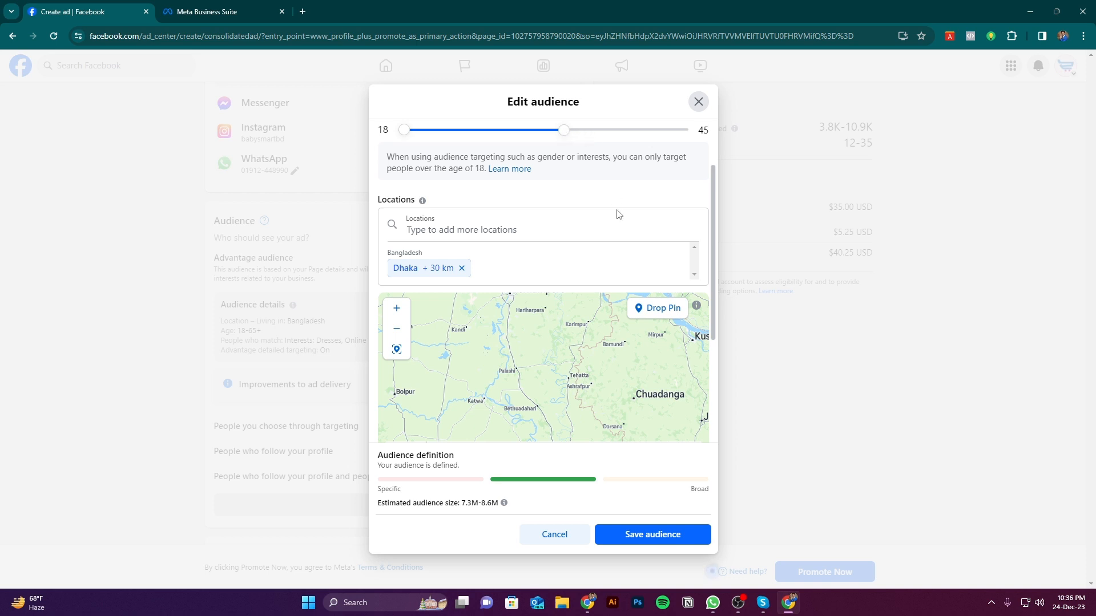
{"action": "scroll", "coordinate": [510, 434], "scroll_direction": "down", "scroll_amount": 3}
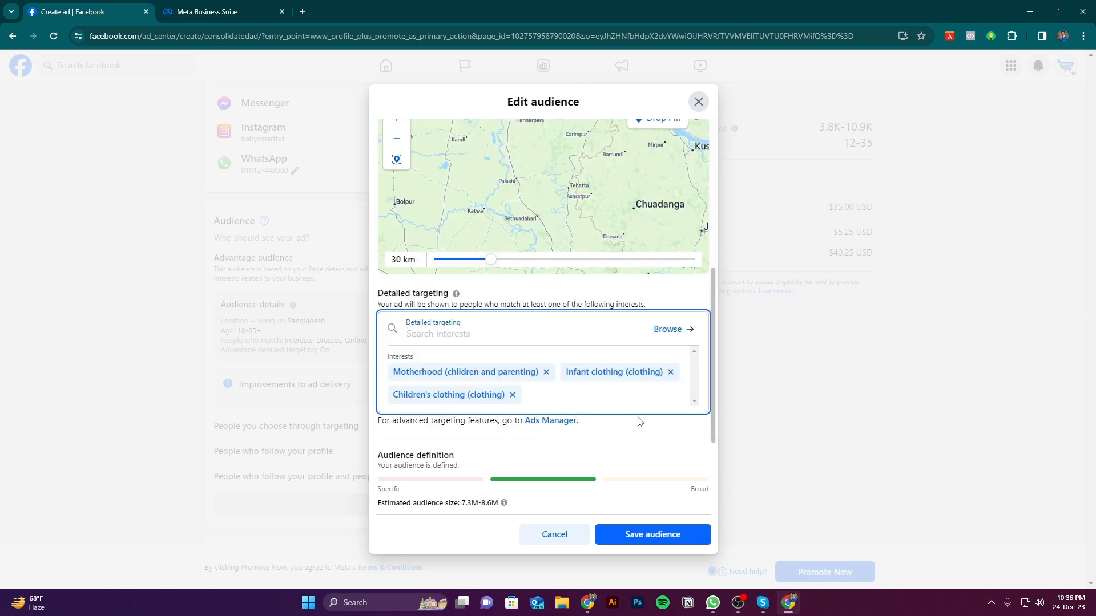
{"action": "scroll", "coordinate": [514, 343], "scroll_direction": "up", "scroll_amount": 3}
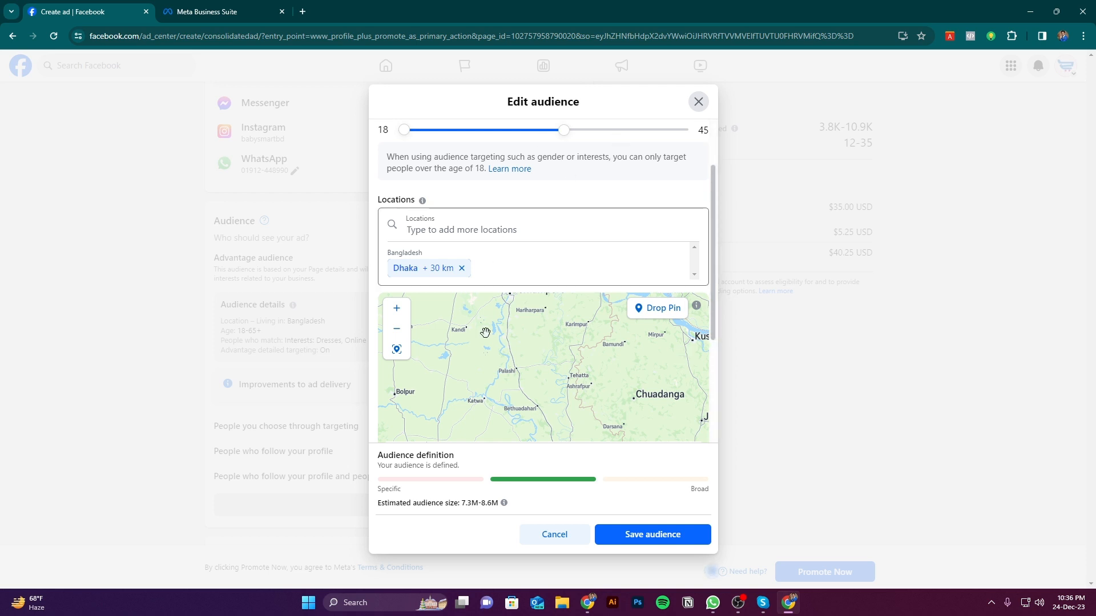
Look over the Dhaka location map, the selected interests, and the gender and age settings in the audience editor
{"action": "scroll", "coordinate": [542, 395], "scroll_direction": "down", "scroll_amount": 2}
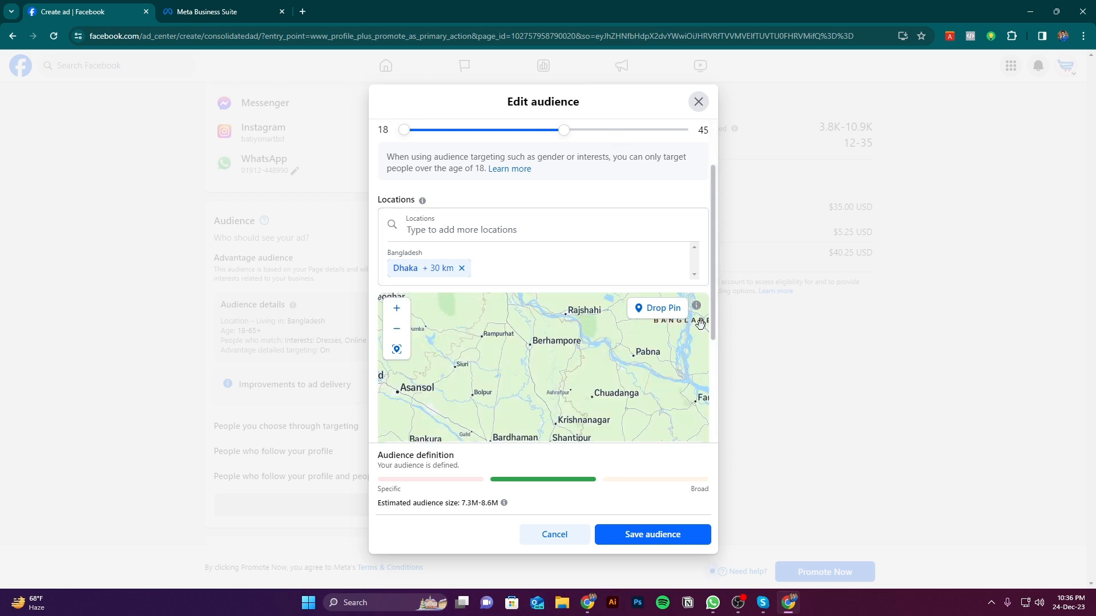
{"action": "scroll", "coordinate": [713, 367], "scroll_direction": "down", "scroll_amount": 1}
{"action": "scroll", "coordinate": [713, 366], "scroll_direction": "down", "scroll_amount": 3}
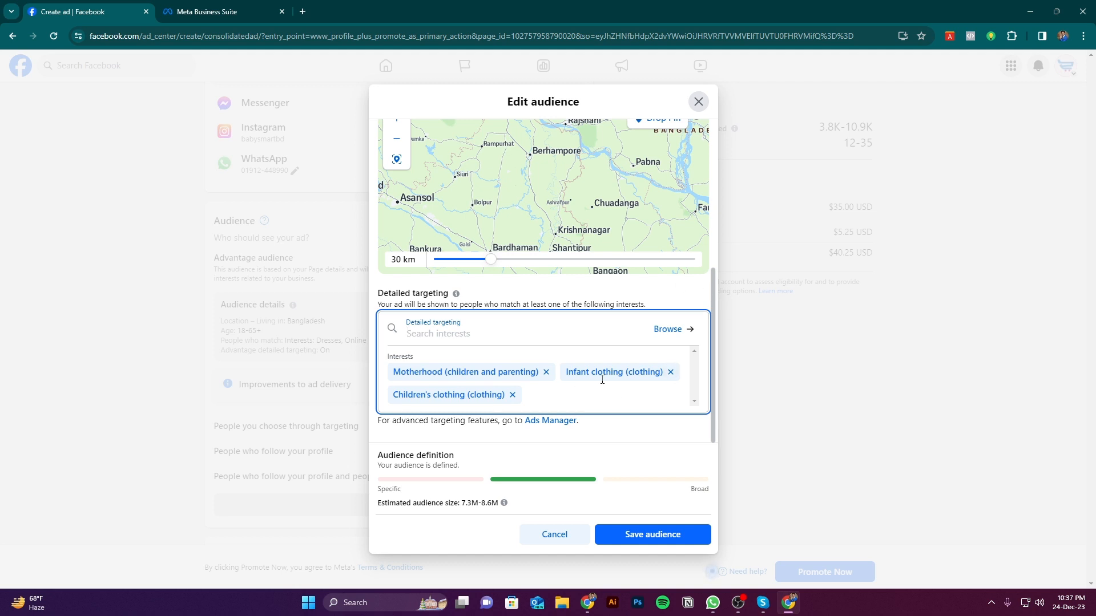
{"action": "left_click_drag", "start_coordinate": [714, 316], "coordinate": [714, 172]}
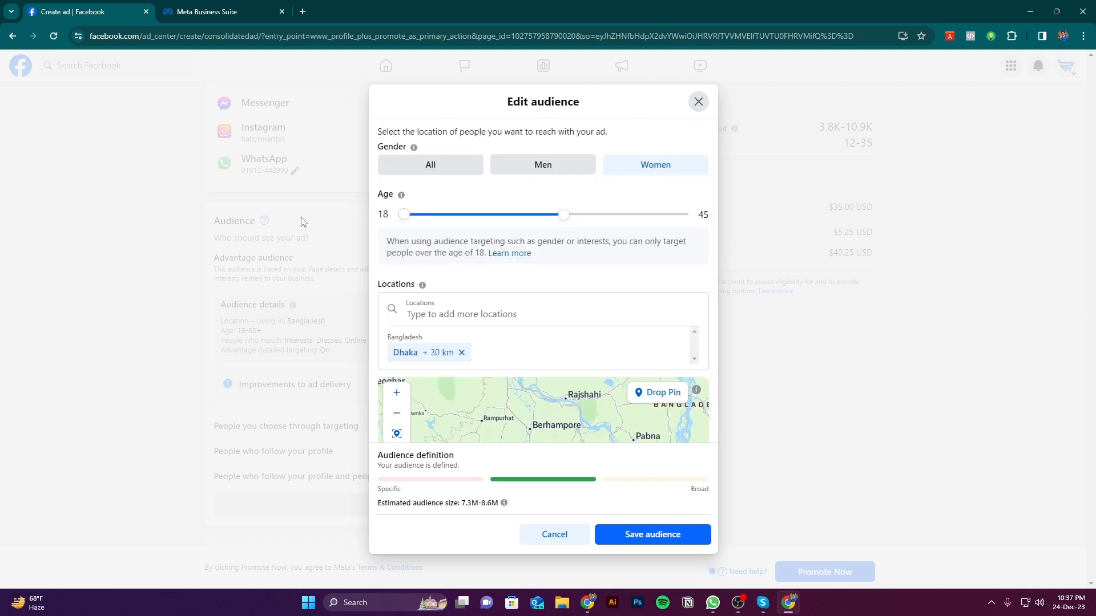
{"action": "scroll", "coordinate": [544, 394], "scroll_direction": "down", "scroll_amount": 5}
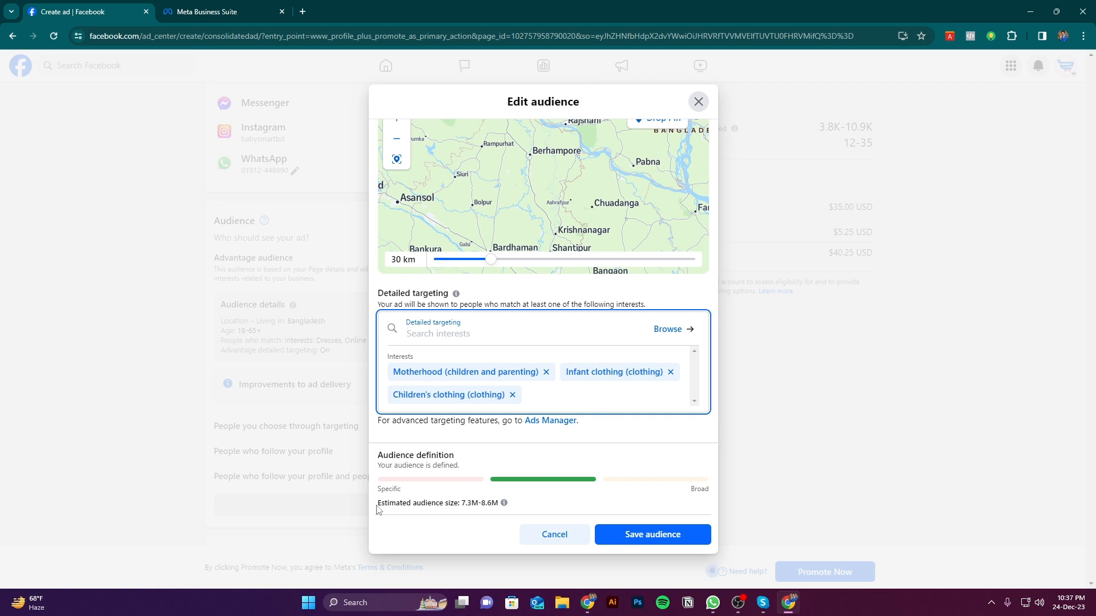
Examine the estimated audience size and the specific-to-broad audience definition scale for the current targeting
{"action": "left_click_drag", "start_coordinate": [377, 503], "coordinate": [498, 505]}
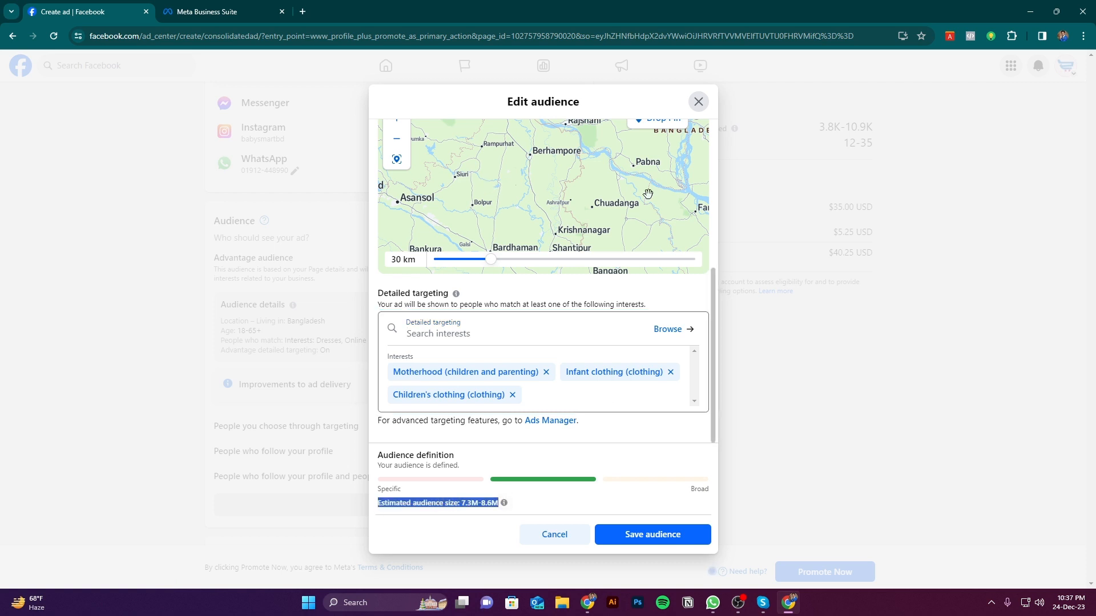
{"action": "left_click", "coordinate": [471, 504]}
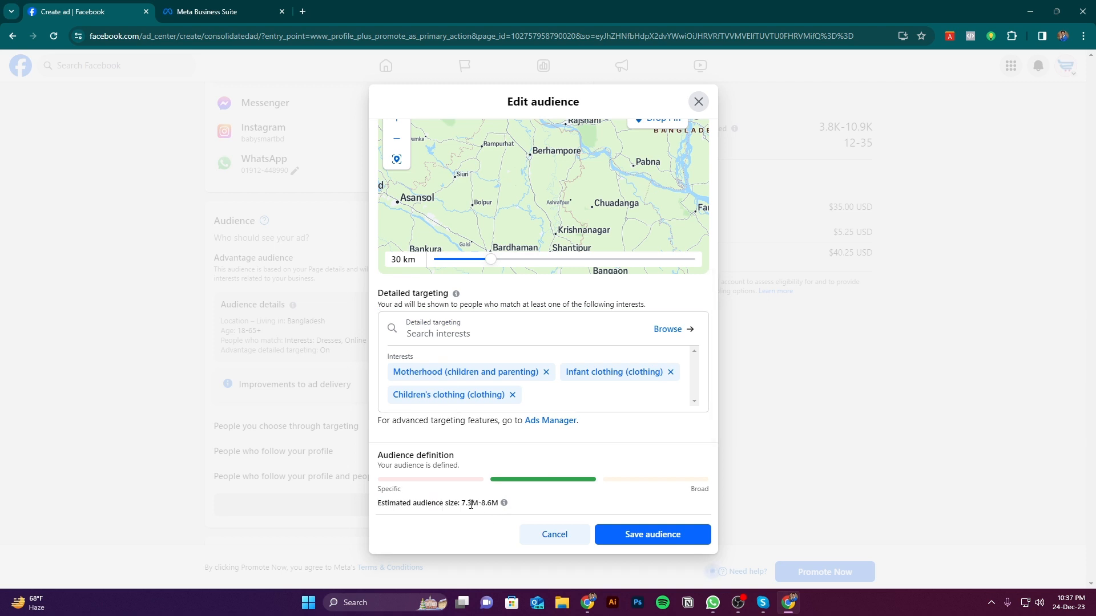
{"action": "left_click_drag", "start_coordinate": [466, 505], "coordinate": [497, 506]}
{"action": "left_click", "coordinate": [464, 505]}
{"action": "mouse_move", "coordinate": [481, 502]}
{"action": "left_mouse_down"}
{"action": "mouse_move", "coordinate": [502, 505]}
{"action": "mouse_move", "coordinate": [489, 505]}
{"action": "left_mouse_up"}
{"action": "left_click", "coordinate": [474, 505]}
{"action": "left_click_drag", "start_coordinate": [462, 504], "coordinate": [499, 504]}
{"action": "left_click", "coordinate": [479, 503]}
{"action": "left_click_drag", "start_coordinate": [379, 485], "coordinate": [424, 486]}
{"action": "left_click", "coordinate": [548, 484]}
Set the audience's maximum age to 23 and lower it further, checking the estimated audience size each time
{"action": "scroll", "coordinate": [631, 300], "scroll_direction": "up", "scroll_amount": 5}
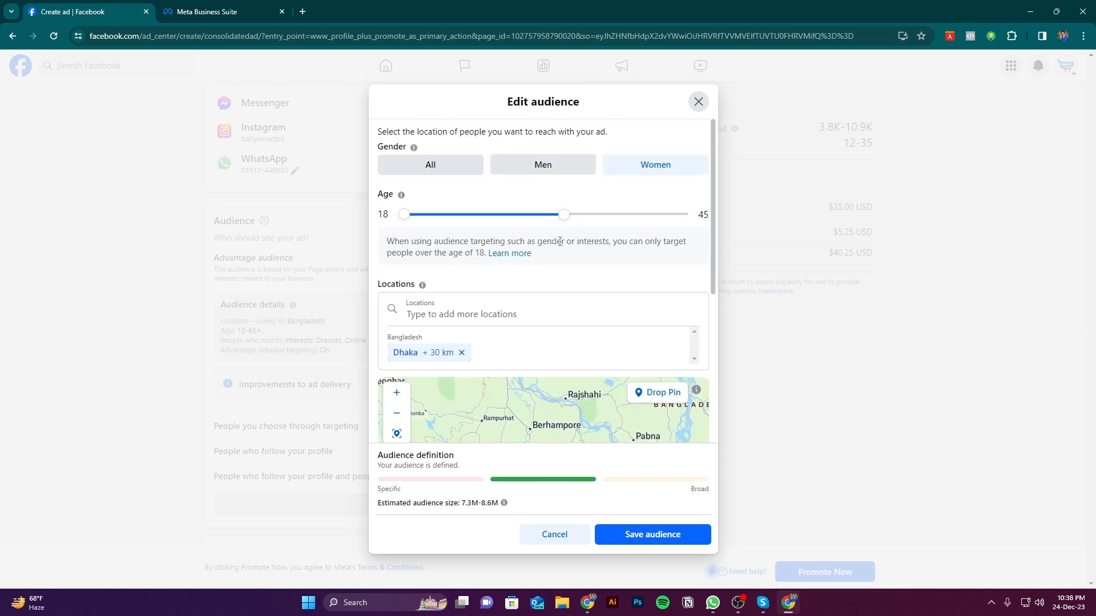
{"action": "left_click_drag", "start_coordinate": [565, 220], "coordinate": [430, 224]}
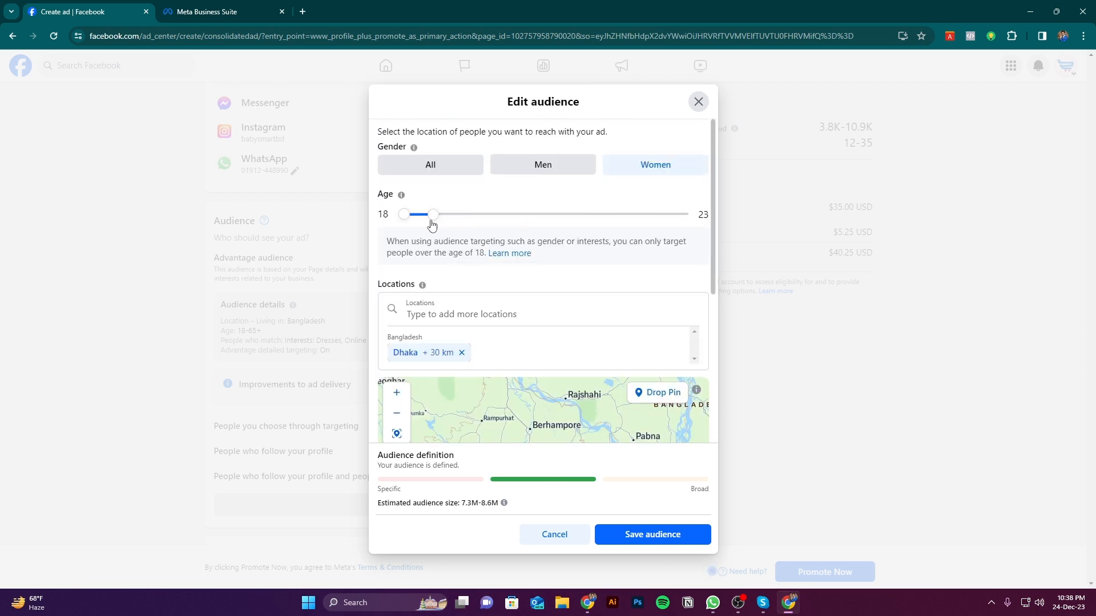
{"action": "scroll", "coordinate": [614, 322], "scroll_direction": "down", "scroll_amount": 3}
{"action": "scroll", "coordinate": [617, 325], "scroll_direction": "down", "scroll_amount": 2}
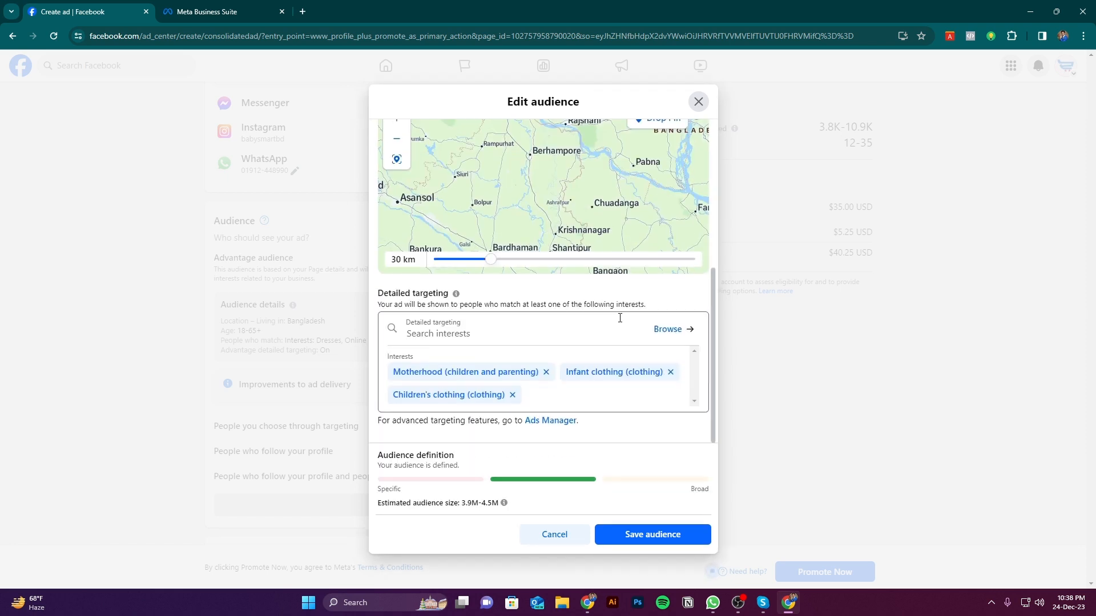
{"action": "scroll", "coordinate": [622, 314], "scroll_direction": "up", "scroll_amount": 5}
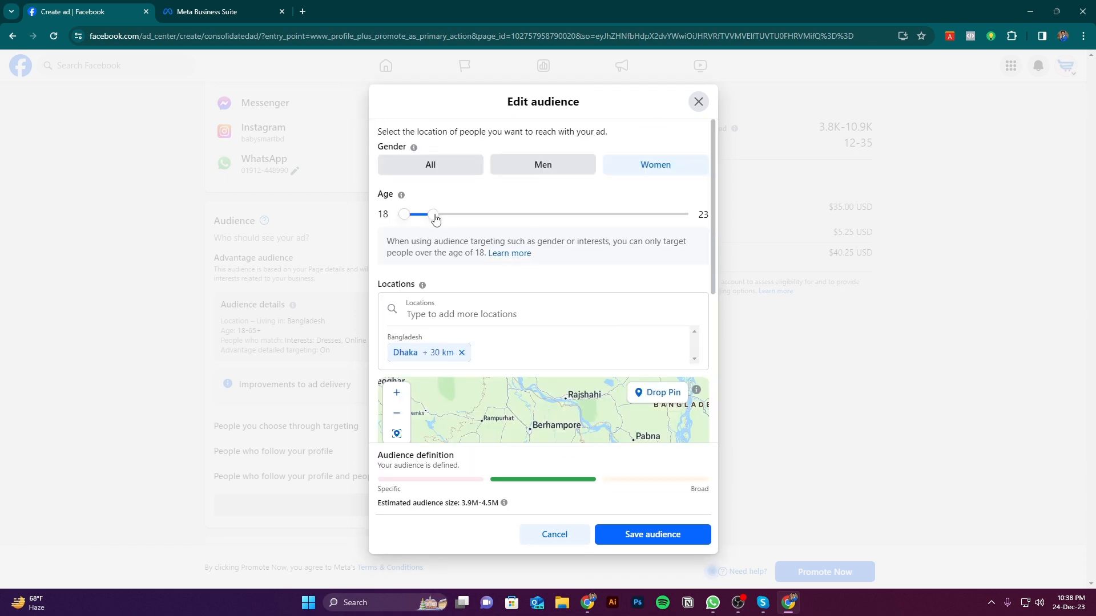
{"action": "left_click_drag", "start_coordinate": [436, 217], "coordinate": [412, 222]}
{"action": "scroll", "coordinate": [628, 314], "scroll_direction": "down", "scroll_amount": 5}
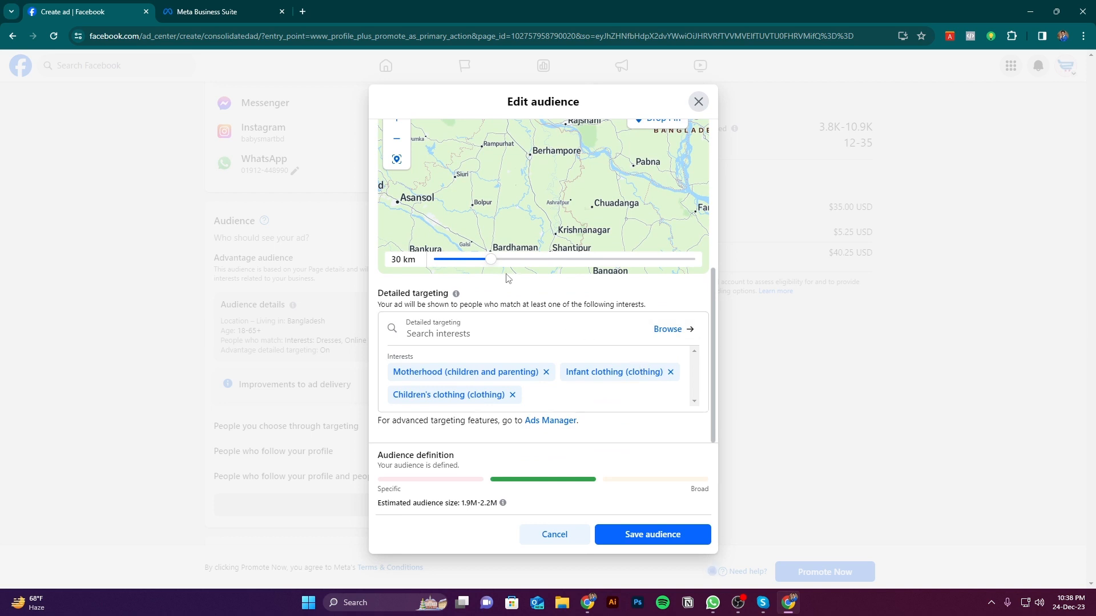
Reduce the radius around Dhaka to 18 km and set the age range to 58–65+, checking the estimated audience size
{"action": "left_click_drag", "start_coordinate": [490, 262], "coordinate": [437, 265]}
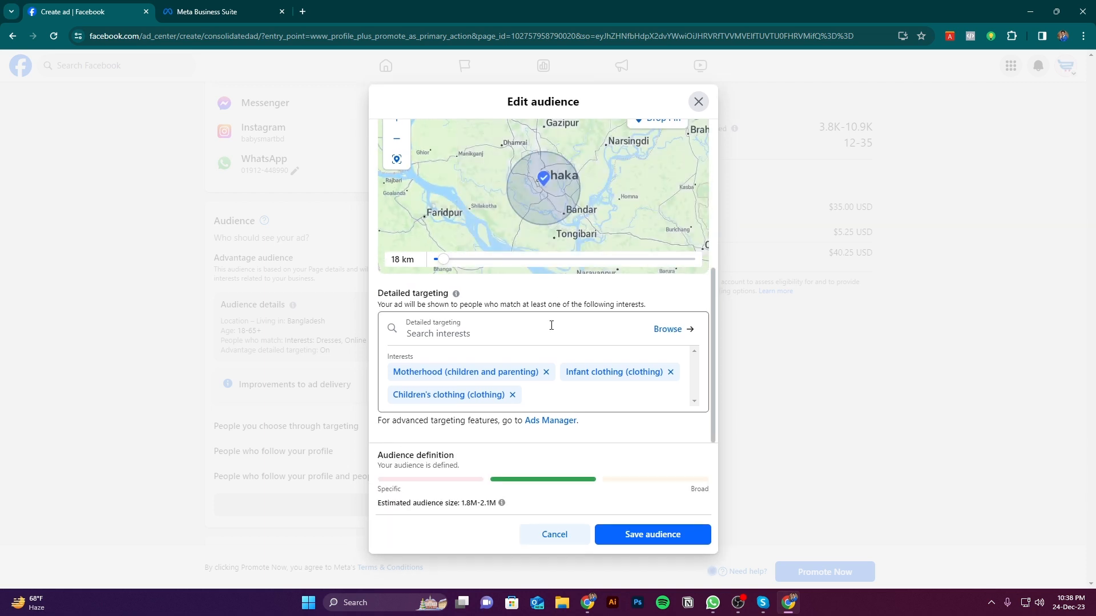
{"action": "scroll", "coordinate": [550, 321], "scroll_direction": "up", "scroll_amount": 5}
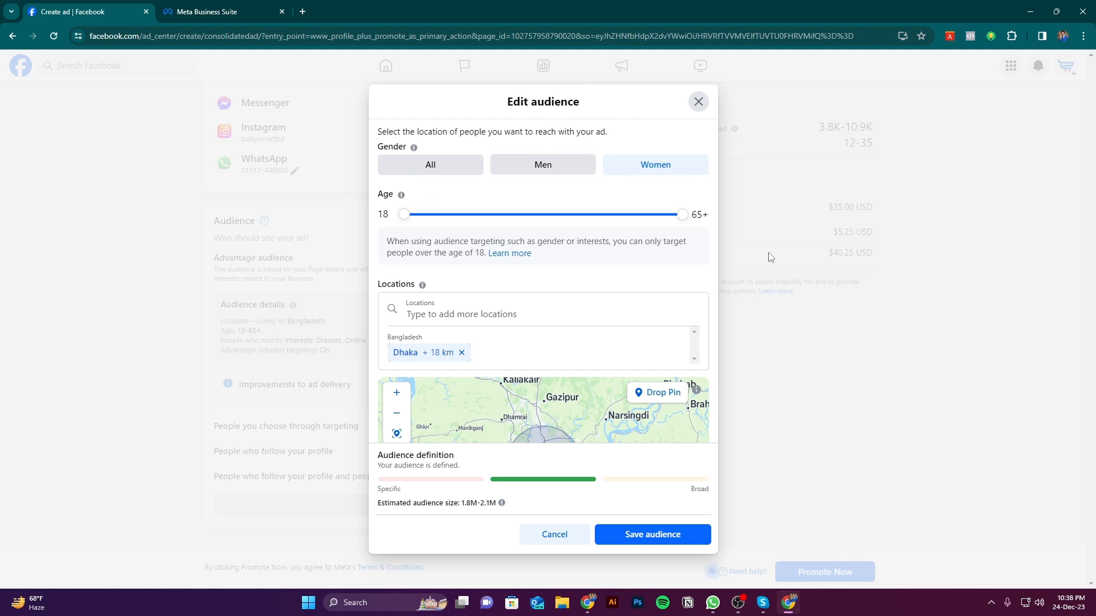
{"action": "left_click", "coordinate": [632, 240]}
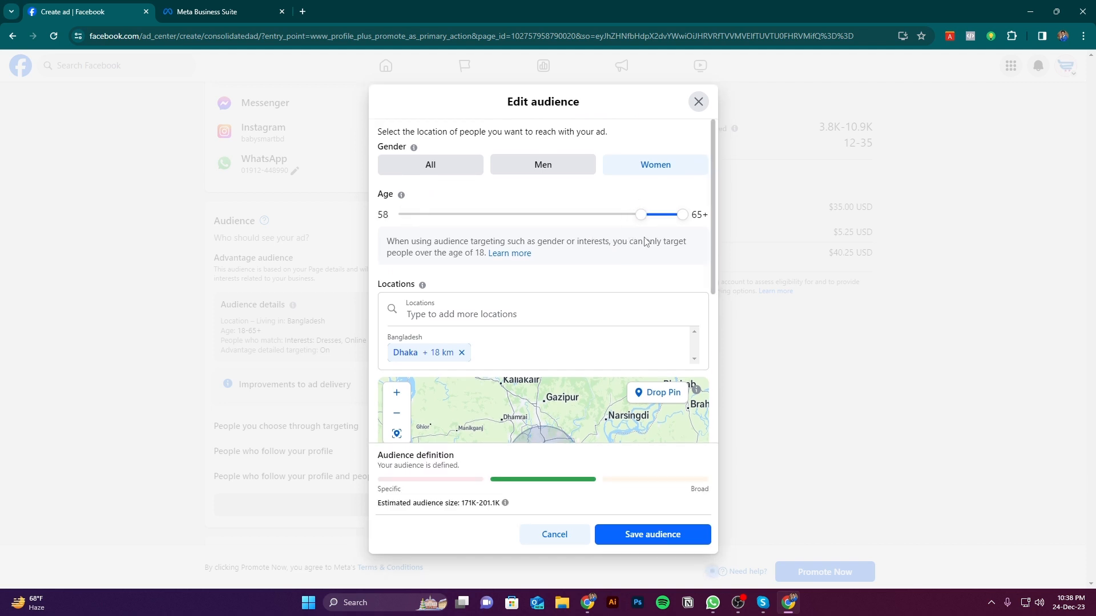
{"action": "scroll", "coordinate": [645, 245], "scroll_direction": "down", "scroll_amount": 4}
{"action": "scroll", "coordinate": [680, 373], "scroll_direction": "down", "scroll_amount": 2}
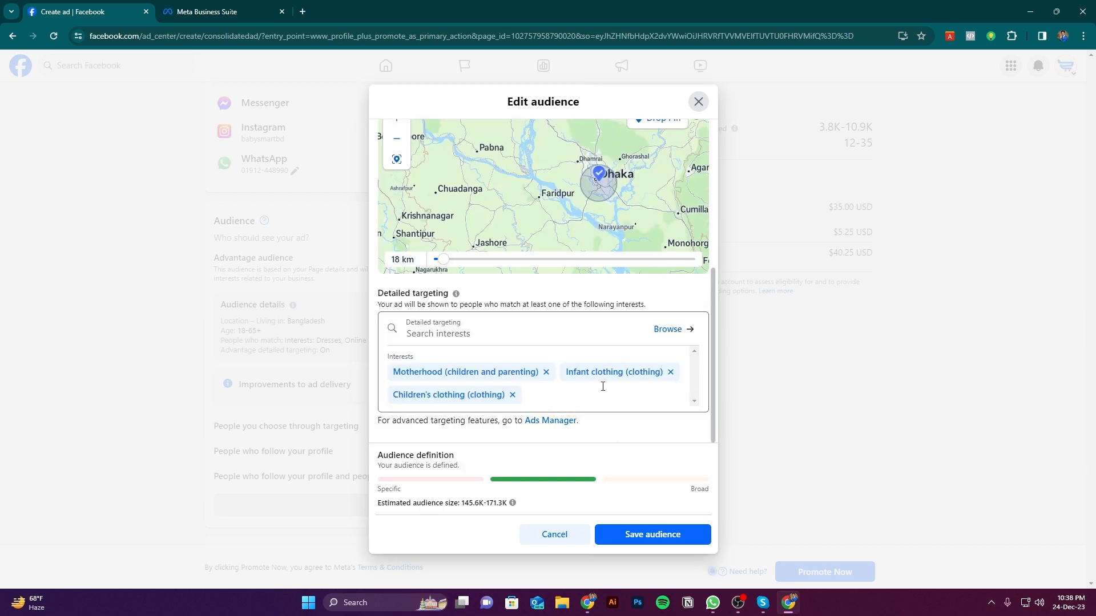
{"action": "scroll", "coordinate": [602, 264], "scroll_direction": "up", "scroll_amount": 2}
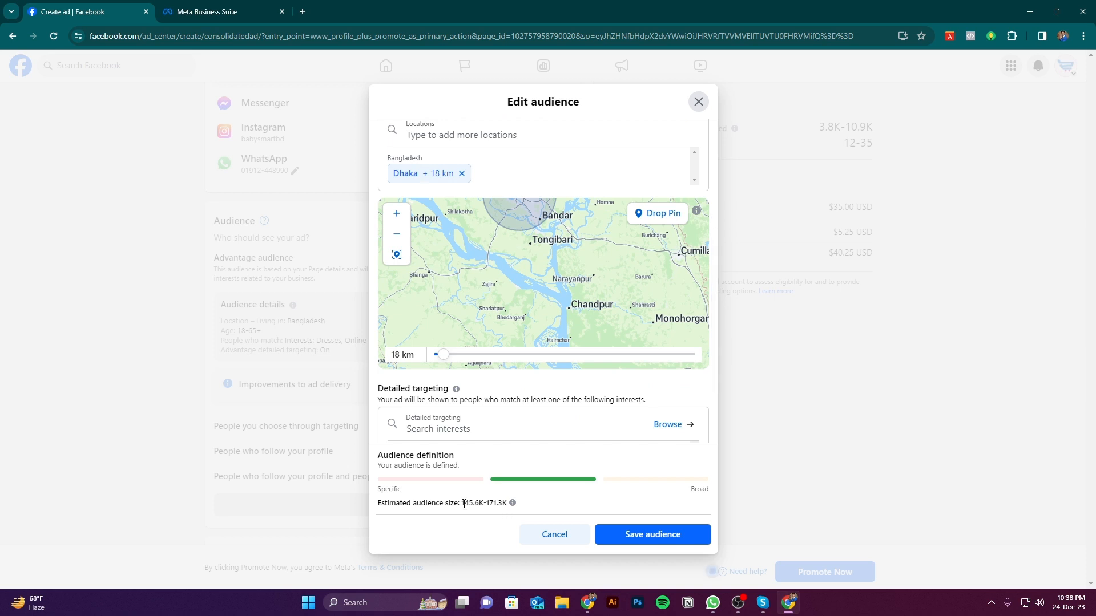
{"action": "left_click_drag", "start_coordinate": [463, 503], "coordinate": [503, 504]}
{"action": "left_click", "coordinate": [490, 503]}
Set the audience's age range to 29–46
{"action": "scroll", "coordinate": [701, 275], "scroll_direction": "up", "scroll_amount": 3}
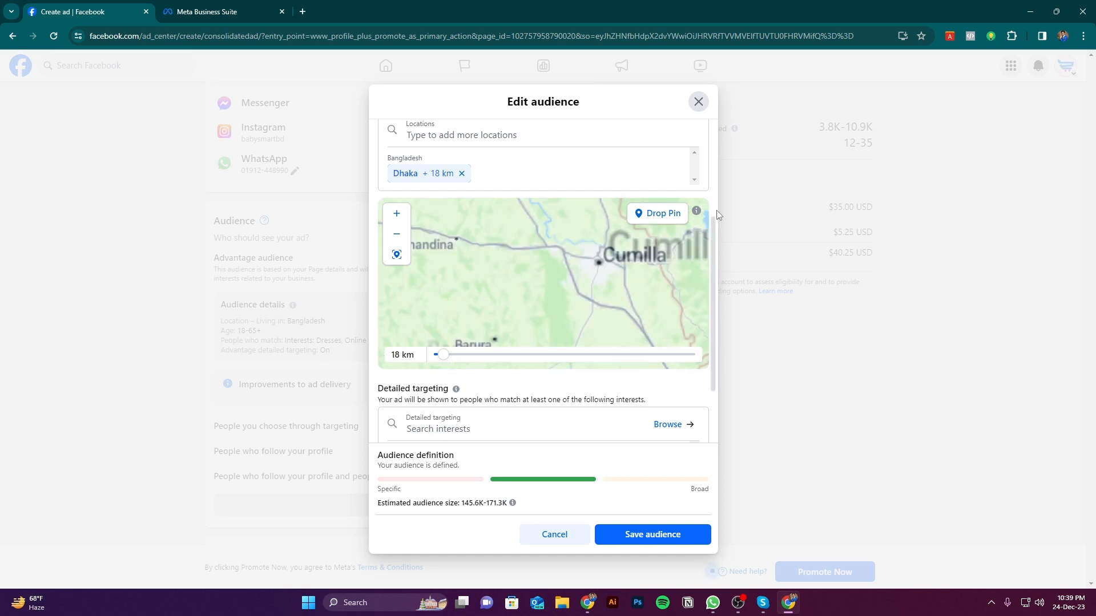
{"action": "scroll", "coordinate": [706, 197], "scroll_direction": "up", "scroll_amount": 3}
{"action": "scroll", "coordinate": [706, 196], "scroll_direction": "up", "scroll_amount": 1}
{"action": "left_click_drag", "start_coordinate": [640, 213], "coordinate": [469, 215]}
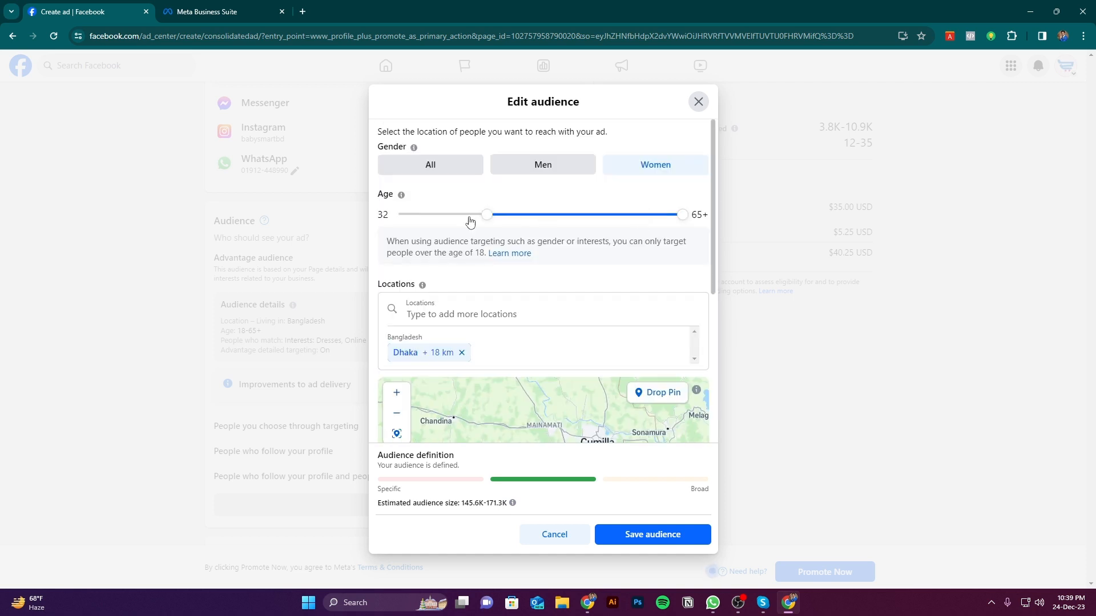
{"action": "left_click_drag", "start_coordinate": [682, 252], "coordinate": [569, 248]}
{"action": "scroll", "coordinate": [643, 296], "scroll_direction": "down", "scroll_amount": 2}
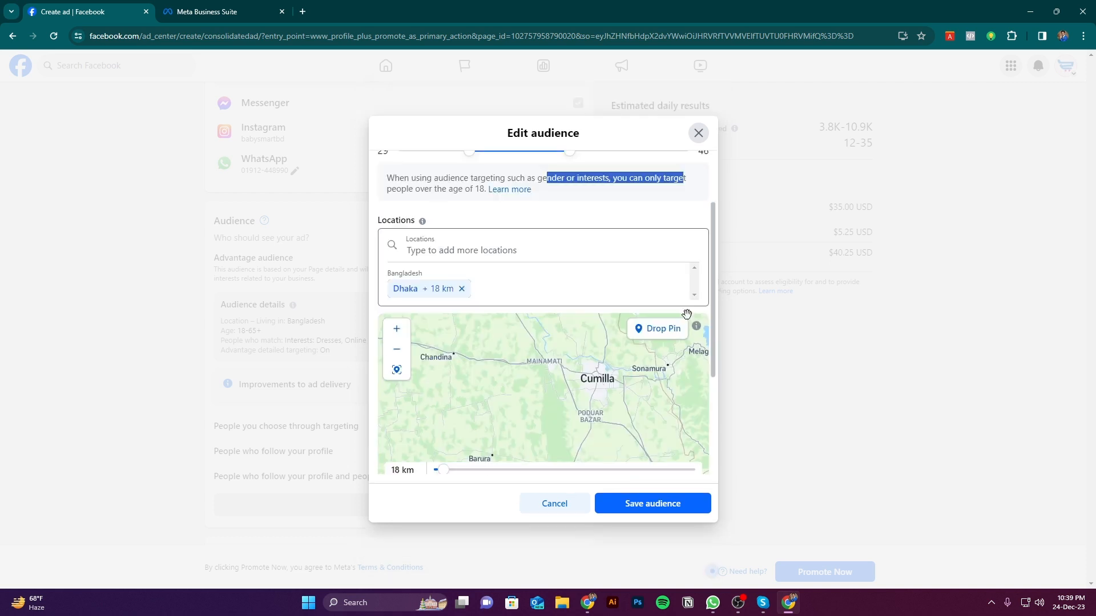
{"action": "left_click", "coordinate": [556, 486]}
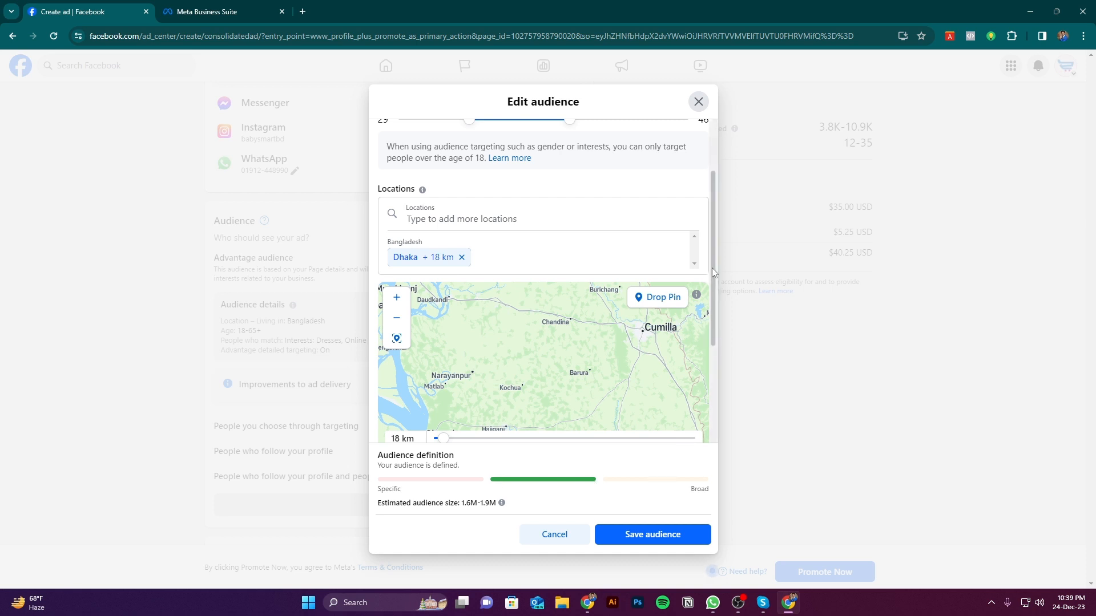
Check the detailed targeting interests, the location map and the audience definition for the changed age range
{"action": "left_click_drag", "start_coordinate": [711, 269], "coordinate": [717, 365]}
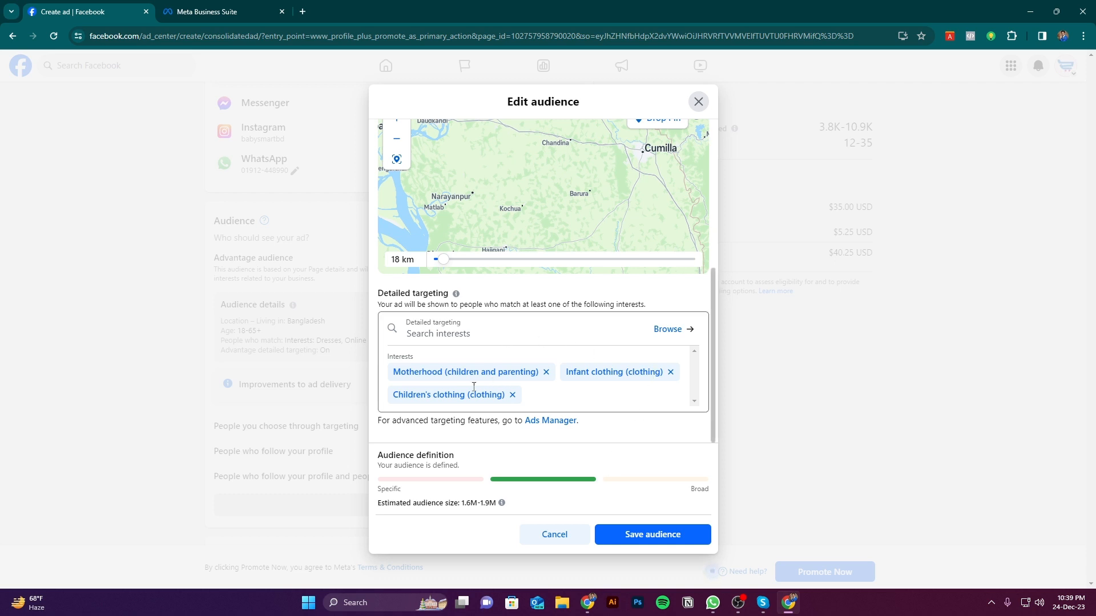
{"action": "scroll", "coordinate": [567, 389], "scroll_direction": "up", "scroll_amount": 2}
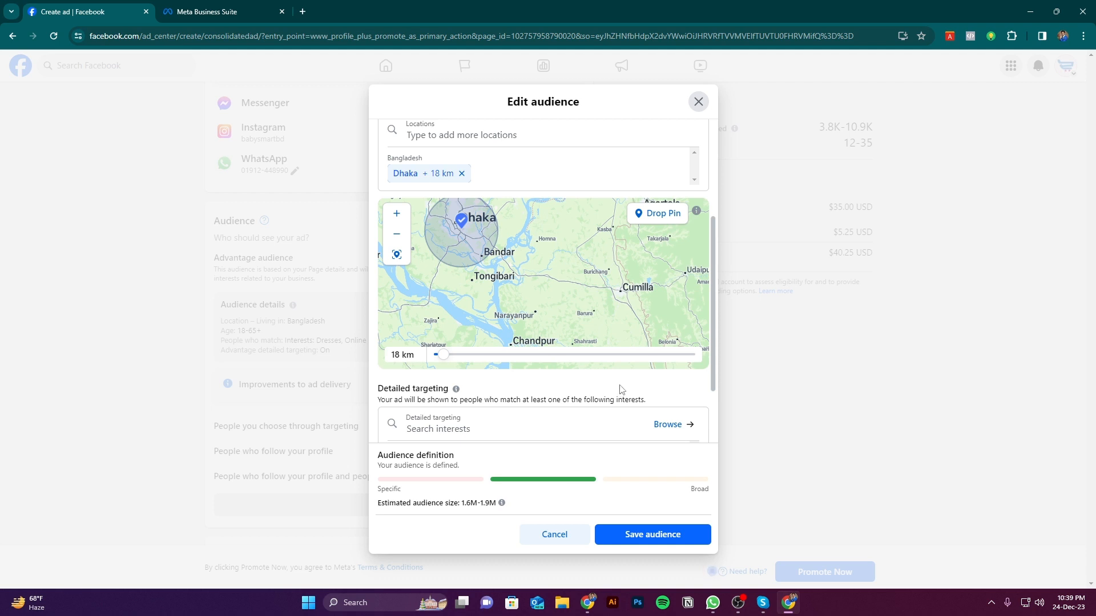
{"action": "scroll", "coordinate": [622, 389], "scroll_direction": "down", "scroll_amount": 2}
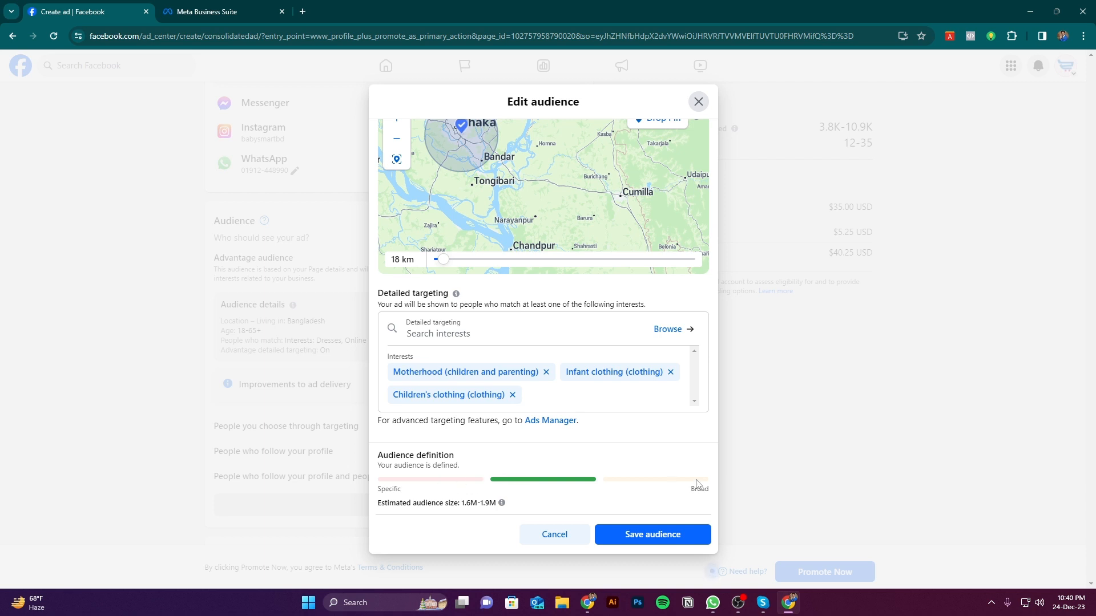
{"action": "left_click_drag", "start_coordinate": [701, 492], "coordinate": [706, 491]}
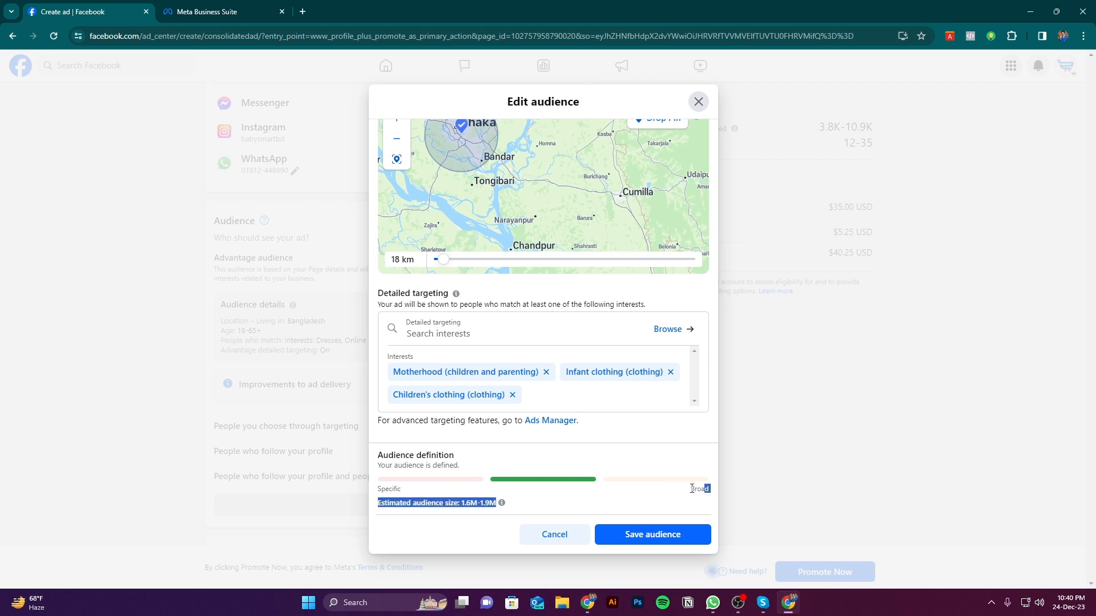
{"action": "left_click", "coordinate": [666, 496]}
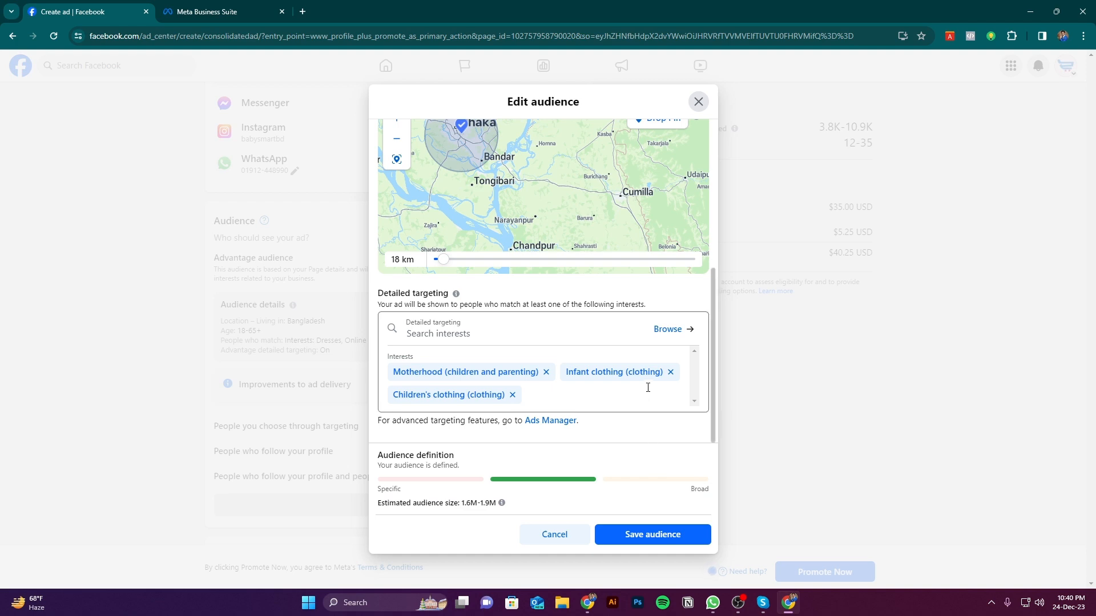
Centre the location map on the 18 km circle around Dhaka and close the audience editor without saving
{"action": "scroll", "coordinate": [656, 342], "scroll_direction": "up", "scroll_amount": 3}
{"action": "scroll", "coordinate": [656, 331], "scroll_direction": "down", "scroll_amount": 3}
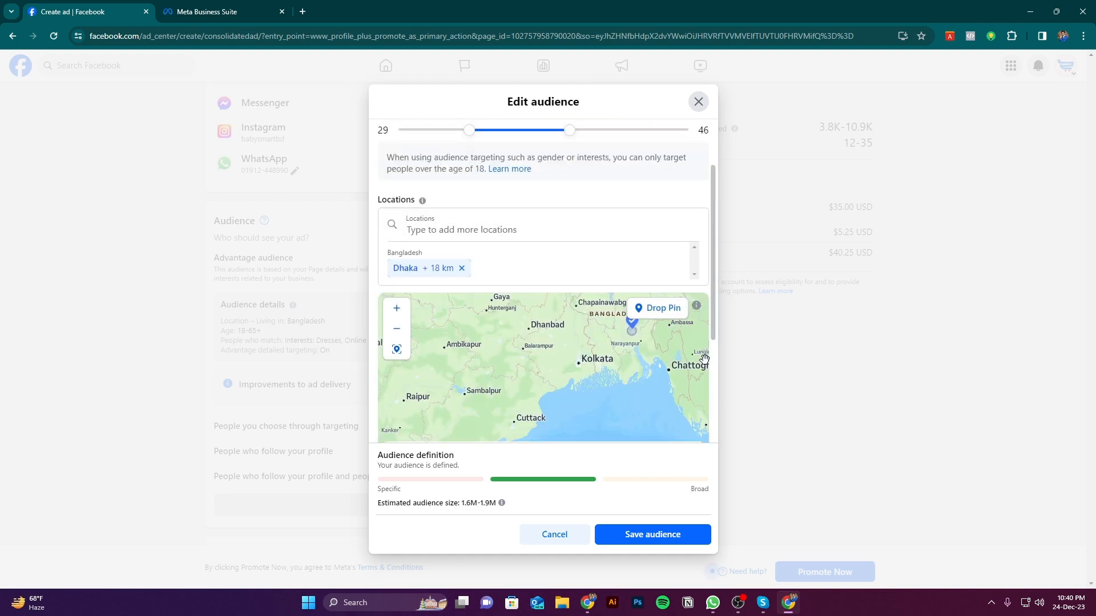
{"action": "scroll", "coordinate": [671, 347], "scroll_direction": "up", "scroll_amount": 2}
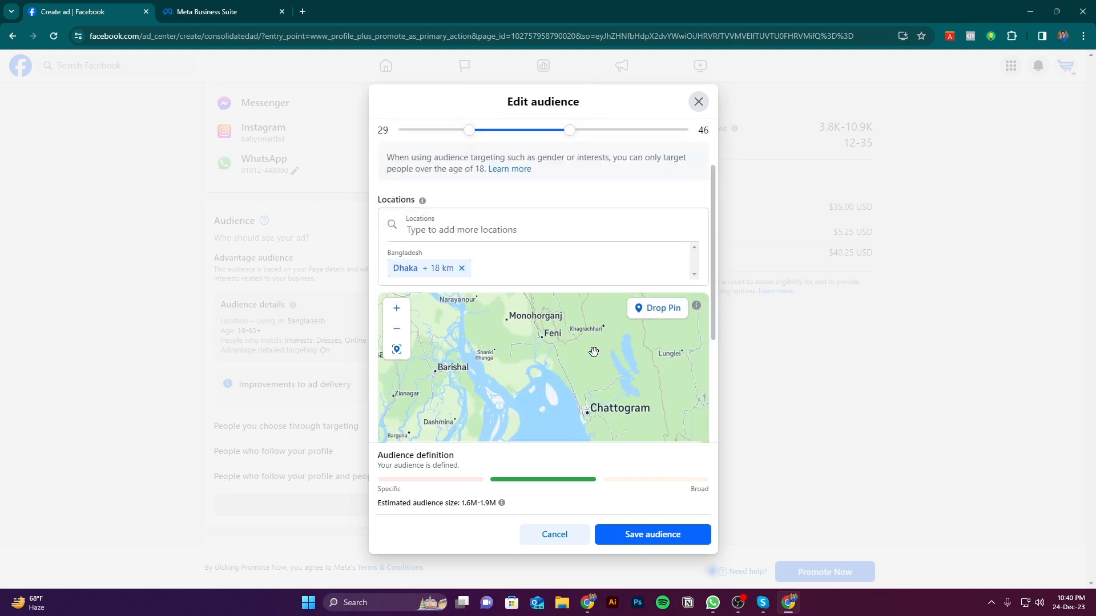
{"action": "left_click_drag", "start_coordinate": [594, 352], "coordinate": [646, 430]}
{"action": "left_click_drag", "start_coordinate": [553, 333], "coordinate": [596, 365]}
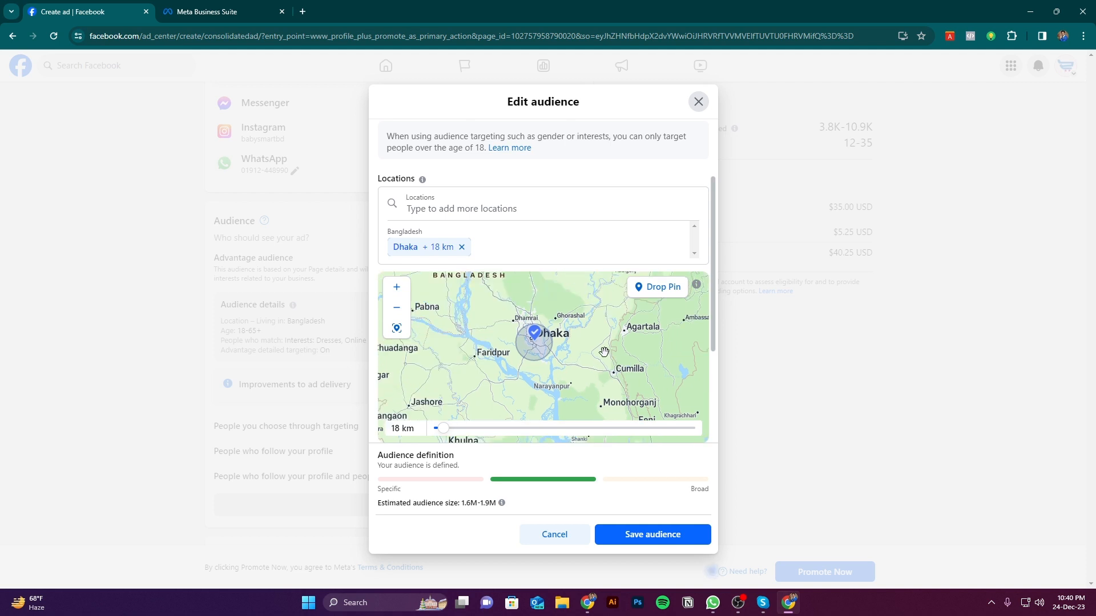
{"action": "scroll", "coordinate": [554, 314], "scroll_direction": "up", "scroll_amount": 2}
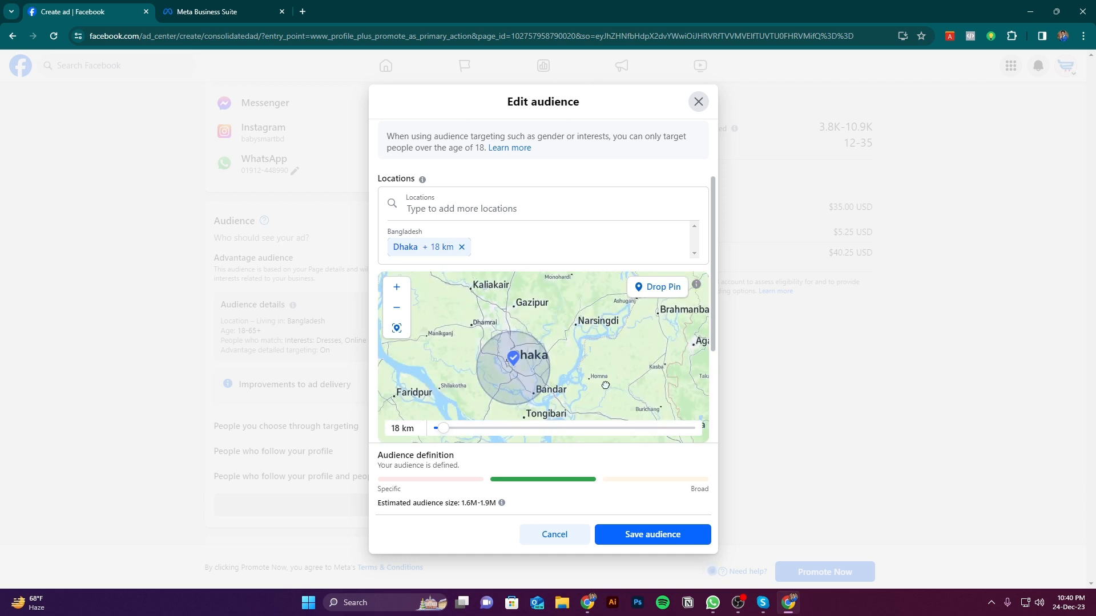
{"action": "left_click_drag", "start_coordinate": [605, 386], "coordinate": [612, 371]}
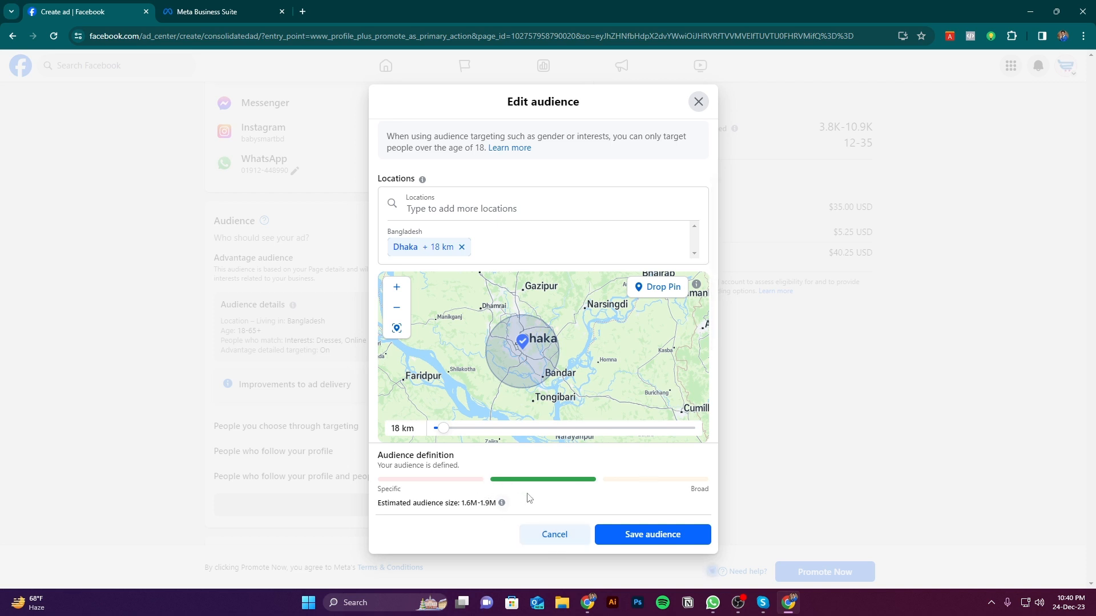
{"action": "key", "text": "Escape"}
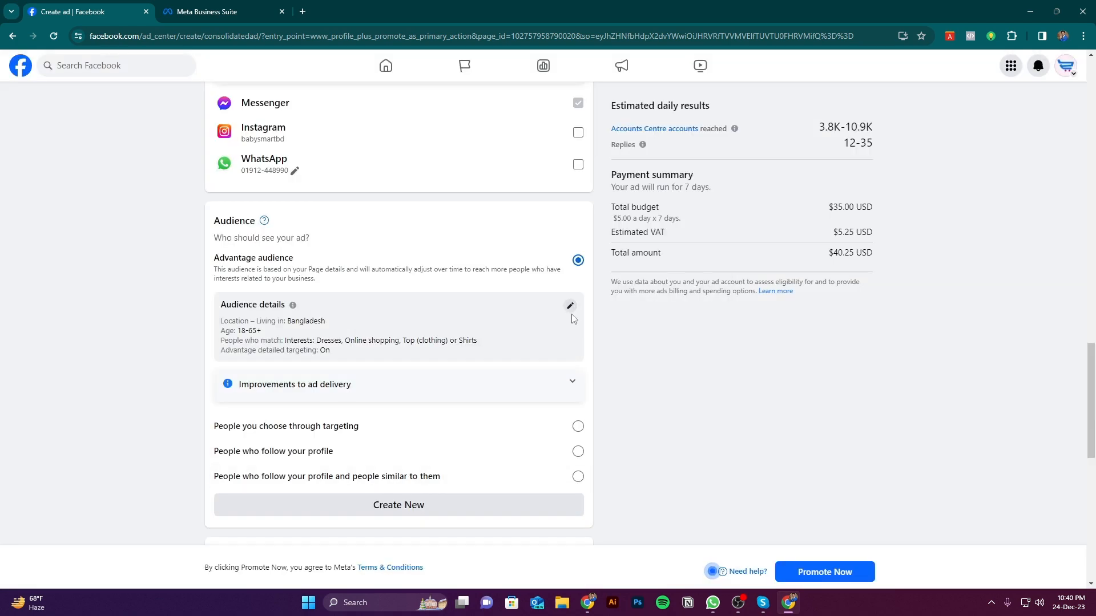
Look through the ad's audience details, duration, daily budget, placements and payment settings
{"action": "scroll", "coordinate": [454, 360], "scroll_direction": "up", "scroll_amount": 10}
{"action": "scroll", "coordinate": [469, 347], "scroll_direction": "down", "scroll_amount": 14}
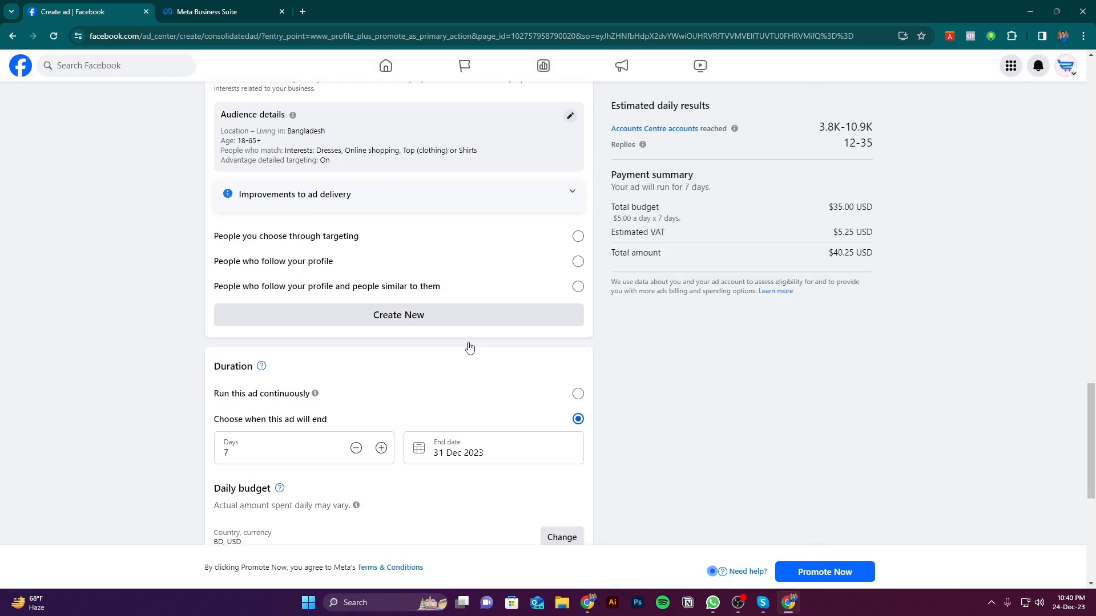
{"action": "scroll", "coordinate": [469, 347], "scroll_direction": "down", "scroll_amount": 3}
{"action": "scroll", "coordinate": [411, 320], "scroll_direction": "down", "scroll_amount": 3}
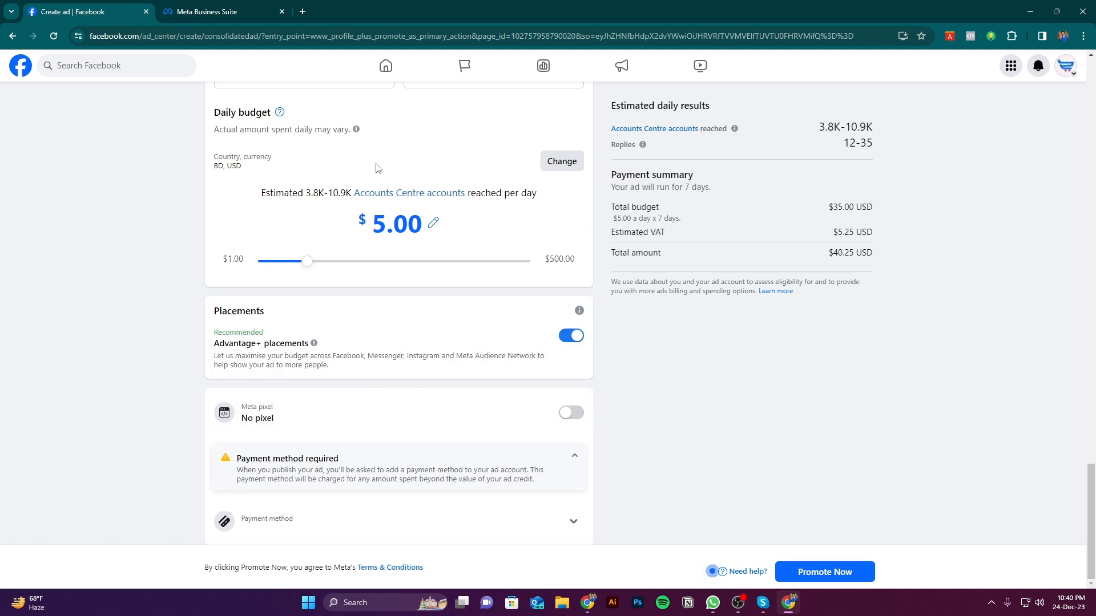
{"action": "scroll", "coordinate": [376, 167], "scroll_direction": "up", "scroll_amount": 6}
{"action": "scroll", "coordinate": [429, 267], "scroll_direction": "down", "scroll_amount": 2}
{"action": "scroll", "coordinate": [346, 337], "scroll_direction": "up", "scroll_amount": 2}
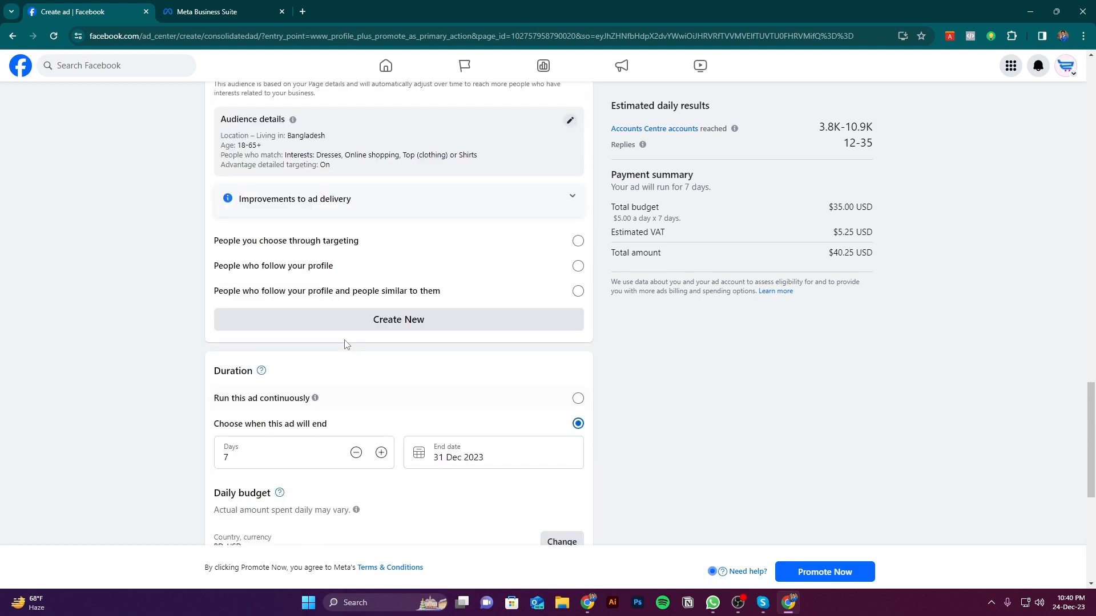
{"action": "scroll", "coordinate": [350, 334], "scroll_direction": "up", "scroll_amount": 4}
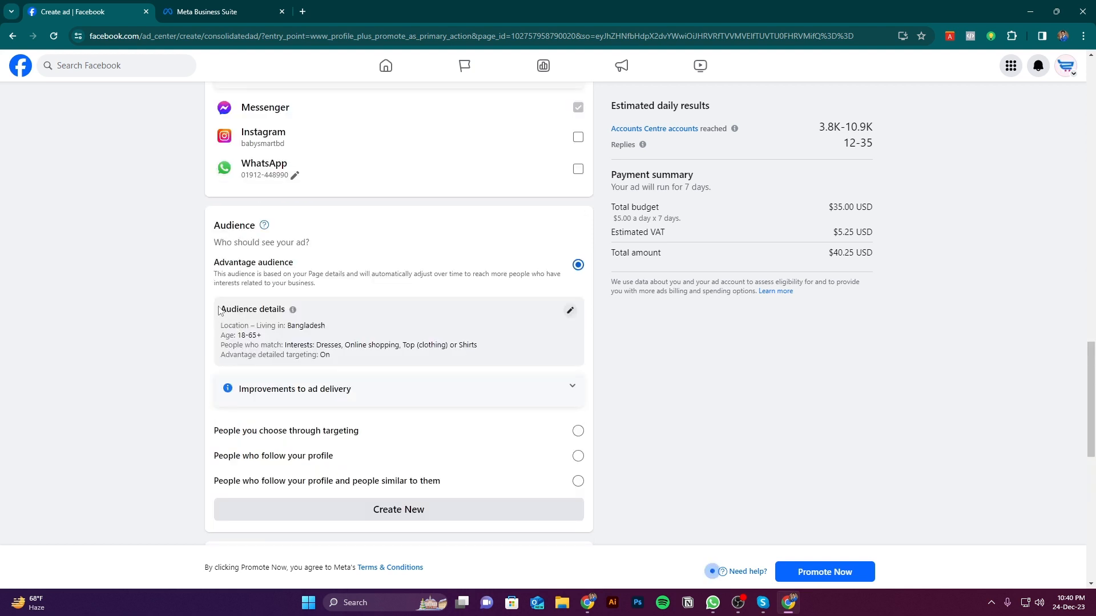
Set the ad's duration to 4 days
{"action": "left_click_drag", "start_coordinate": [214, 225], "coordinate": [255, 225]}
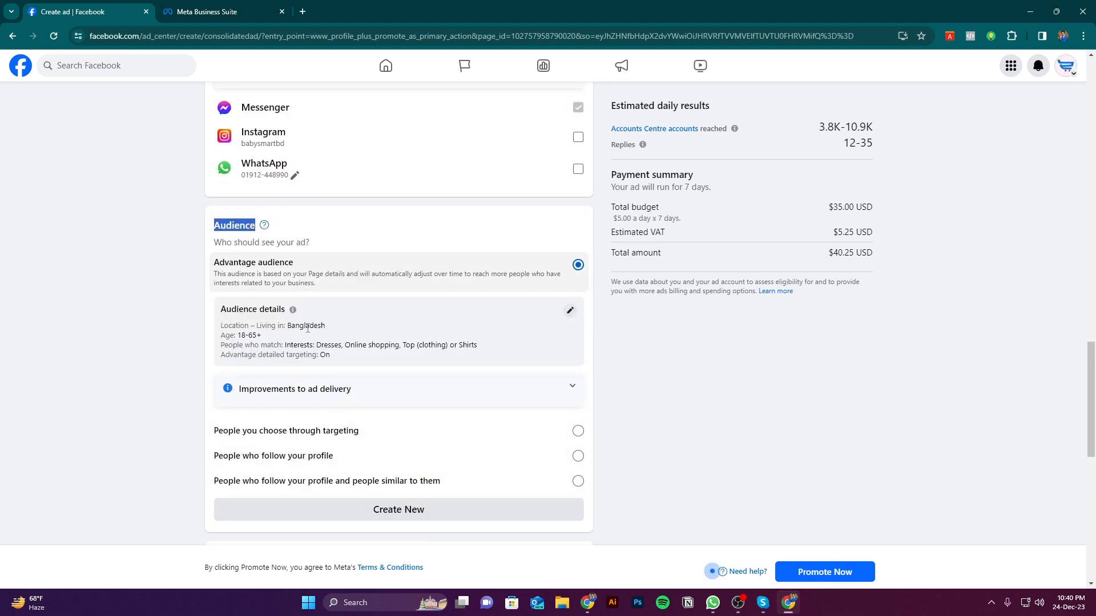
{"action": "scroll", "coordinate": [429, 361], "scroll_direction": "down", "scroll_amount": 2}
{"action": "scroll", "coordinate": [428, 360], "scroll_direction": "down", "scroll_amount": 3}
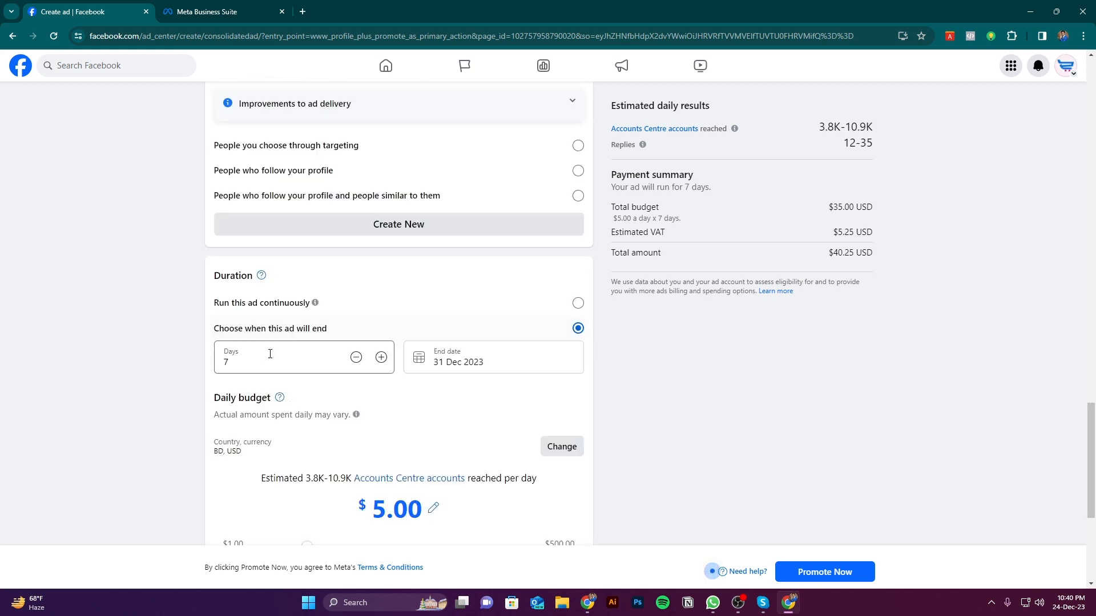
{"action": "double_click", "coordinate": [217, 273]}
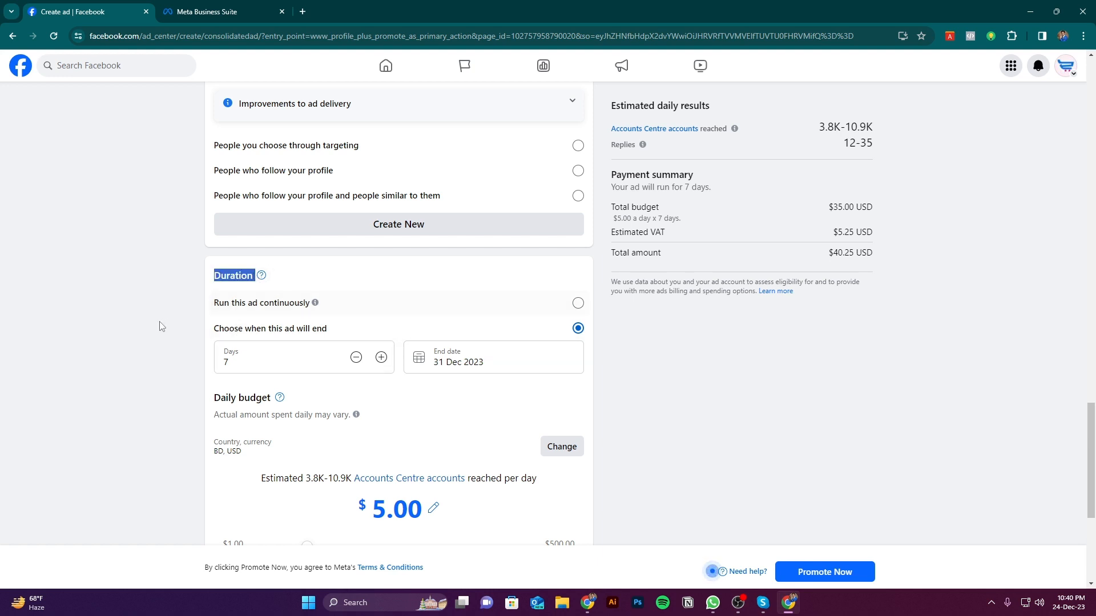
{"action": "scroll", "coordinate": [325, 376], "scroll_direction": "down", "scroll_amount": 2}
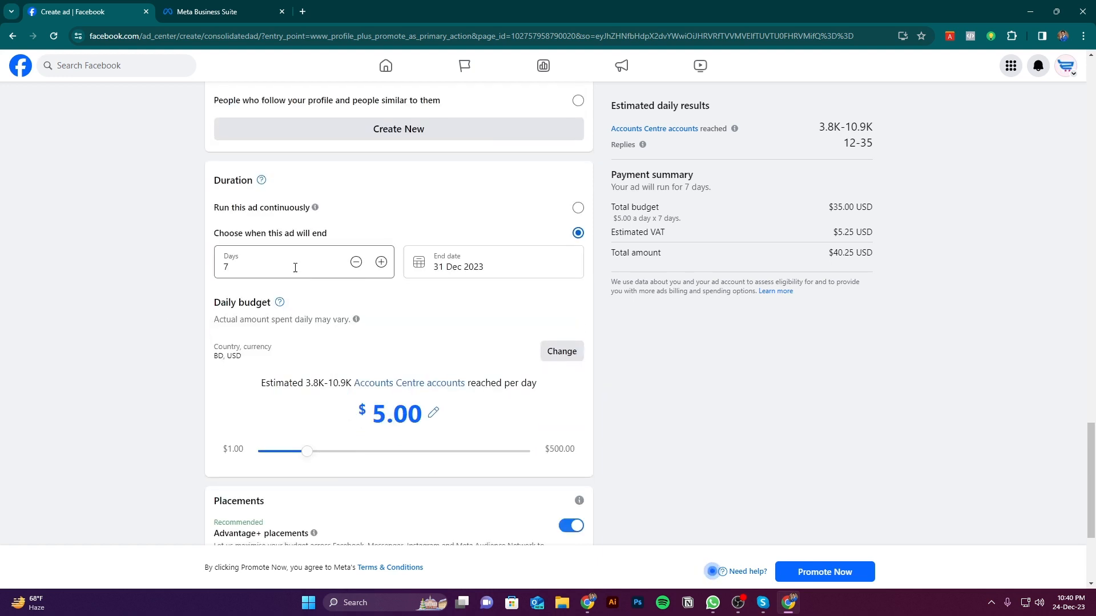
{"action": "left_click_drag", "start_coordinate": [295, 268], "coordinate": [236, 262]}
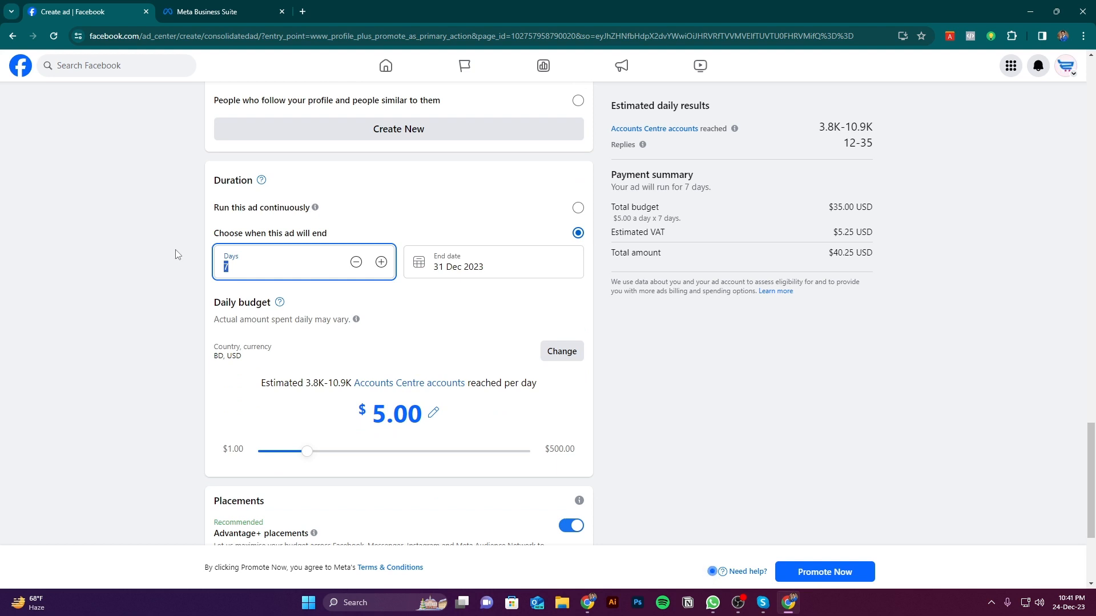
{"action": "type", "text": "4"}
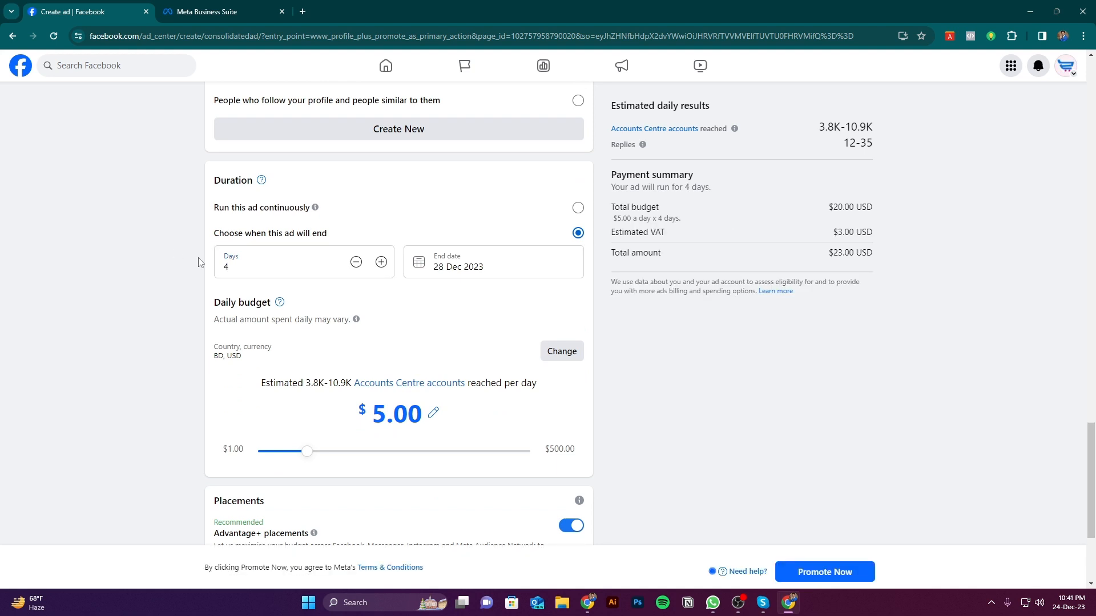
Try a duration of 1 day, read the recommended minimum run length, and return the duration to 4 days
{"action": "left_click_drag", "start_coordinate": [239, 268], "coordinate": [202, 272]}
{"action": "type", "text": "1"}
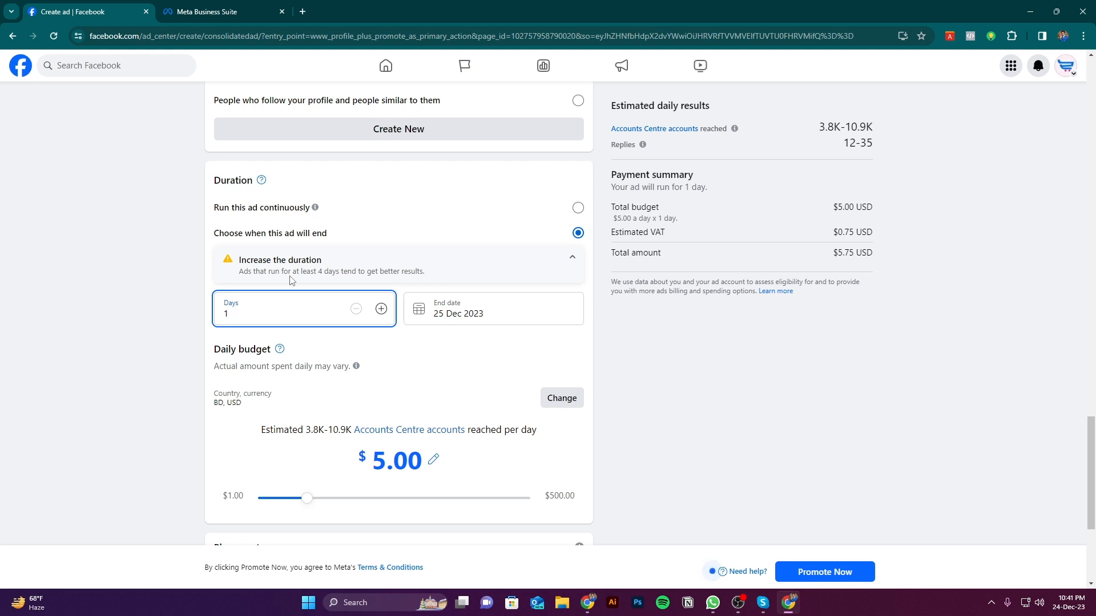
{"action": "left_click_drag", "start_coordinate": [318, 268], "coordinate": [342, 271]}
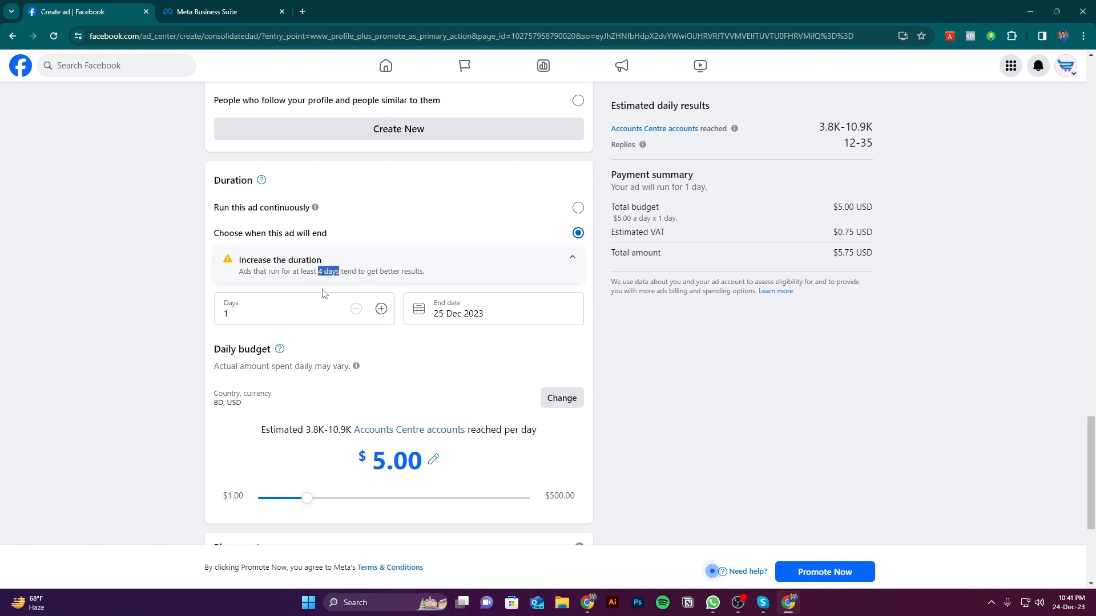
{"action": "left_click_drag", "start_coordinate": [280, 313], "coordinate": [113, 309]}
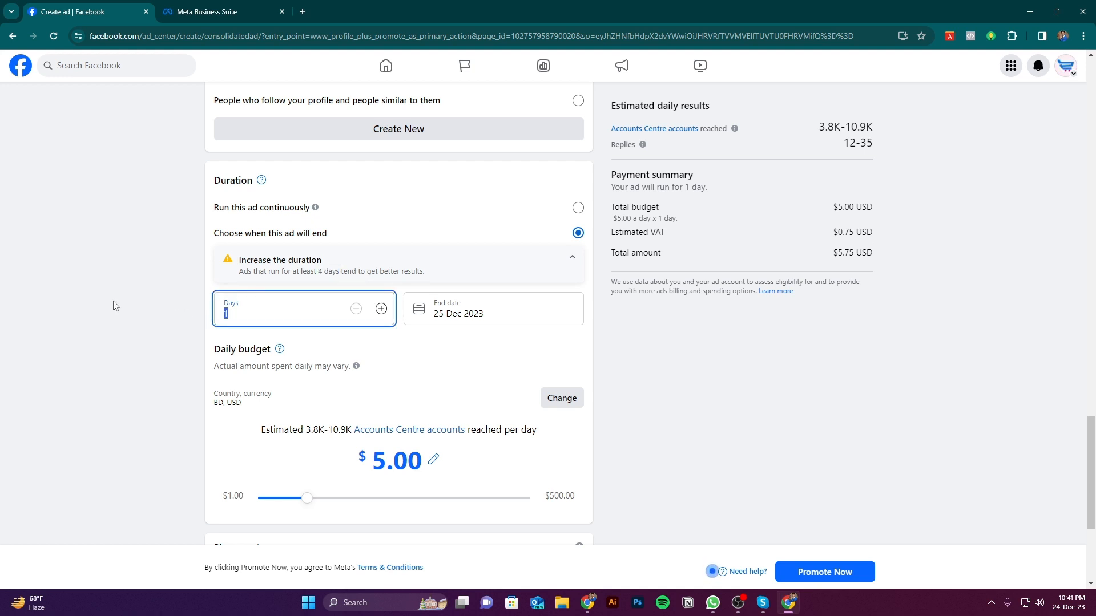
{"action": "type", "text": "4"}
{"action": "left_click", "coordinate": [130, 312]}
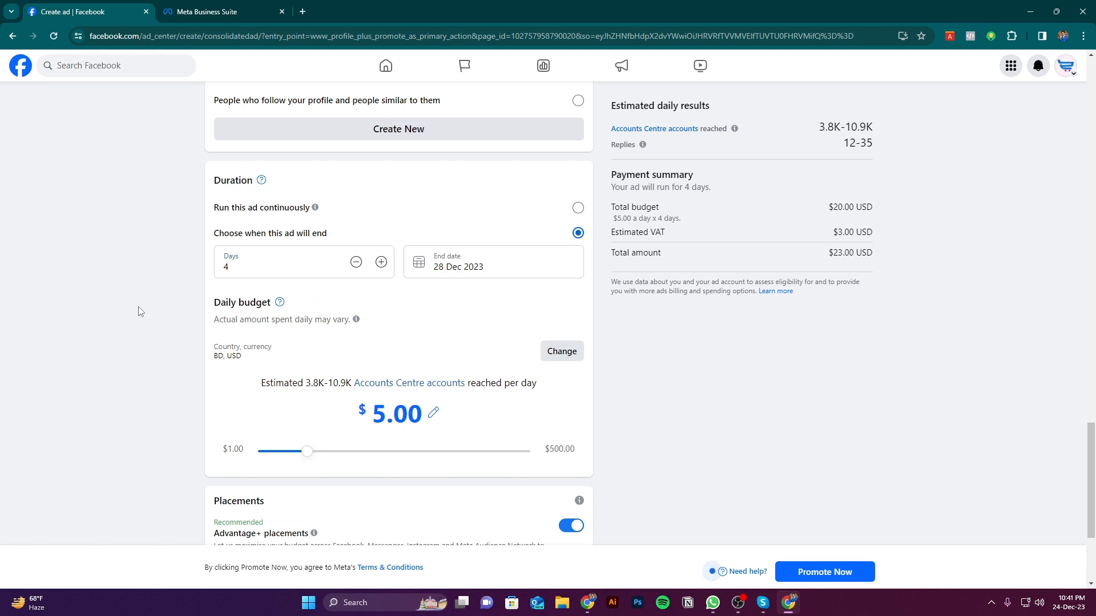
{"action": "left_click", "coordinate": [219, 8]}
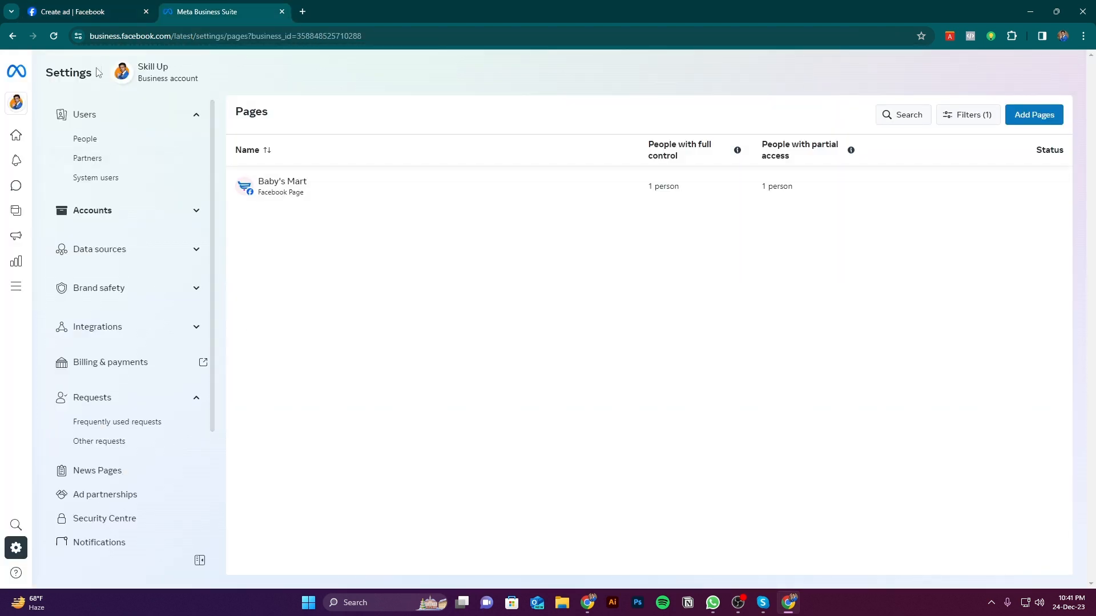
{"action": "left_click", "coordinate": [92, 11]}
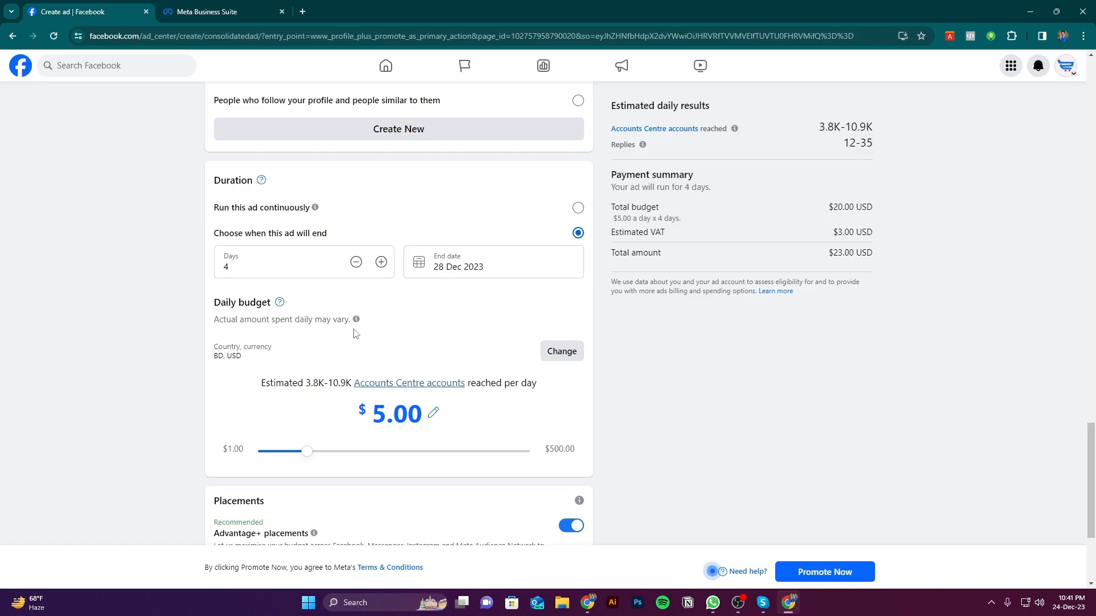
{"action": "left_click", "coordinate": [292, 270]}
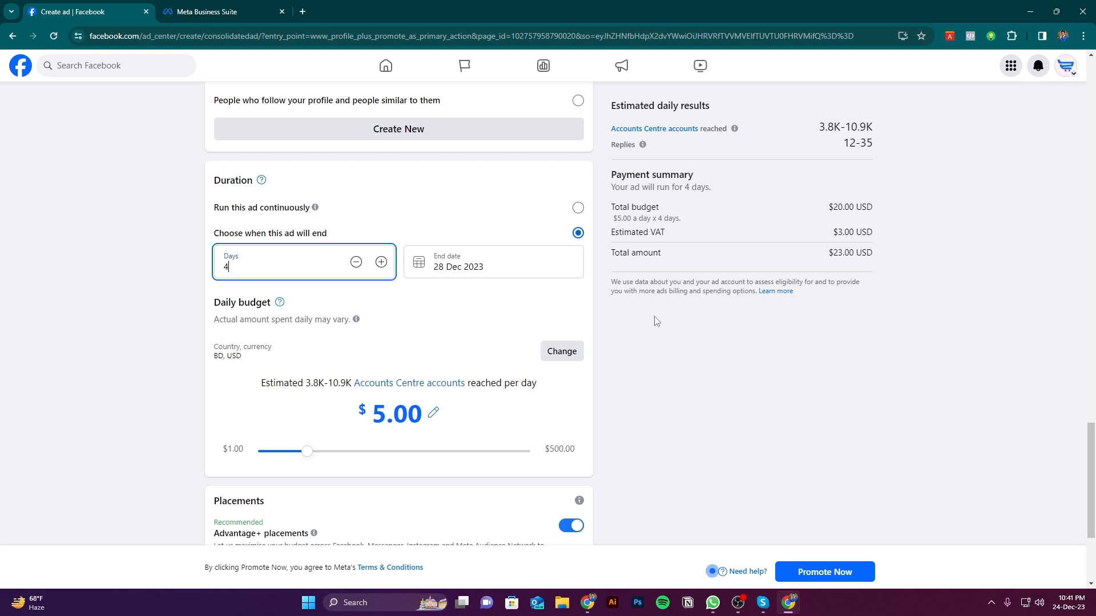
{"action": "left_click", "coordinate": [702, 354]}
{"action": "left_click", "coordinate": [245, 266]}
Set the ad's daily budget to $1.00
{"action": "scroll", "coordinate": [396, 401], "scroll_direction": "down", "scroll_amount": 2}
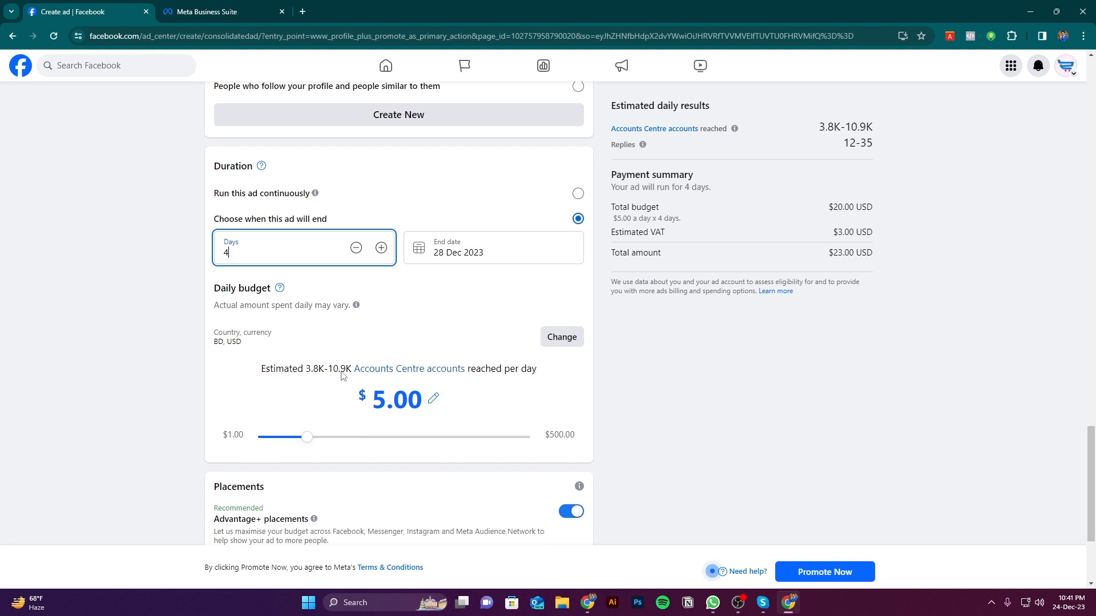
{"action": "left_click", "coordinate": [436, 323]}
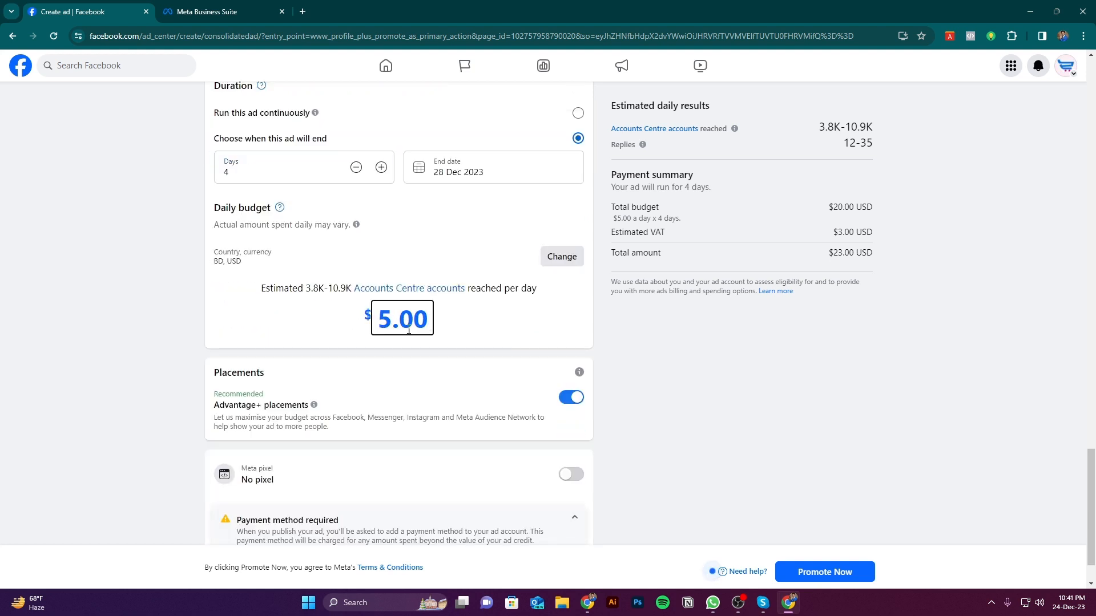
{"action": "left_click_drag", "start_coordinate": [428, 326], "coordinate": [373, 325]}
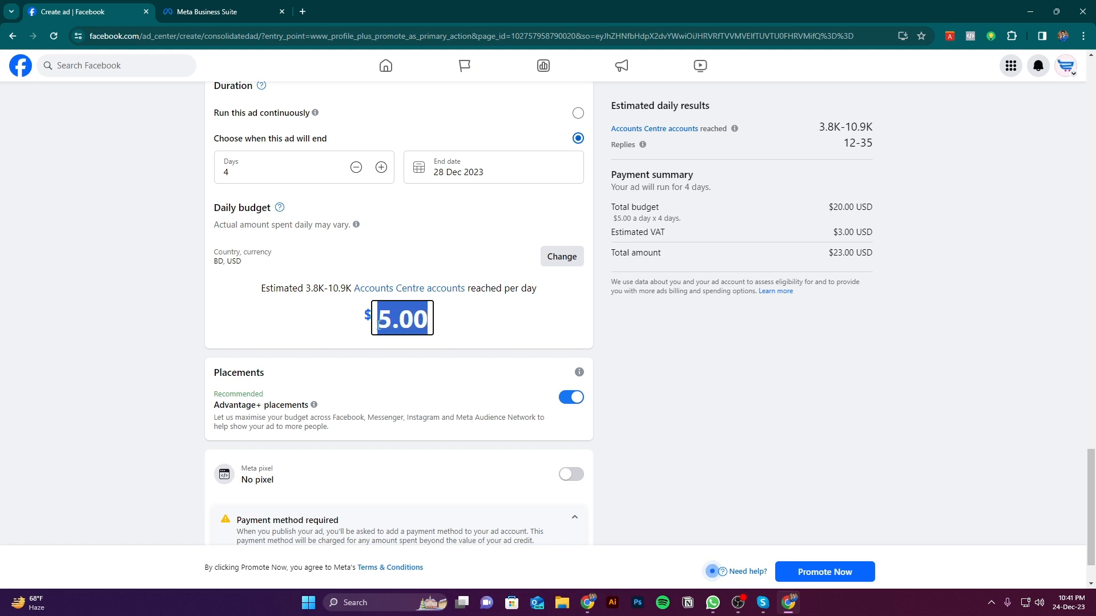
{"action": "type", "text": "1"}
{"action": "key", "text": "Return"}
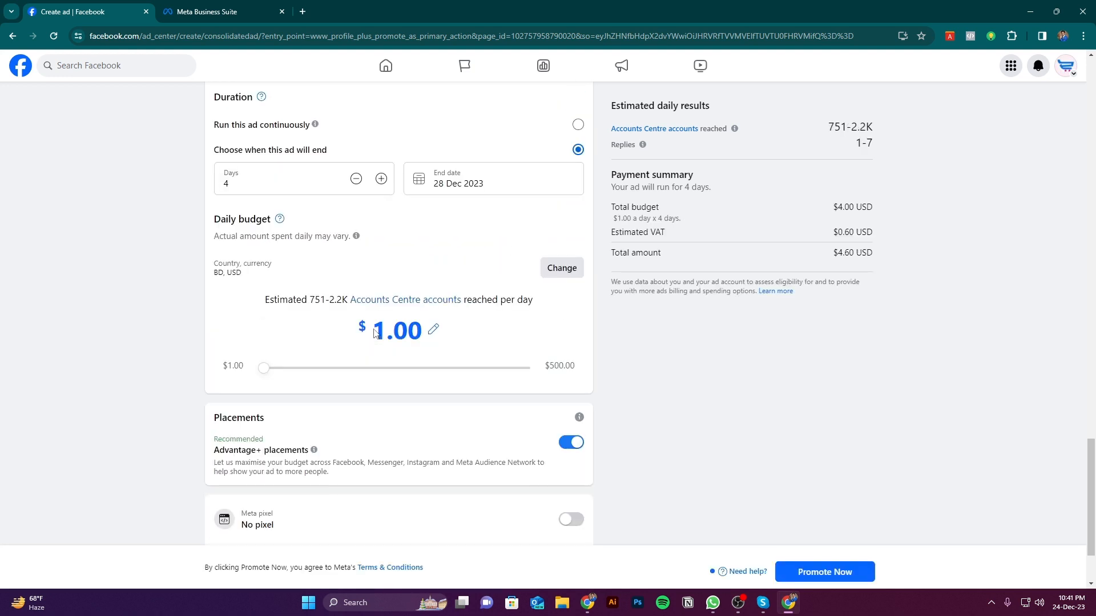
Examine the total budget, estimated VAT and total amount in the payment summary
{"action": "scroll", "coordinate": [375, 334], "scroll_direction": "up", "scroll_amount": 2}
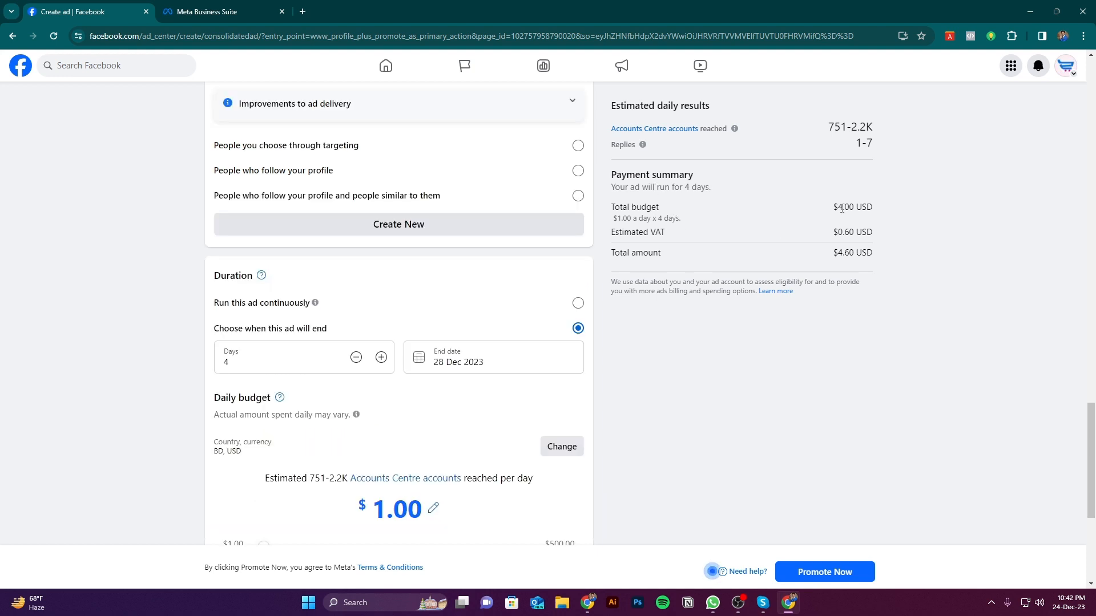
{"action": "left_click_drag", "start_coordinate": [615, 206], "coordinate": [856, 202]}
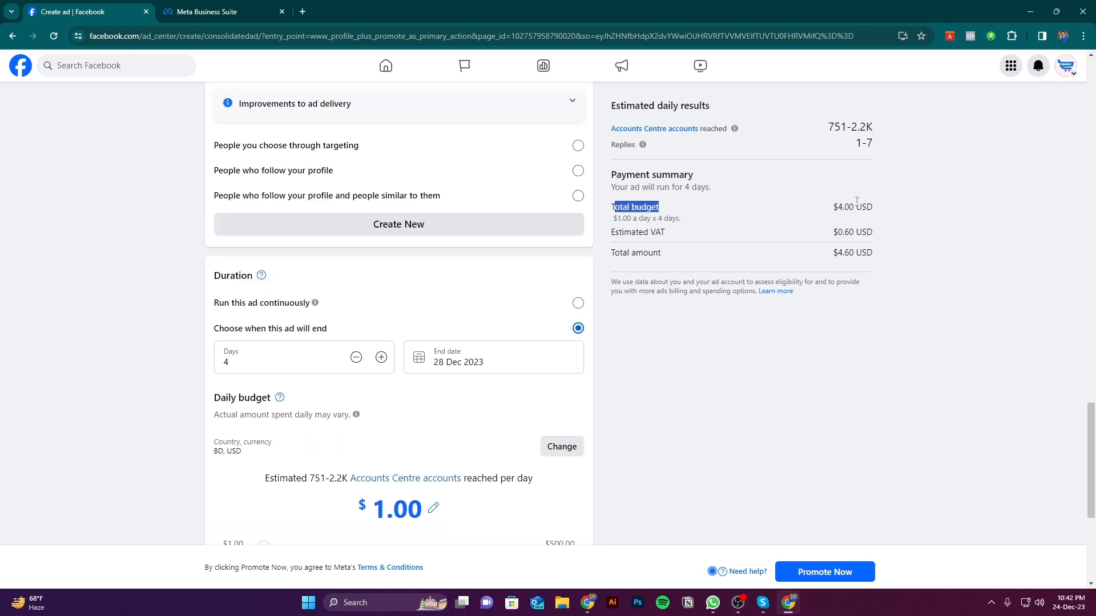
{"action": "left_click", "coordinate": [838, 206]}
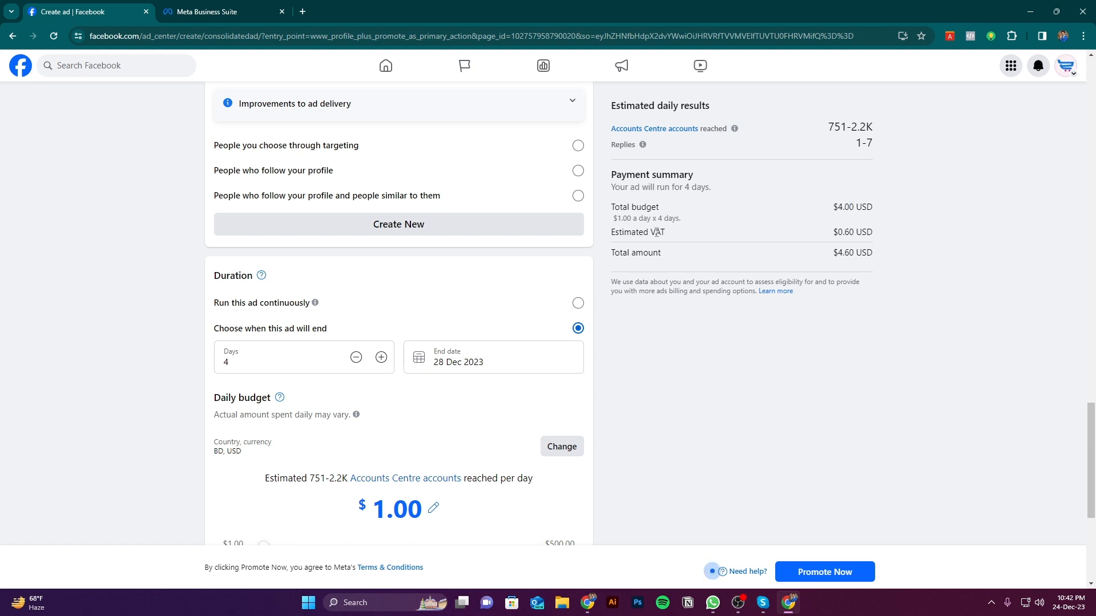
{"action": "left_click_drag", "start_coordinate": [678, 232], "coordinate": [610, 235]}
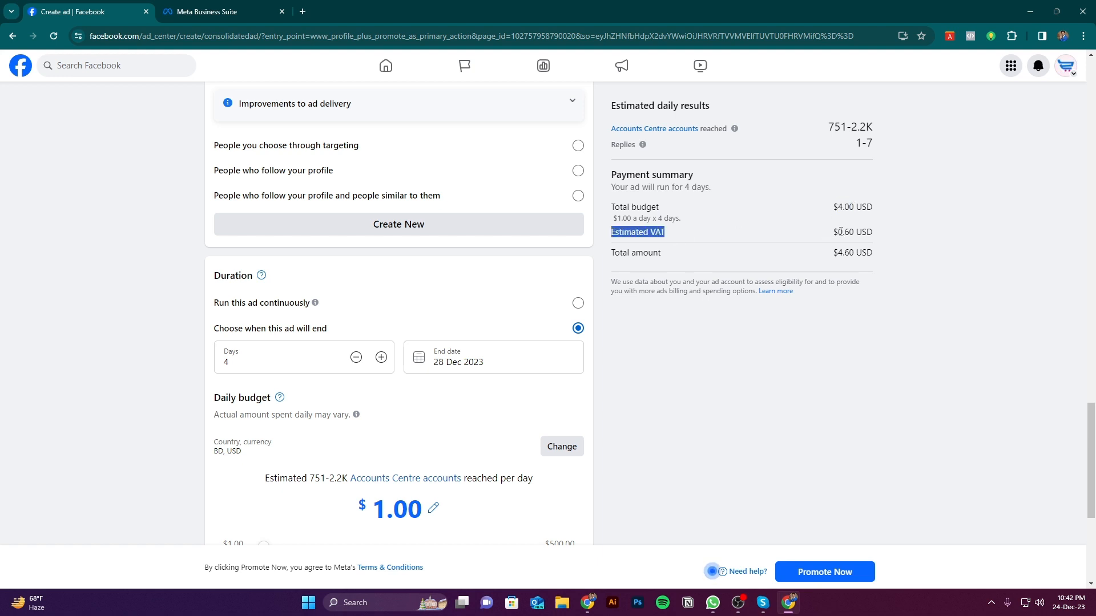
{"action": "left_click_drag", "start_coordinate": [832, 232], "coordinate": [862, 235]}
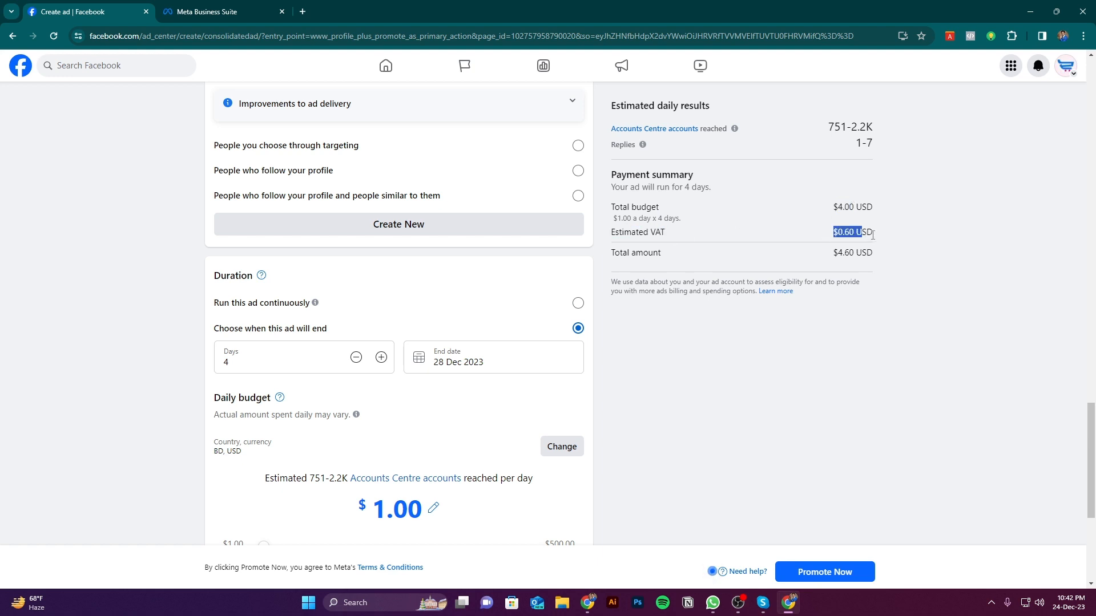
{"action": "left_click", "coordinate": [863, 233]}
{"action": "left_click_drag", "start_coordinate": [833, 252], "coordinate": [856, 253]}
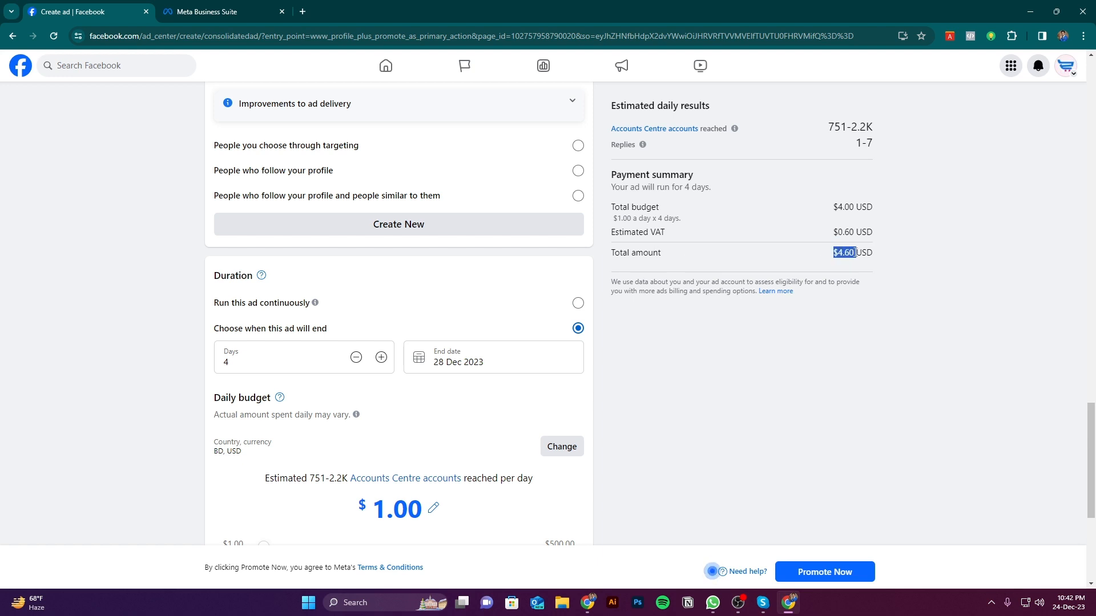
{"action": "left_click", "coordinate": [881, 257]}
Set the ad's daily budget to $5.00 and check the total budget and total amount in the payment summary
{"action": "scroll", "coordinate": [416, 403], "scroll_direction": "down", "scroll_amount": 2}
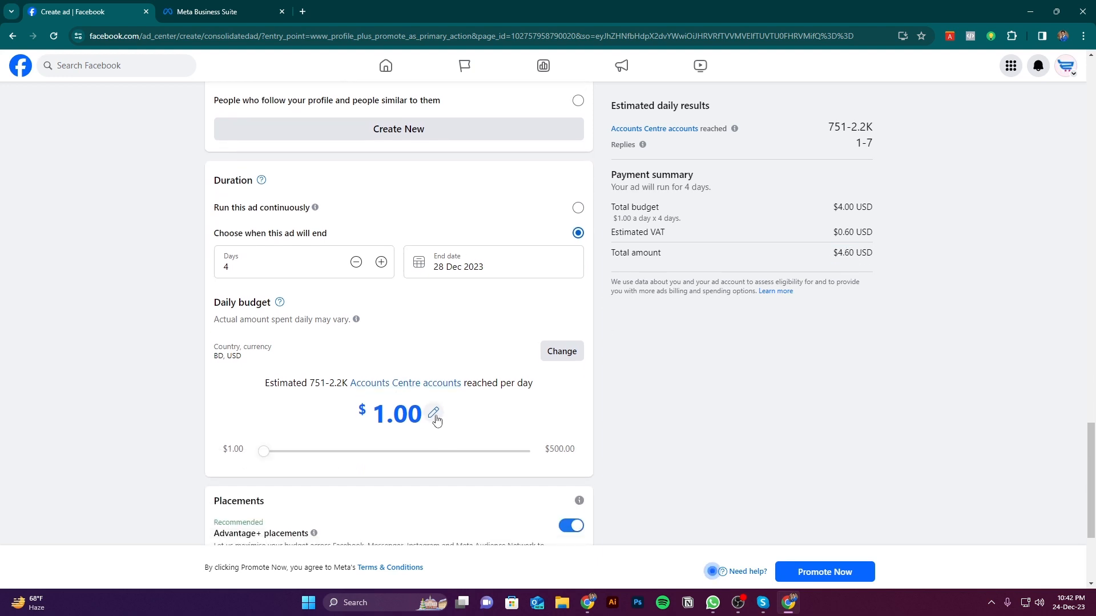
{"action": "left_click", "coordinate": [431, 413]}
{"action": "left_click_drag", "start_coordinate": [423, 414], "coordinate": [370, 415]}
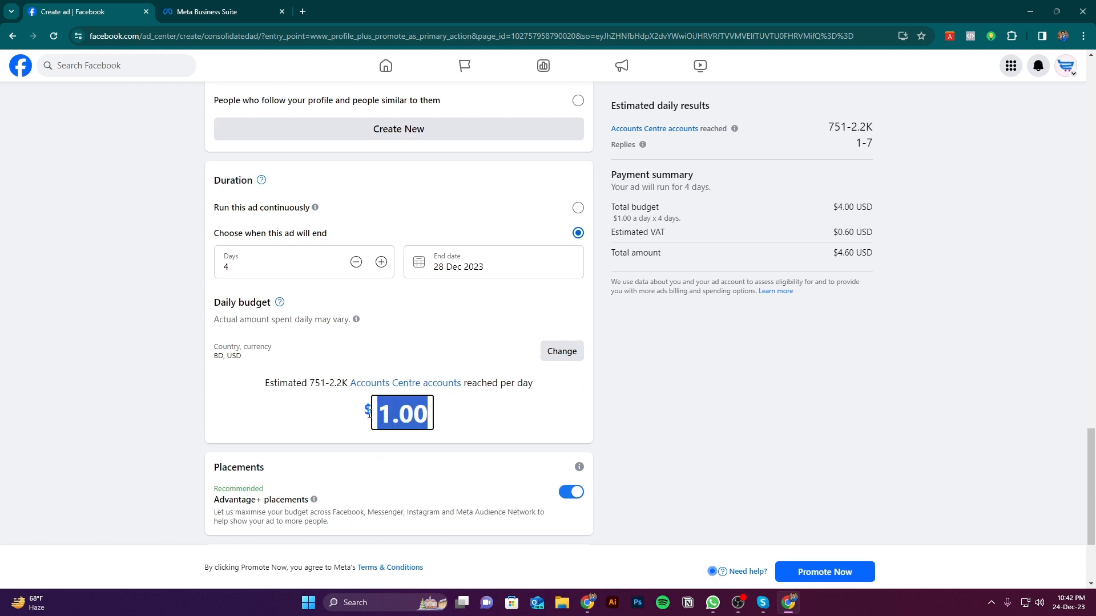
{"action": "type", "text": "5"}
{"action": "left_click", "coordinate": [684, 409]}
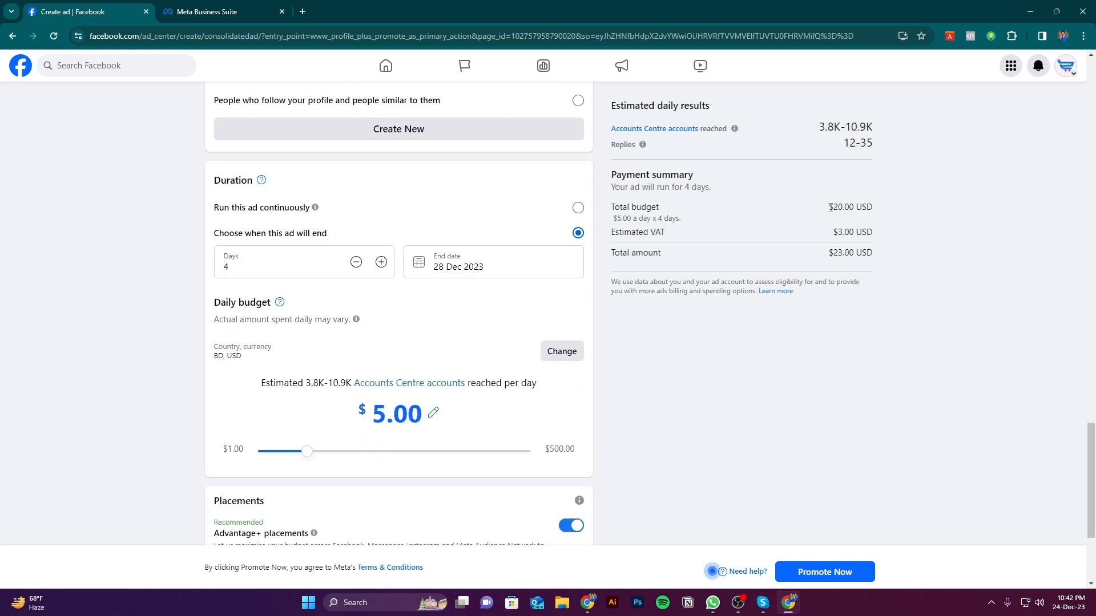
{"action": "left_click_drag", "start_coordinate": [831, 208], "coordinate": [857, 208]}
{"action": "double_click", "coordinate": [835, 252]}
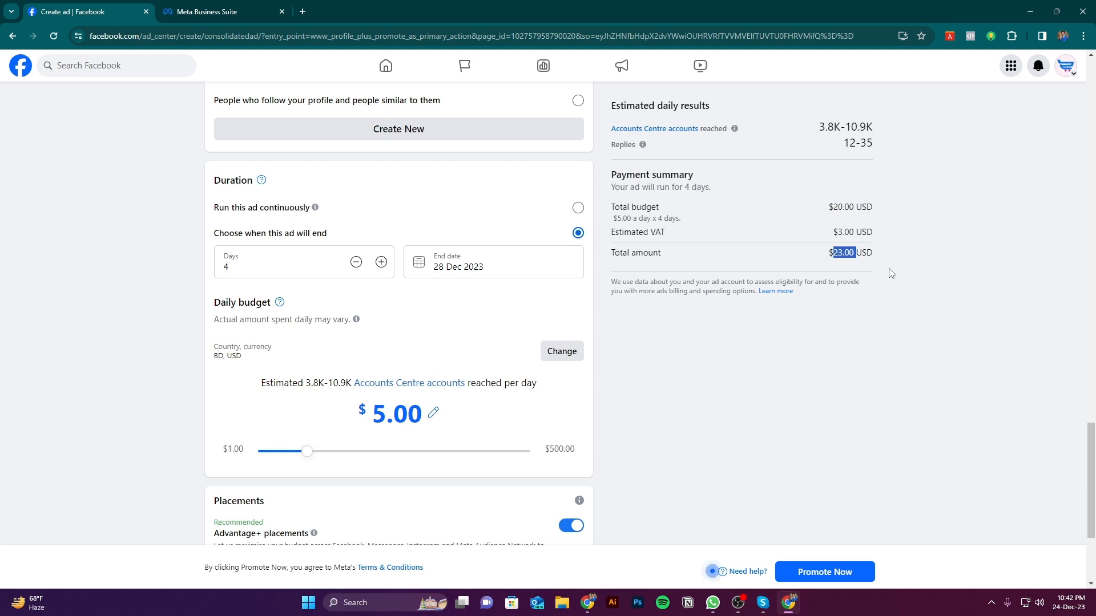
{"action": "left_click", "coordinate": [943, 286]}
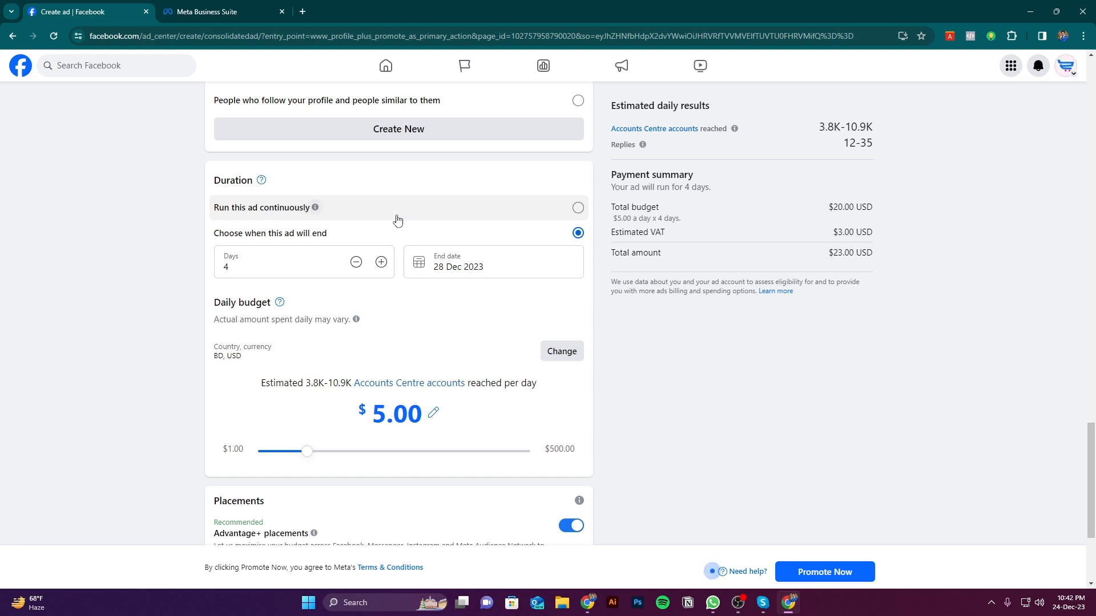
Set the ad to run continuously with a daily budget of $5.00 and check the daily budget in the payment summary
{"action": "left_click", "coordinate": [578, 208]}
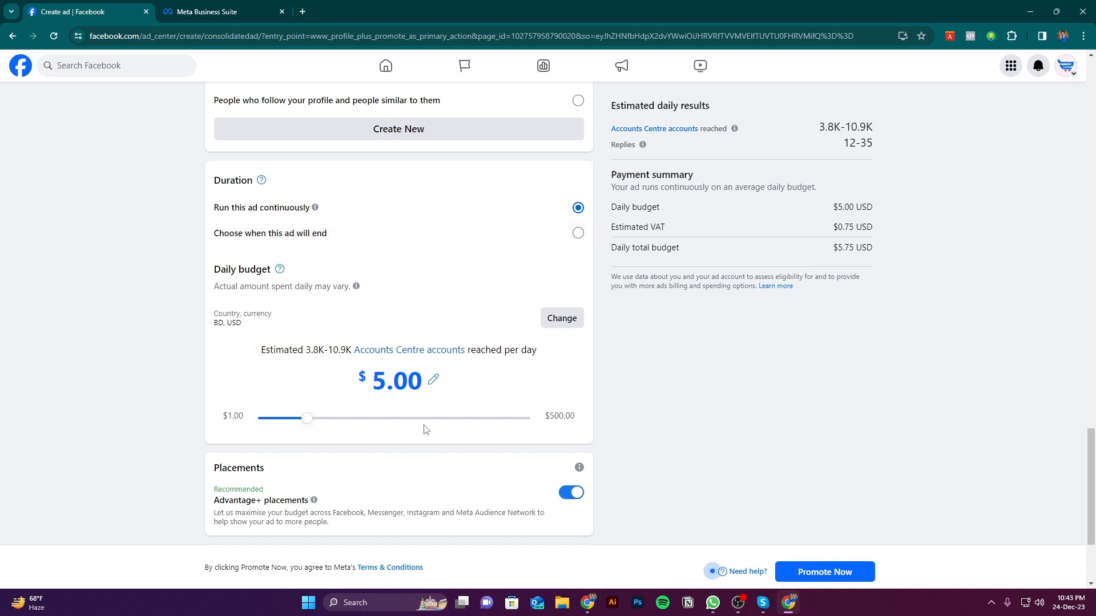
{"action": "left_click", "coordinate": [435, 381]}
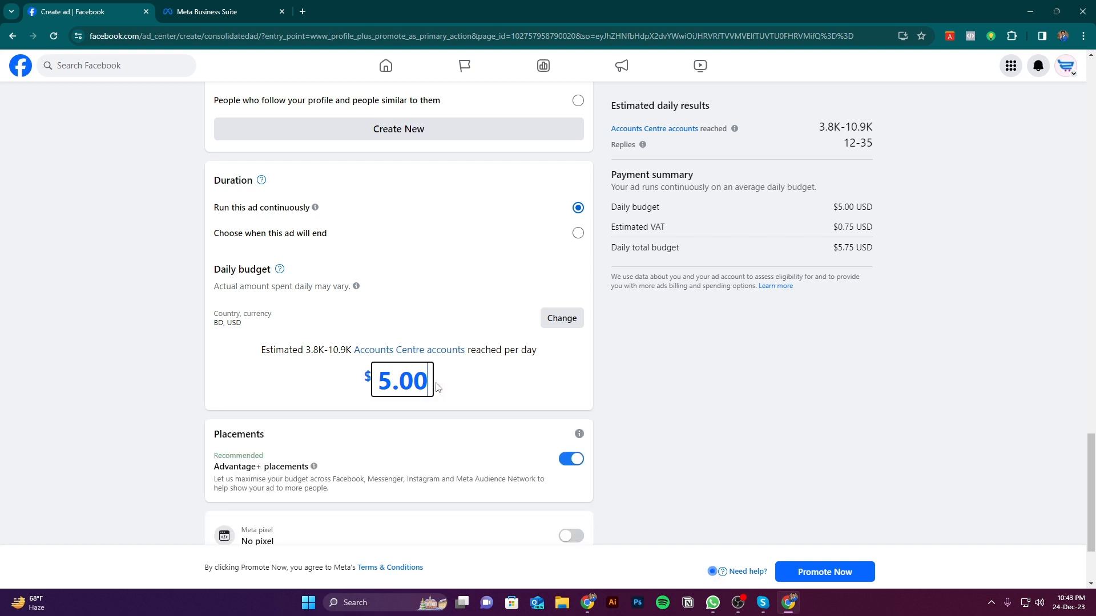
{"action": "scroll", "coordinate": [462, 381], "scroll_direction": "down", "scroll_amount": 2}
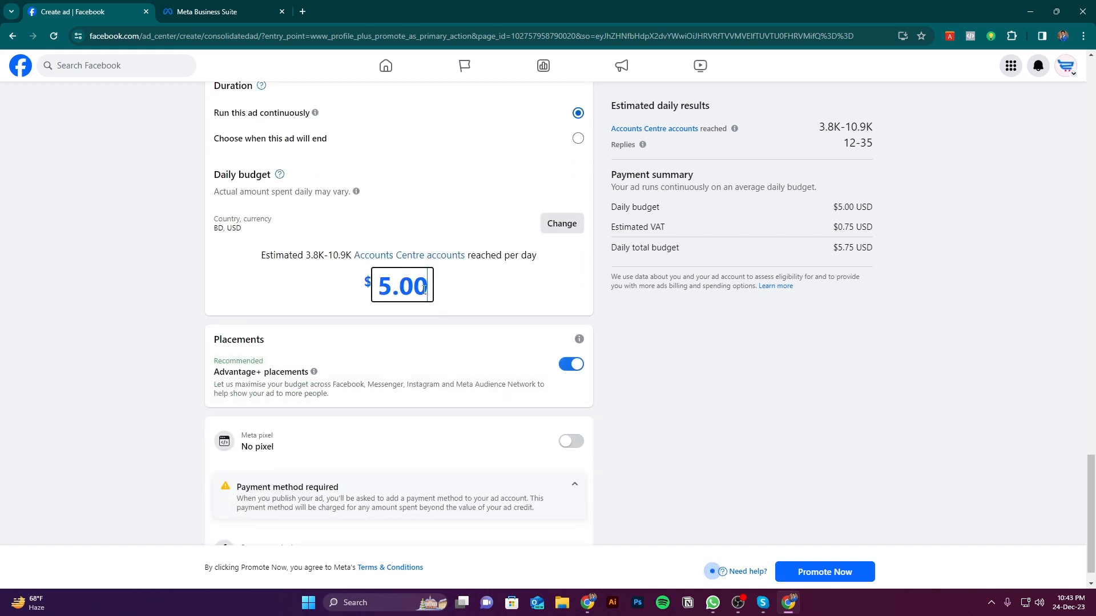
{"action": "left_click_drag", "start_coordinate": [425, 288], "coordinate": [280, 290]}
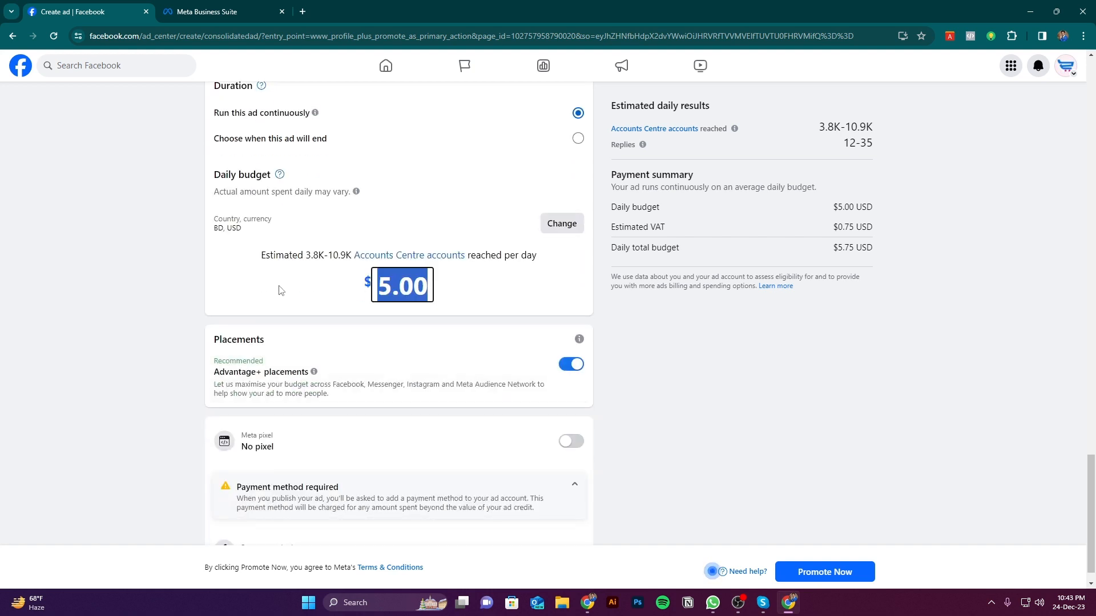
{"action": "left_click", "coordinate": [402, 282]}
{"action": "left_click_drag", "start_coordinate": [431, 286], "coordinate": [376, 284]}
{"action": "scroll", "coordinate": [530, 331], "scroll_direction": "up", "scroll_amount": 2}
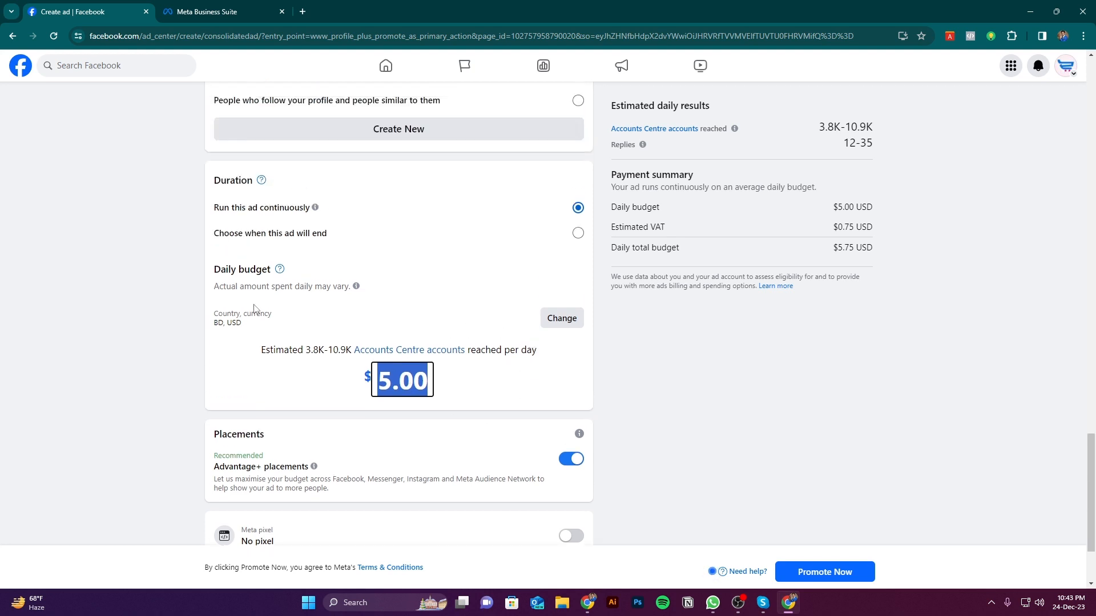
{"action": "type", "text": "5"}
{"action": "left_click", "coordinate": [642, 366]}
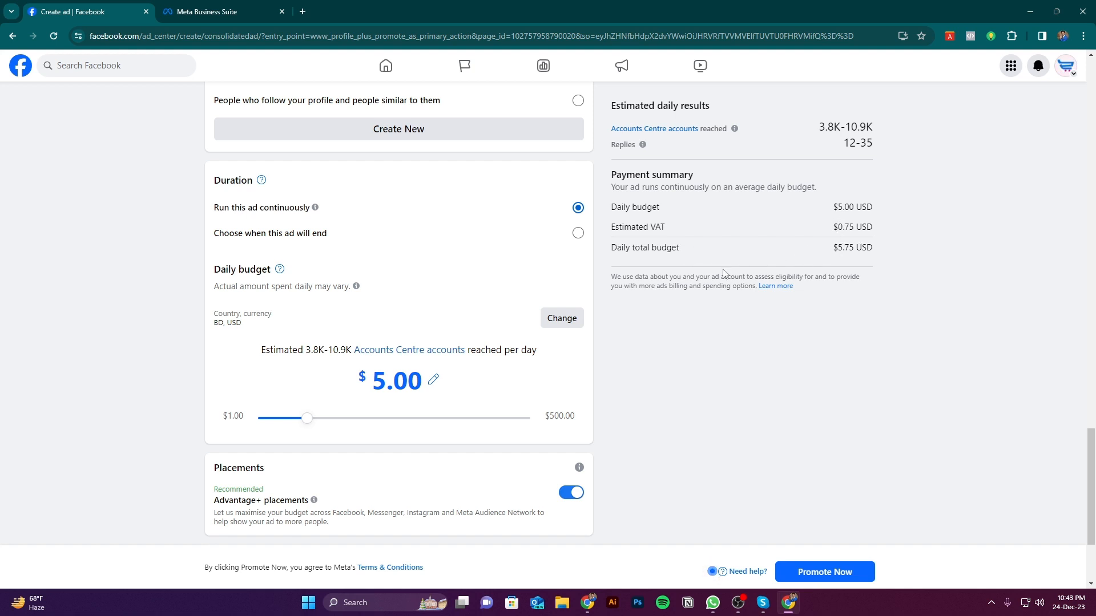
{"action": "left_click_drag", "start_coordinate": [616, 207], "coordinate": [659, 208]}
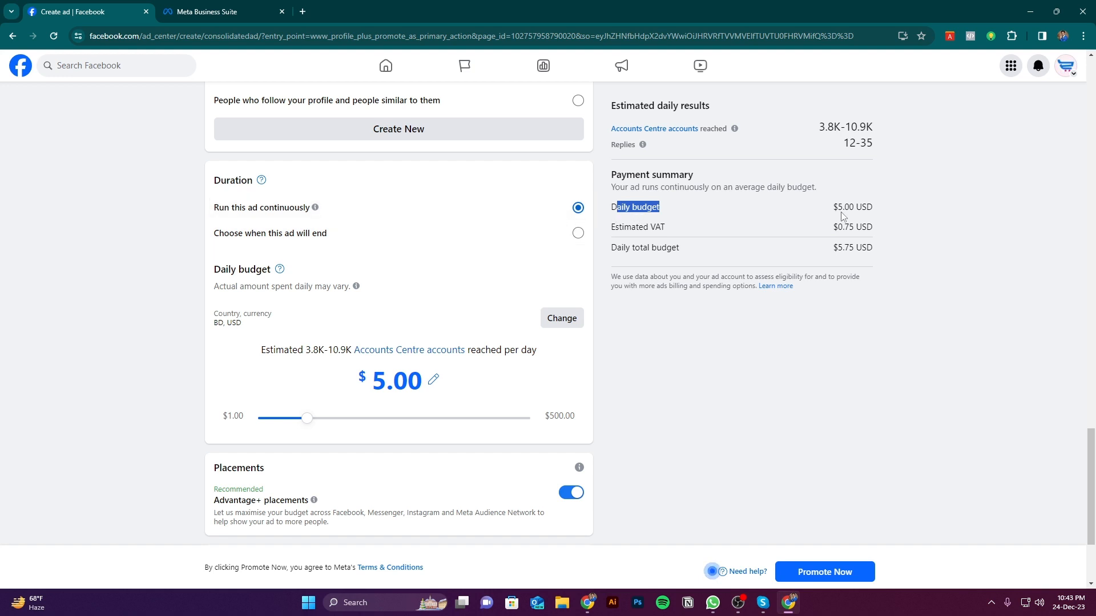
{"action": "left_click_drag", "start_coordinate": [837, 208], "coordinate": [882, 207]}
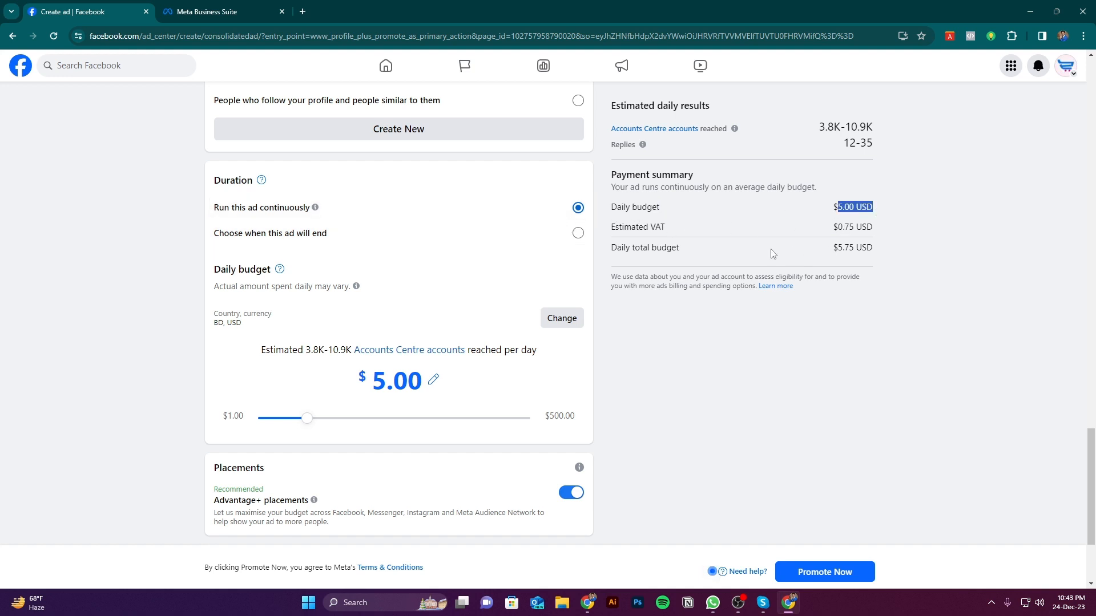
Check the daily total budget in the payment summary for the continuously running ad
{"action": "left_click_drag", "start_coordinate": [604, 251], "coordinate": [773, 264]}
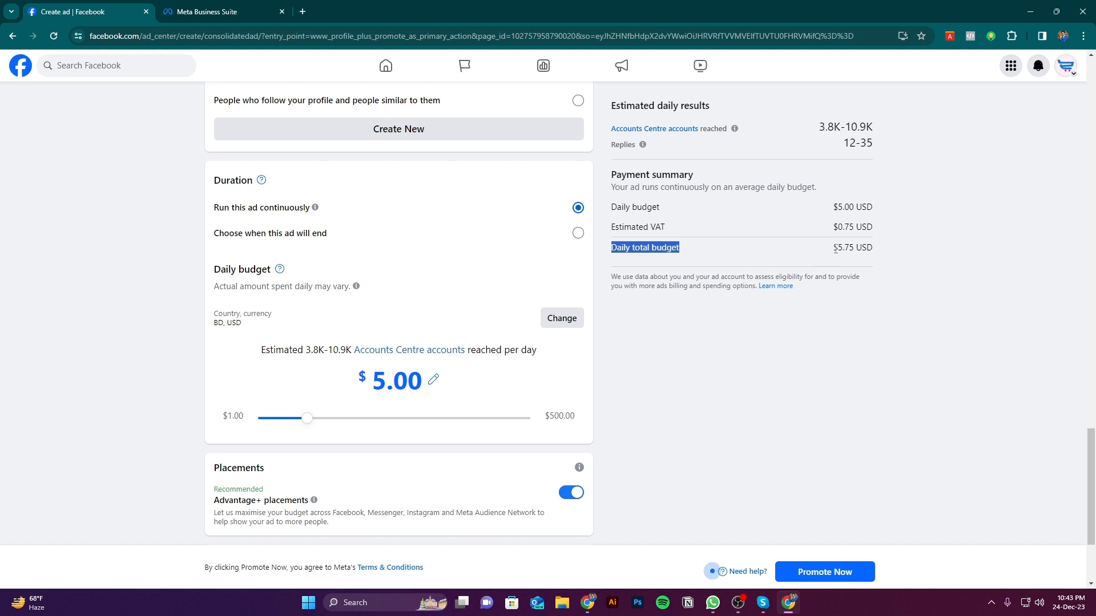
{"action": "left_click_drag", "start_coordinate": [838, 246], "coordinate": [873, 248]}
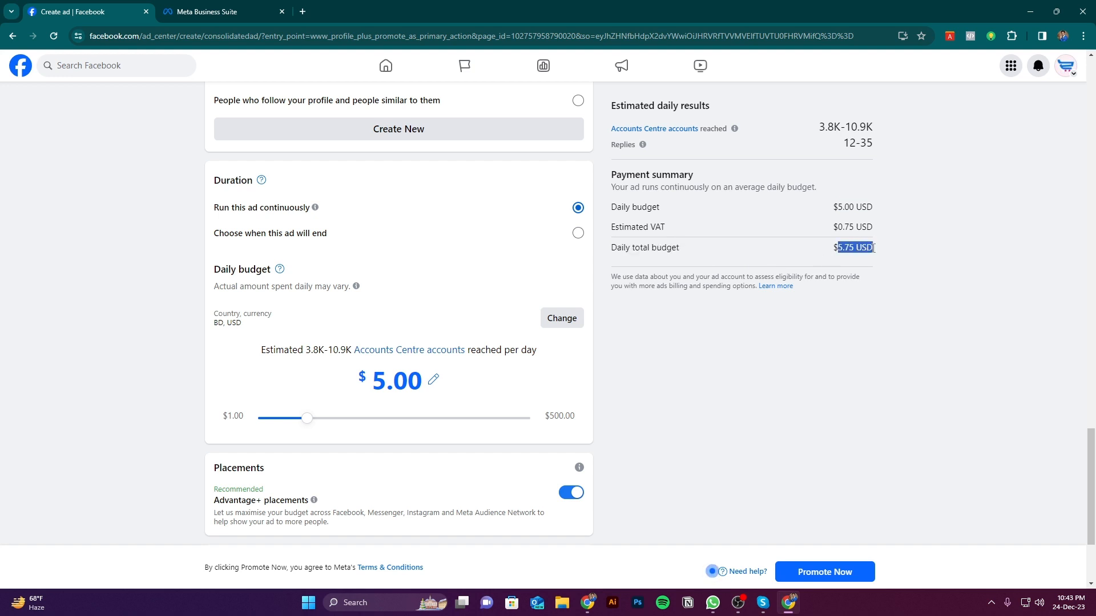
{"action": "left_click", "coordinate": [899, 267]}
{"action": "left_click_drag", "start_coordinate": [839, 251], "coordinate": [855, 250]}
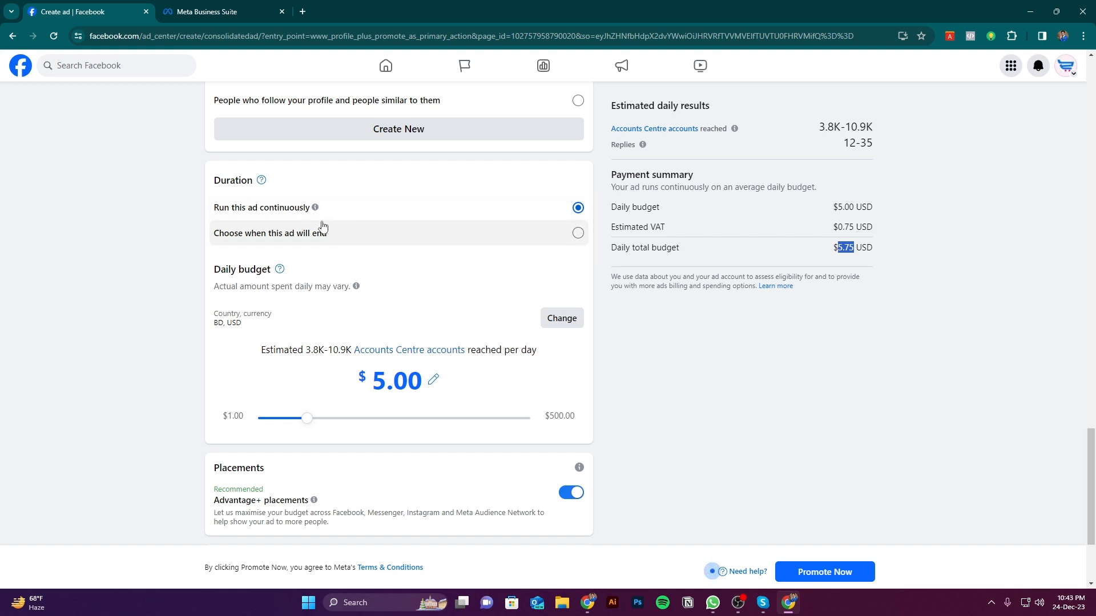
Choose when the ad will end and set its duration to 13 days
{"action": "left_click", "coordinate": [561, 240]}
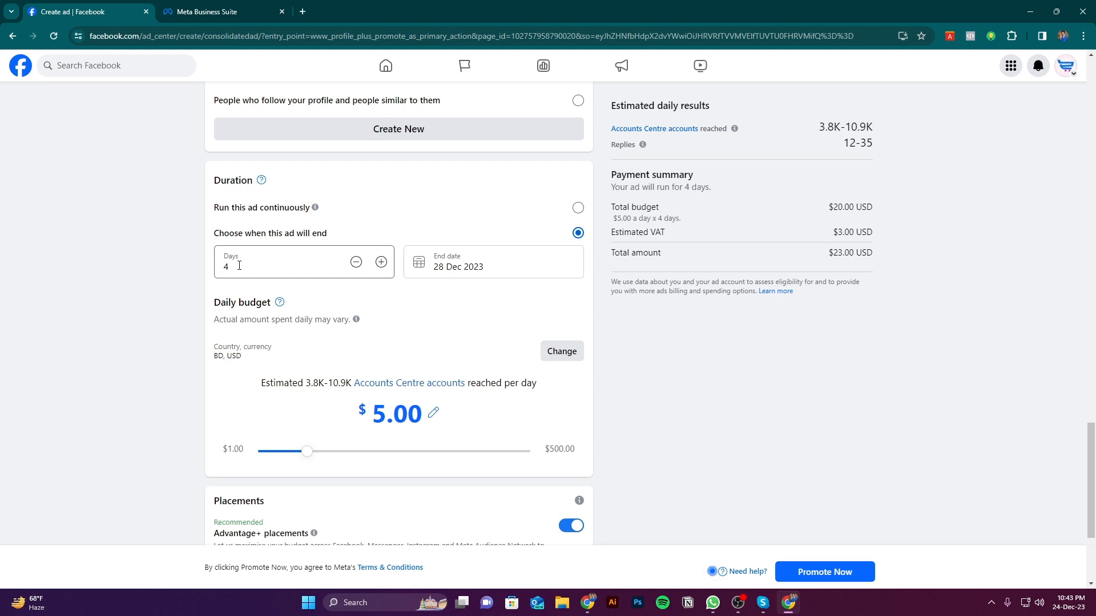
{"action": "left_click_drag", "start_coordinate": [239, 265], "coordinate": [220, 264]}
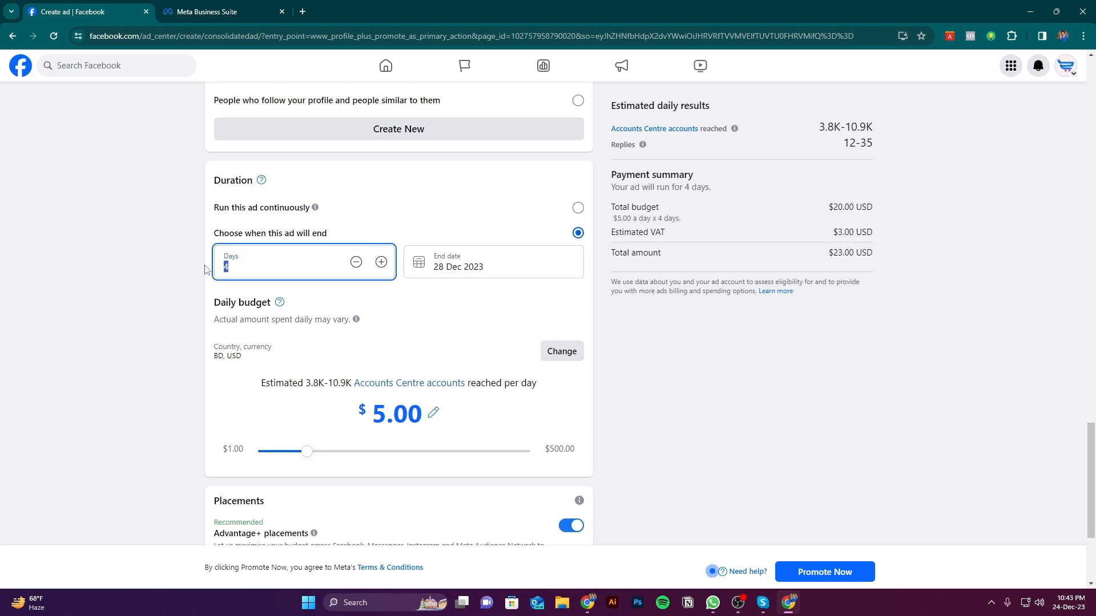
{"action": "type", "text": "8"}
{"action": "left_click", "coordinate": [381, 263]}
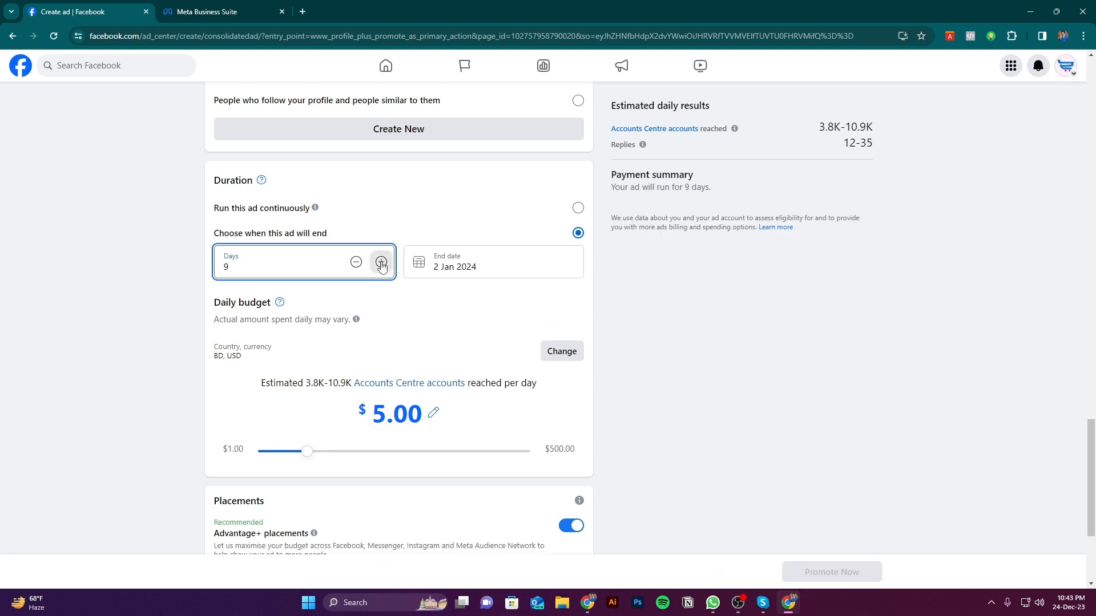
{"action": "left_click", "coordinate": [381, 263]}
{"action": "left_click", "coordinate": [381, 263]}
{"action": "left_click", "coordinate": [381, 263]}
{"action": "left_click", "coordinate": [381, 263]}
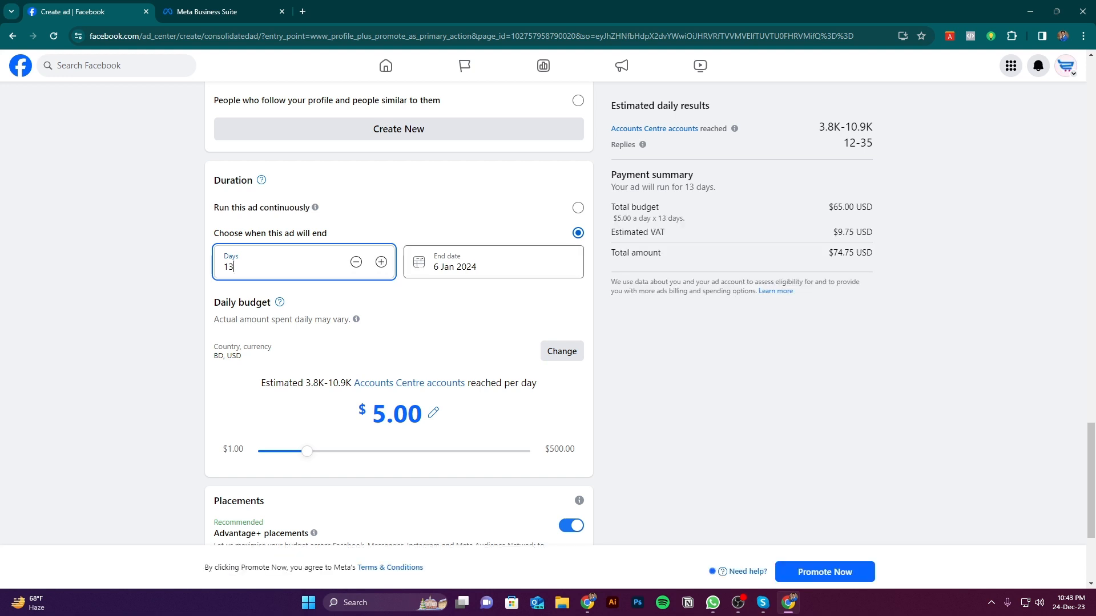
Try 30 Jan 2024 as the ad's end date and set it to 28 Feb 2024 instead
{"action": "left_click", "coordinate": [450, 265]}
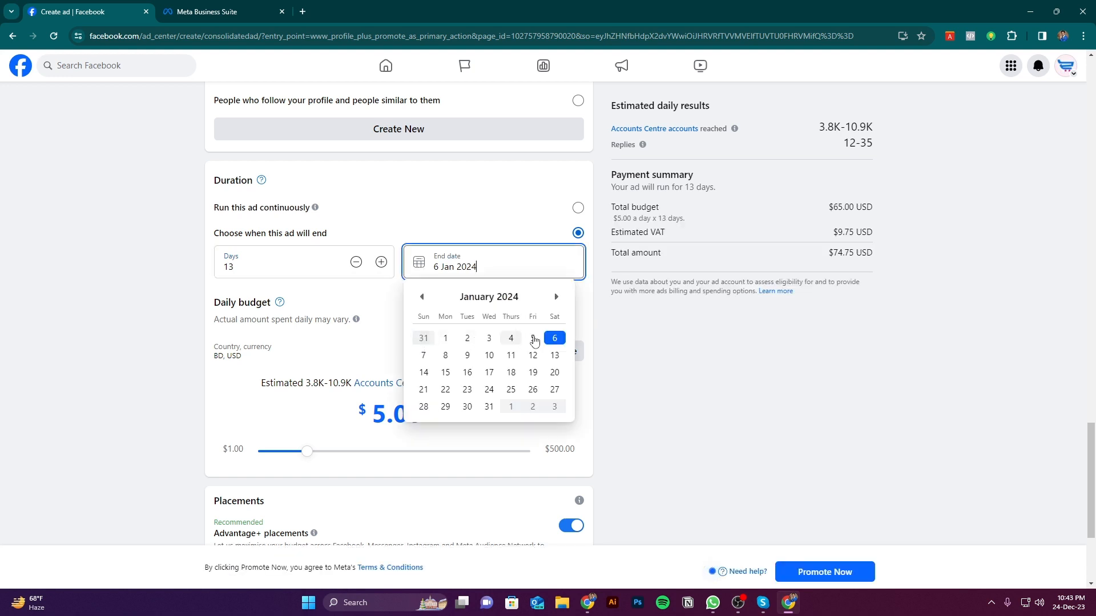
{"action": "left_click", "coordinate": [467, 407]}
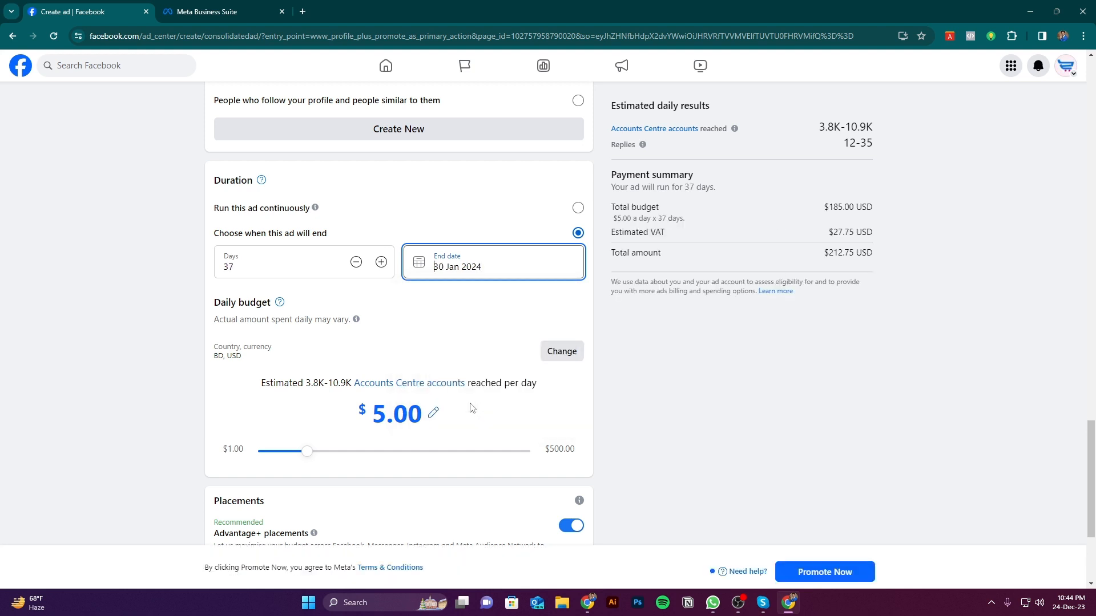
{"action": "left_click", "coordinate": [467, 268]}
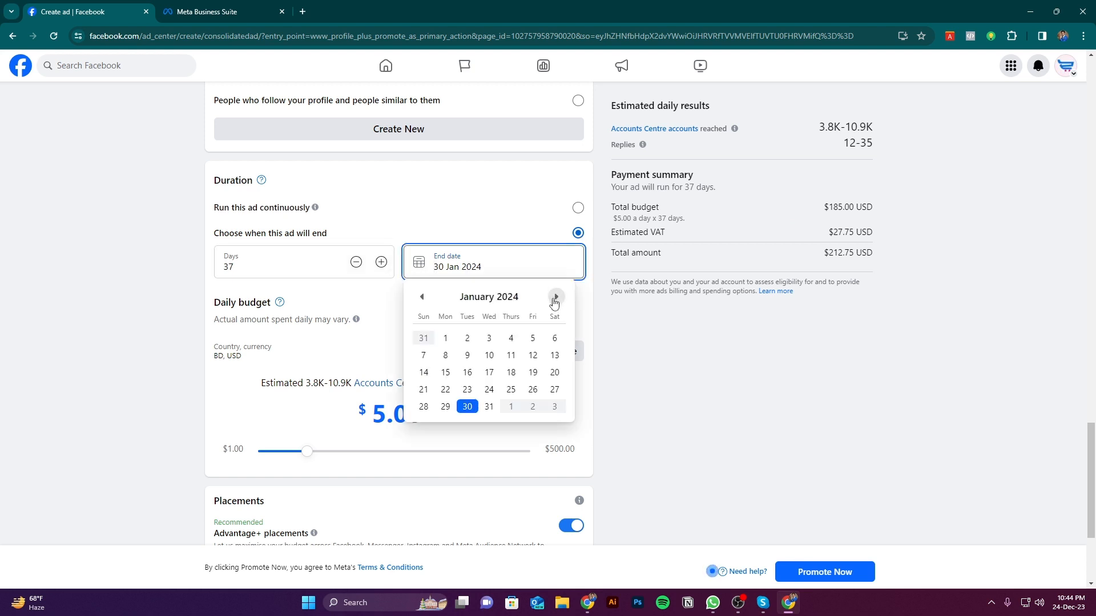
{"action": "left_click", "coordinate": [556, 297]}
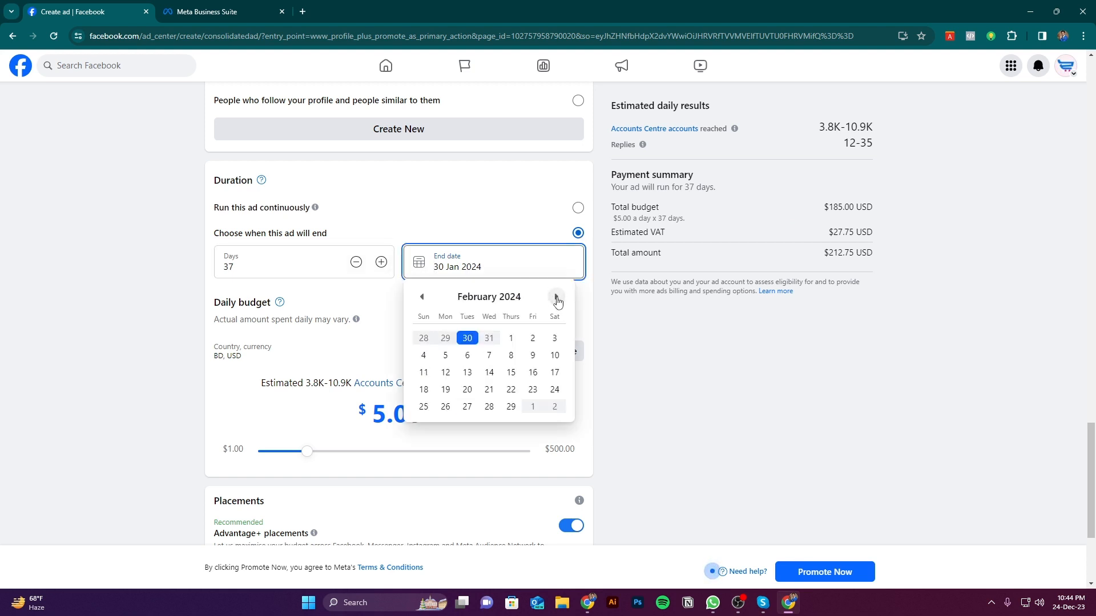
{"action": "left_click", "coordinate": [489, 407]}
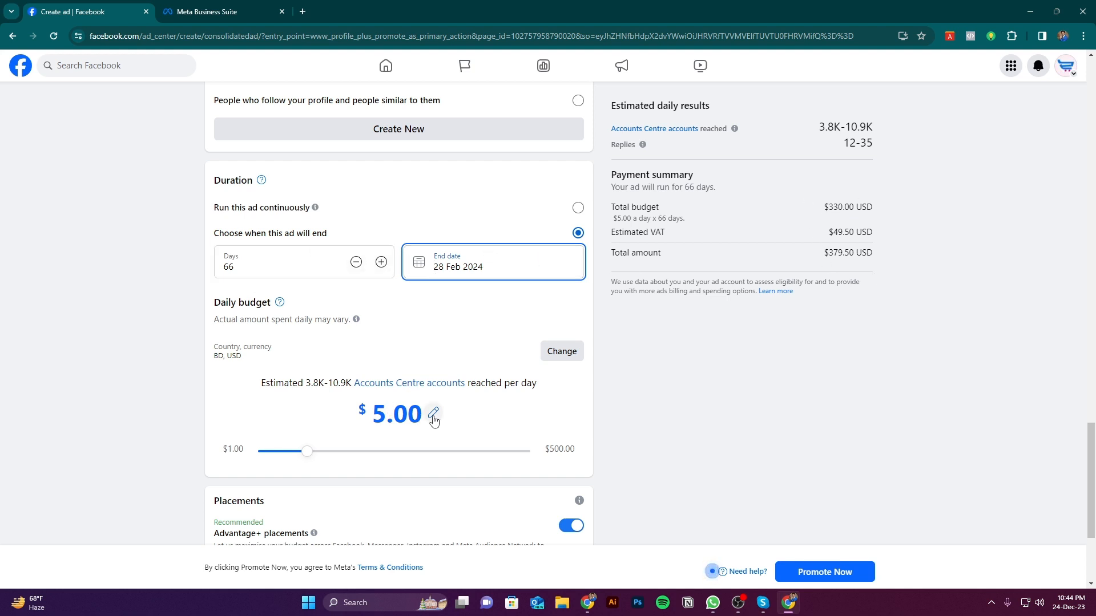
Check the total budget and total amount in the payment summary for the 28 Feb 2024 end date
{"action": "left_click_drag", "start_coordinate": [829, 207], "coordinate": [863, 206]}
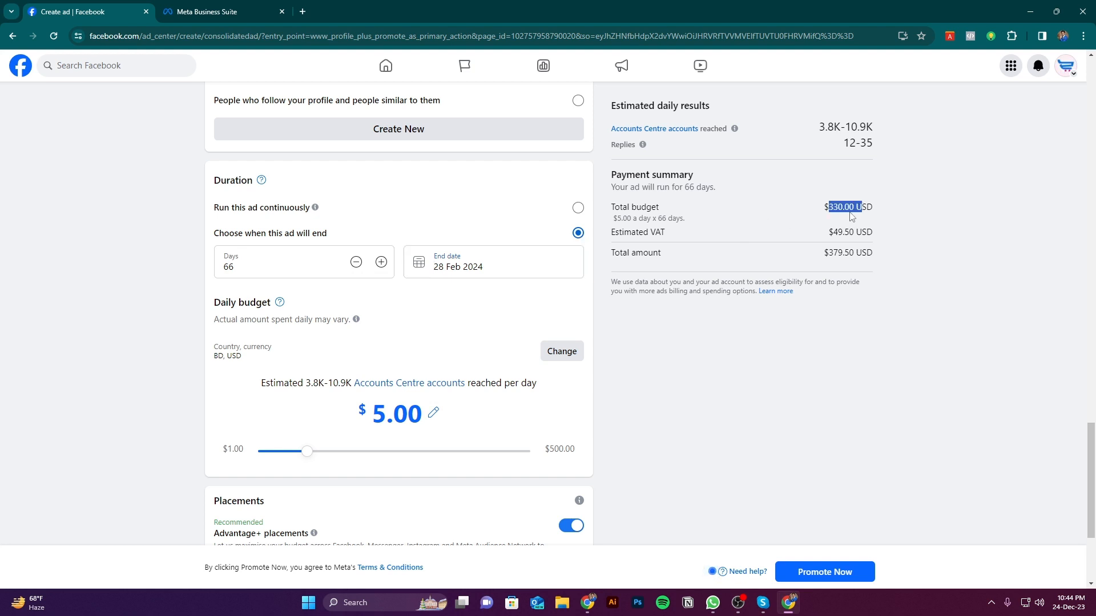
{"action": "left_click_drag", "start_coordinate": [829, 254], "coordinate": [855, 254]}
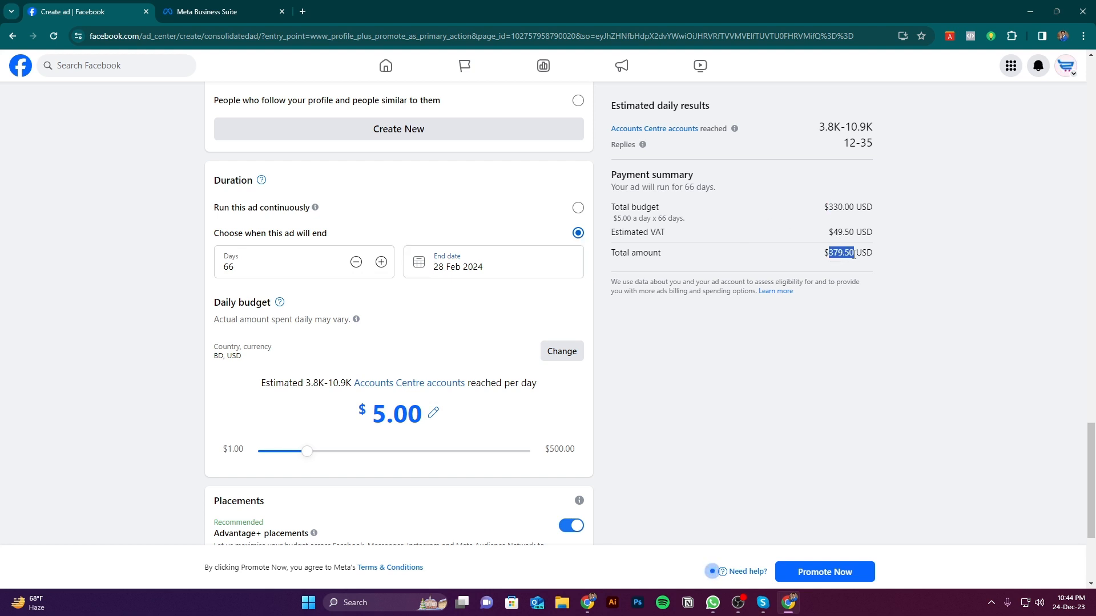
{"action": "left_click", "coordinate": [912, 256]}
{"action": "left_click", "coordinate": [205, 11]}
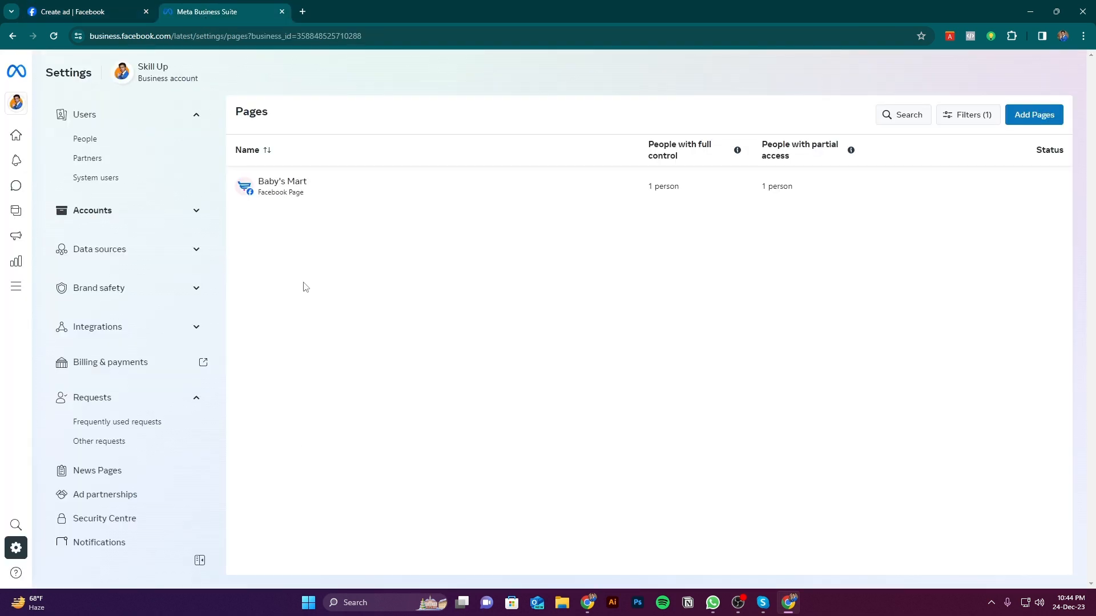
{"action": "left_click", "coordinate": [70, 8]}
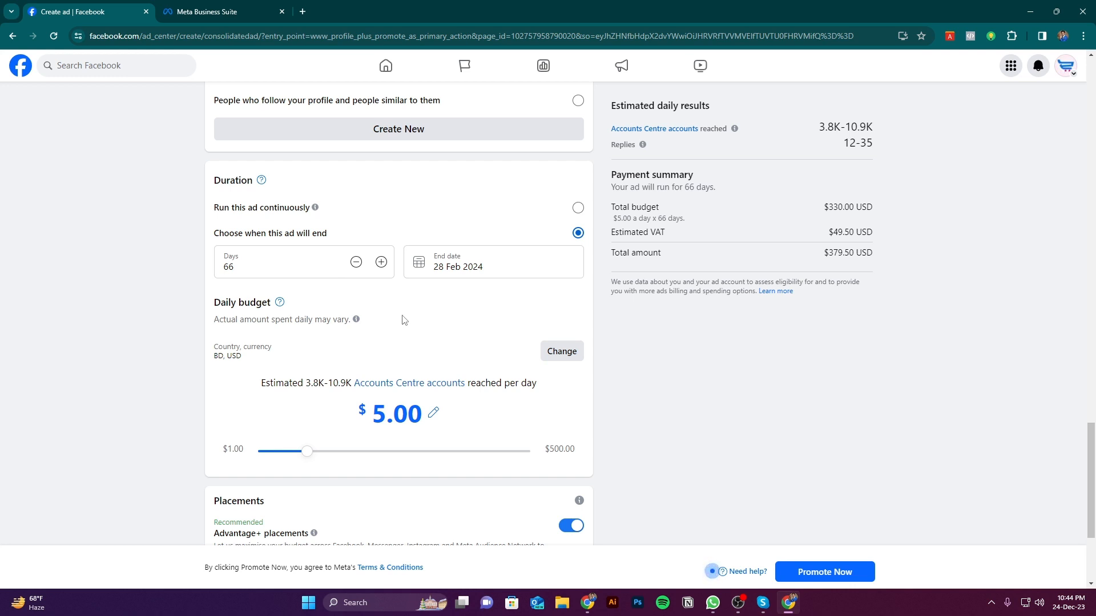
Examine the Placements section of the ad below the daily budget
{"action": "scroll", "coordinate": [403, 319], "scroll_direction": "down", "scroll_amount": 2}
{"action": "scroll", "coordinate": [326, 376], "scroll_direction": "down", "scroll_amount": 2}
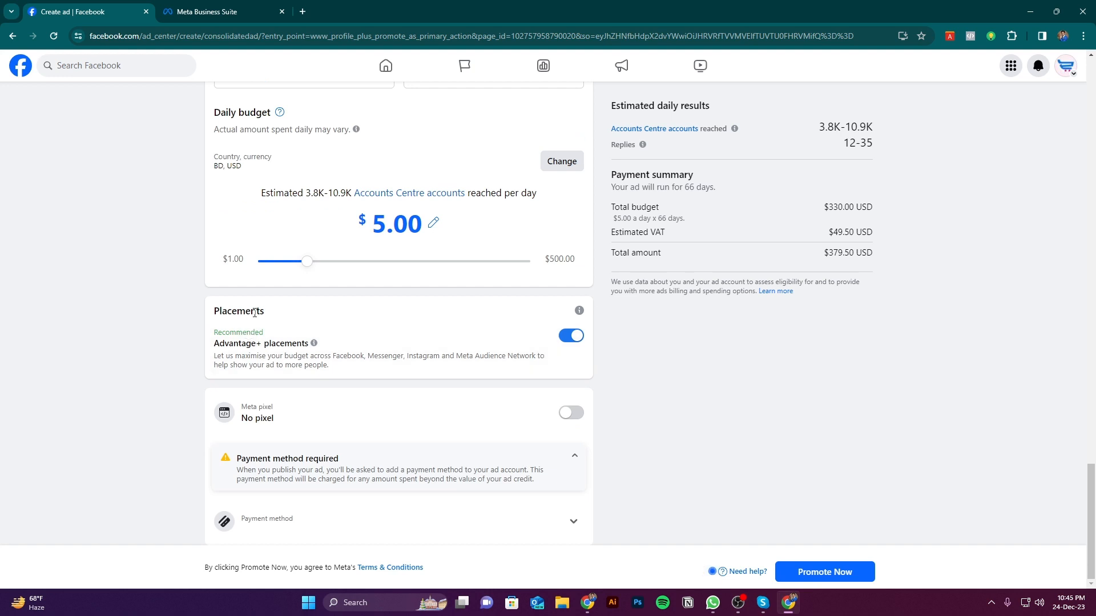
{"action": "left_click_drag", "start_coordinate": [266, 314], "coordinate": [214, 312]}
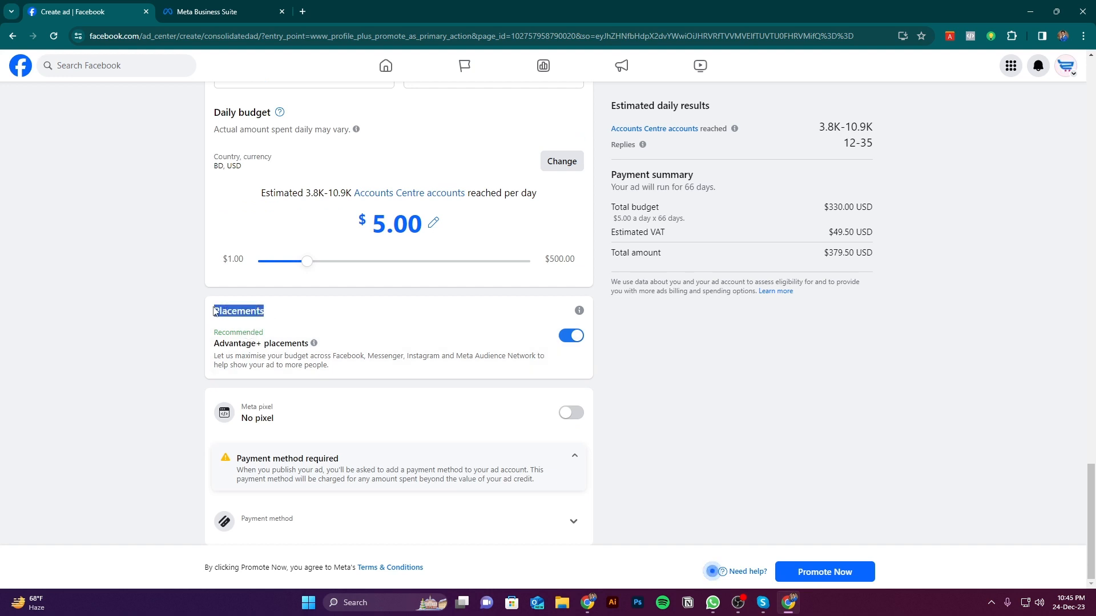
{"action": "left_click_drag", "start_coordinate": [300, 317], "coordinate": [212, 316]}
{"action": "left_click", "coordinate": [281, 319]}
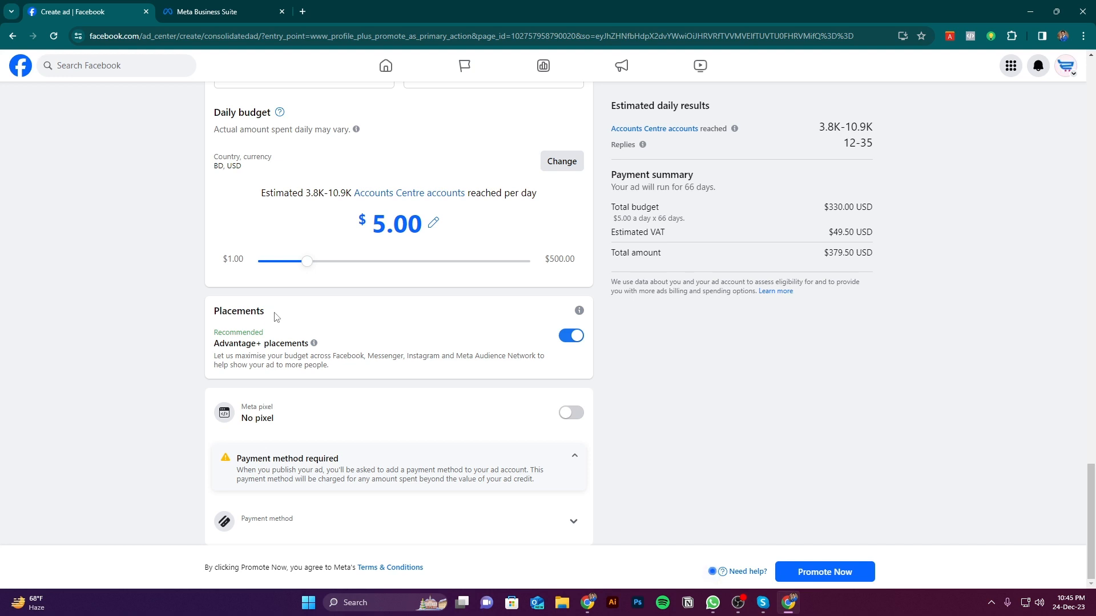
{"action": "double_click", "coordinate": [259, 312]}
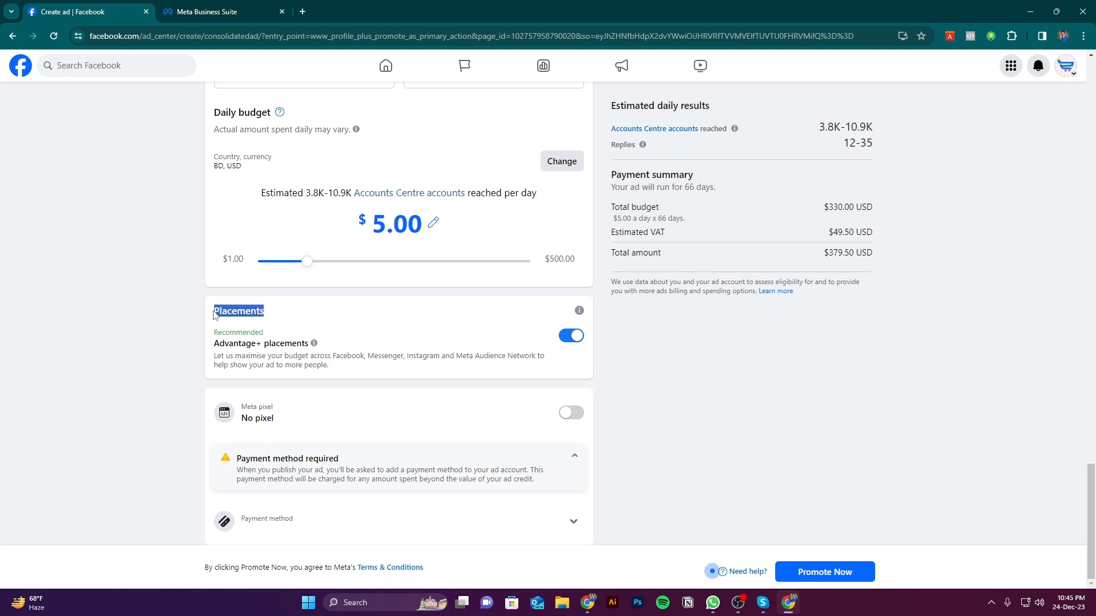
{"action": "left_click", "coordinate": [273, 313]}
{"action": "left_click_drag", "start_coordinate": [267, 315], "coordinate": [212, 315]}
{"action": "left_click", "coordinate": [262, 311]}
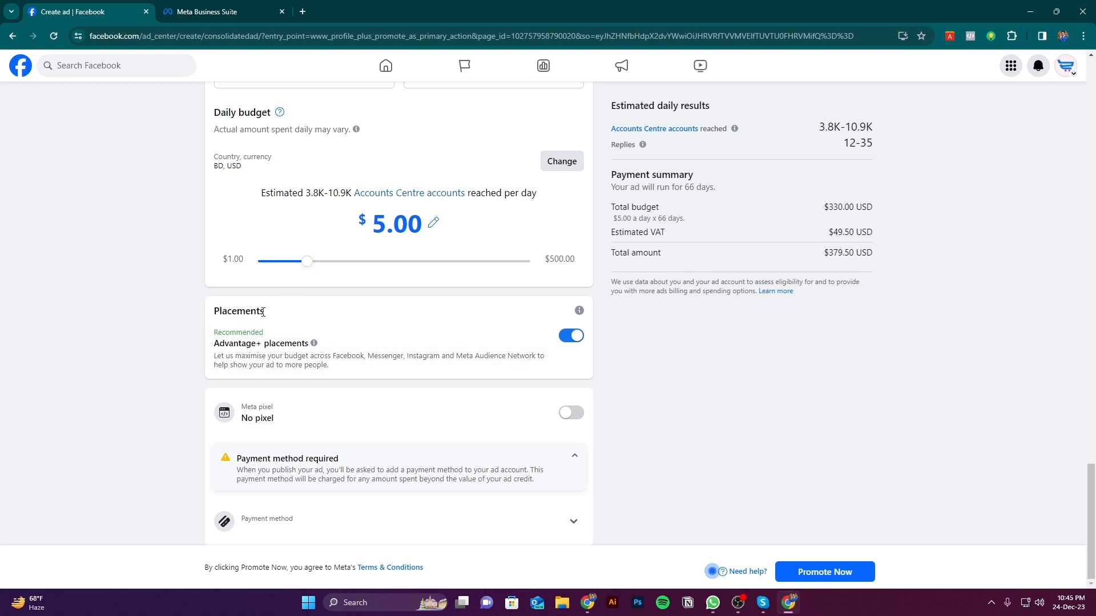
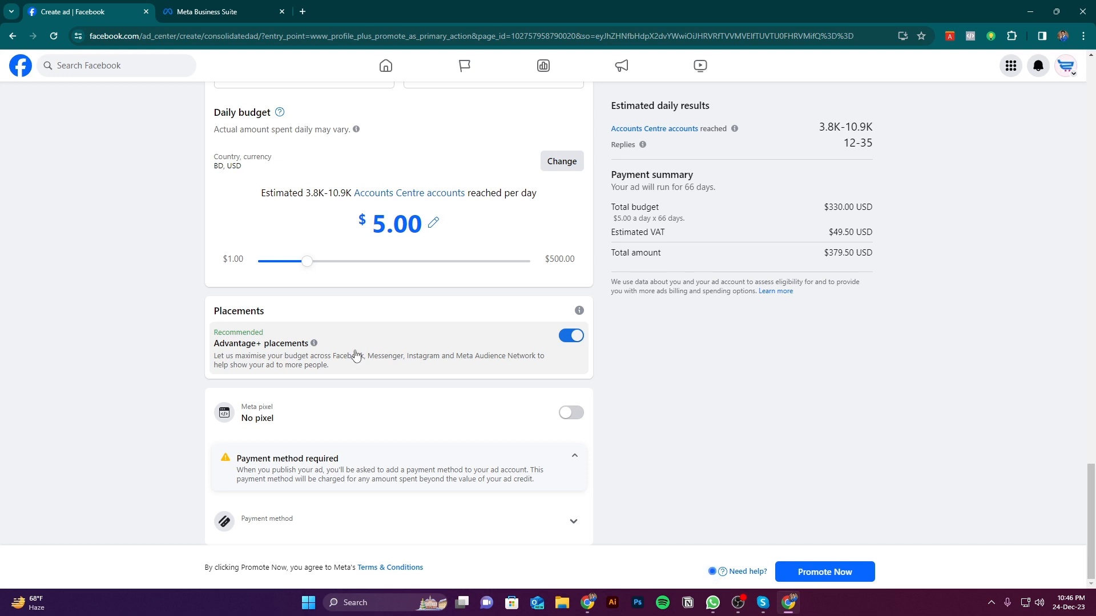
Try manual placements with Instagram and Messenger deselected, and turn Advantage+ placements back on
{"action": "left_click", "coordinate": [570, 336]}
{"action": "scroll", "coordinate": [474, 387], "scroll_direction": "down", "scroll_amount": 2}
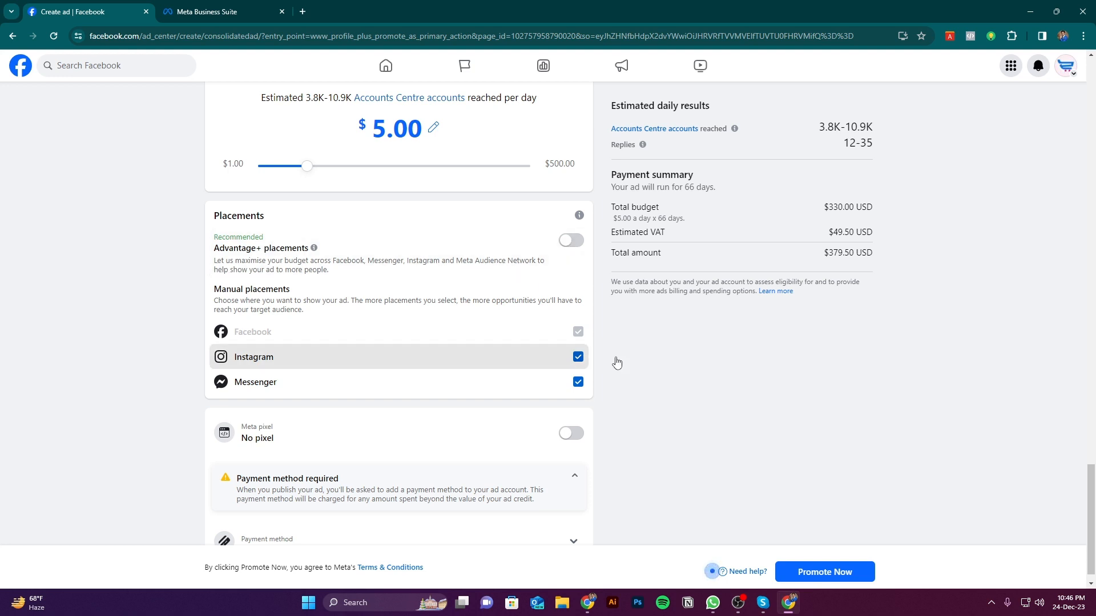
{"action": "left_click", "coordinate": [578, 357]}
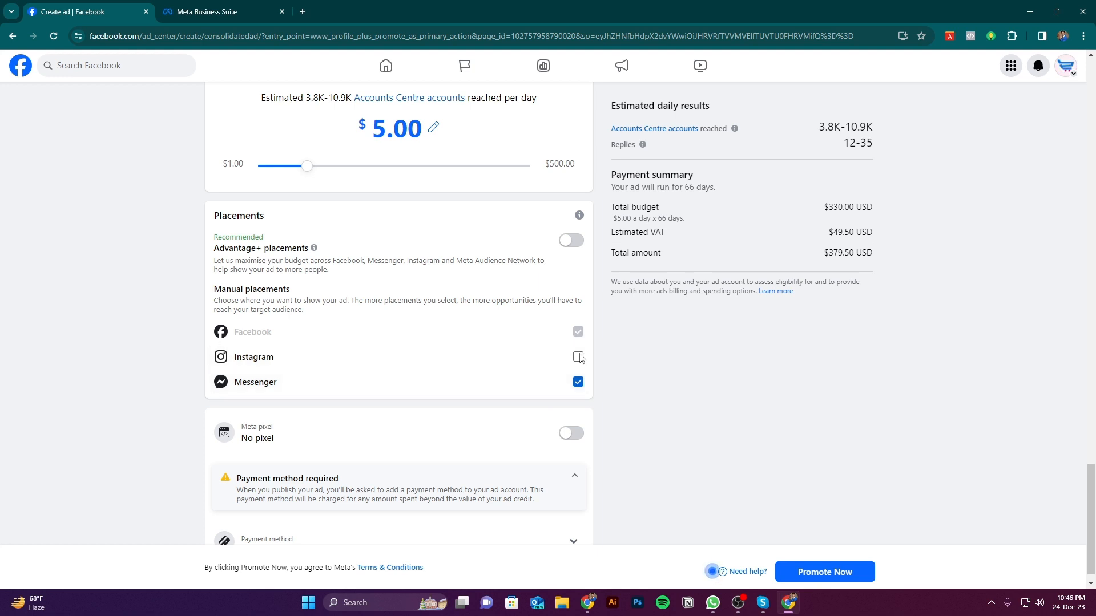
{"action": "left_click", "coordinate": [578, 383]}
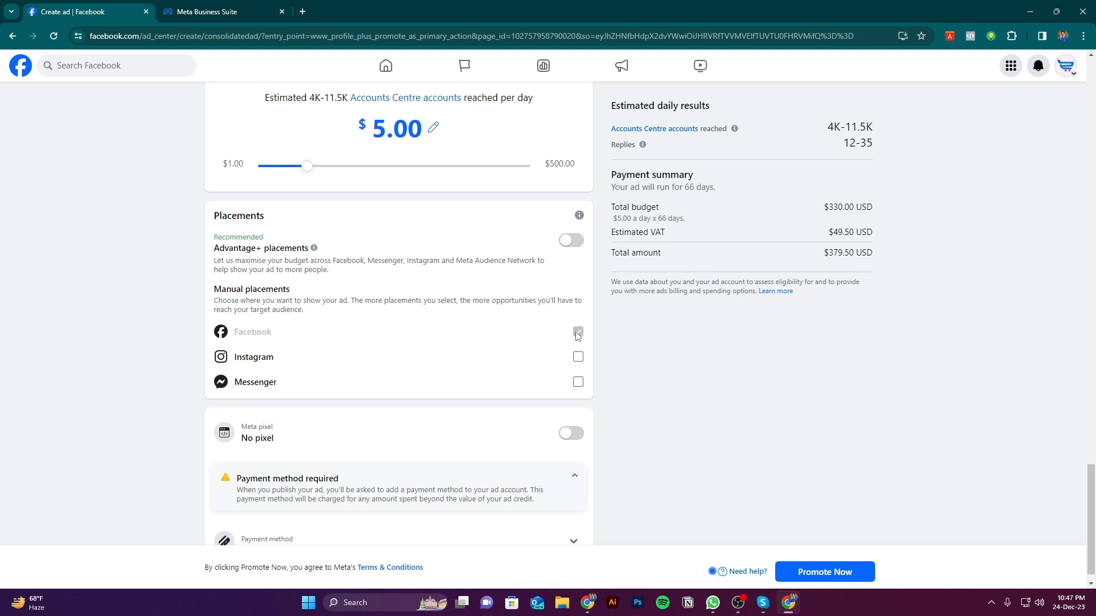
{"action": "left_click", "coordinate": [574, 242]}
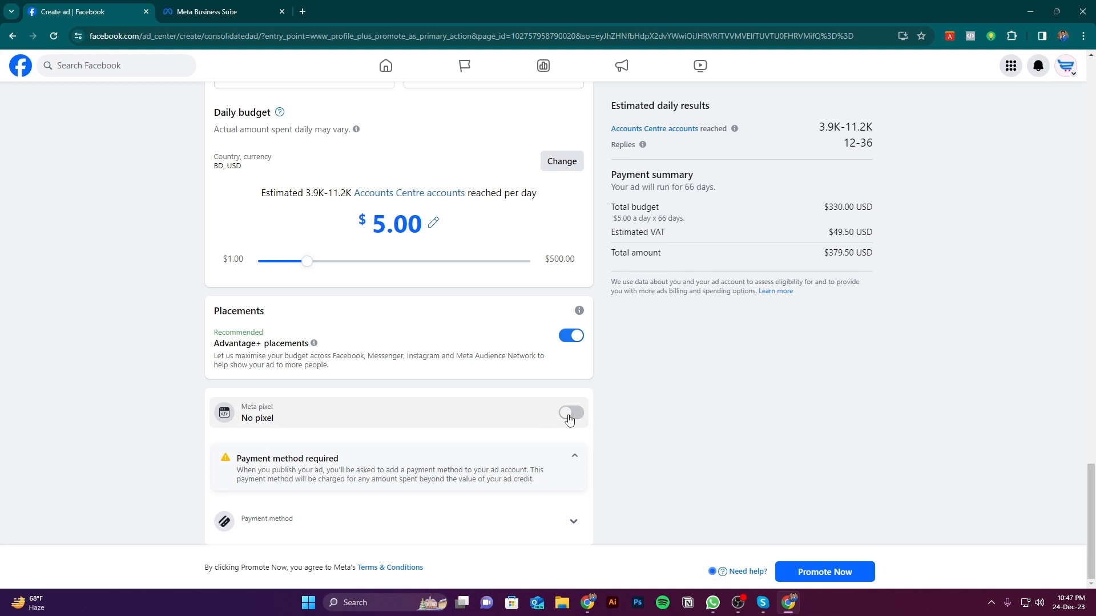
Try enabling the Meta pixel for the ad and switch it off again
{"action": "left_click", "coordinate": [289, 420]}
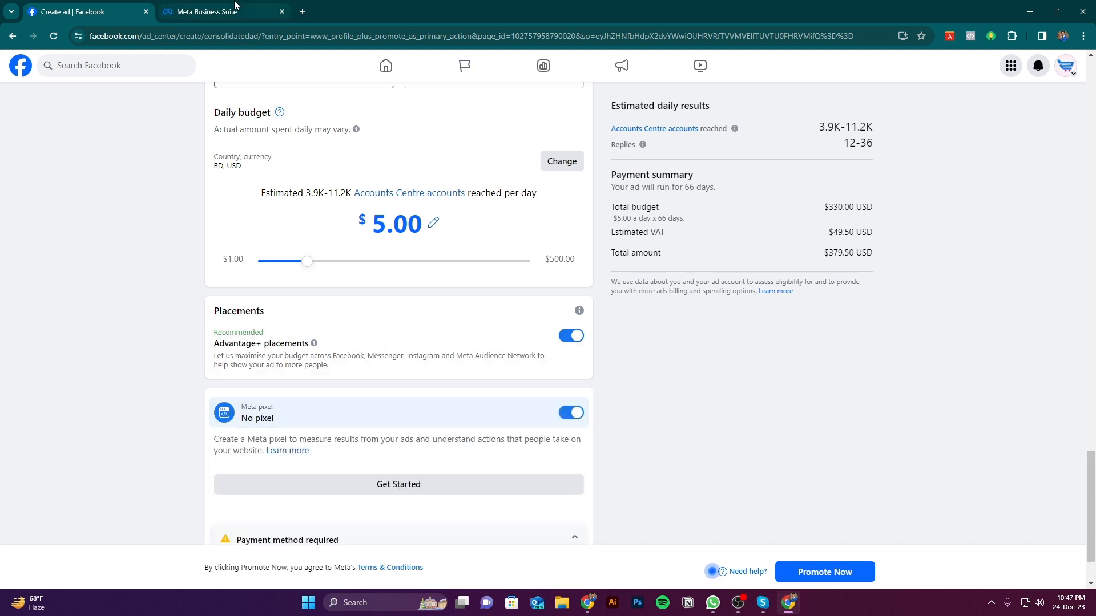
{"action": "left_click", "coordinate": [563, 418]}
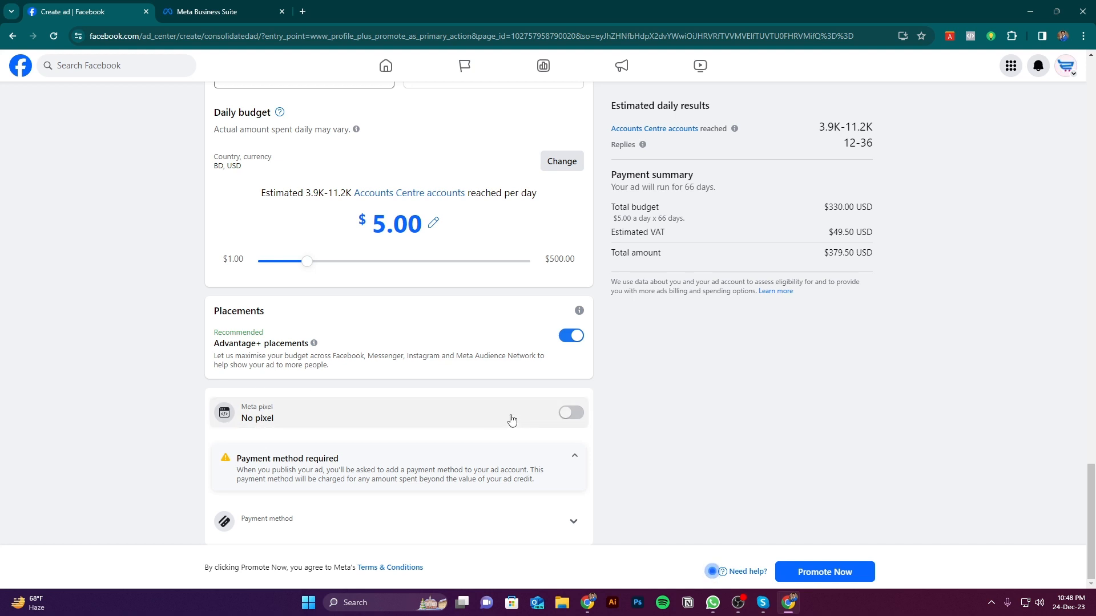
Change the ad's goal to Get more Page likes and save it
{"action": "scroll", "coordinate": [567, 433], "scroll_direction": "up", "scroll_amount": 3}
{"action": "scroll", "coordinate": [673, 407], "scroll_direction": "up", "scroll_amount": 2}
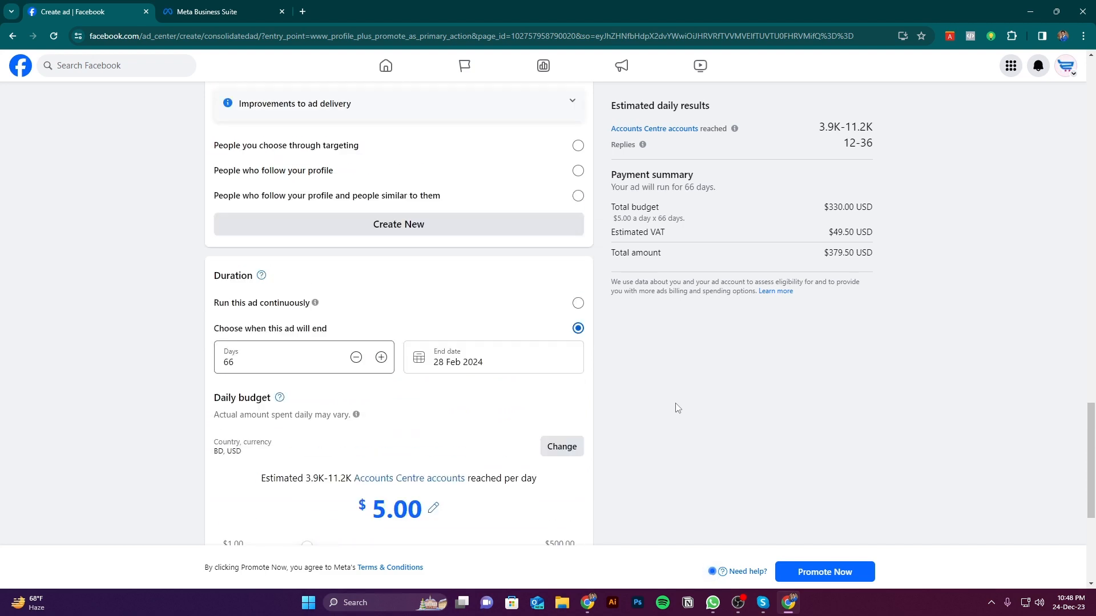
{"action": "scroll", "coordinate": [674, 406], "scroll_direction": "down", "scroll_amount": 5}
{"action": "scroll", "coordinate": [392, 330], "scroll_direction": "up", "scroll_amount": 7}
{"action": "scroll", "coordinate": [444, 338], "scroll_direction": "up", "scroll_amount": 15}
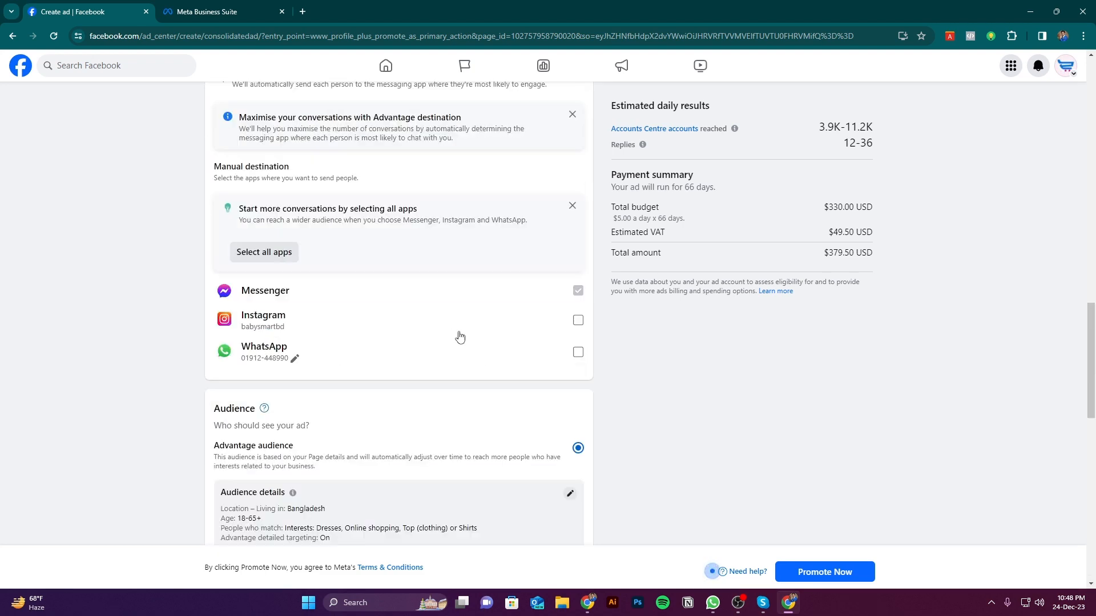
{"action": "scroll", "coordinate": [400, 318], "scroll_direction": "up", "scroll_amount": 6}
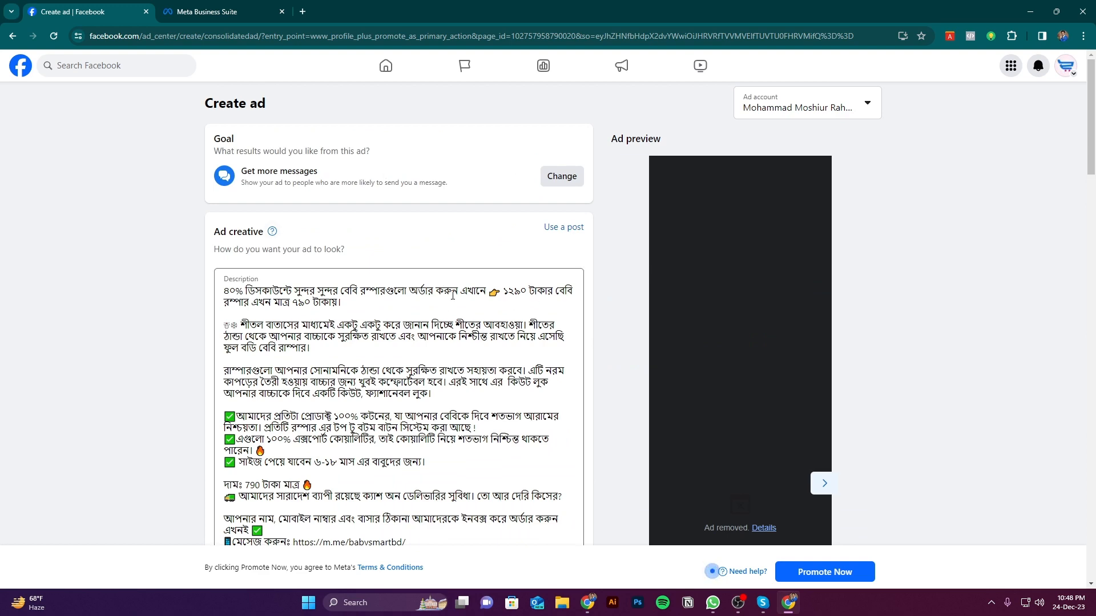
{"action": "scroll", "coordinate": [451, 269], "scroll_direction": "down", "scroll_amount": 12}
{"action": "scroll", "coordinate": [456, 265], "scroll_direction": "up", "scroll_amount": 9}
{"action": "scroll", "coordinate": [469, 253], "scroll_direction": "up", "scroll_amount": 3}
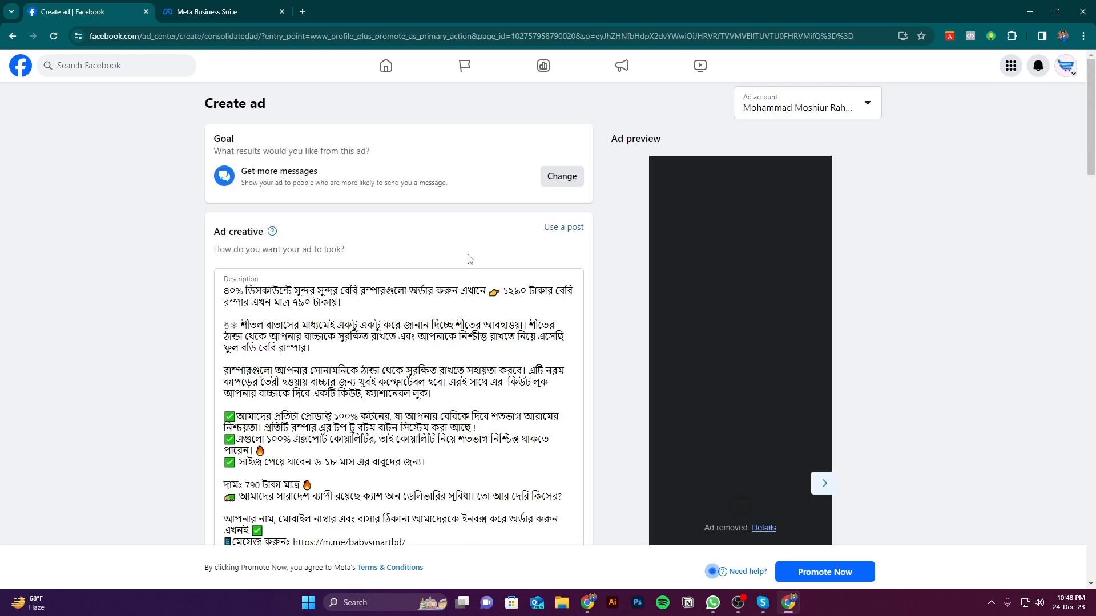
{"action": "left_click", "coordinate": [561, 180]}
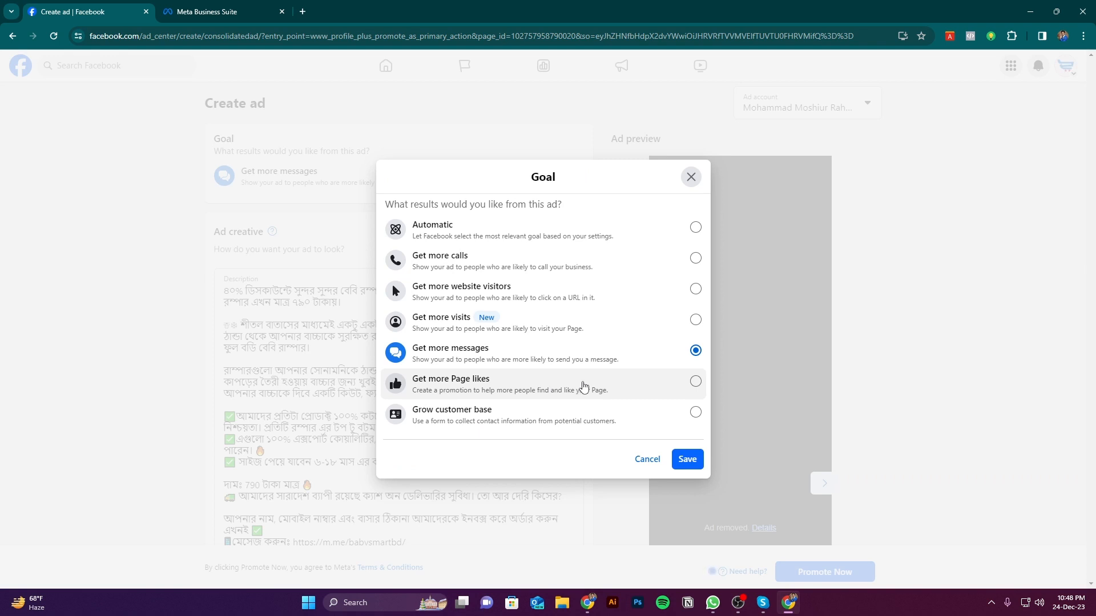
{"action": "left_click", "coordinate": [630, 383]}
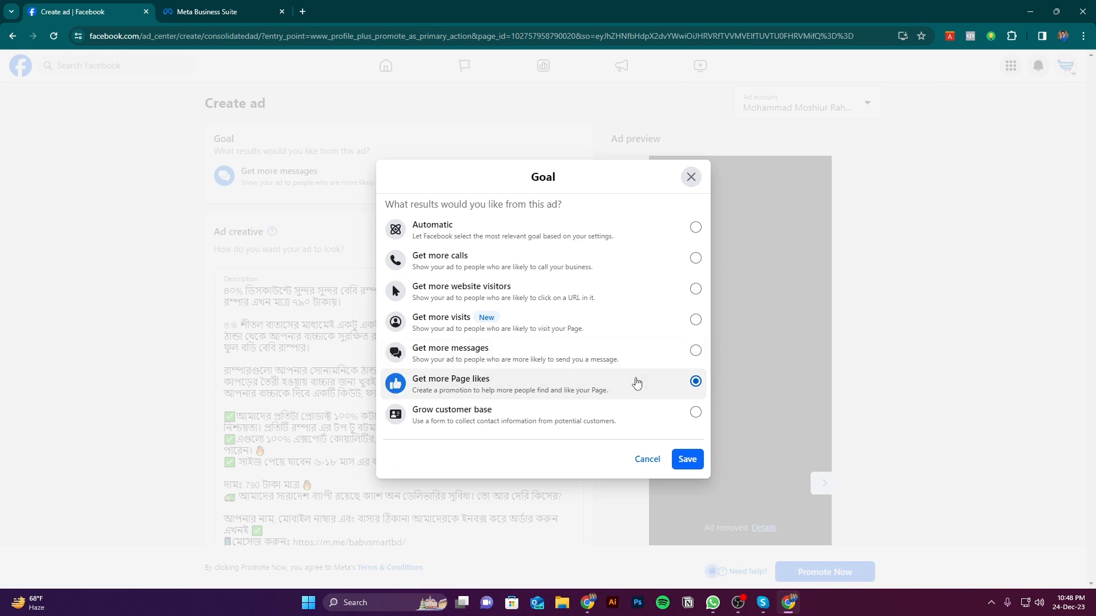
{"action": "left_click", "coordinate": [689, 460]}
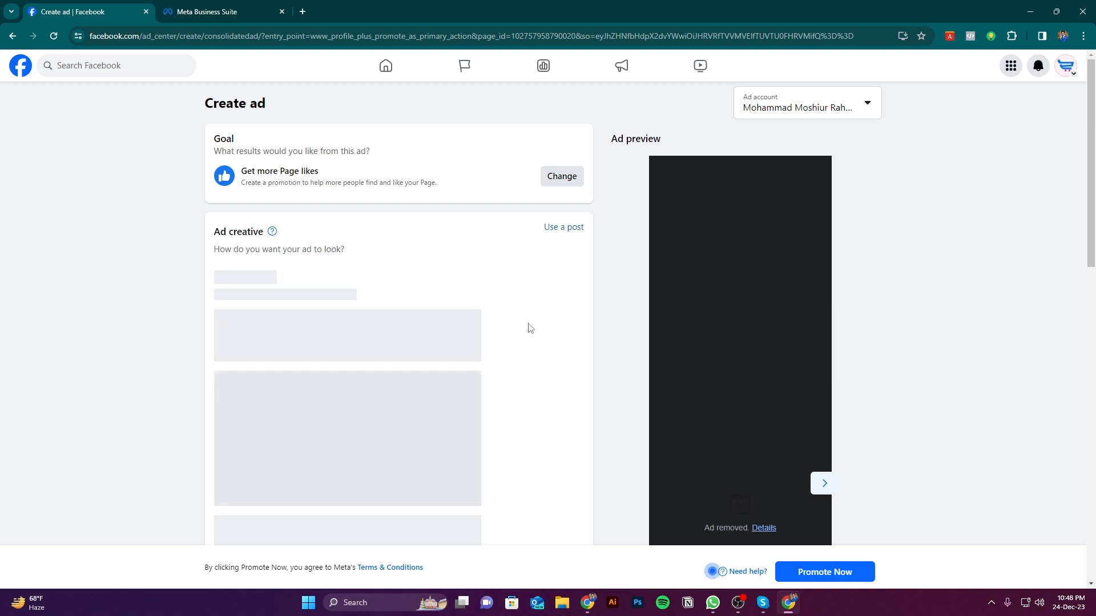
Check the ad creative, estimated daily results and payment summary for the Page likes goal
{"action": "scroll", "coordinate": [745, 344], "scroll_direction": "down", "scroll_amount": 3}
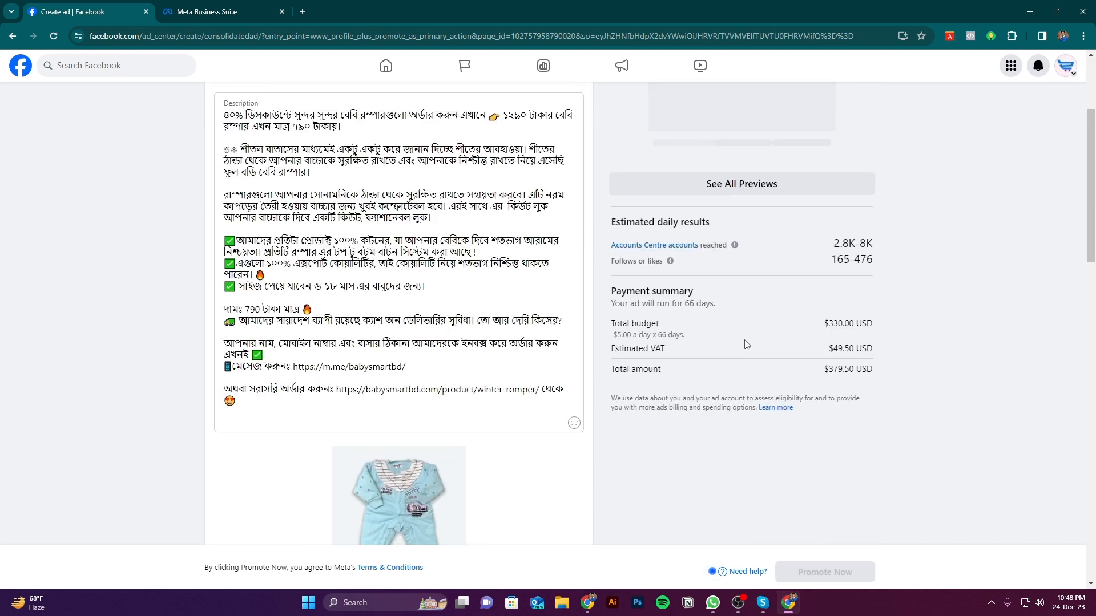
{"action": "scroll", "coordinate": [655, 296], "scroll_direction": "up", "scroll_amount": 1}
{"action": "scroll", "coordinate": [657, 297], "scroll_direction": "up", "scroll_amount": 1}
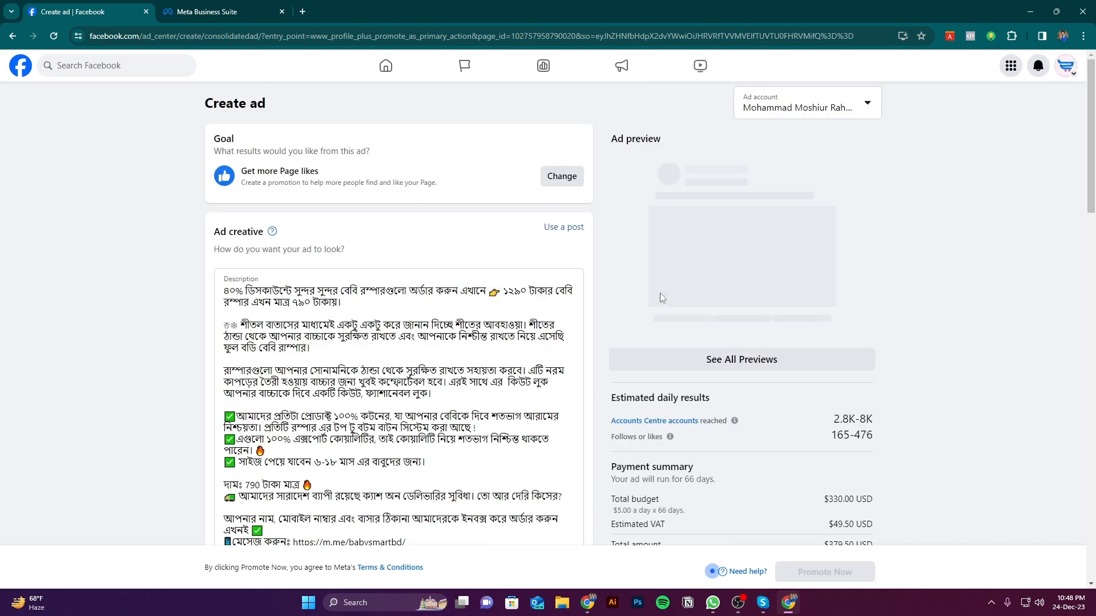
{"action": "scroll", "coordinate": [660, 292], "scroll_direction": "down", "scroll_amount": 6}
{"action": "scroll", "coordinate": [662, 290], "scroll_direction": "down", "scroll_amount": 5}
{"action": "scroll", "coordinate": [537, 270], "scroll_direction": "up", "scroll_amount": 15}
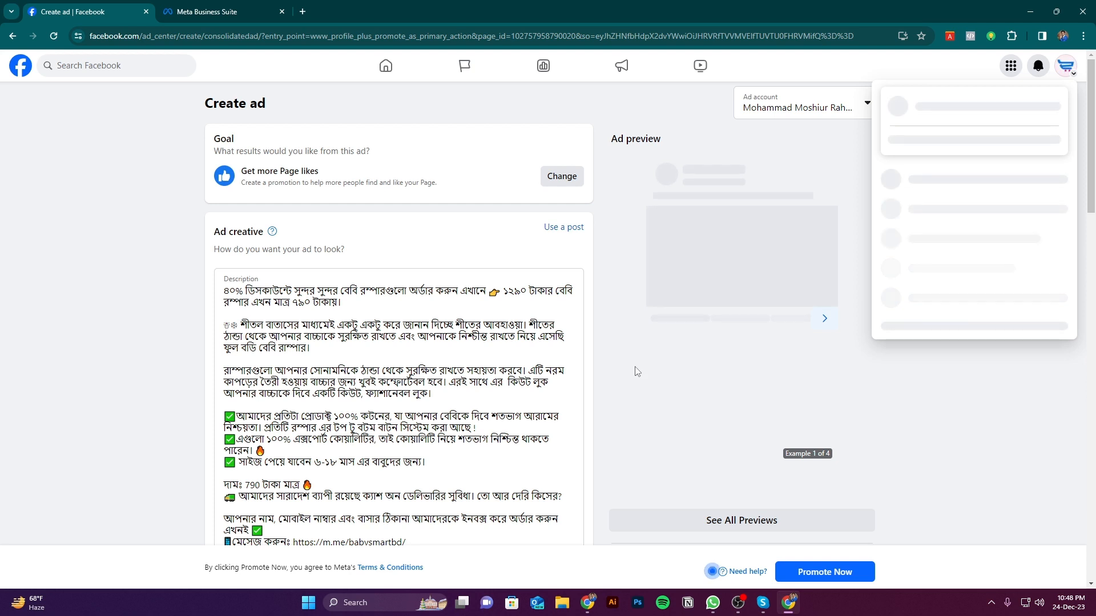
{"action": "left_click", "coordinate": [161, 299]}
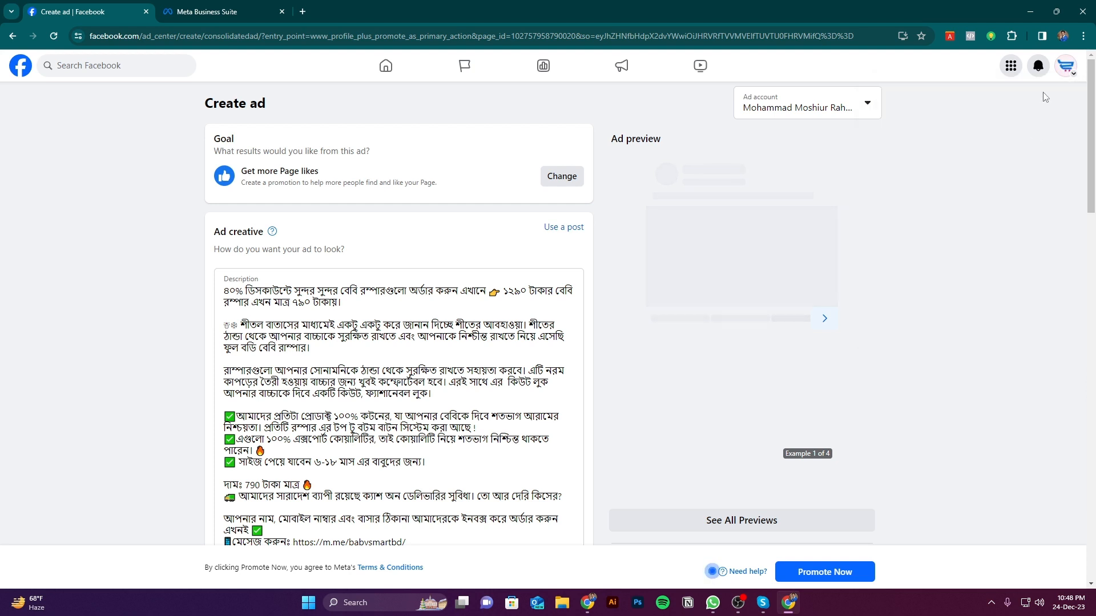
{"action": "left_click", "coordinate": [1062, 72]}
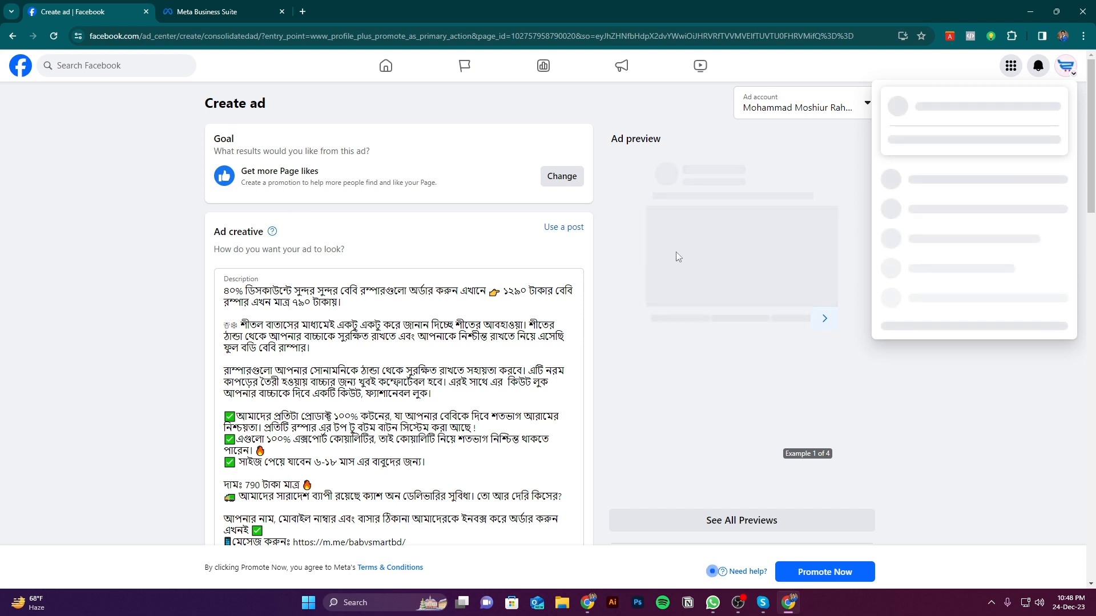
{"action": "left_click", "coordinate": [228, 11]}
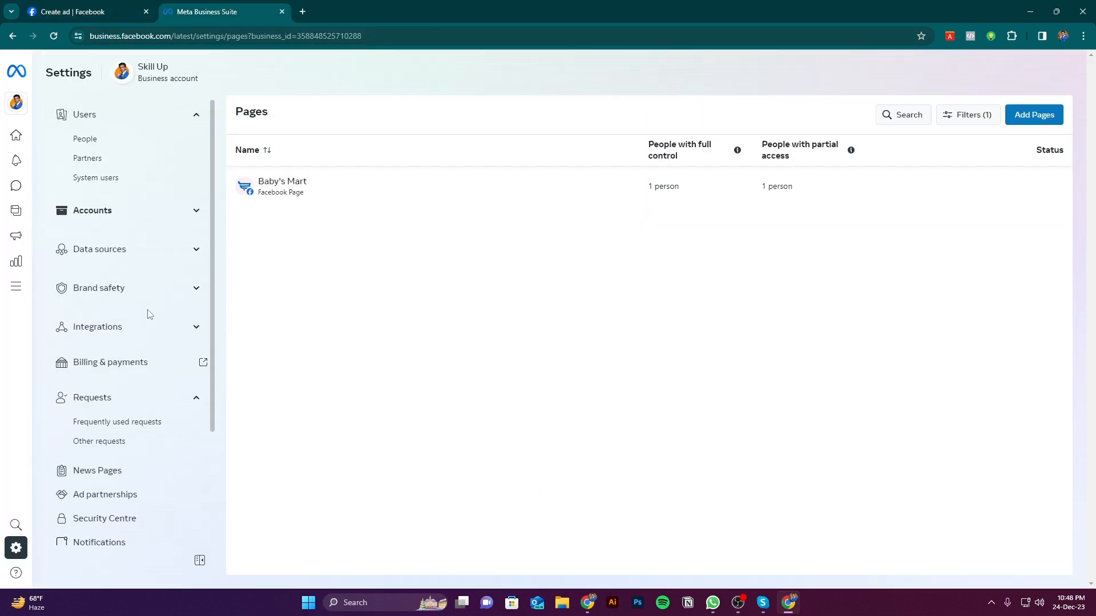
{"action": "key", "text": "ctrl+Tab"}
Examine the audience, duration and daily budget settings of the Page likes ad
{"action": "scroll", "coordinate": [376, 408], "scroll_direction": "down", "scroll_amount": 10}
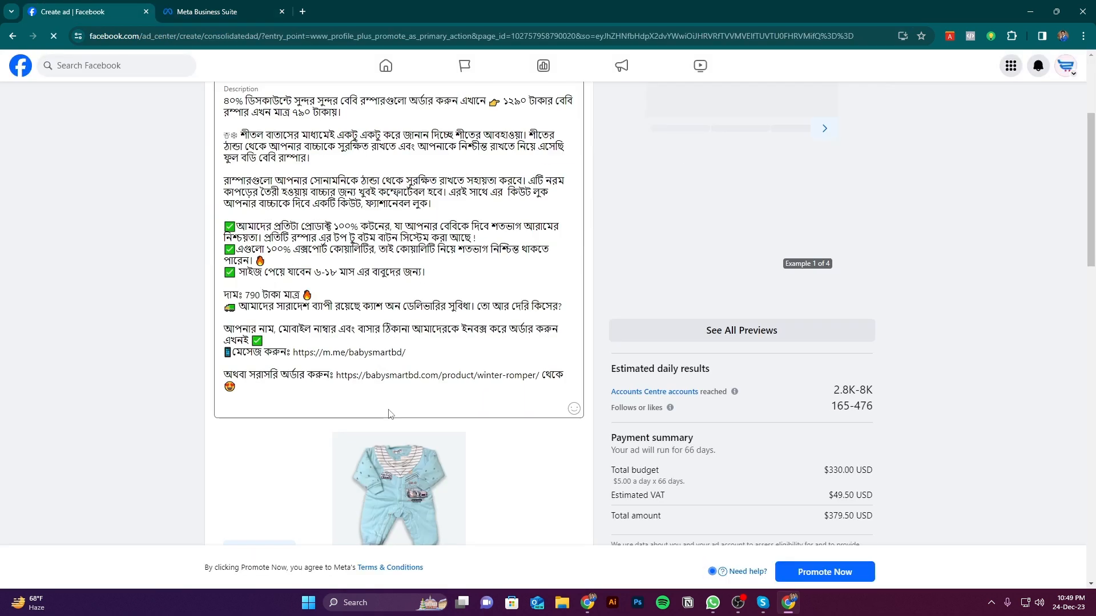
{"action": "scroll", "coordinate": [376, 408], "scroll_direction": "down", "scroll_amount": 5}
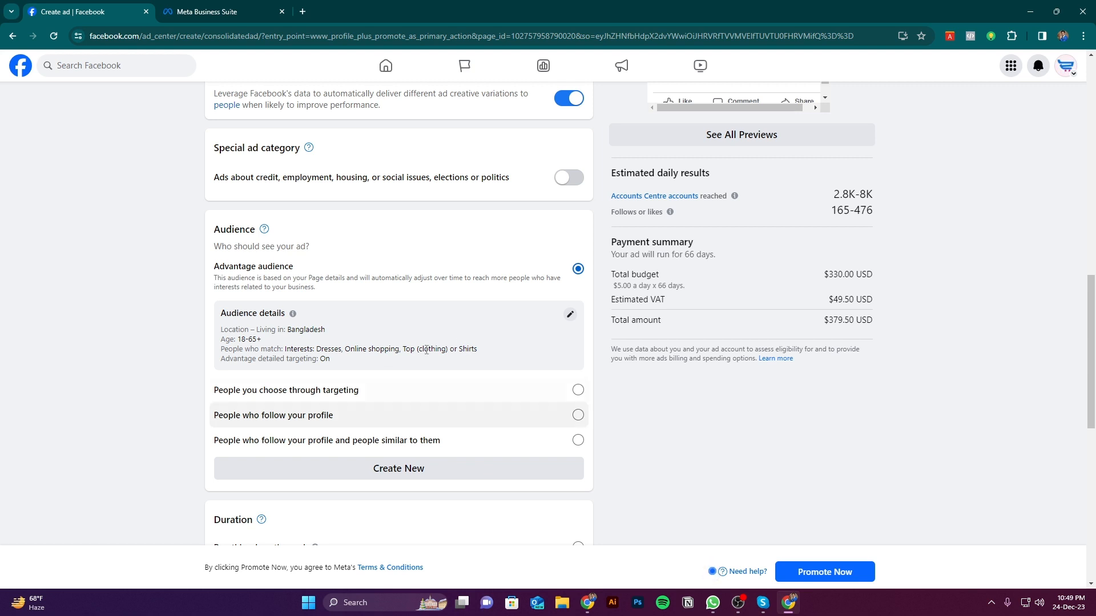
{"action": "scroll", "coordinate": [384, 369], "scroll_direction": "down", "scroll_amount": 5}
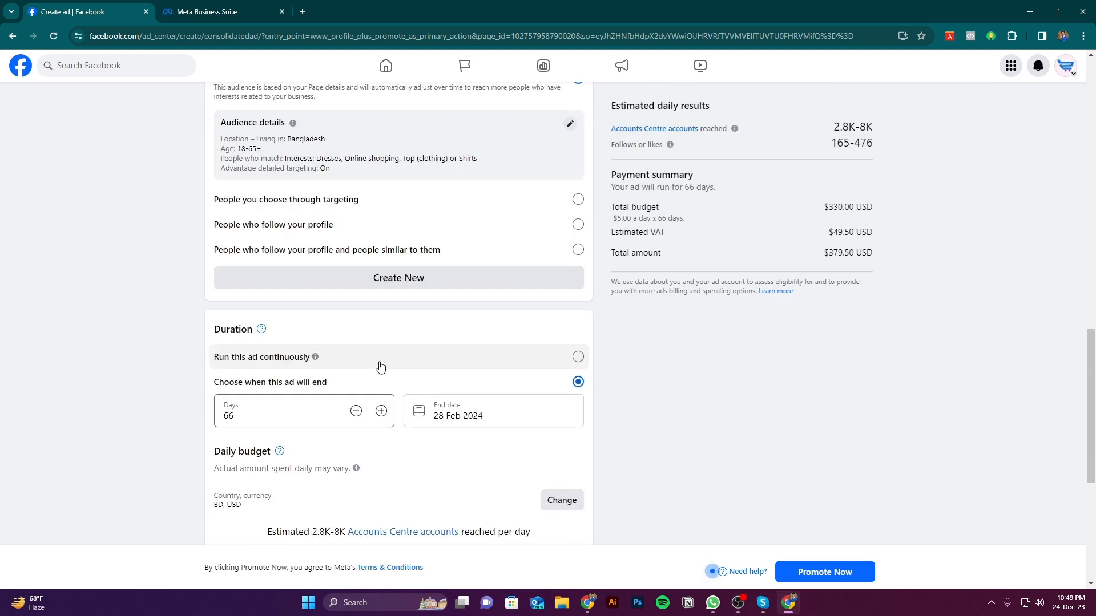
{"action": "left_click", "coordinate": [216, 9]}
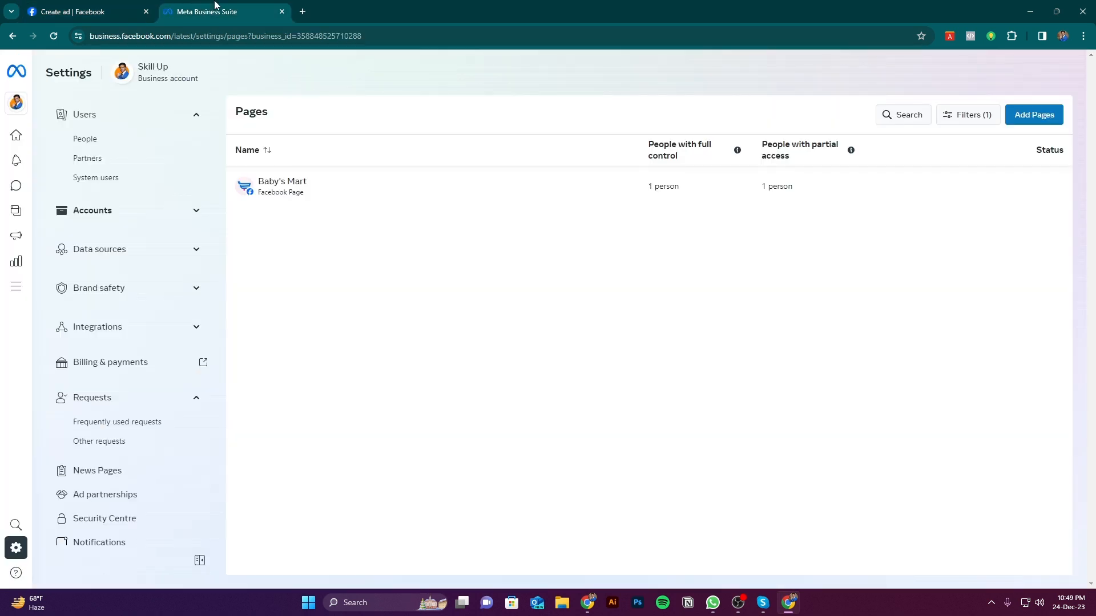
{"action": "left_click", "coordinate": [86, 11]}
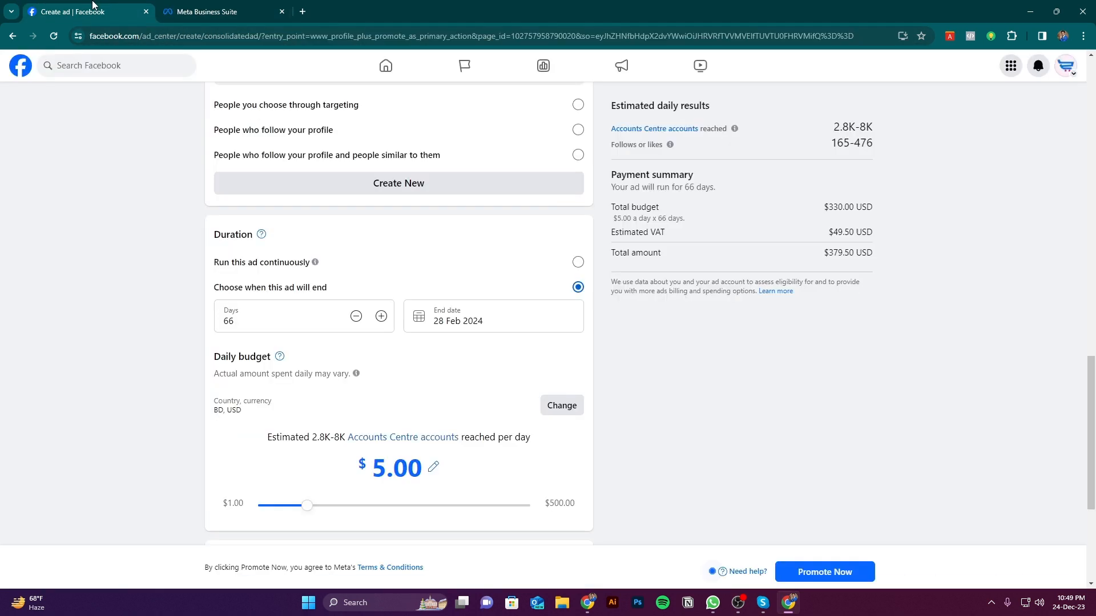
{"action": "scroll", "coordinate": [344, 301], "scroll_direction": "down", "scroll_amount": 4}
{"action": "scroll", "coordinate": [850, 378], "scroll_direction": "up", "scroll_amount": 5}
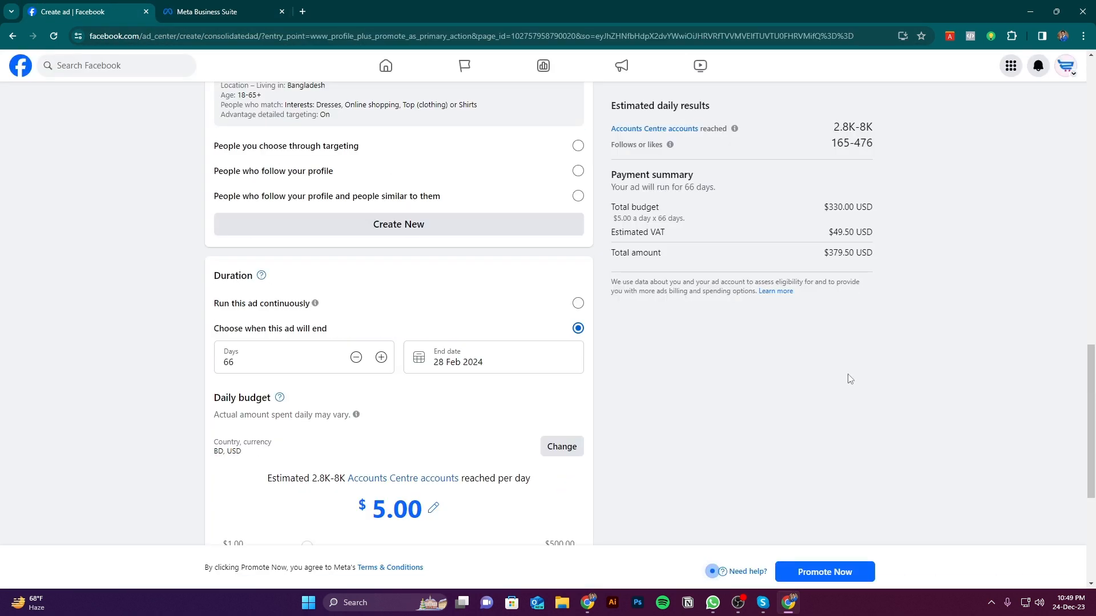
Leave the ad draft without publishing it and open the Baby's Mart Page
{"action": "scroll", "coordinate": [850, 378], "scroll_direction": "up", "scroll_amount": 5}
{"action": "scroll", "coordinate": [891, 299], "scroll_direction": "up", "scroll_amount": 3}
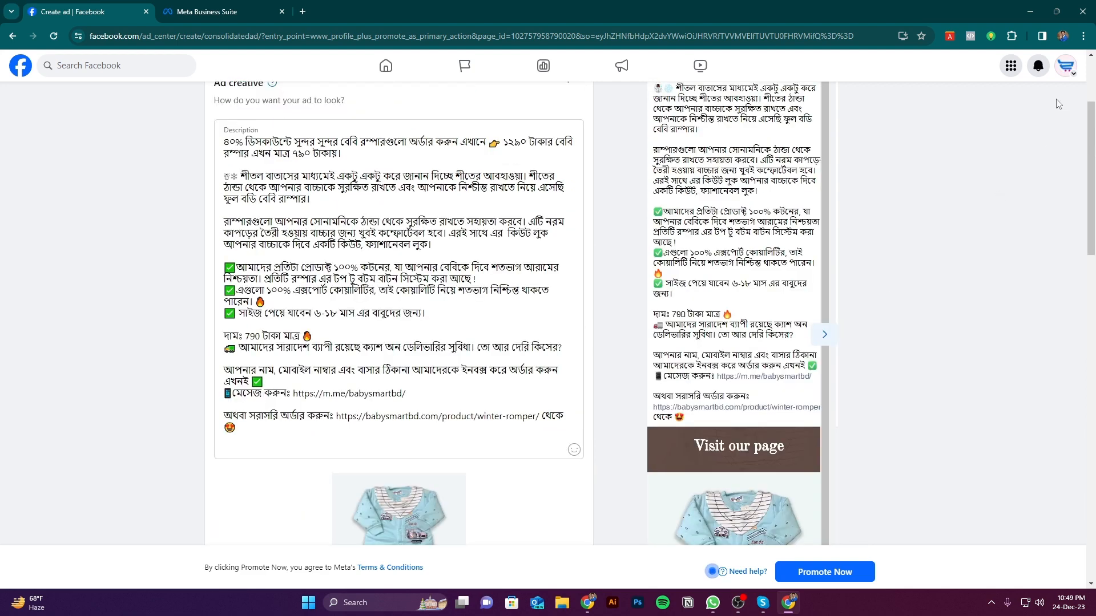
{"action": "scroll", "coordinate": [970, 228], "scroll_direction": "up", "scroll_amount": 2}
{"action": "left_click", "coordinate": [1065, 65]}
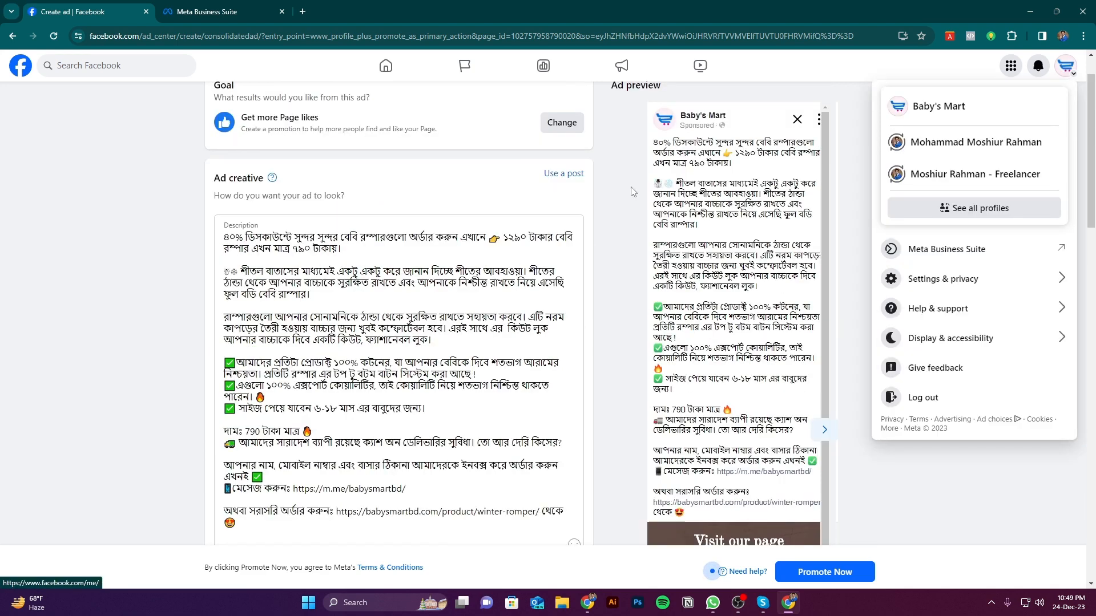
{"action": "left_click", "coordinate": [920, 108]}
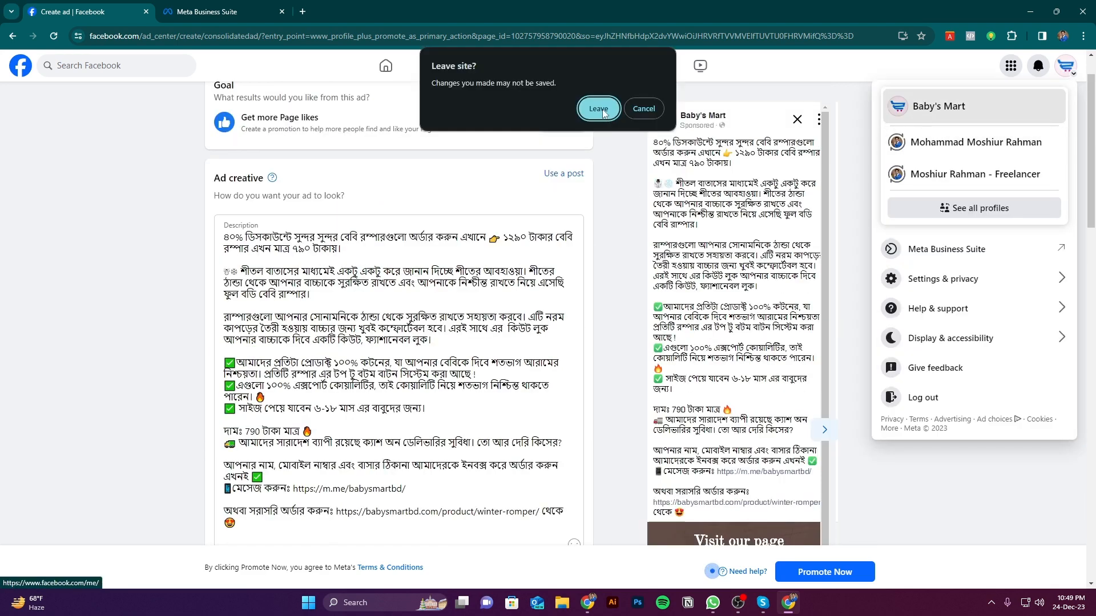
{"action": "left_click", "coordinate": [598, 108]}
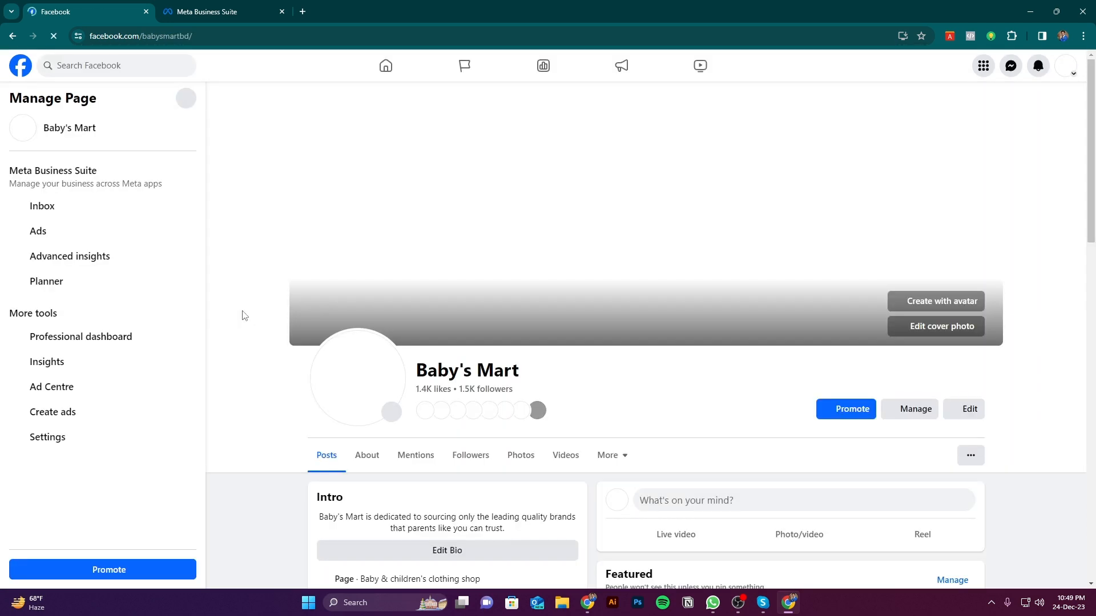
Look over the Baby's Mart Page and open a new ad creation form from its management tools
{"action": "scroll", "coordinate": [245, 314], "scroll_direction": "down", "scroll_amount": 4}
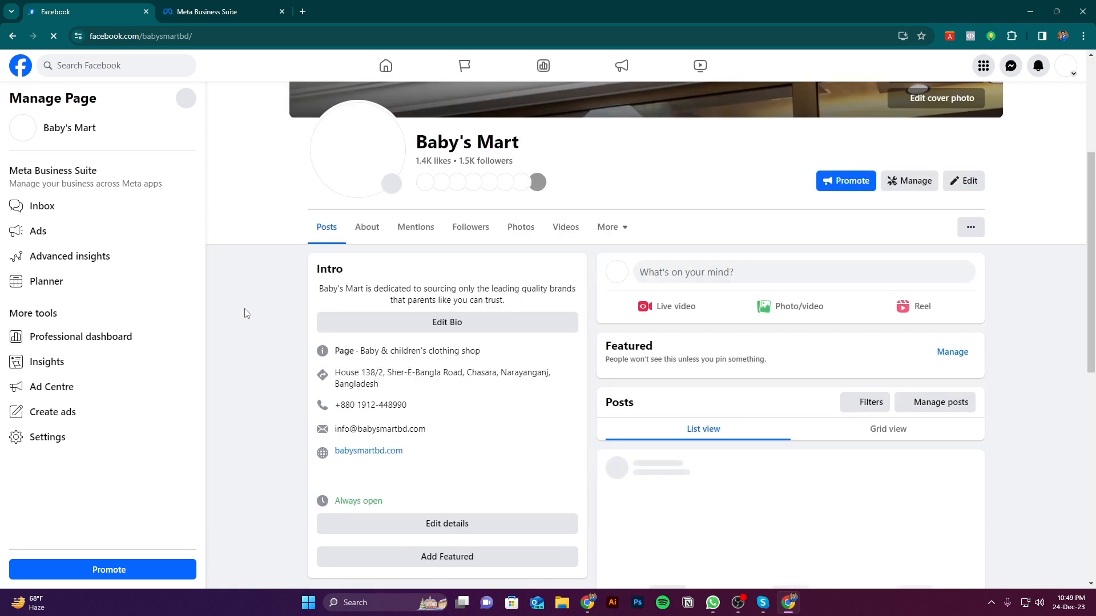
{"action": "scroll", "coordinate": [260, 311], "scroll_direction": "up", "scroll_amount": 3}
{"action": "scroll", "coordinate": [272, 300], "scroll_direction": "down", "scroll_amount": 3}
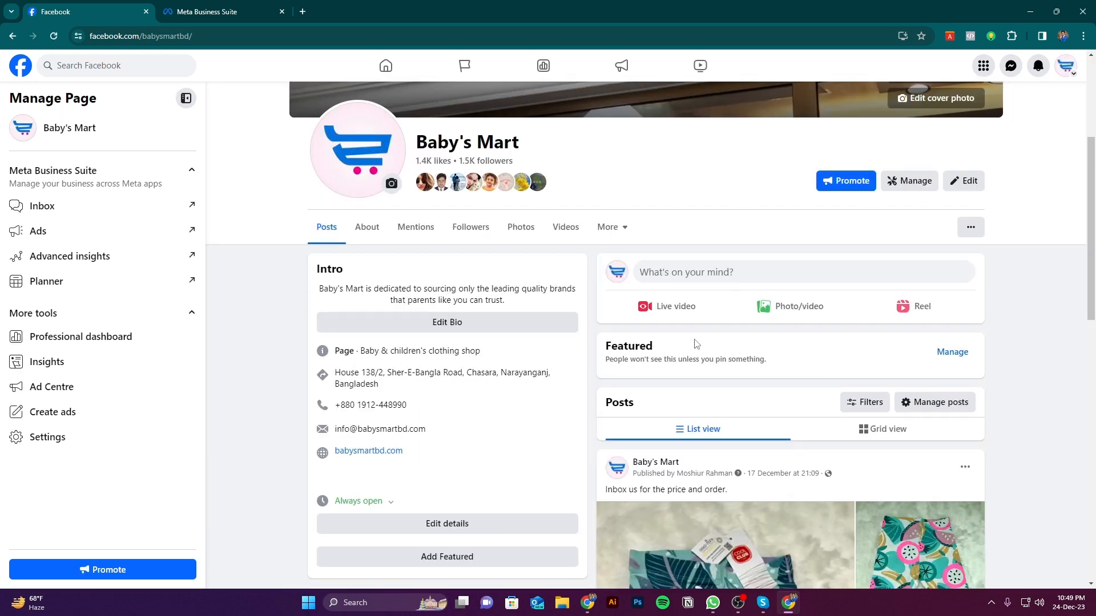
{"action": "scroll", "coordinate": [696, 344], "scroll_direction": "up", "scroll_amount": 2}
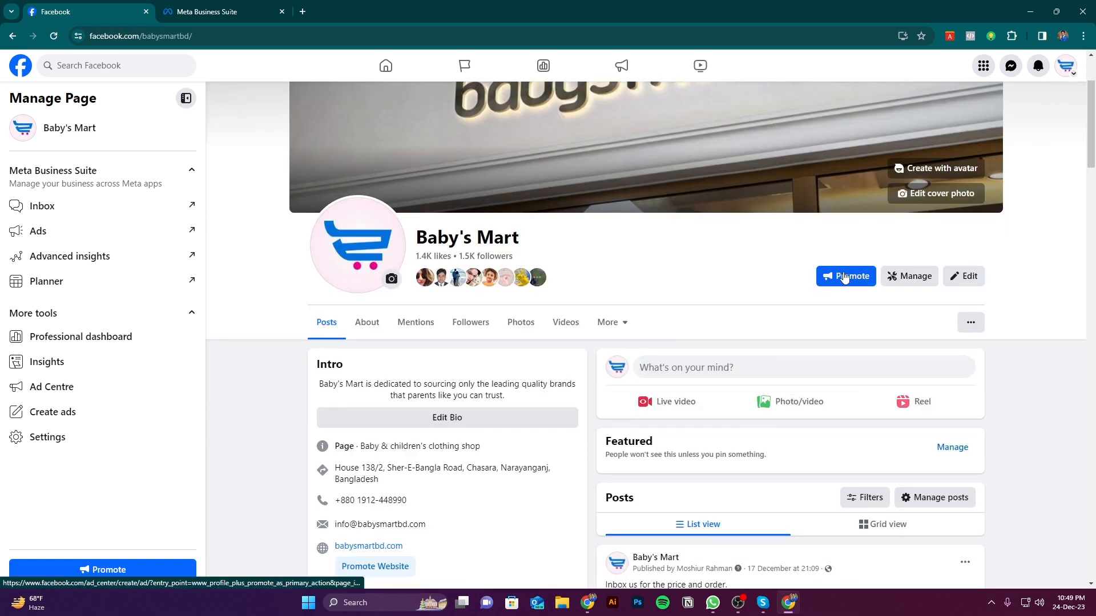
{"action": "left_click", "coordinate": [55, 418]}
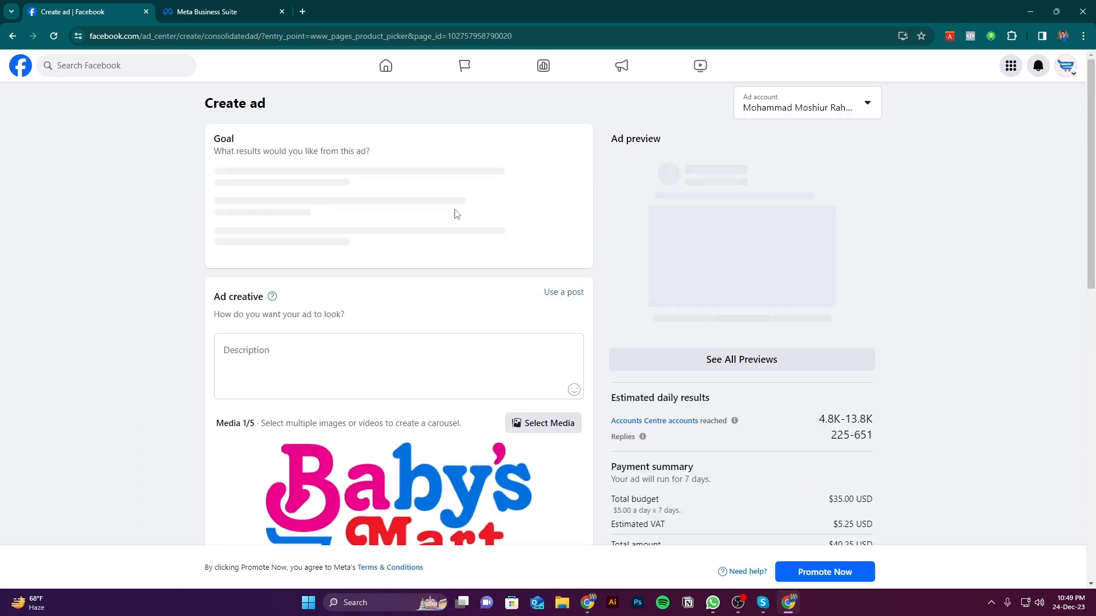
Review the new ad's goal and creative sections, and return to the Baby's Mart Page
{"action": "scroll", "coordinate": [541, 355], "scroll_direction": "down", "scroll_amount": 8}
{"action": "scroll", "coordinate": [545, 350], "scroll_direction": "up", "scroll_amount": 7}
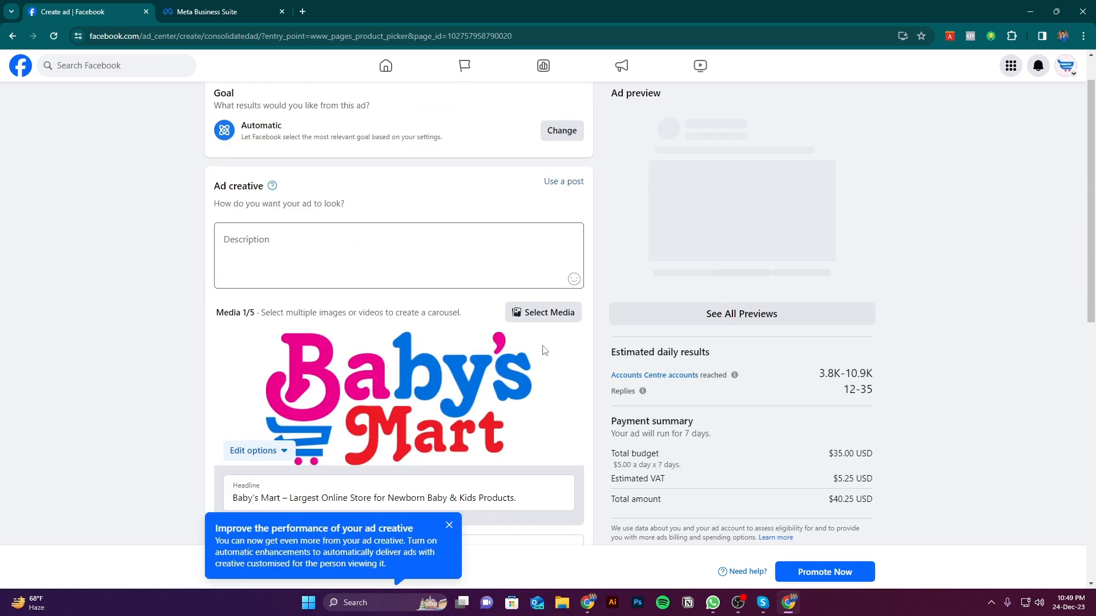
{"action": "scroll", "coordinate": [545, 350], "scroll_direction": "up", "scroll_amount": 1}
{"action": "left_click", "coordinate": [13, 37]}
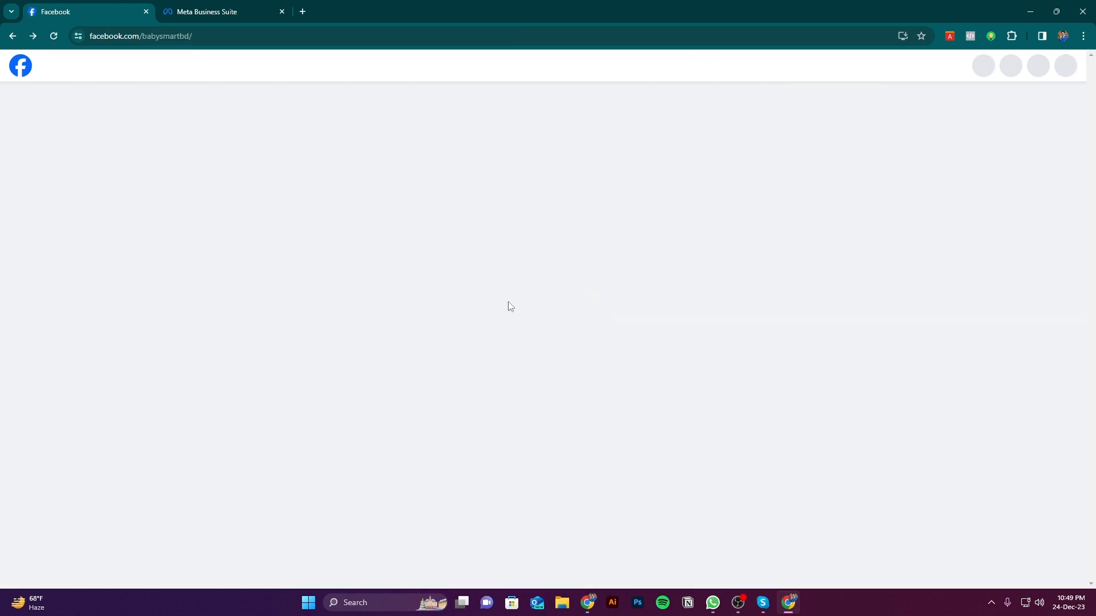
Start promoting the Baby's Mart Page and choose Get More Messages as the new ad's goal
{"action": "scroll", "coordinate": [219, 354], "scroll_direction": "down", "scroll_amount": 4}
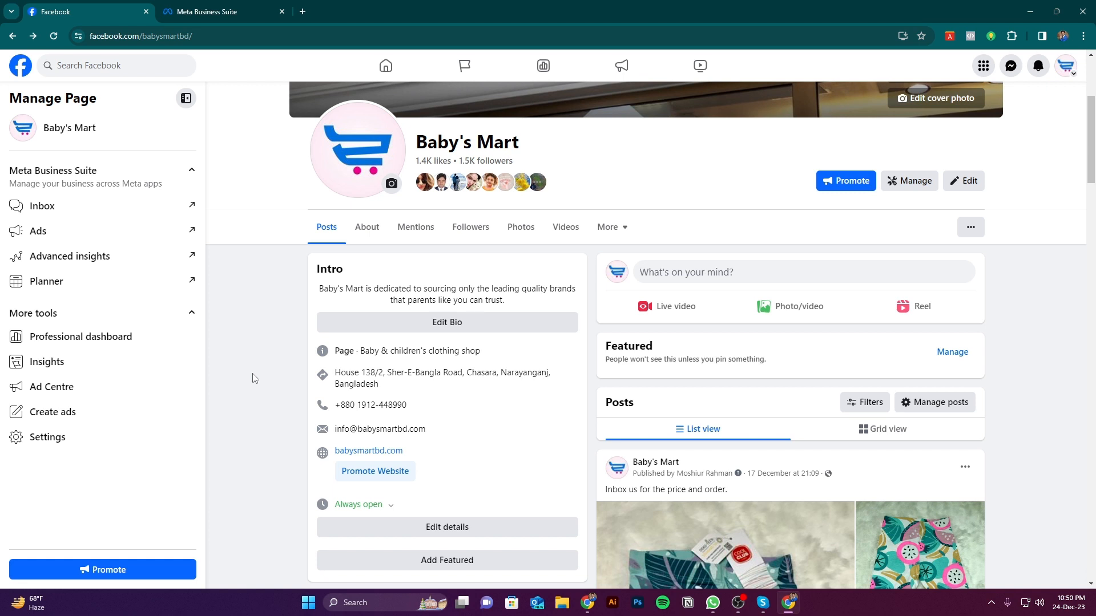
{"action": "left_click", "coordinate": [841, 182]}
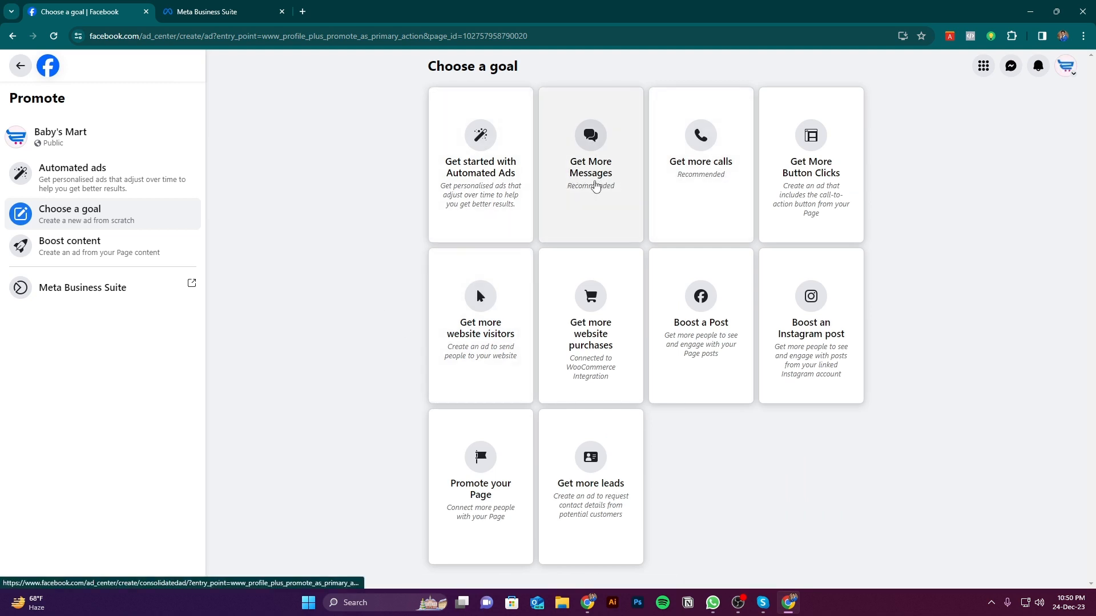
{"action": "left_click", "coordinate": [595, 185]}
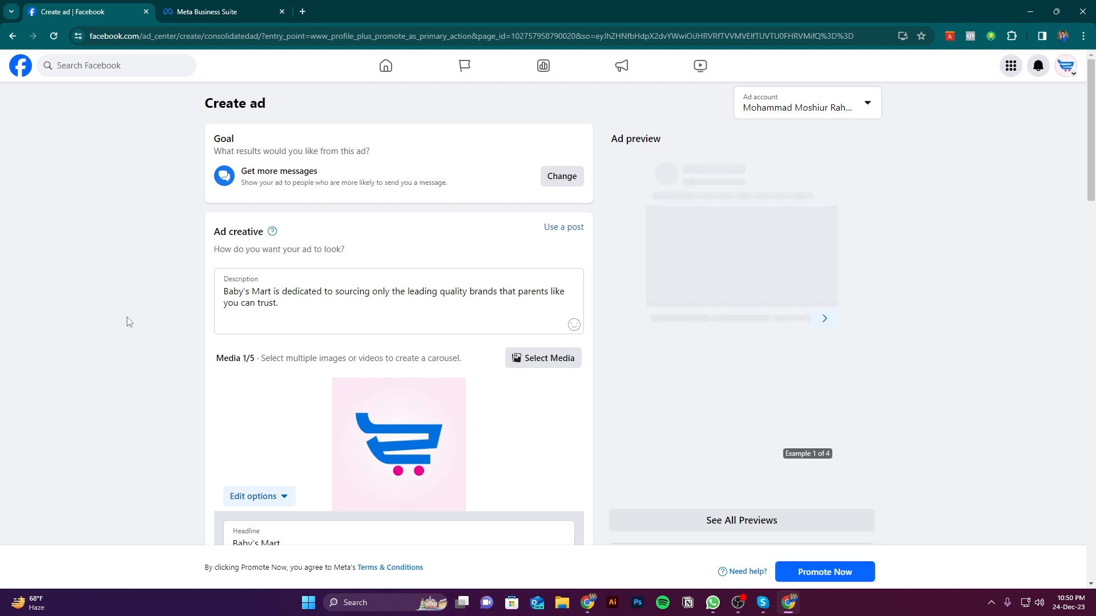
Look over the messages ad's creative, special category and messaging sections, and return to the ad goal selection
{"action": "scroll", "coordinate": [129, 322], "scroll_direction": "down", "scroll_amount": 7}
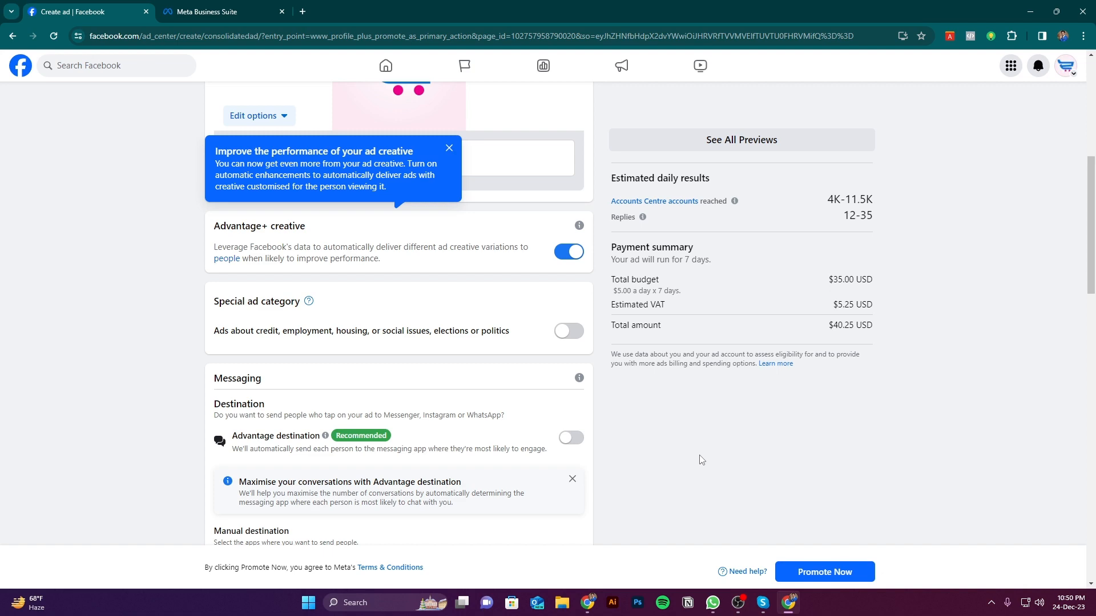
{"action": "scroll", "coordinate": [381, 273], "scroll_direction": "up", "scroll_amount": 7}
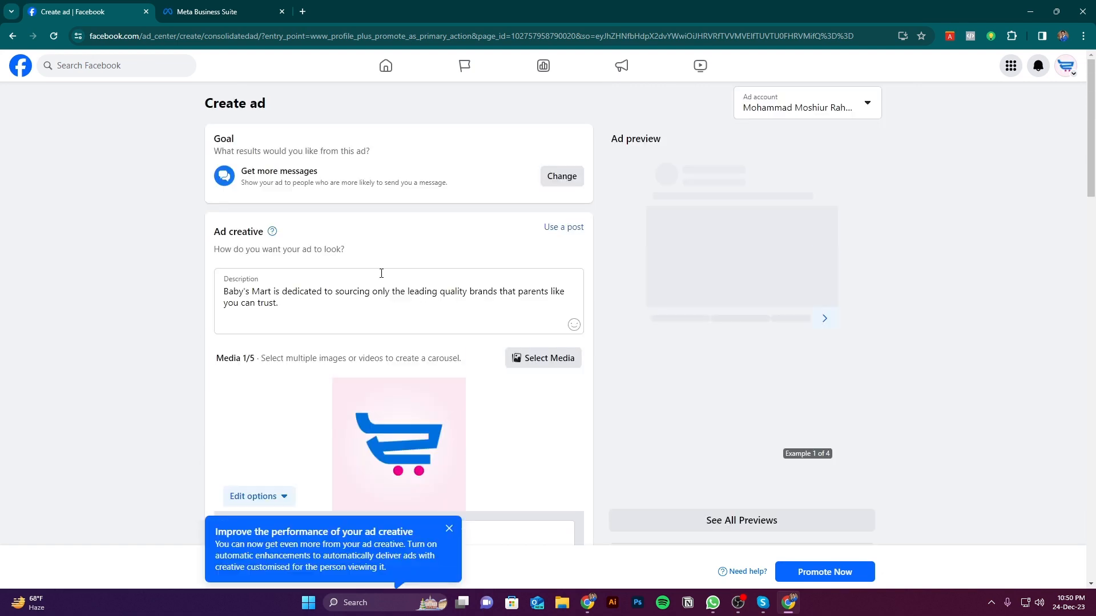
{"action": "scroll", "coordinate": [354, 319], "scroll_direction": "down", "scroll_amount": 9}
{"action": "scroll", "coordinate": [362, 372], "scroll_direction": "up", "scroll_amount": 6}
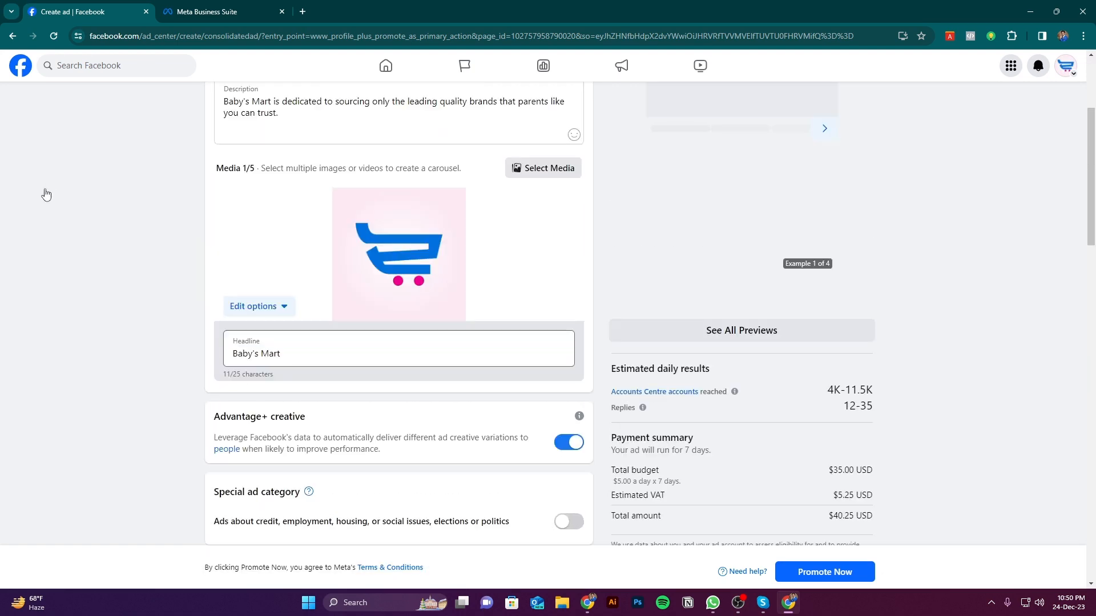
{"action": "left_click", "coordinate": [12, 35]}
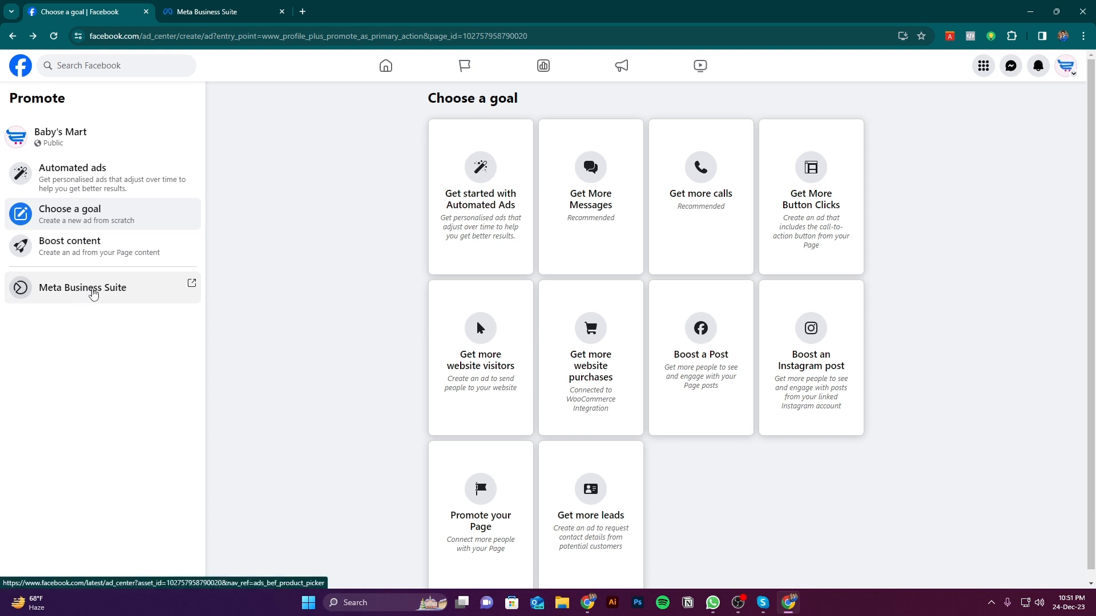
Open Meta Business Suite from the Page's promotion options, and close it to return to the ad goal selection
{"action": "left_click", "coordinate": [126, 296]}
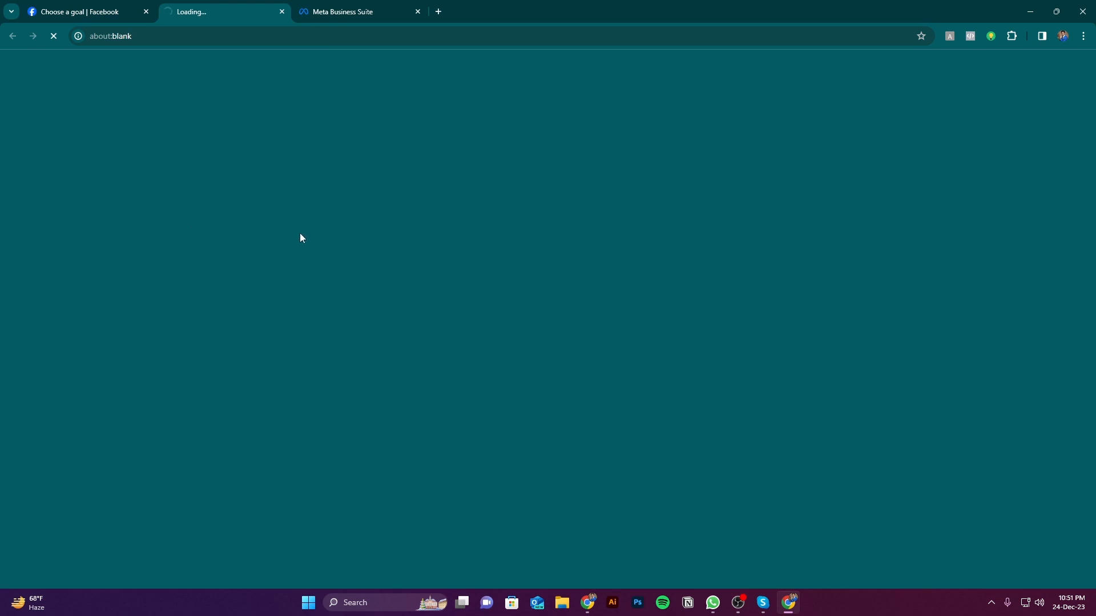
{"action": "left_click", "coordinate": [93, 6]}
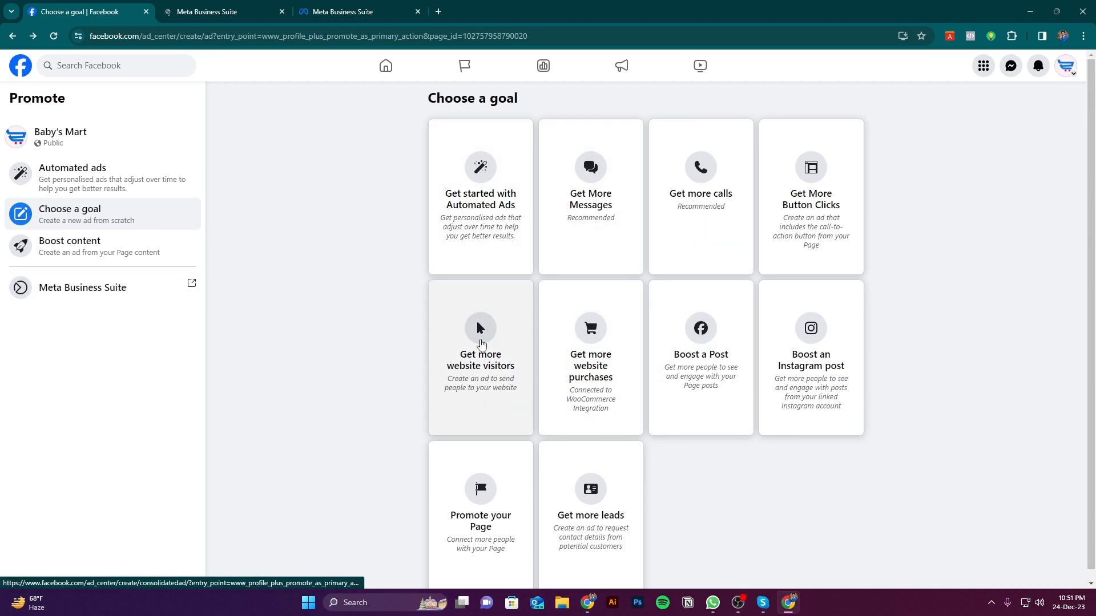
{"action": "left_click", "coordinate": [240, 6]}
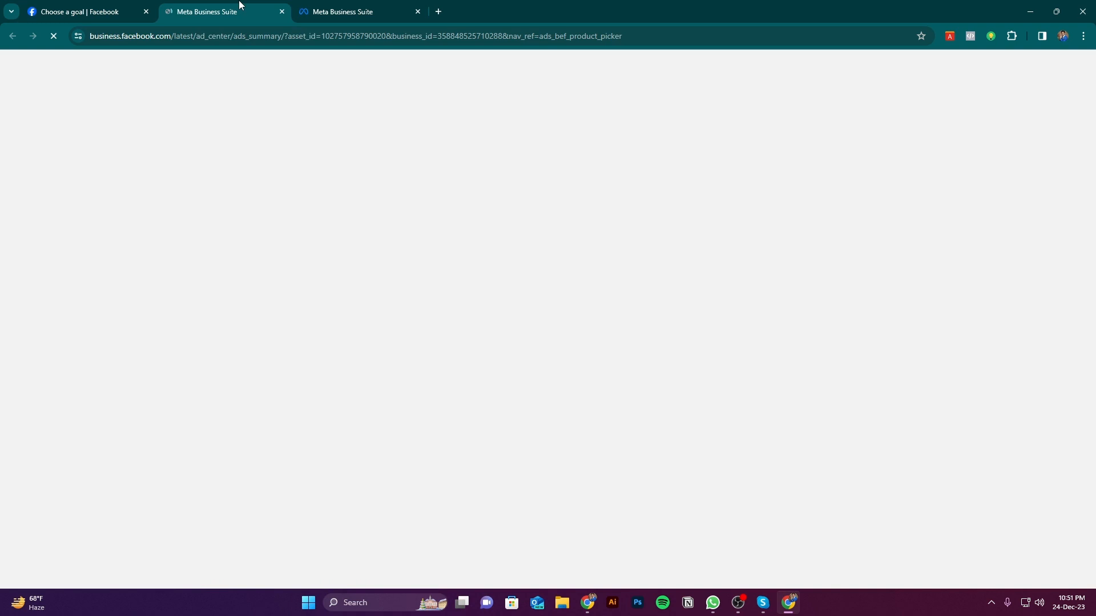
{"action": "left_click", "coordinate": [282, 11]}
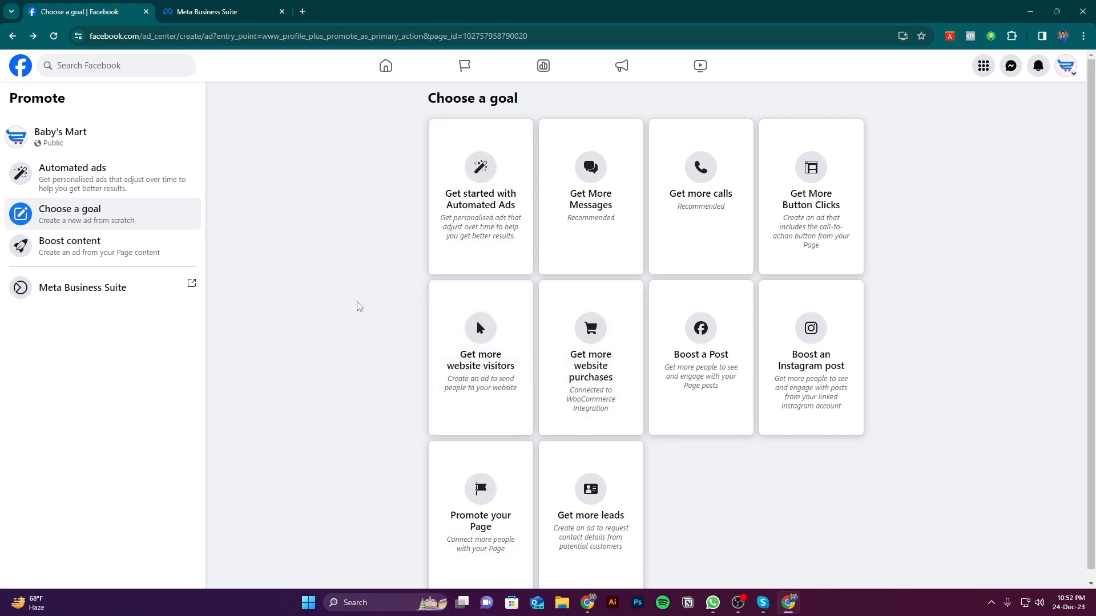
Review the available ad goals, and switch to the Pages settings already open in Meta Business Suite
{"action": "scroll", "coordinate": [355, 311], "scroll_direction": "down", "scroll_amount": 1}
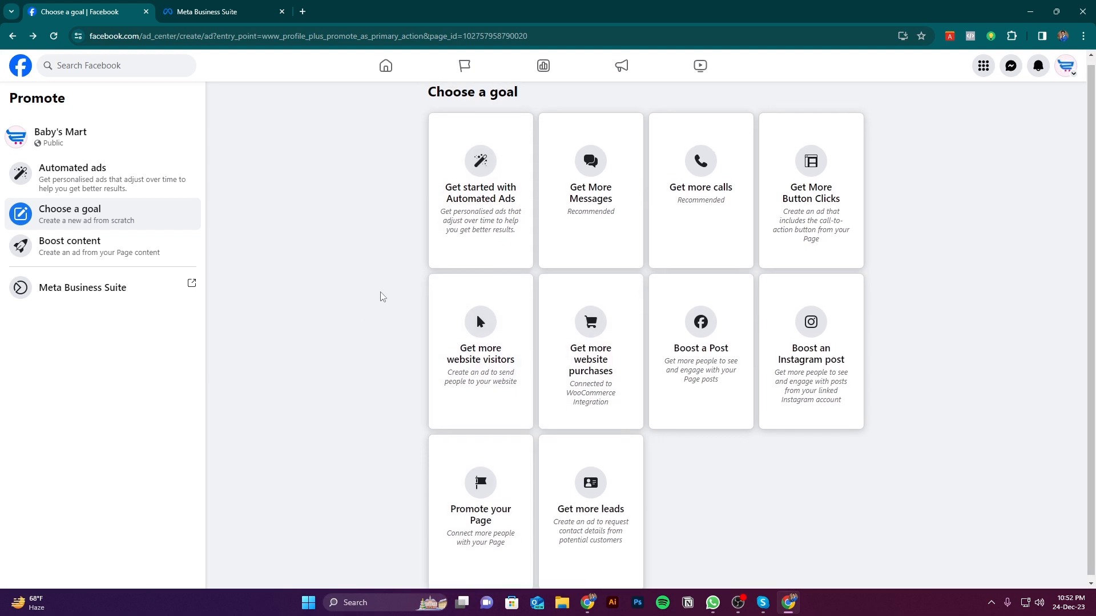
{"action": "scroll", "coordinate": [377, 297], "scroll_direction": "up", "scroll_amount": 1}
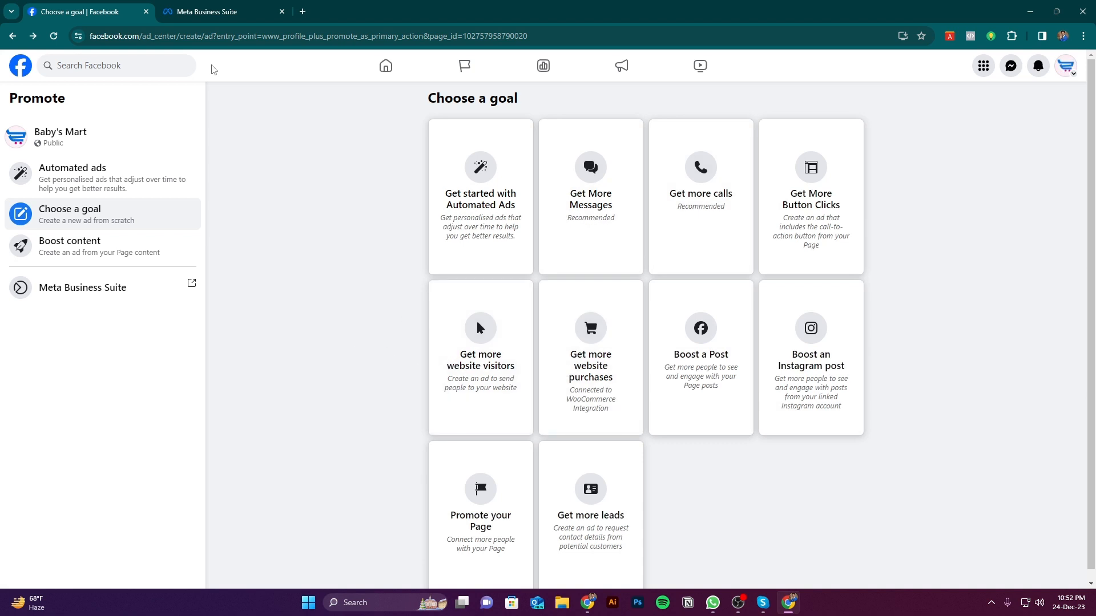
{"action": "left_click", "coordinate": [226, 9]}
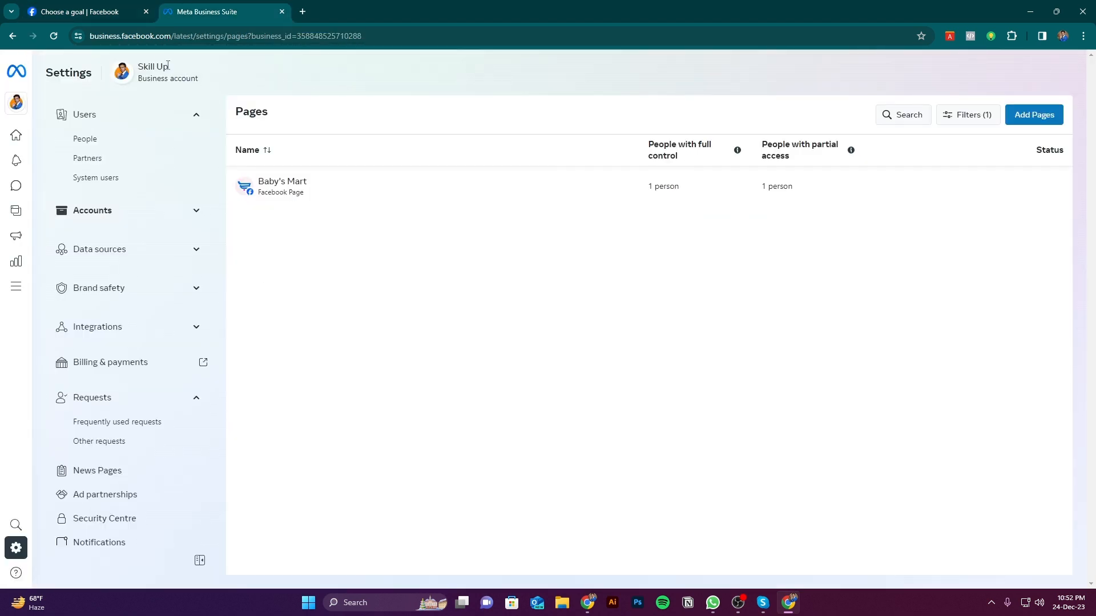
{"action": "left_click", "coordinate": [79, 4]}
{"action": "left_click", "coordinate": [234, 8]}
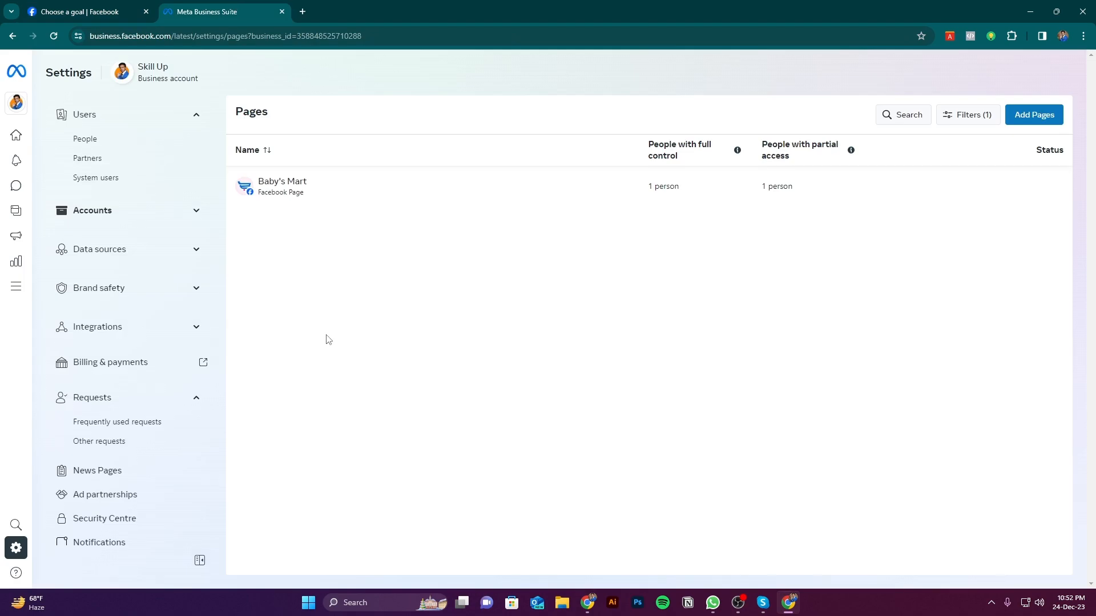